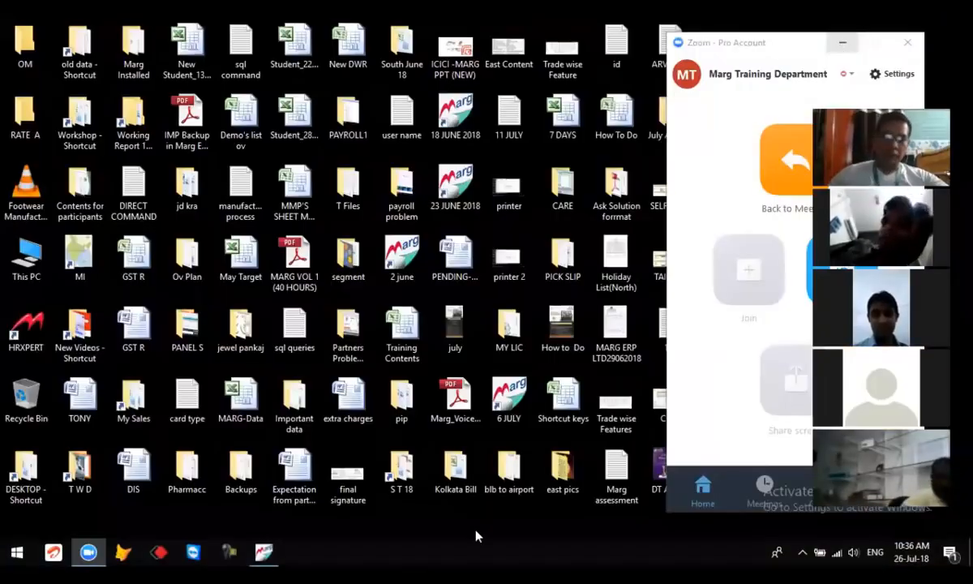
Switch to Marg ERP and search the controls for "BUT NOT SOLD" to view the Bill but not Sold option
left_click(263, 552)
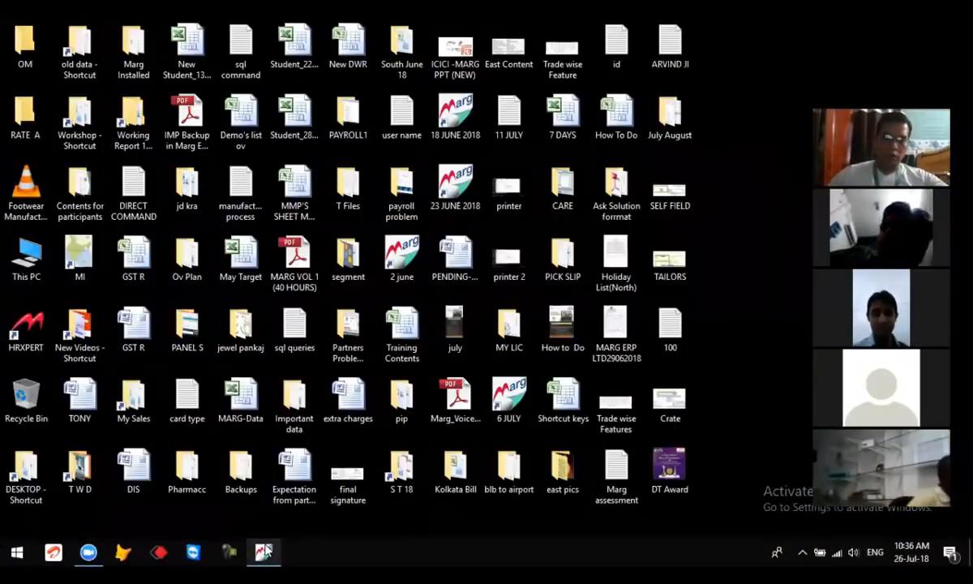
left_click(263, 552)
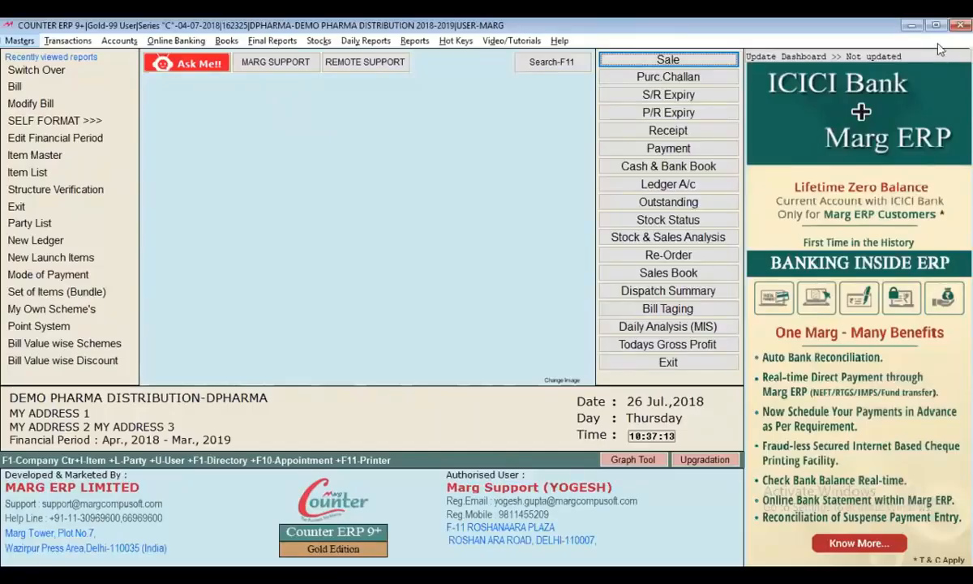
key("ctrl+r")
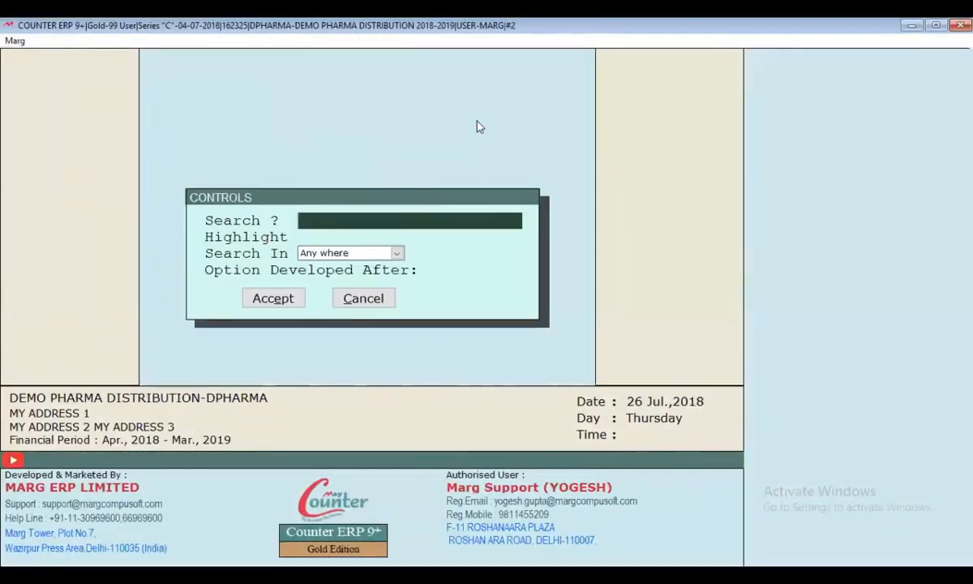
type("BI")
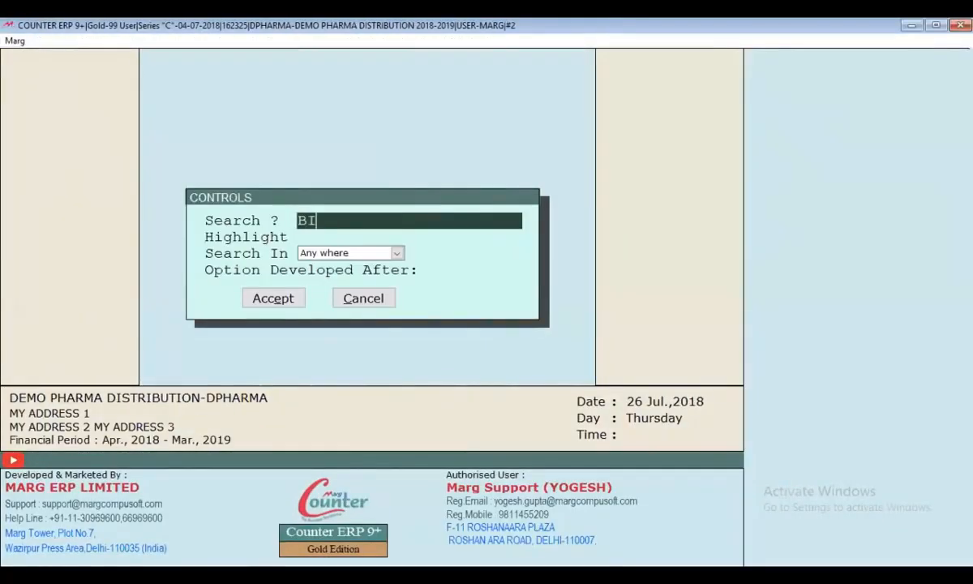
type("LL NOT")
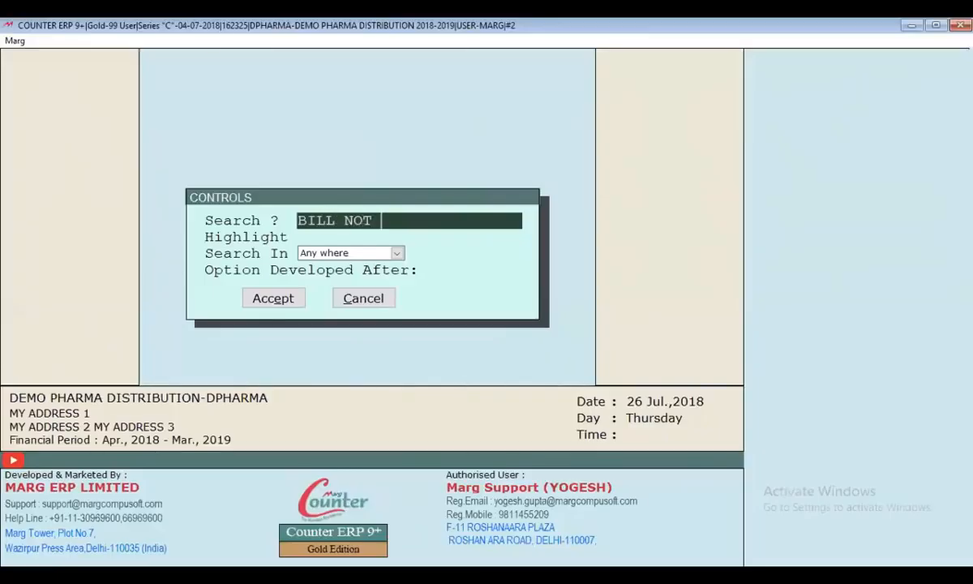
type(" SOLD")
key("Return")
key("Return")
key("Return")
key("Return")
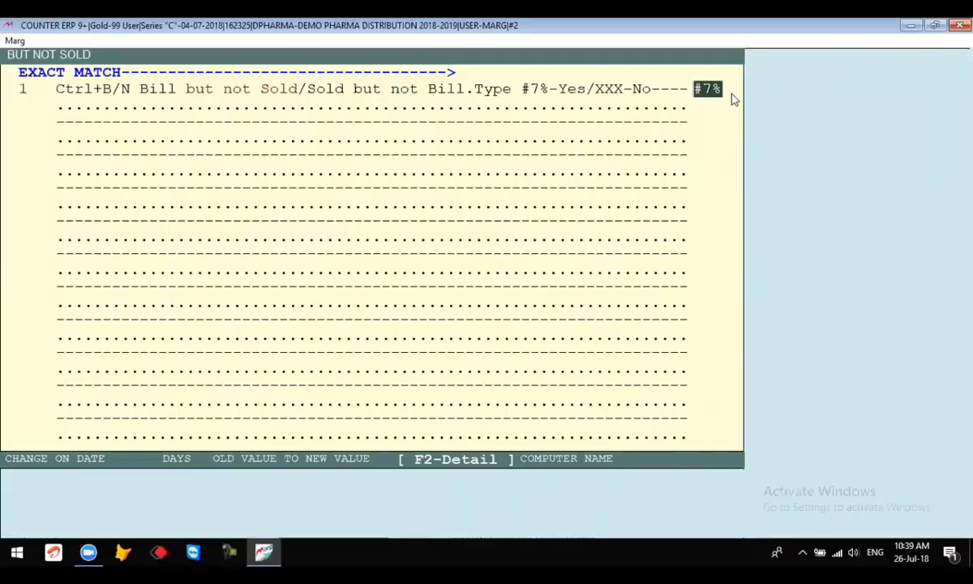
Leave the controls and look up the Horlicks item in the item list
key("Escape")
key("alt+n")
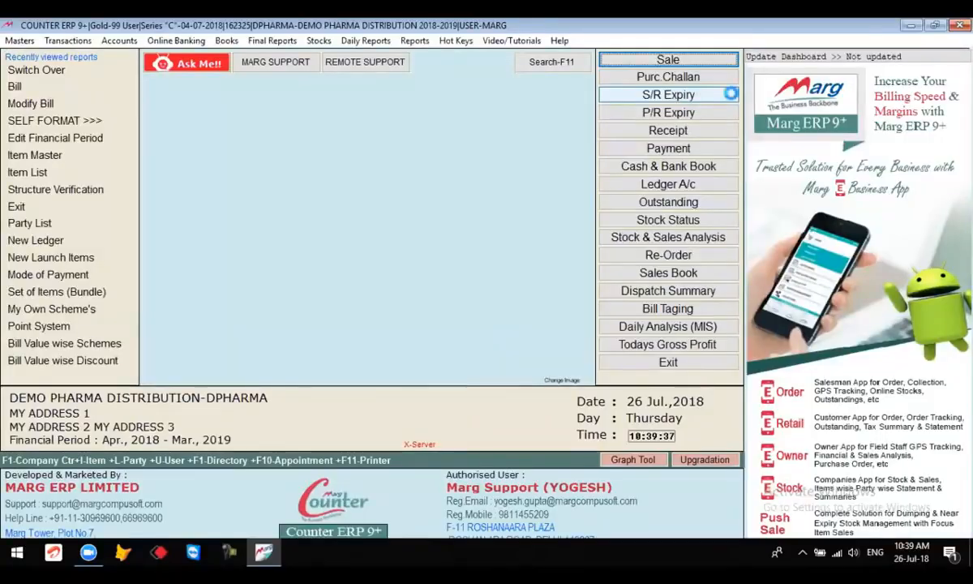
key("Escape")
key("alt+n")
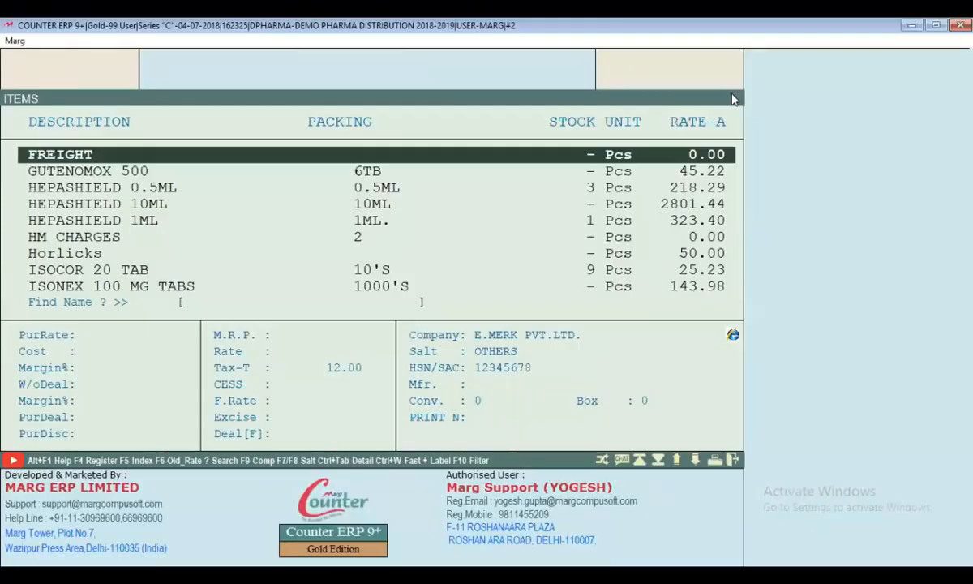
type("ho")
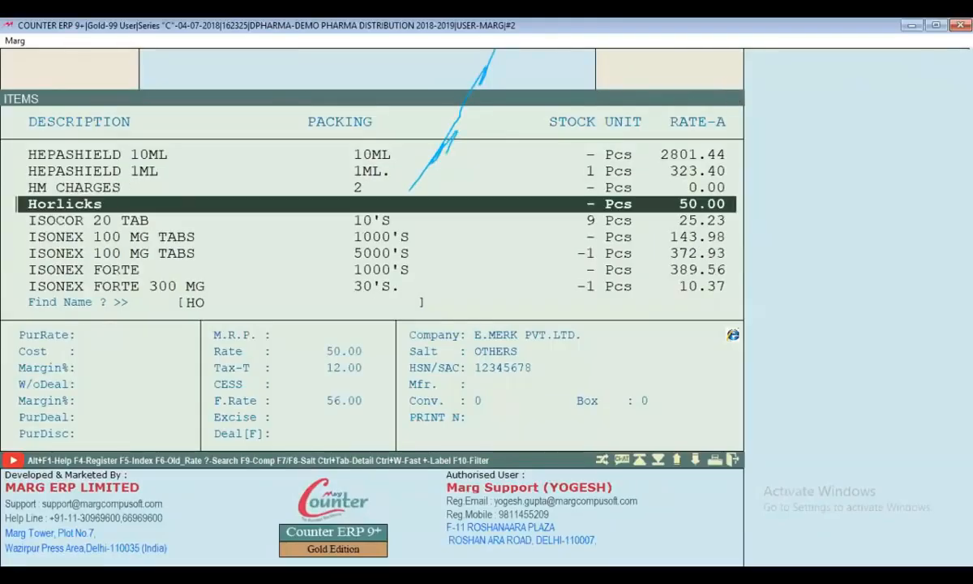
key("Escape")
Start a purchase entry for the CASH ledger with party number 232, keeping the date 26-07-2018 and type LP R.D
key("alt+p")
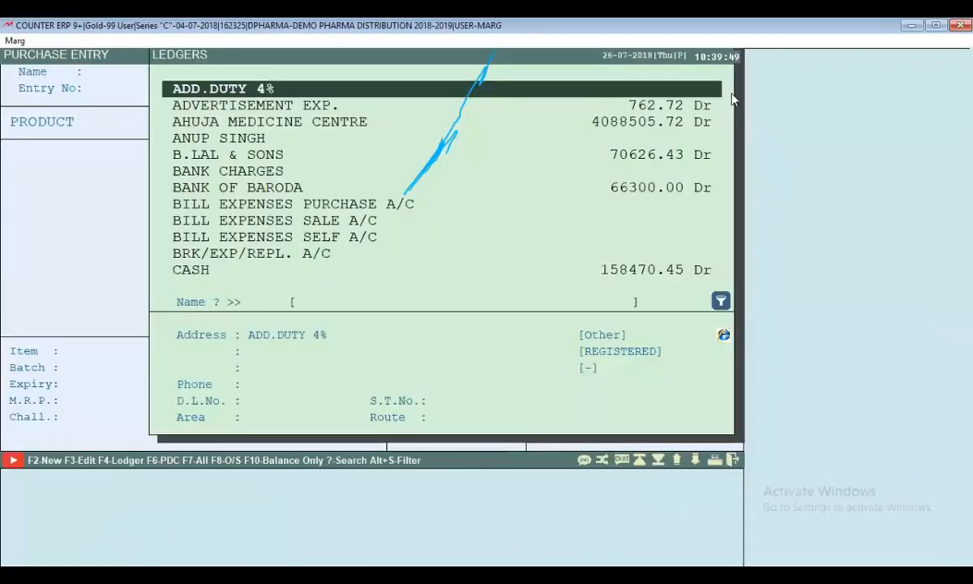
type("CAS")
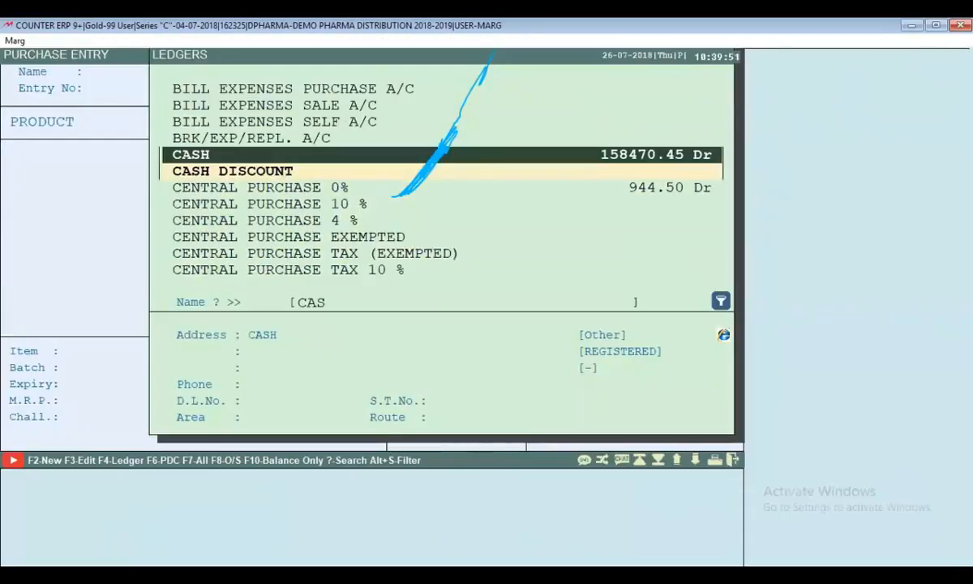
key("Return")
key("Escape")
type("232")
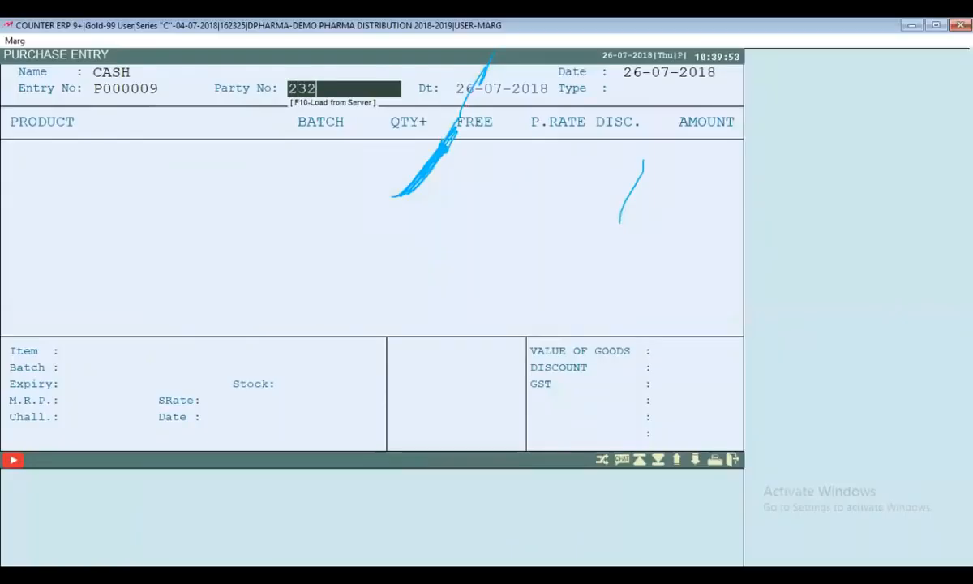
key("Return")
key("Return")
key("Return")
key("Return")
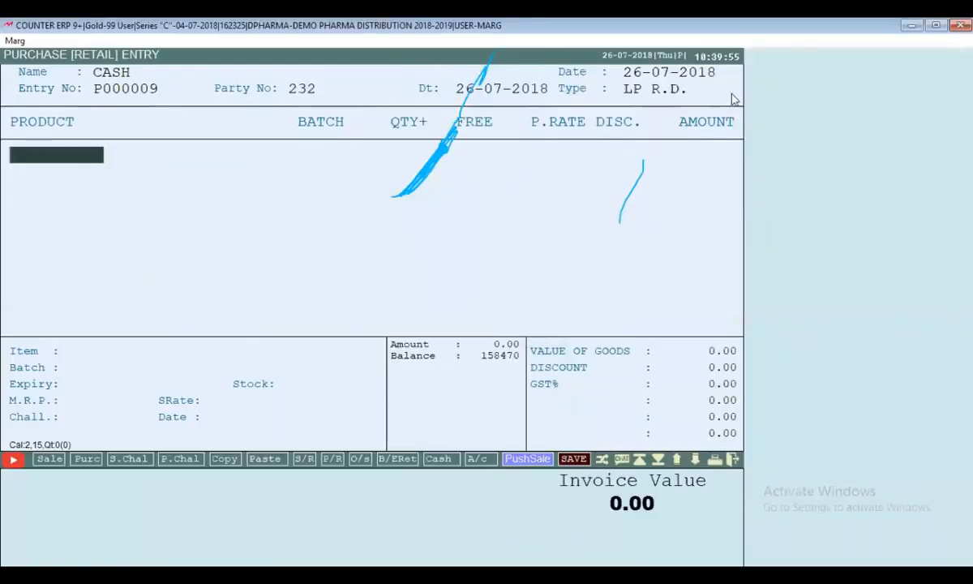
Add Horlicks to the purchase entry with quantity 10 and purchase rate 40, accepting the default batch details
key("Return")
type("HORLI")
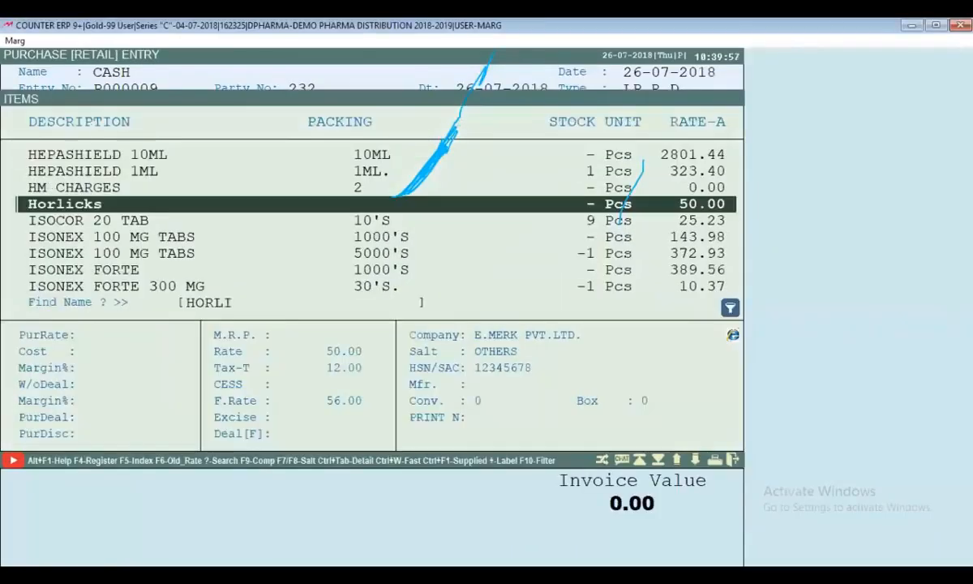
key("Return")
key("Return")
key("Return")
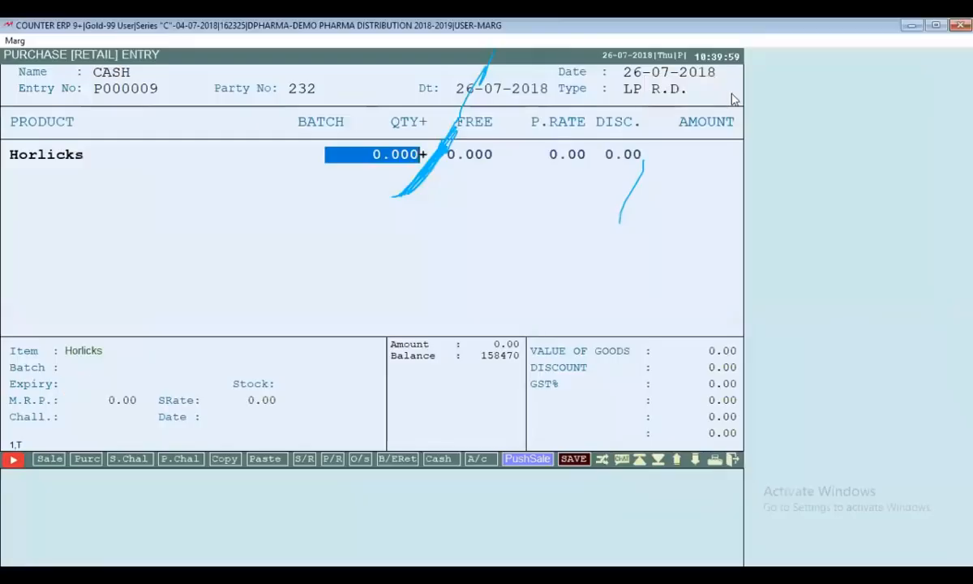
type("10 .")
key("Return")
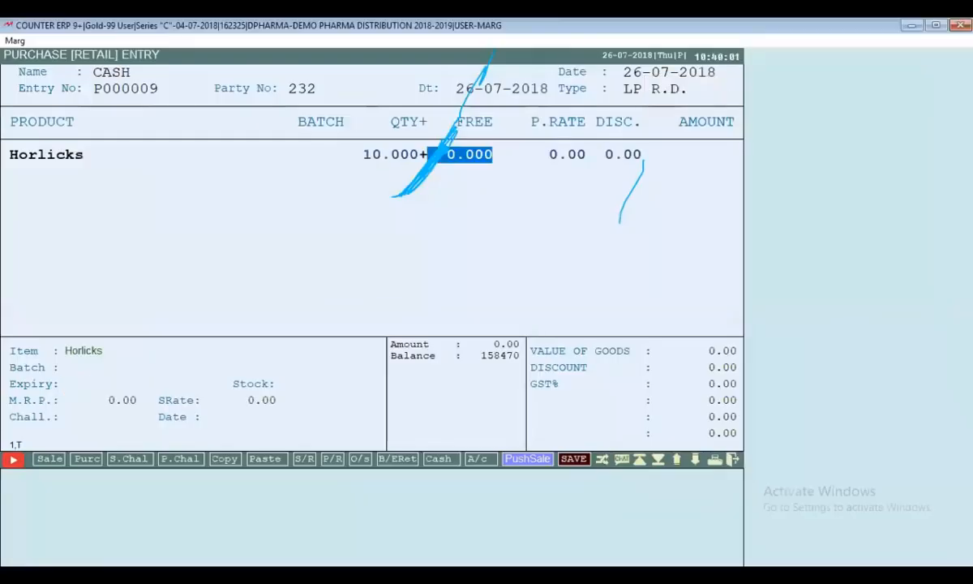
key("Return")
type("40")
key("Return")
key("Return")
key("Return")
key("Return")
key("Return")
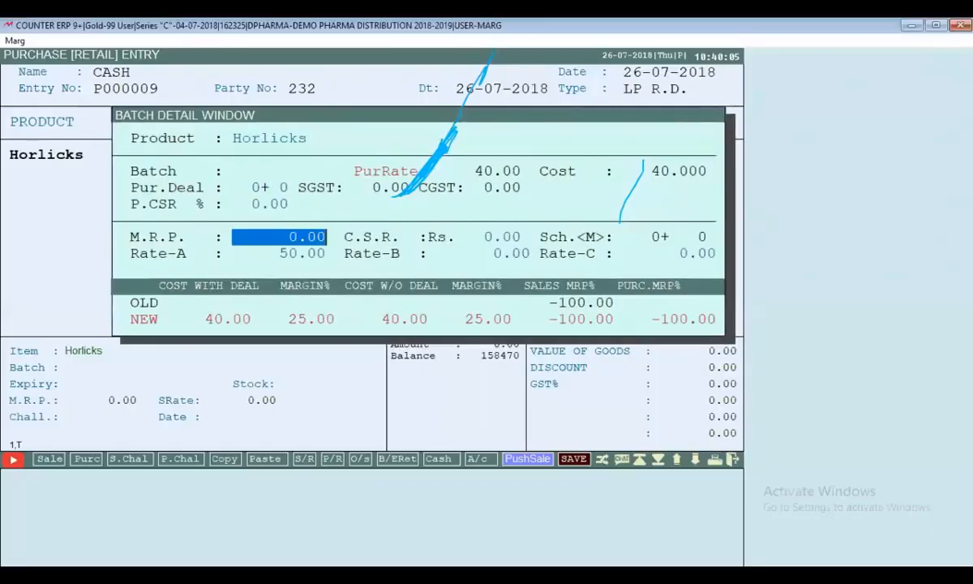
key("Return")
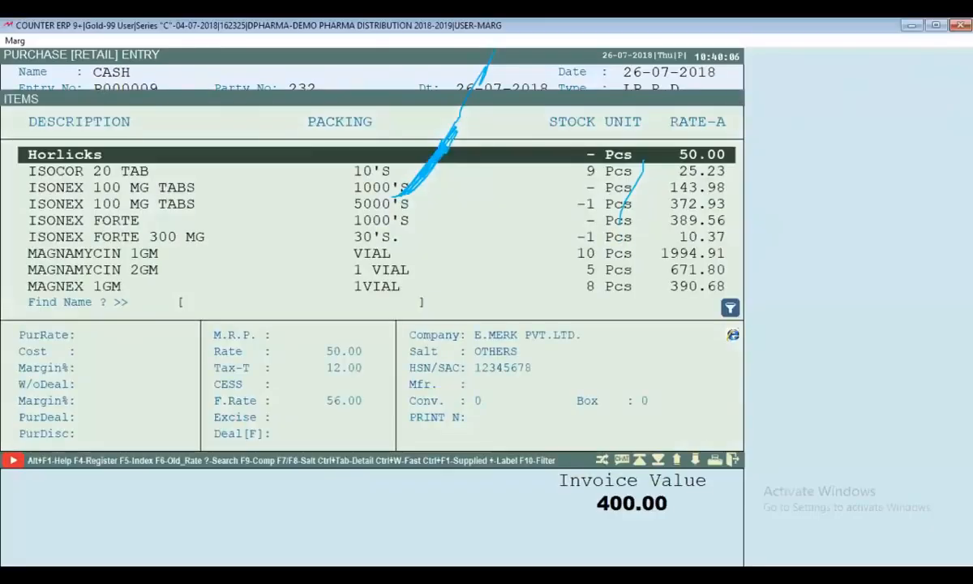
Add Crocin to the purchase entry with quantity 10 and purchase rate 40, accepting the default batch details
type("cro")
key("Return")
key("Return")
key("Return")
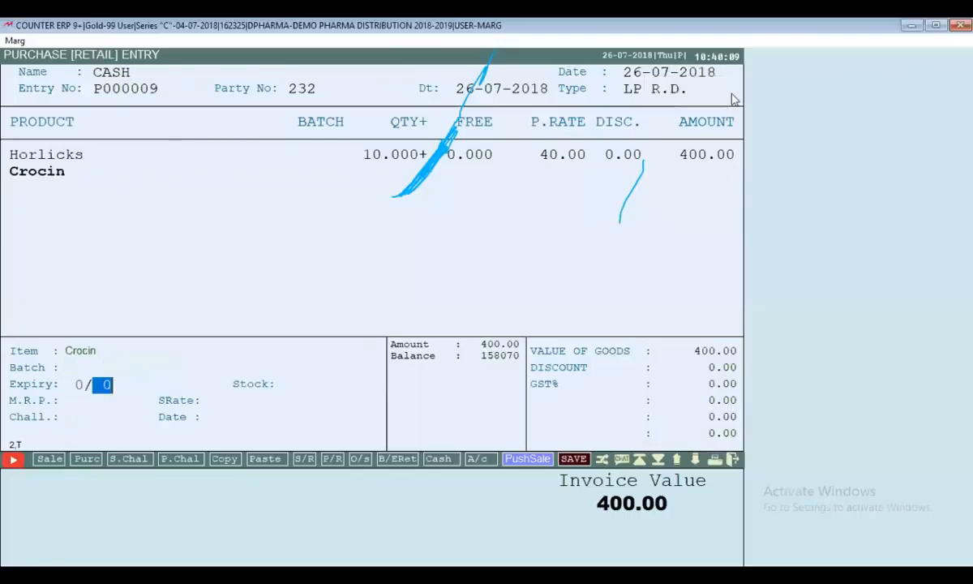
key("Return")
type("10")
key("Return")
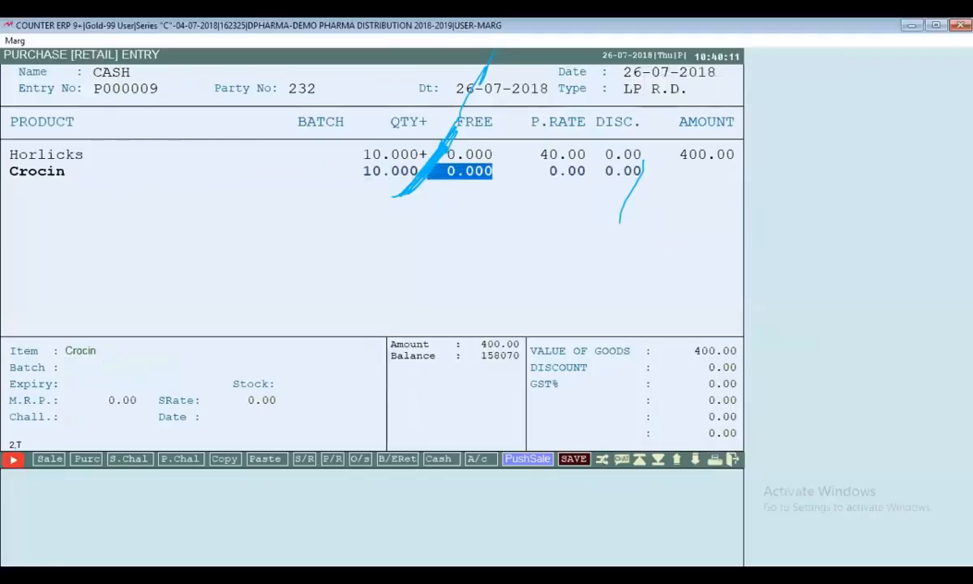
key("Return")
type("40")
key("Return")
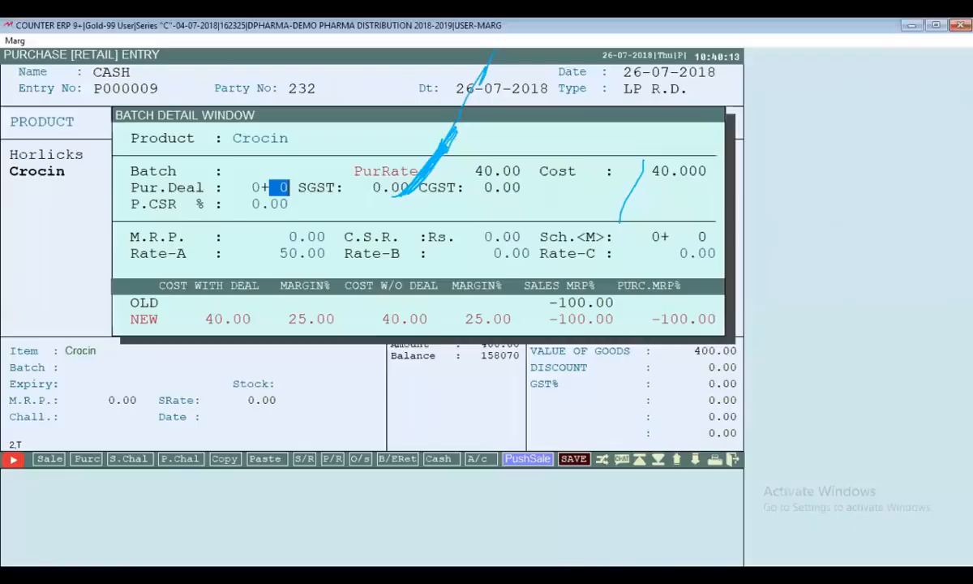
key("Return")
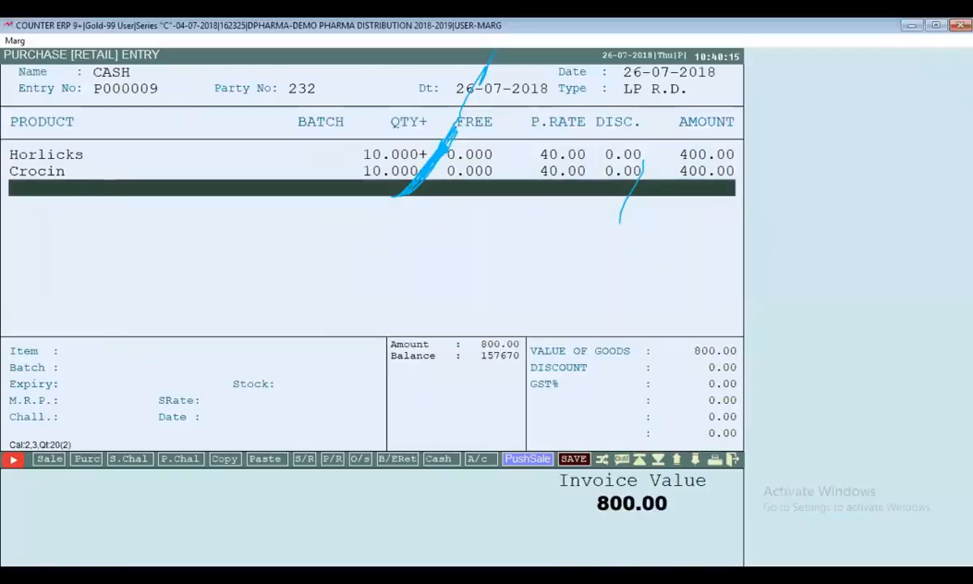
Save the cash purchase bill containing Horlicks and Crocin and return to the main screen
key("Return")
key("Return")
key("Left")
key("Return")
key("Return")
key("Return")
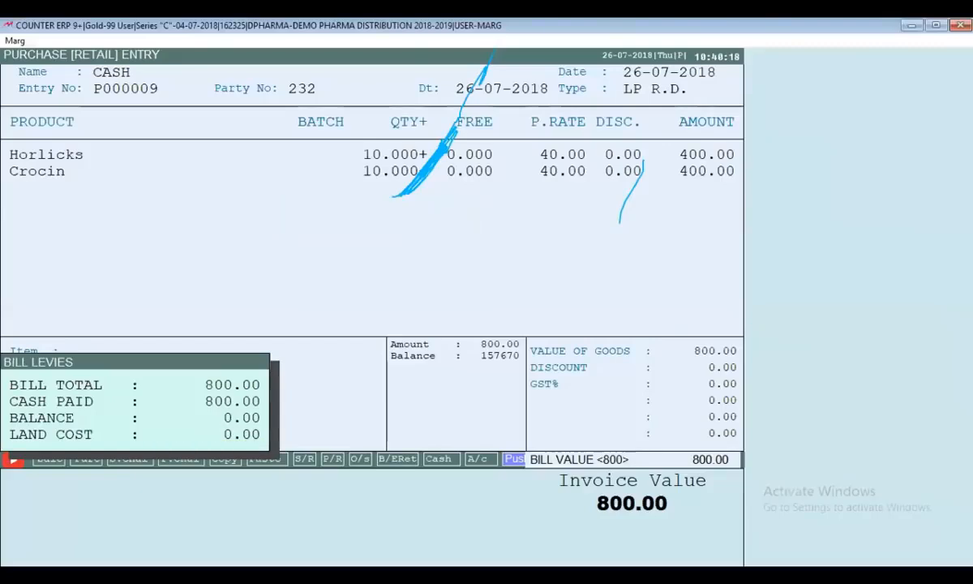
key("Escape")
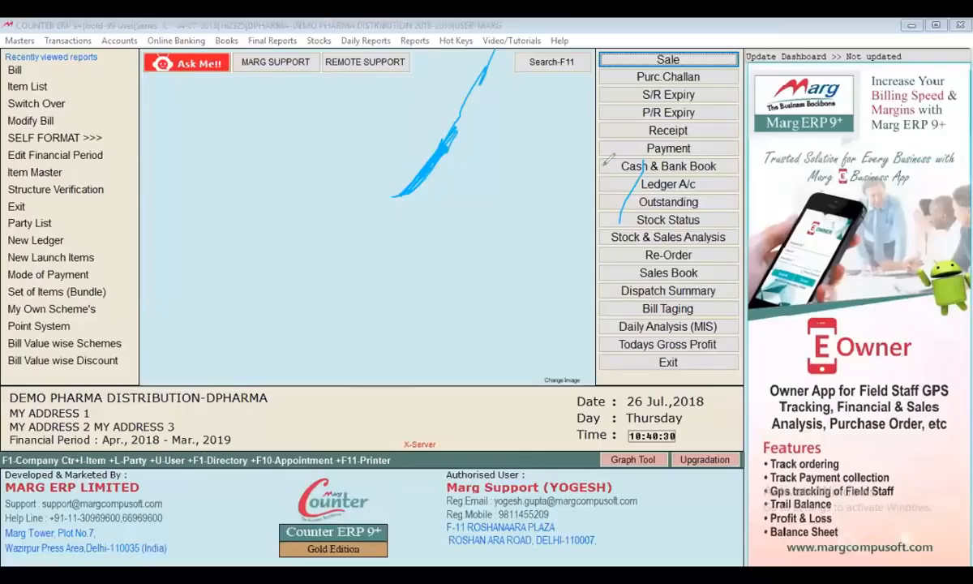
key("Escape")
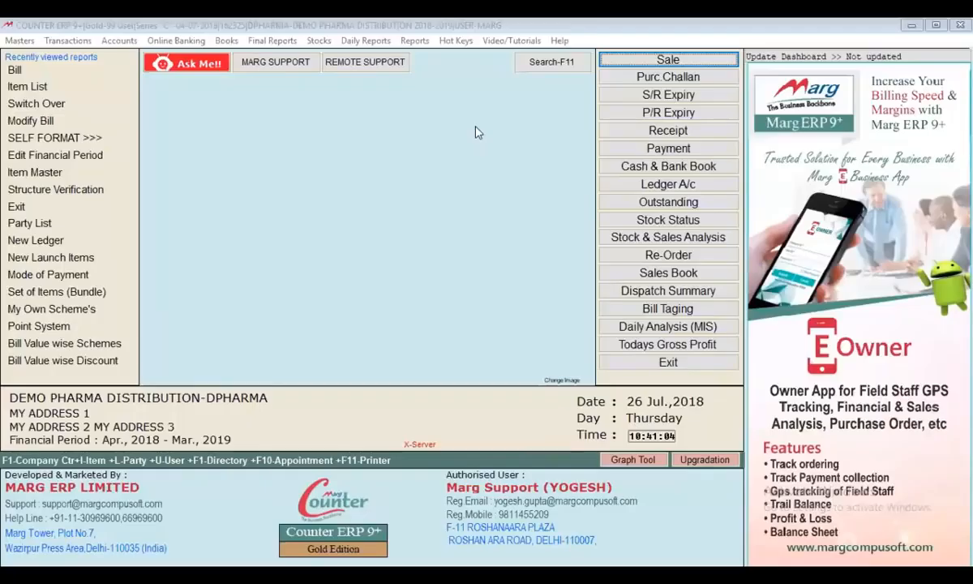
Start a new sale bill for the CASH ledger
left_click(531, 29)
key("alt+n")
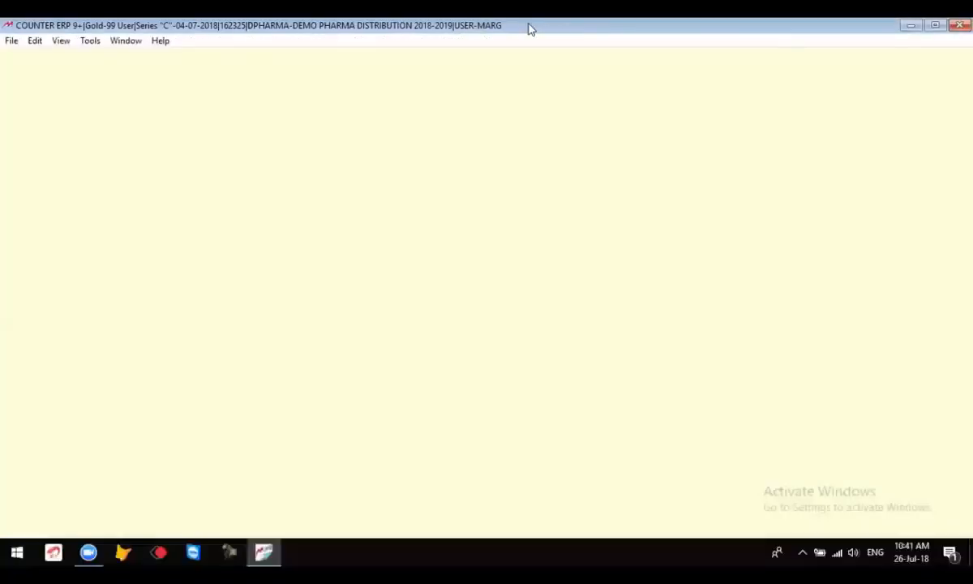
key("Return")
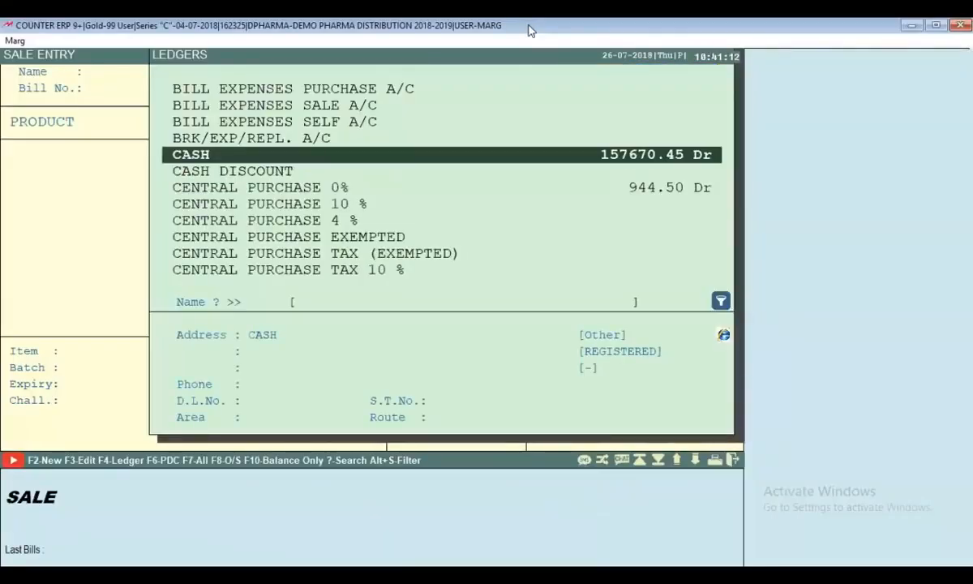
key("Return")
key("Escape")
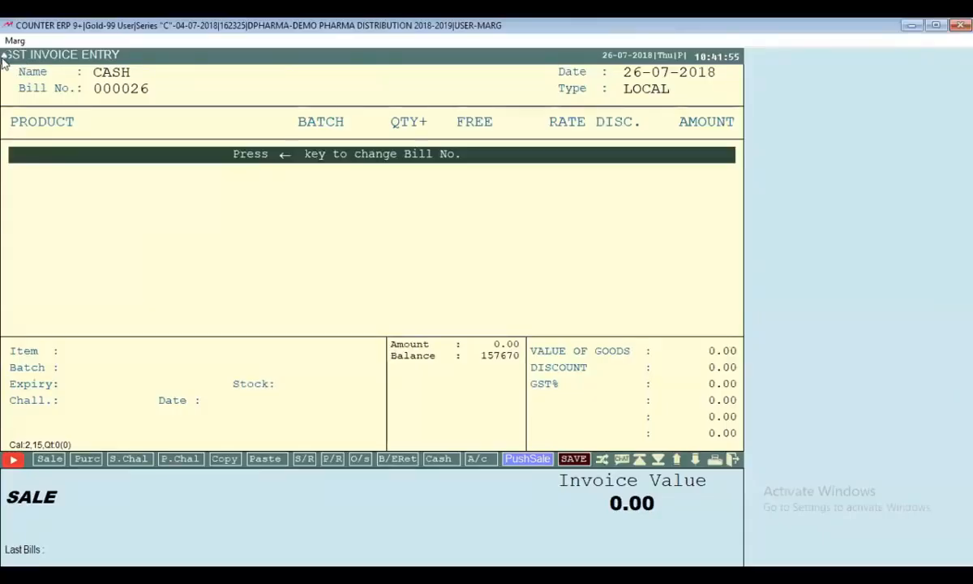
Add Horlicks to the sale bill with quantity 3, keeping the default rate
key("Return")
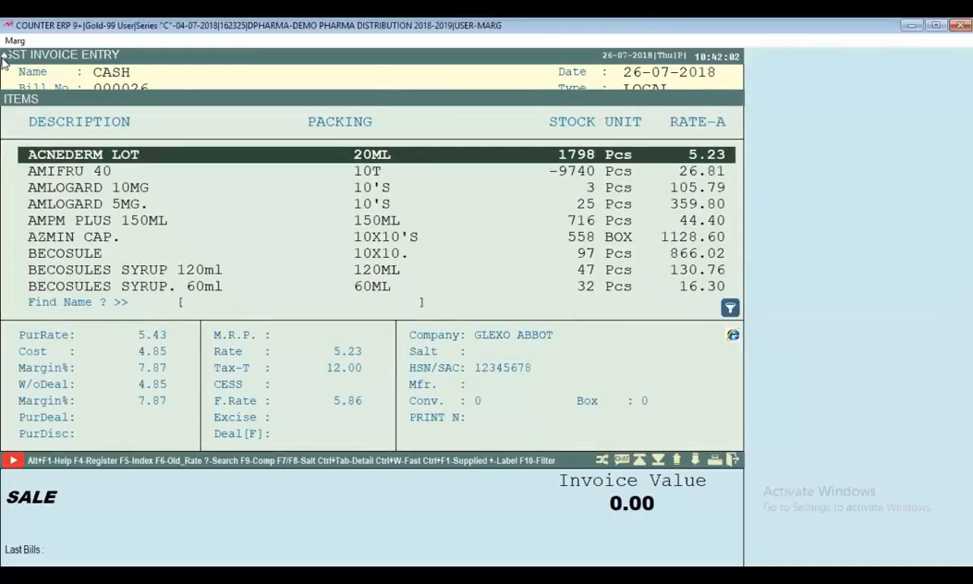
type("hi")
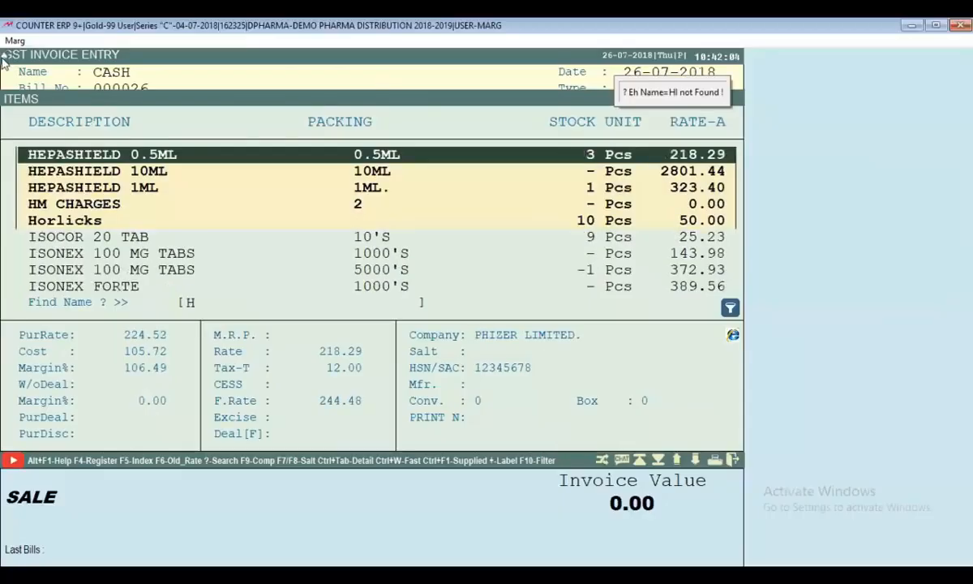
key("Down")
key("Down")
key("Down")
key("Down")
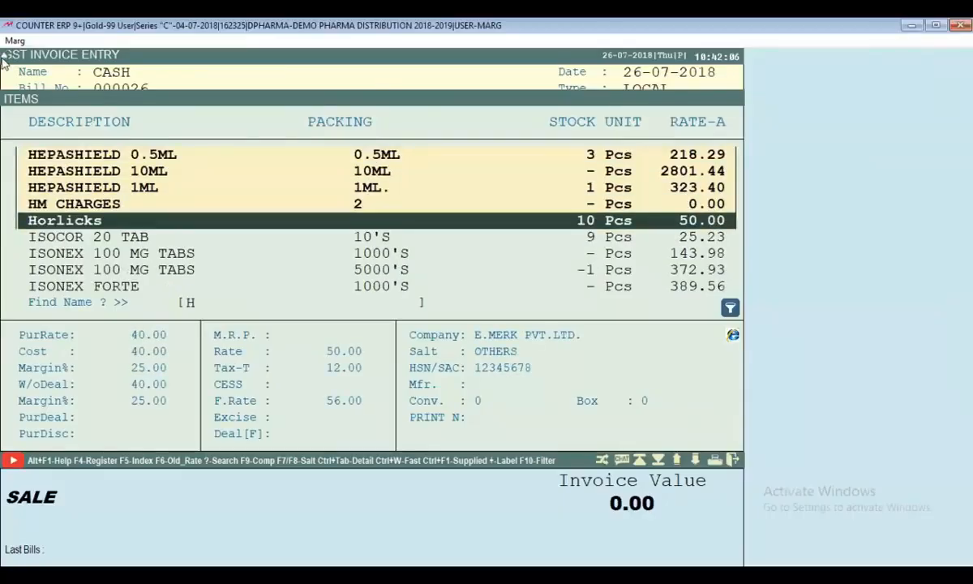
key("Return")
key("Return")
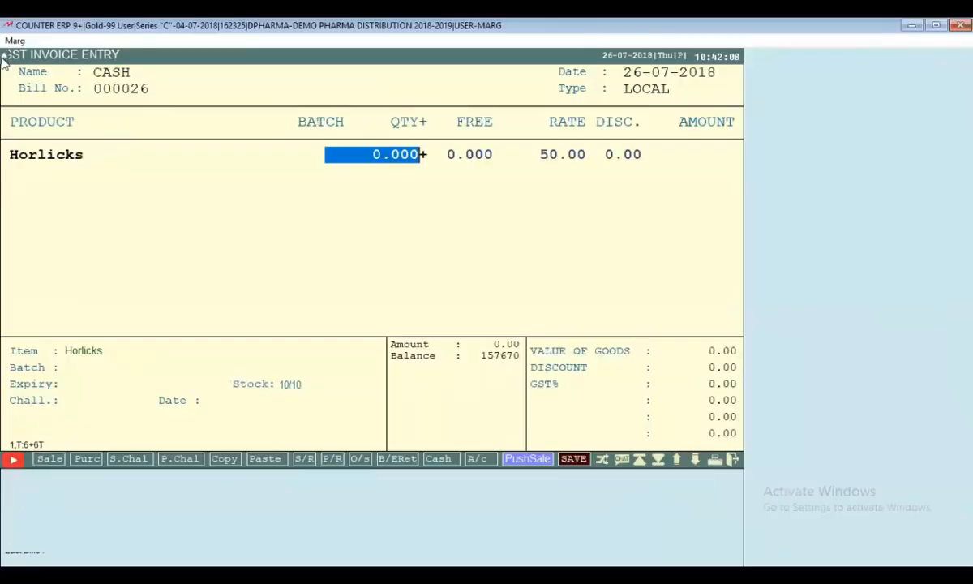
type("3")
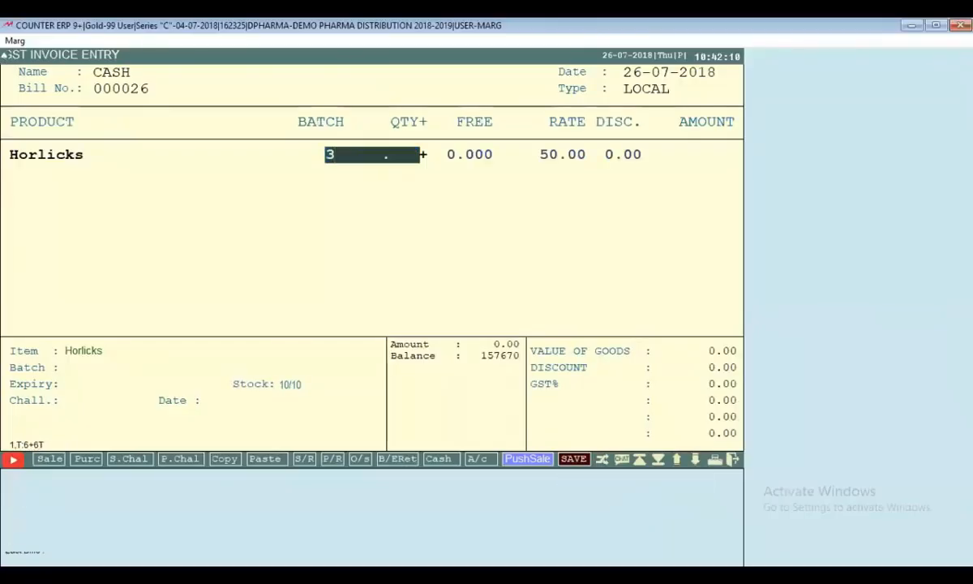
key("Return")
key("Escape")
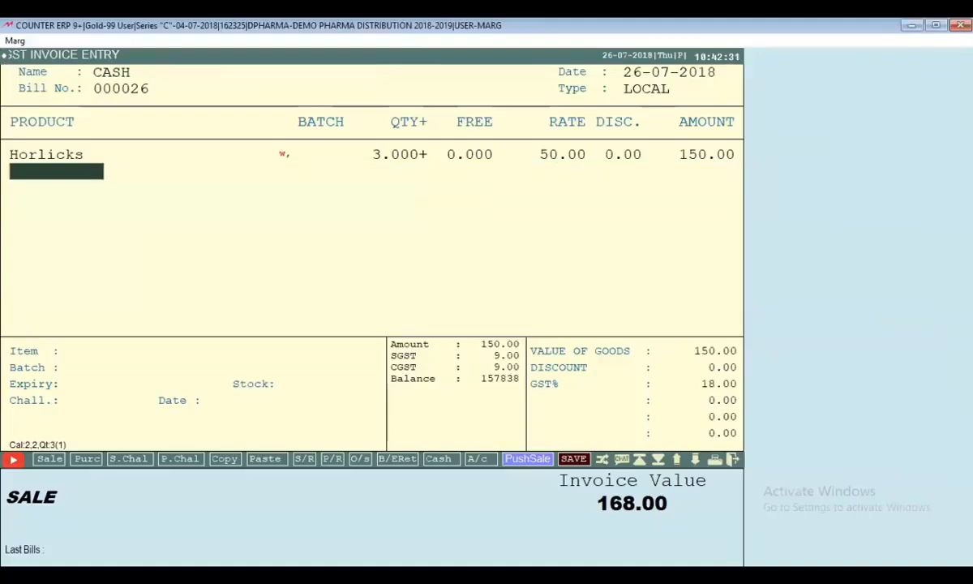
Add Crocin to the sale bill with quantity 3, keeping the default rate
type("CRO")
key("Return")
key("Return")
type("3")
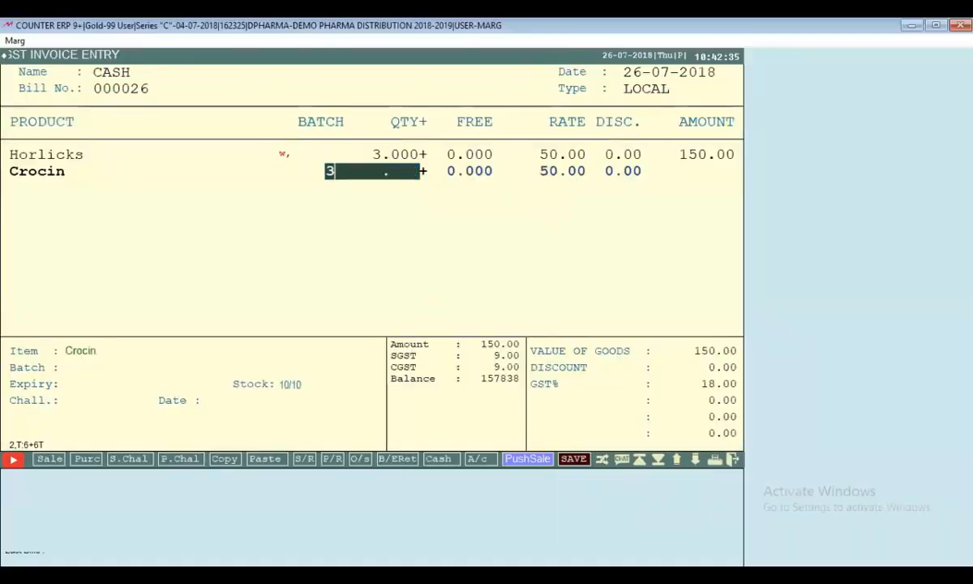
key("Return")
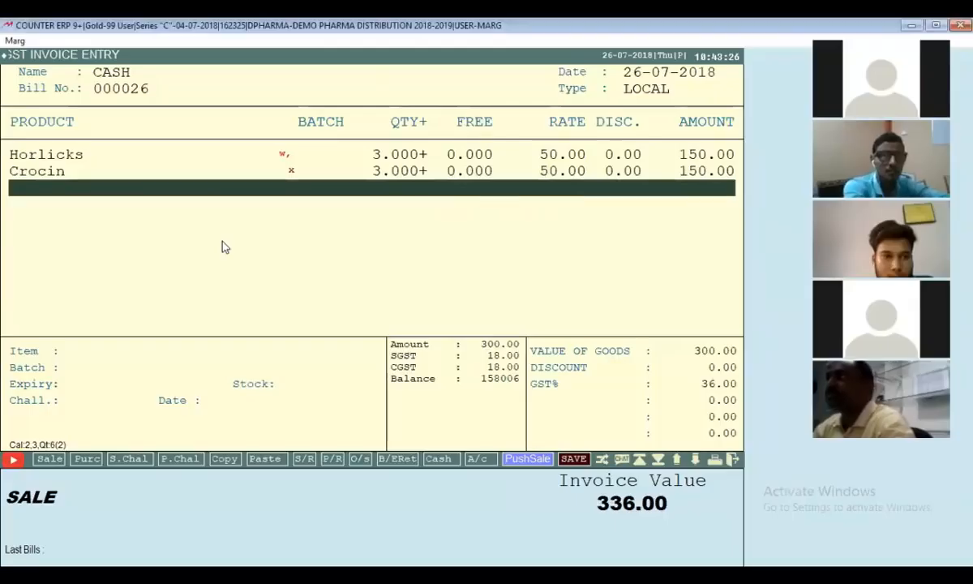
Save the cash sale bill, preview its GST invoice and rough estimate, and return to the main screen
key("ctrl+w")
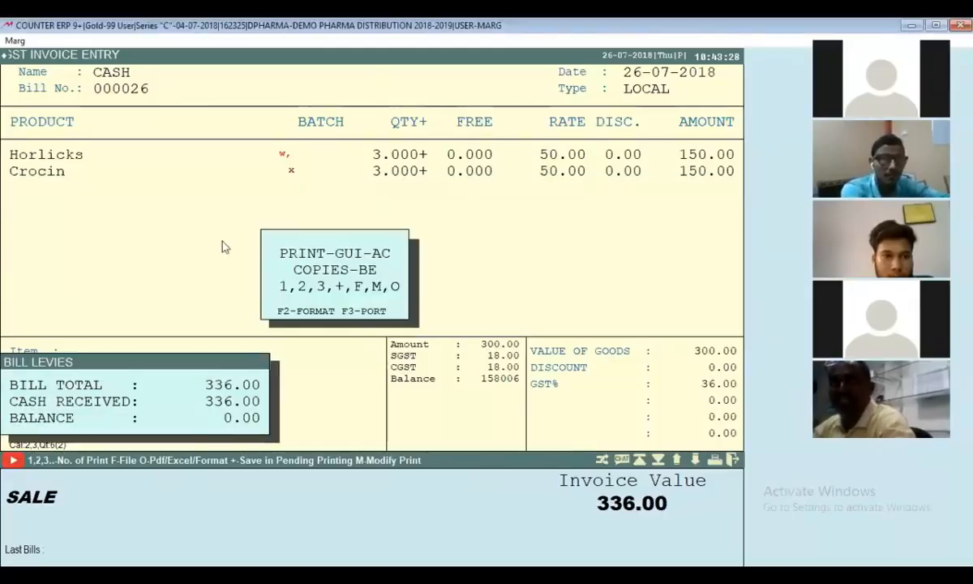
key("f")
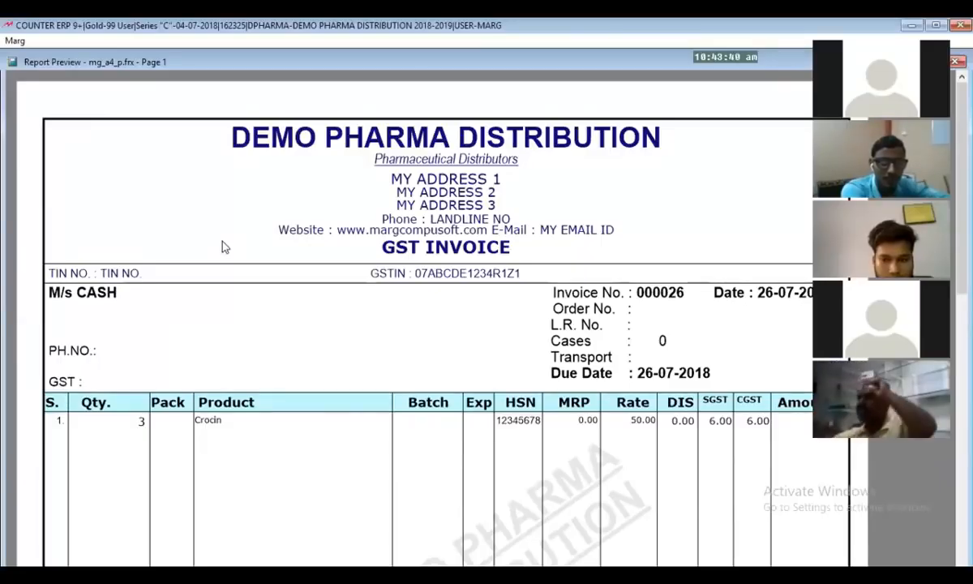
key("Escape")
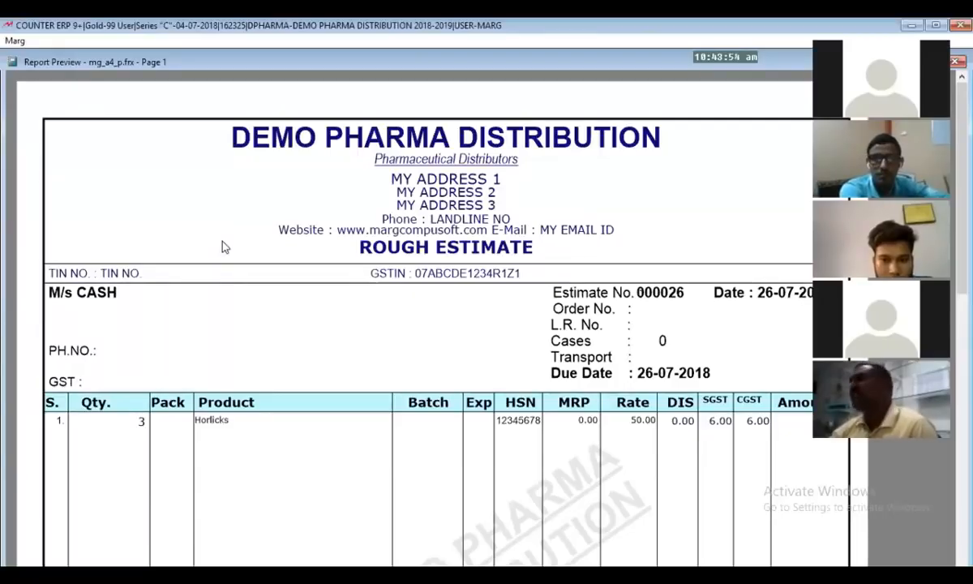
key("Escape")
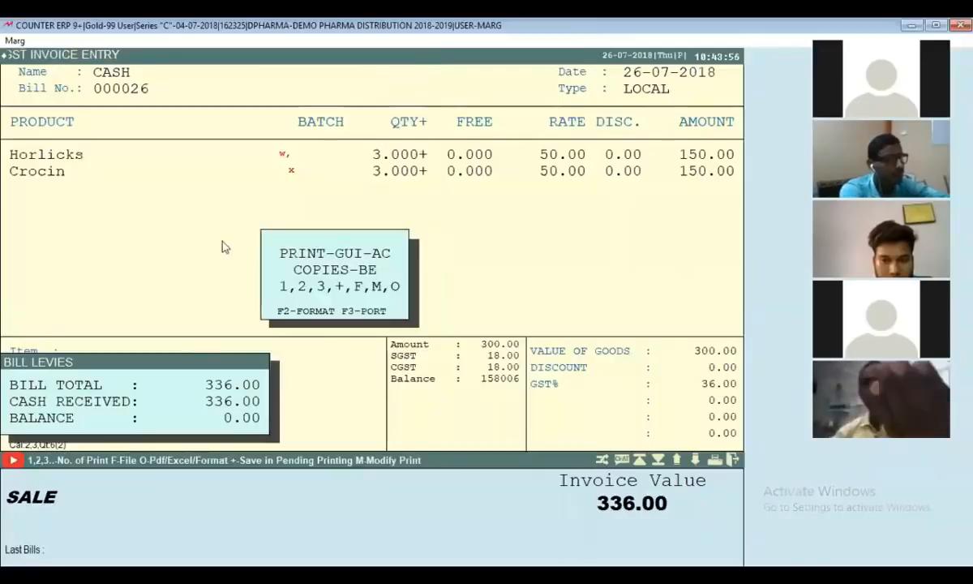
key("Escape")
key("Escape")
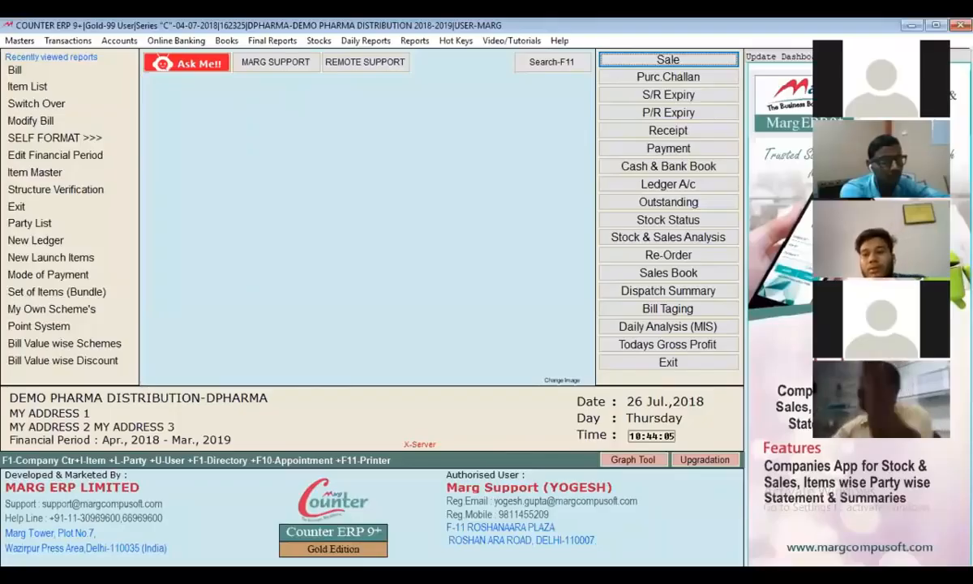
Look up the stock of Horlicks and Crocin in the item list
key("Return")
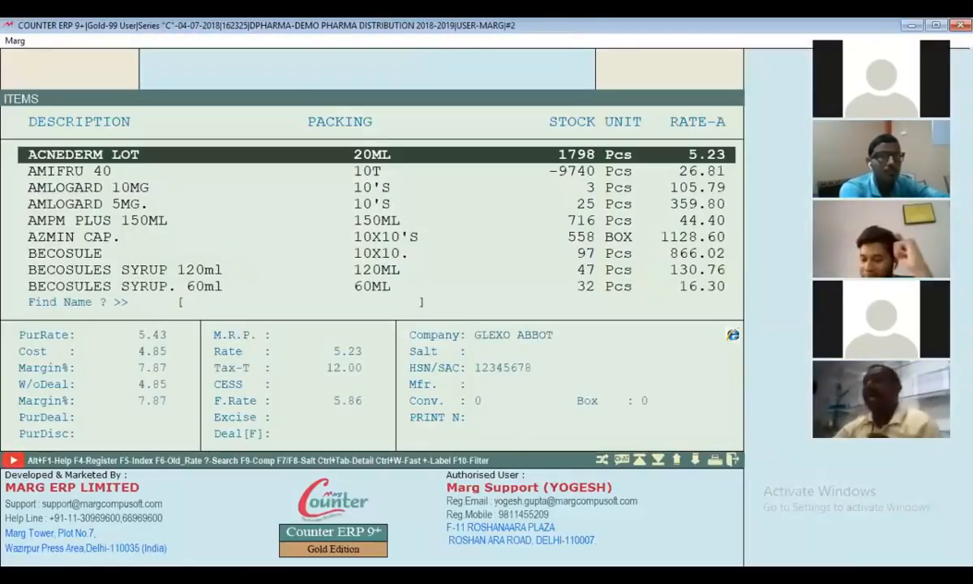
type("HOR")
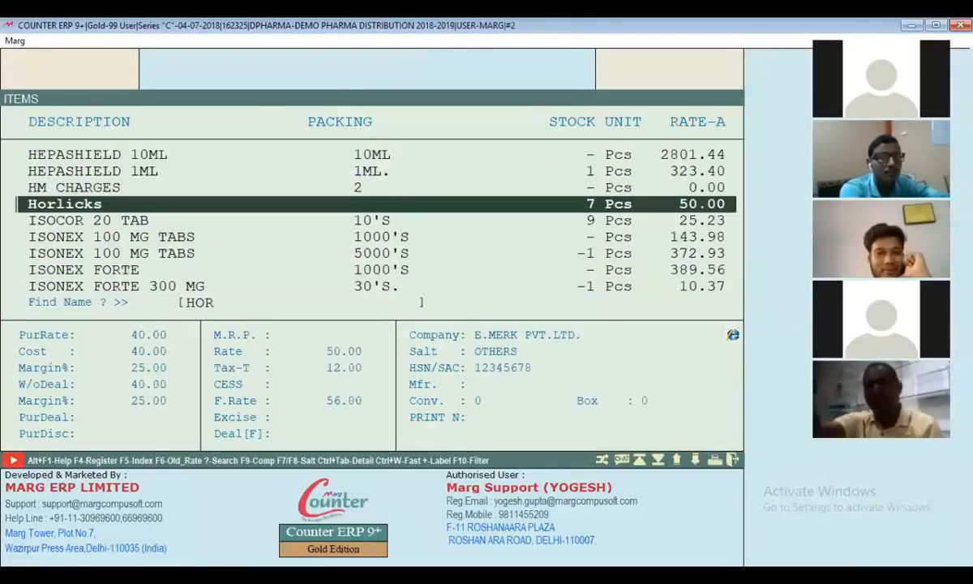
key("Return")
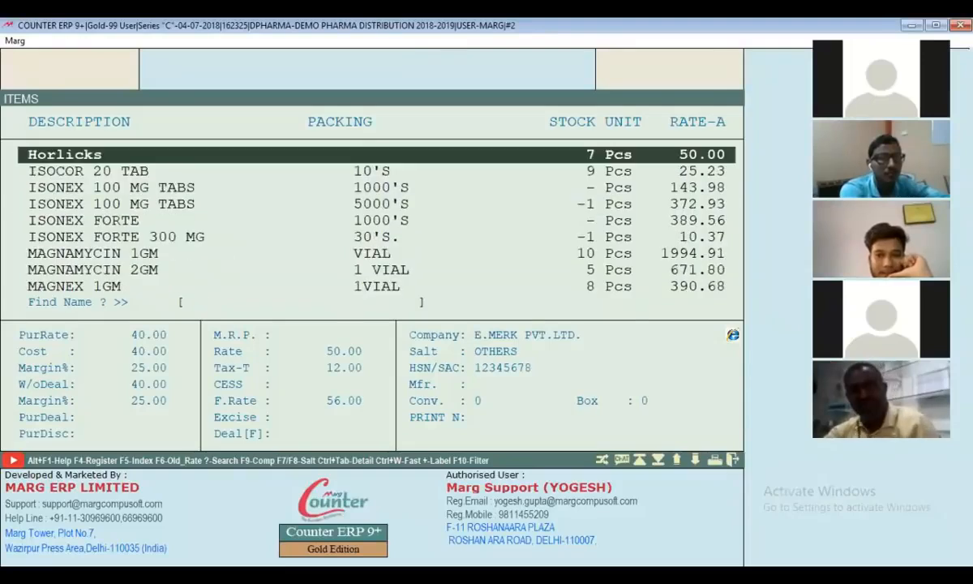
type("CR")
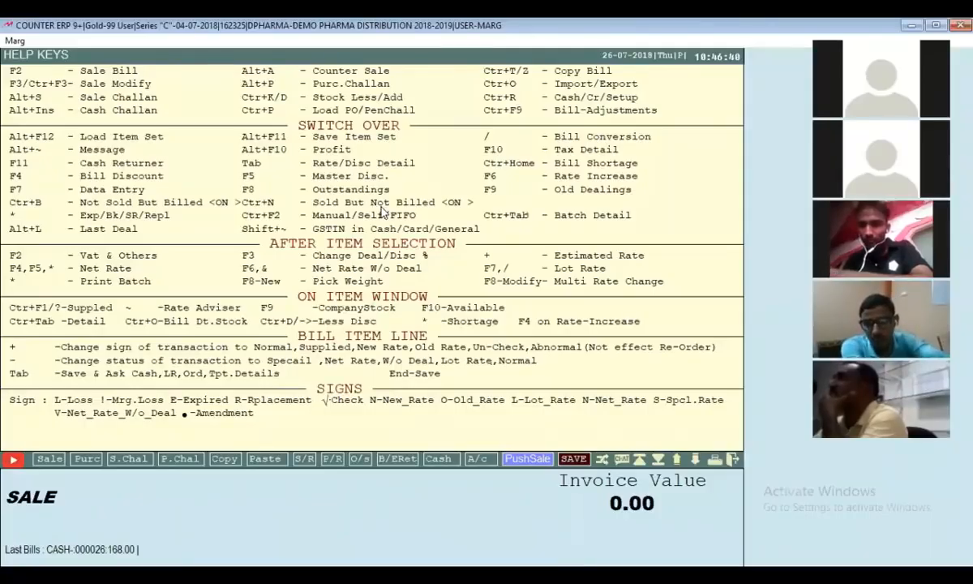
Open the current company's details for alteration and inspect its Working Style setting
key("Escape")
key("Escape")
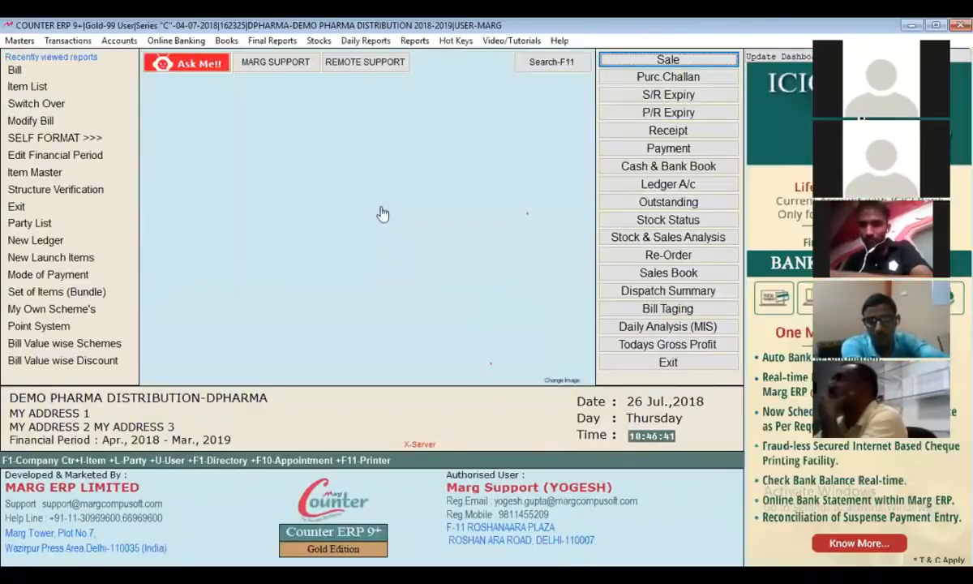
key("F1")
key("F3")
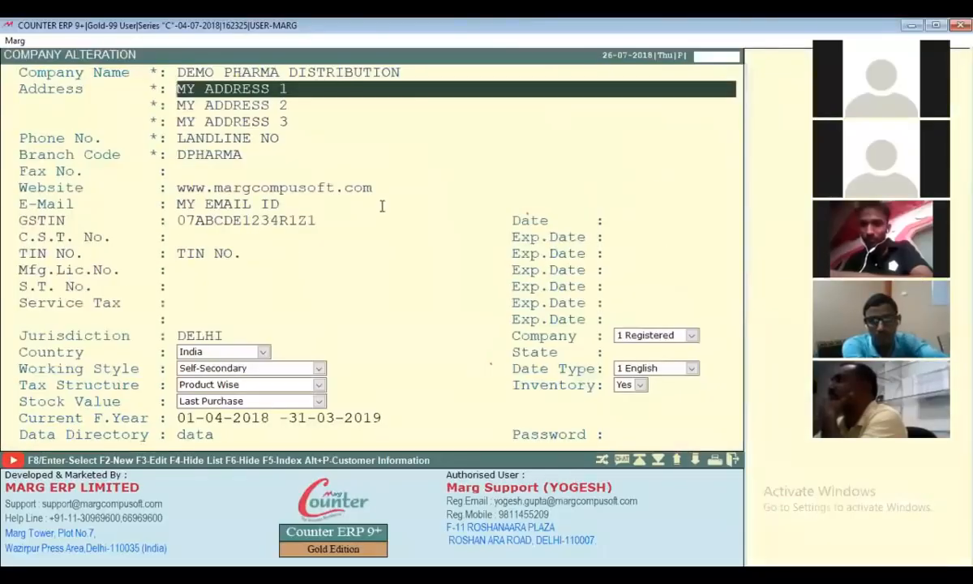
left_click(212, 369)
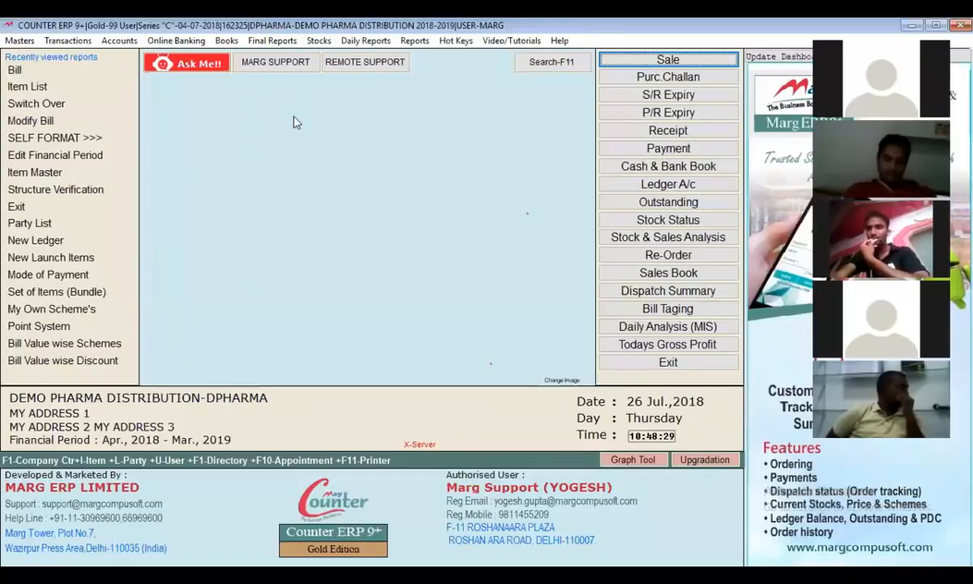
Start a sale bill for the customer's ledger and open the batch list of ACNEDERM LOT 20ML
key("Return")
key("Return")
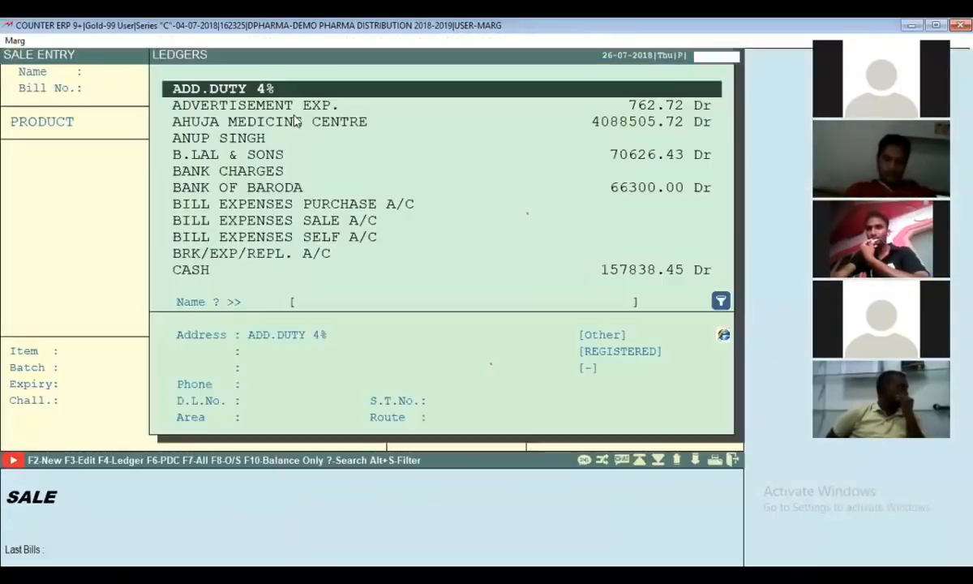
type("DIN")
key("Return")
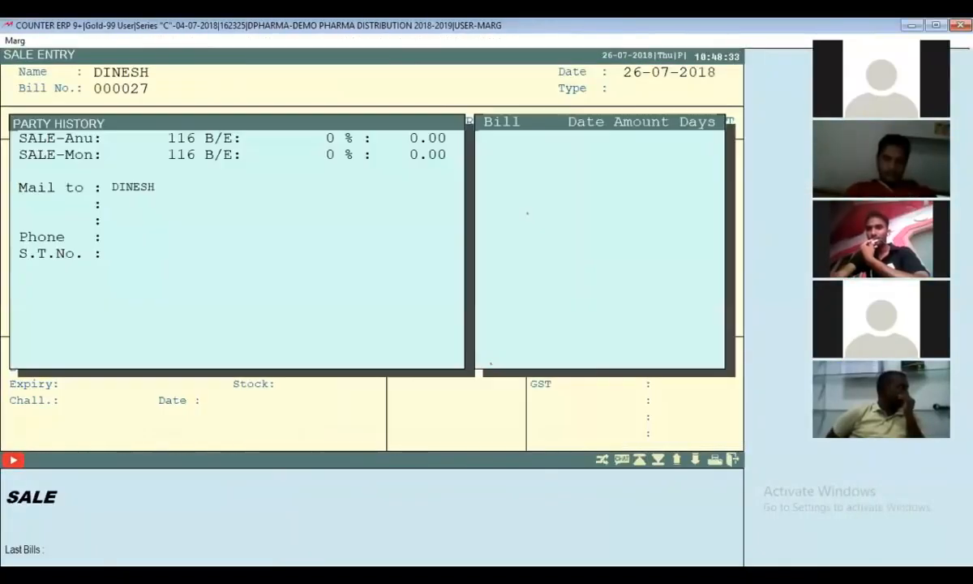
key("Return")
key("Return")
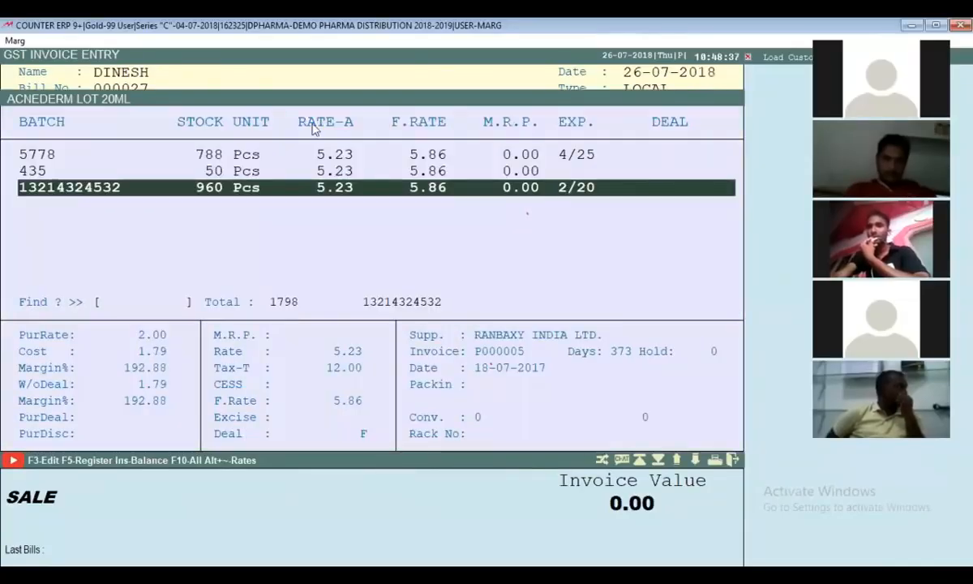
key("Up")
left_click(42, 155)
key("Down")
key("Down")
key("Up")
left_click(38, 151)
left_click(39, 173)
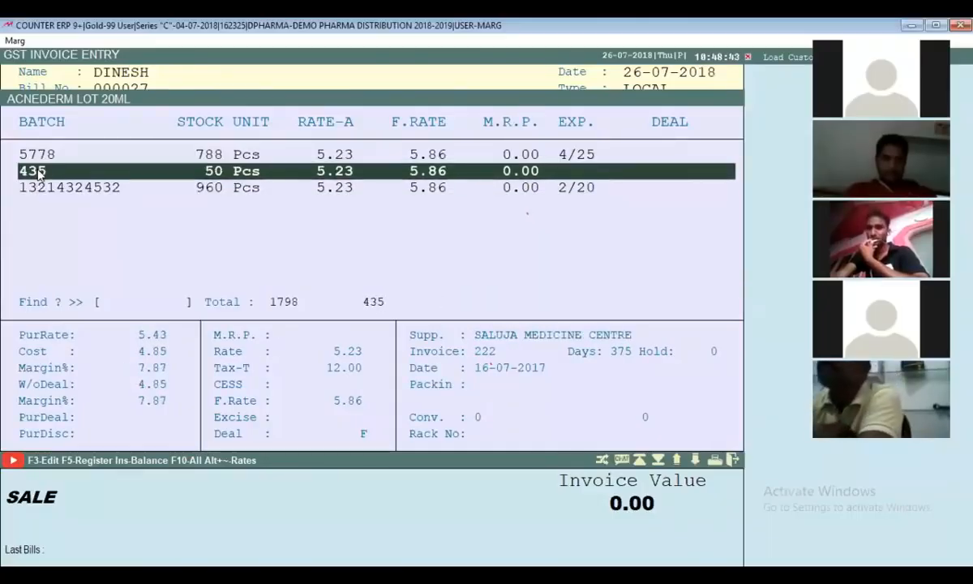
key("Up")
left_click(38, 189)
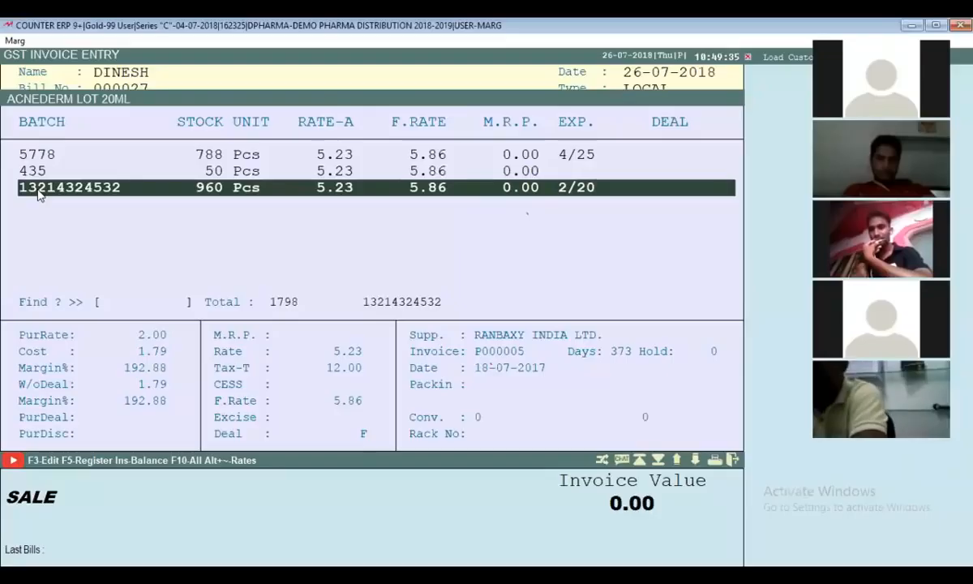
left_click(28, 172)
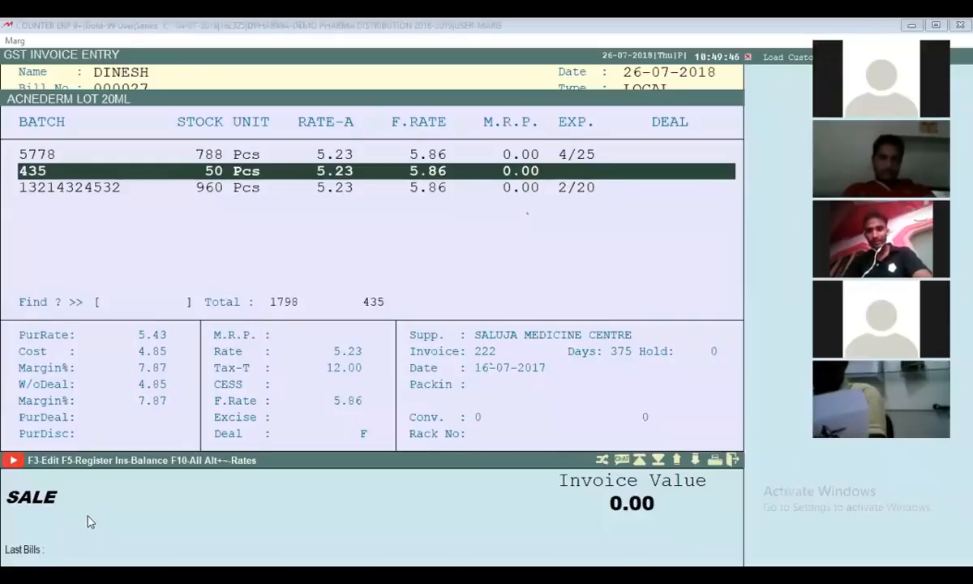
key("Down")
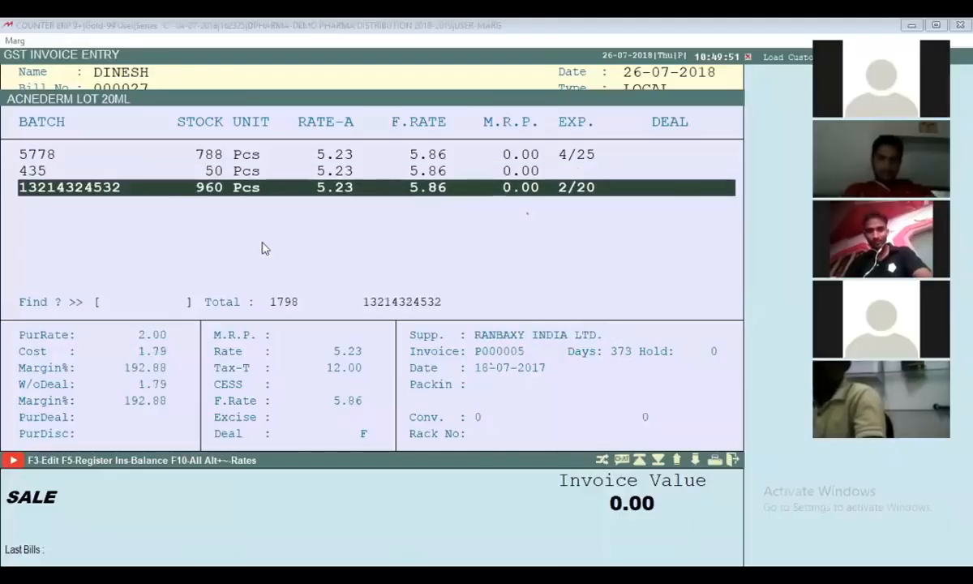
key("Escape")
key("Escape")
key("Escape")
key("Escape")
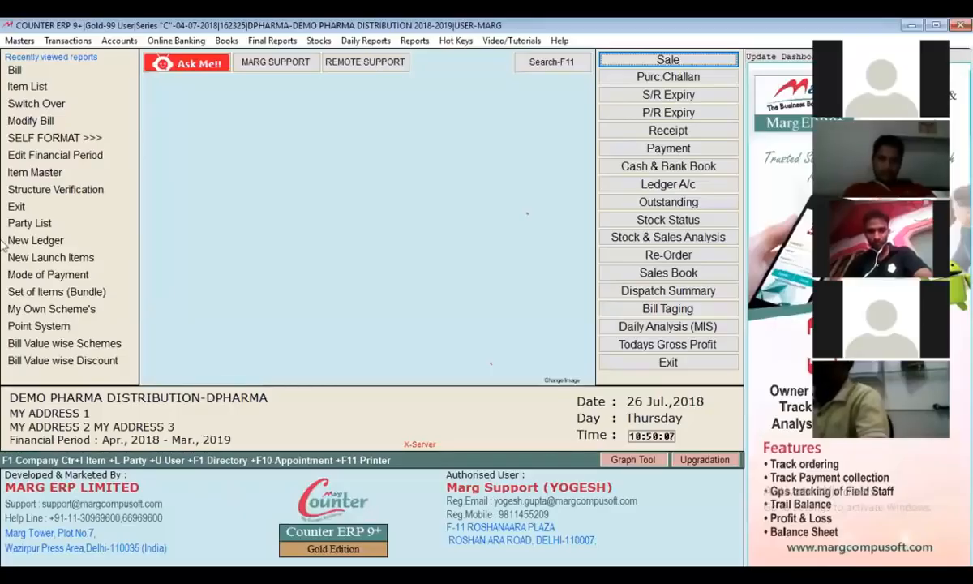
left_click(76, 41)
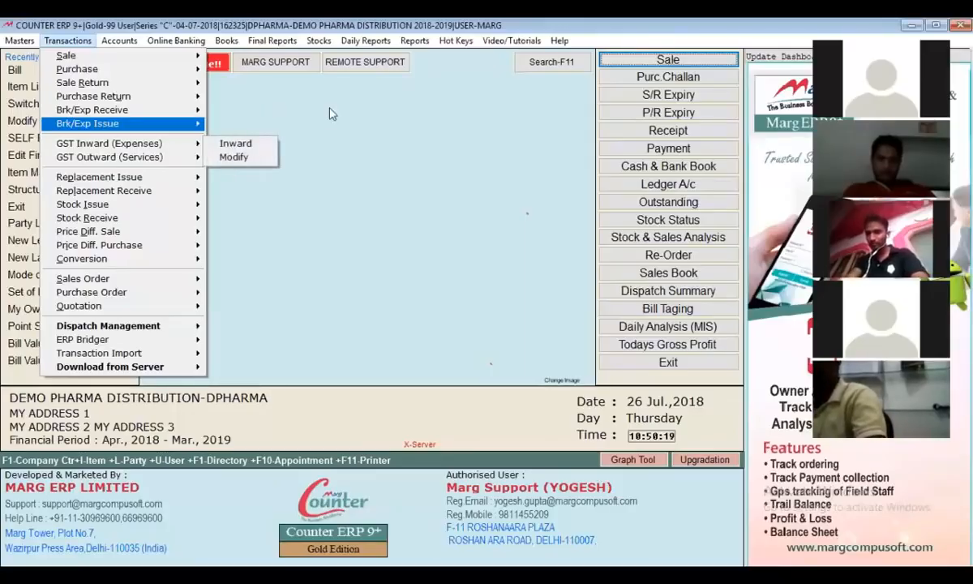
left_click(363, 109)
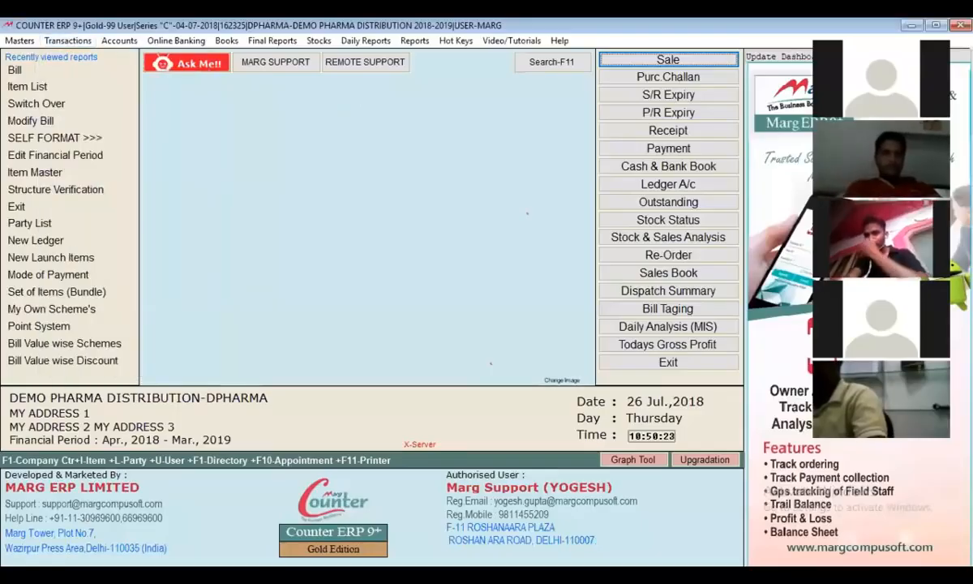
key("Return")
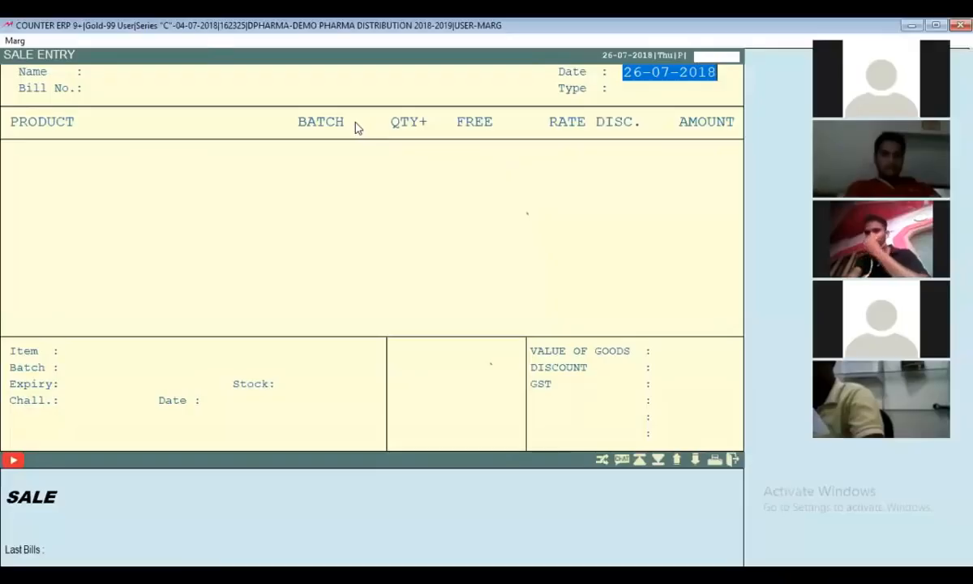
key("Return")
key("Escape")
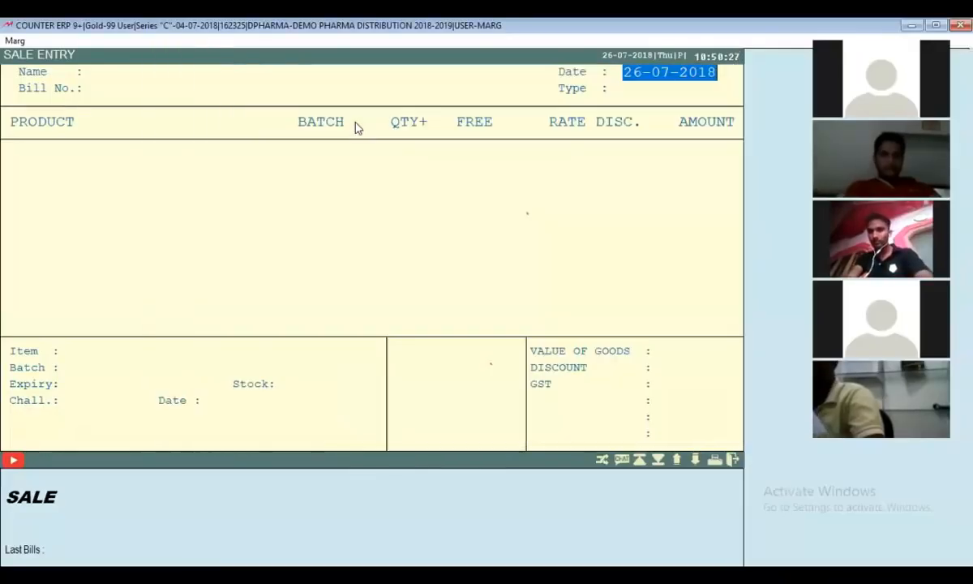
key("Escape")
Start a purchase entry for the CASH ledger with party bill number R43, the default date and tax set to No
key("alt+p")
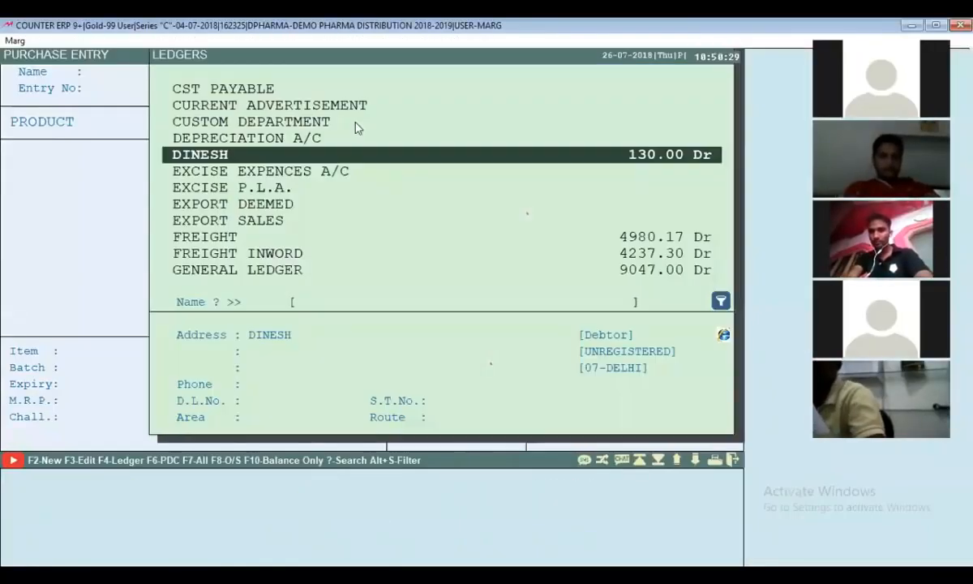
type("CAS")
key("Return")
key("Escape")
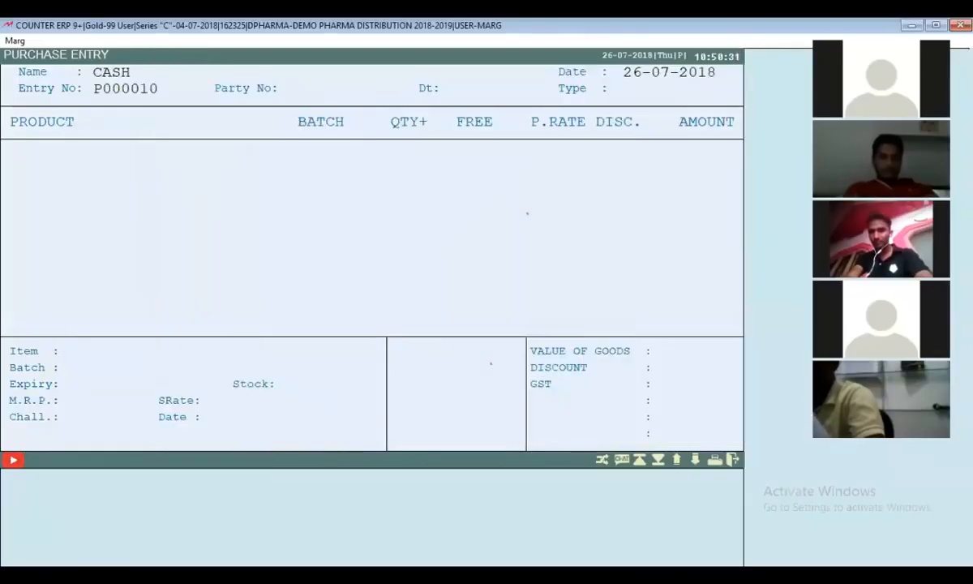
type("R43")
key("Return")
key("Return")
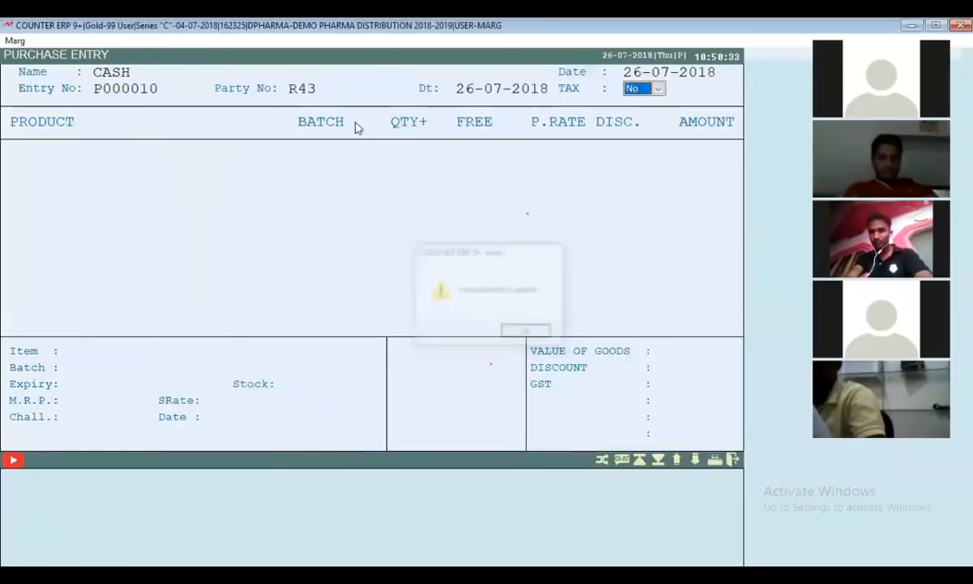
key("Return")
key("Return")
Add ACNEDERM LOT 20ML to the purchase with batch 260718, quantity 3 and purchase rate 5
key("Return")
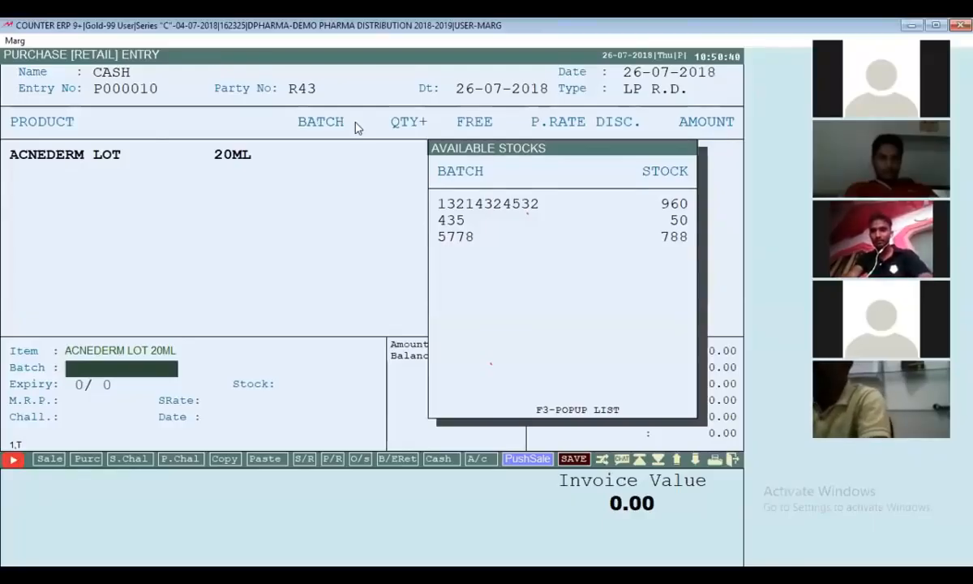
type("2607")
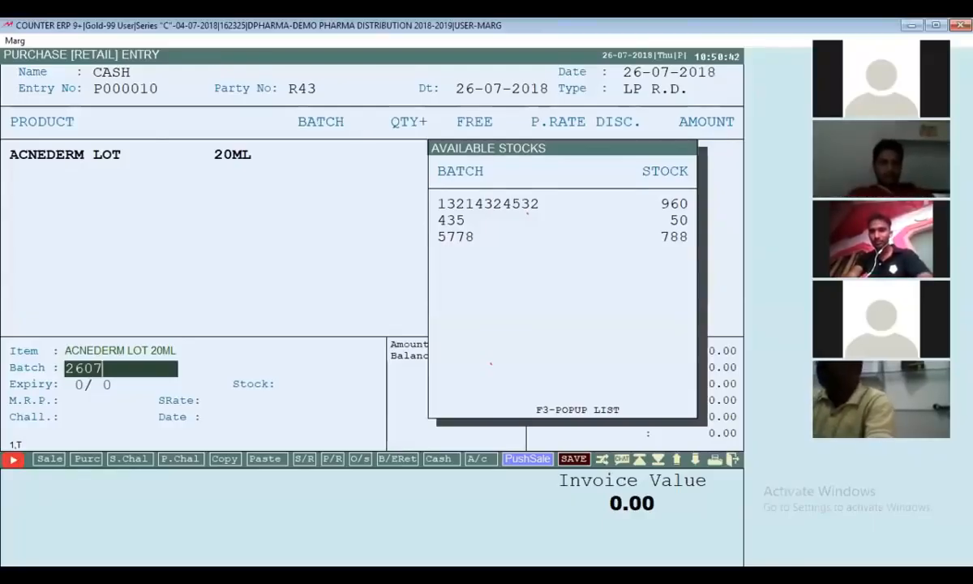
type("18")
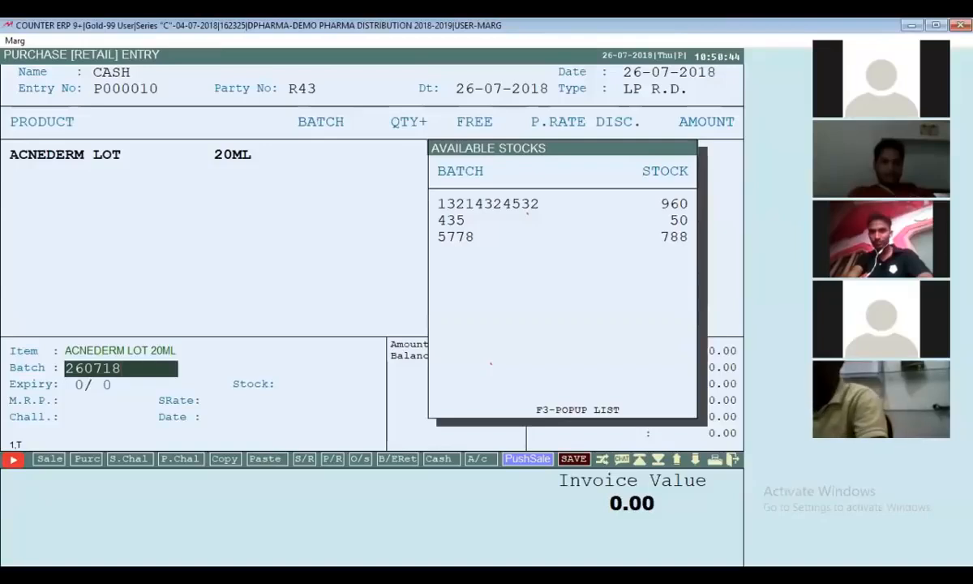
key("Return")
key("Return")
type("3")
key("Return")
key("Return")
type("5")
key("Return")
key("Return")
key("Return")
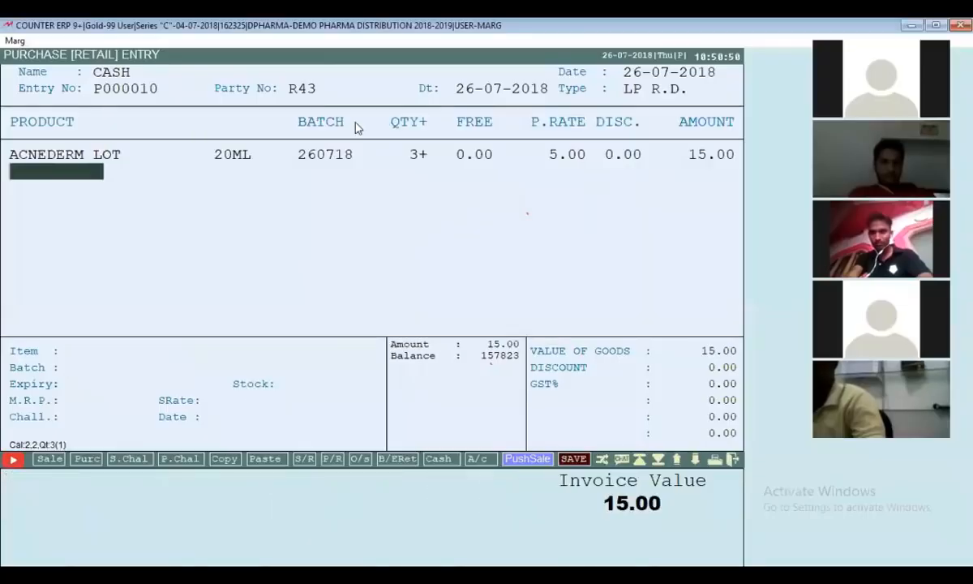
Save the purchase bill without checking the tax summary or the rates
key("Return")
key("Return")
key("Right")
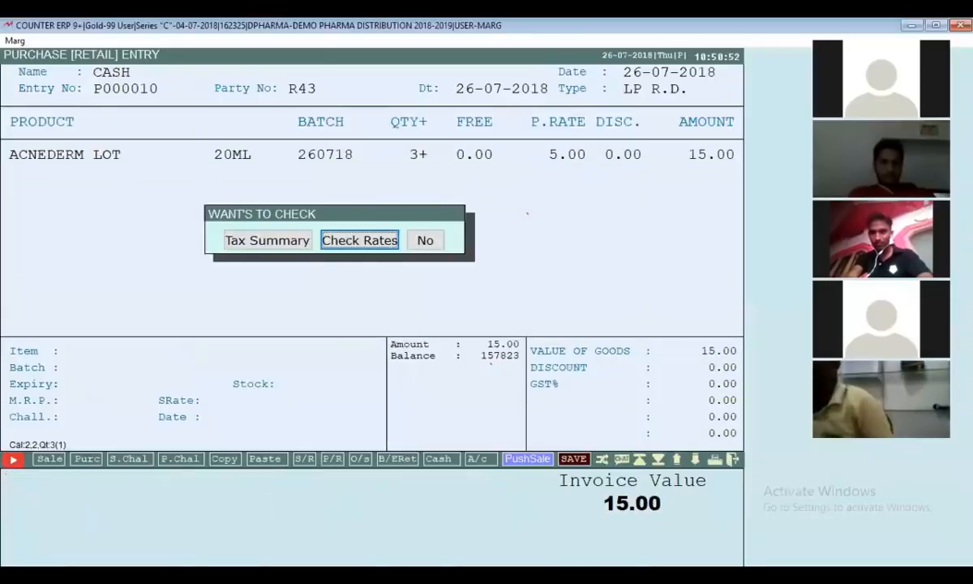
key("Right")
key("Return")
key("Return")
key("Return")
key("Return")
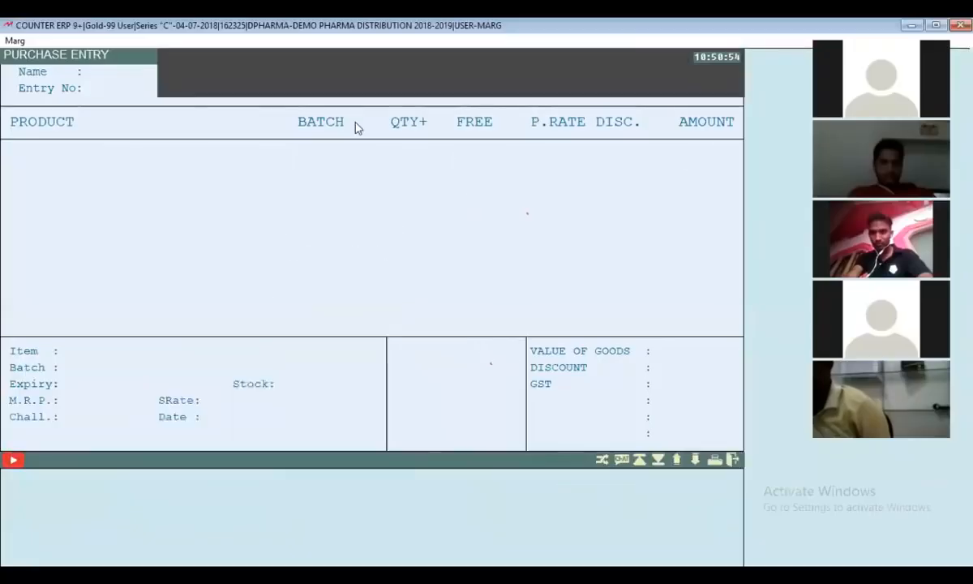
Start a sale for CASH, check the ACNEDERM LOT 20ML batch list for batch 260718, and leave the entry
key("Escape")
key("Return")
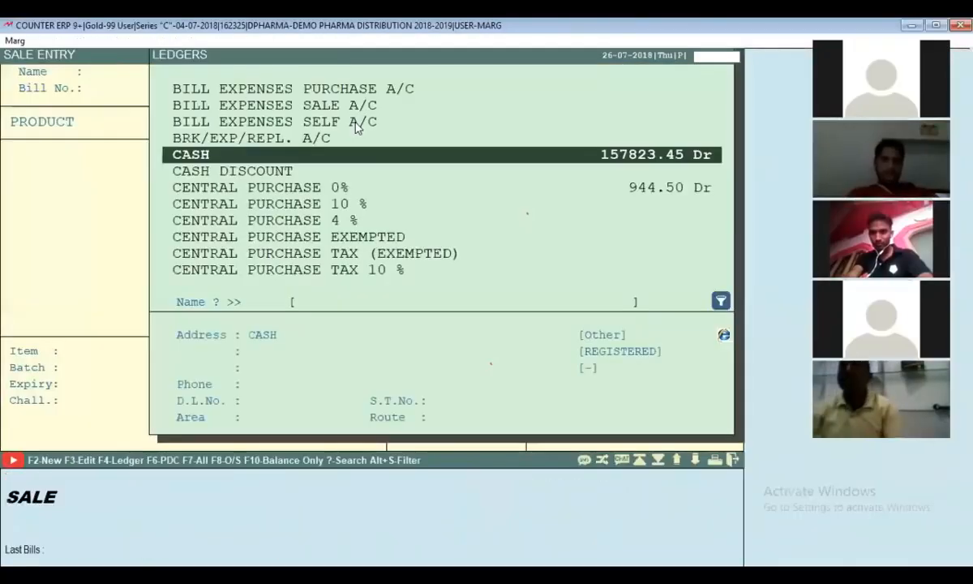
key("Return")
key("Return")
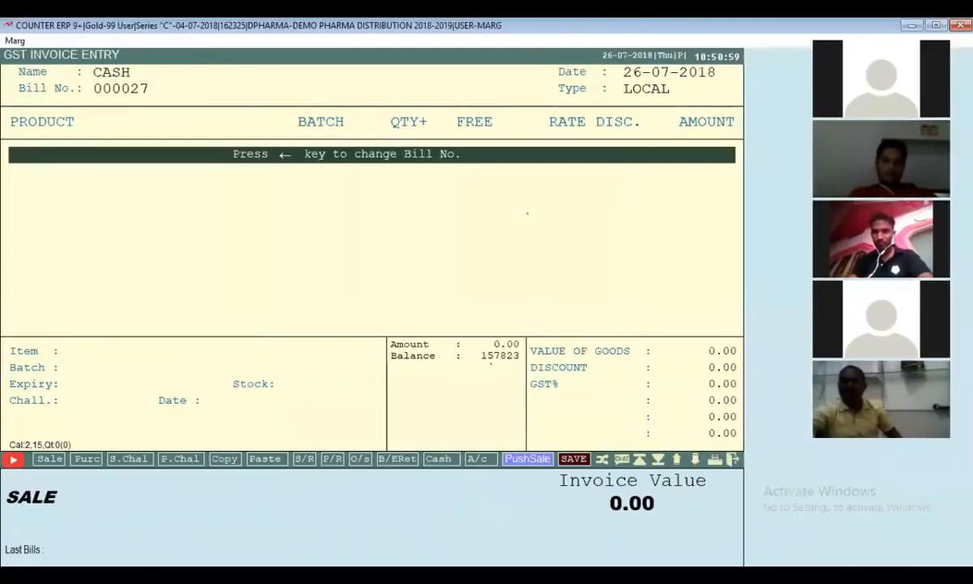
key("Return")
key("Return")
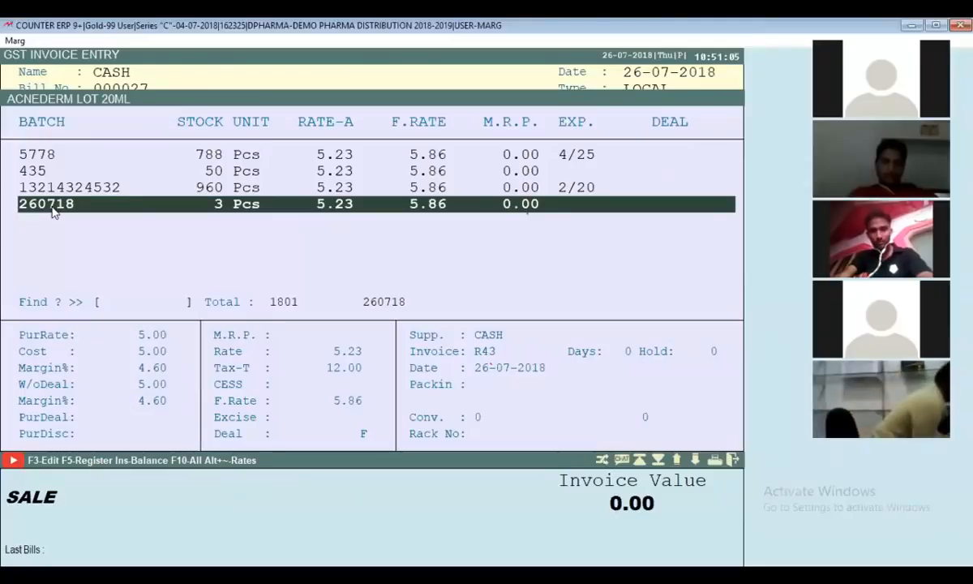
key("Escape")
key("Escape")
key("Escape")
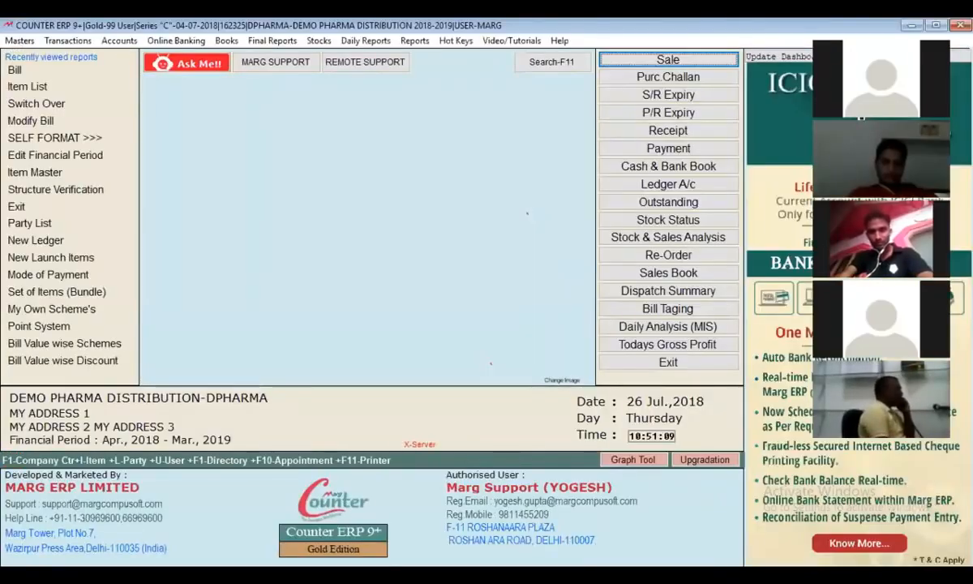
Find the ITEM WISE STOCK controls, enable Item wise Stock Less/Batch/W/o Batch in Master with its #7% code, and save the controls
key("F11")
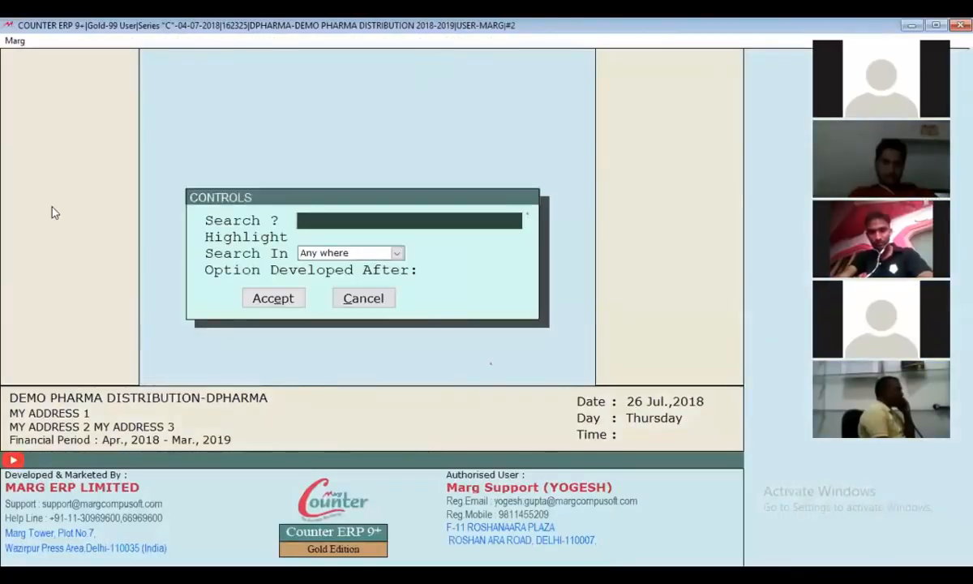
type("ITEM WISE STOCK")
key("Return")
key("Return")
key("Return")
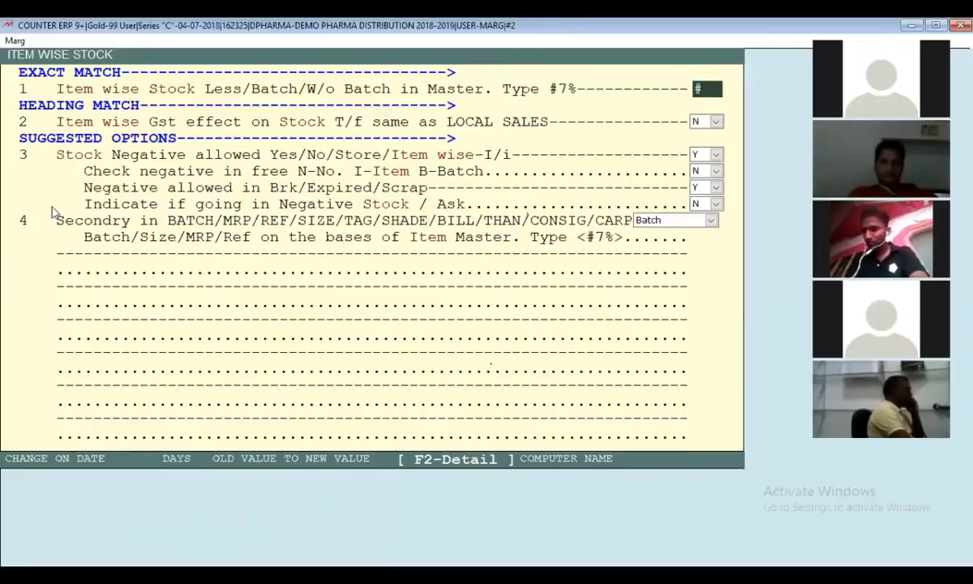
type("%")
key("Return")
key("Escape")
key("Escape")
key("y")
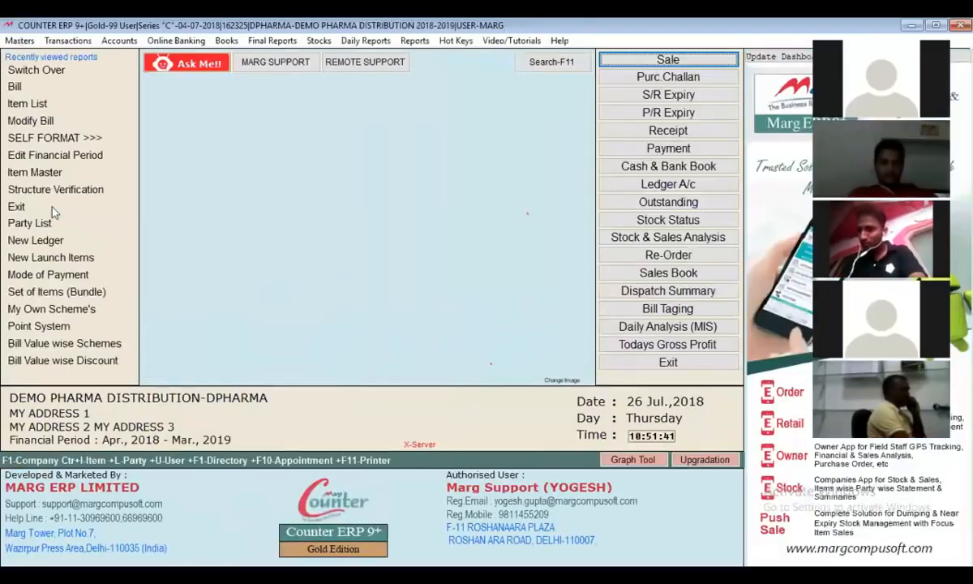
Create a new product named ANACIN in the item master, keeping the unit Pcs and the default color type and company
key("alt+m")
key("i")
key("i")
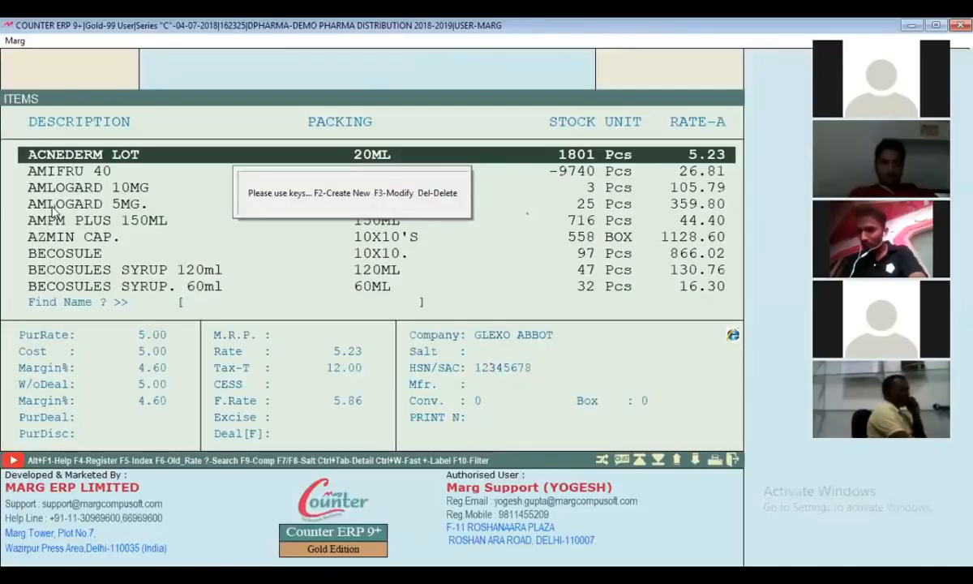
key("F2")
key("Return")
type("ANACIN")
key("Return")
key("Return")
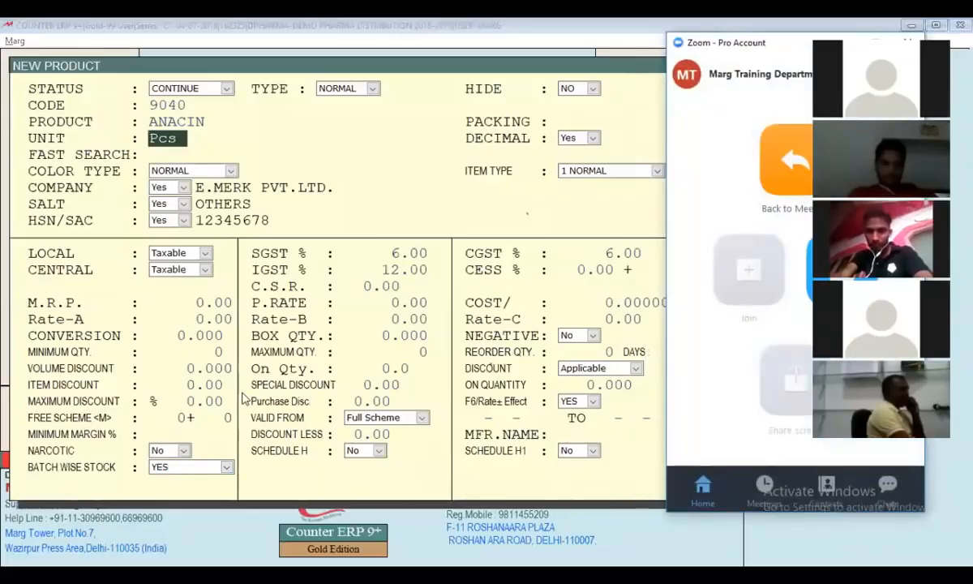
key("Return")
key("Return")
key("Return")
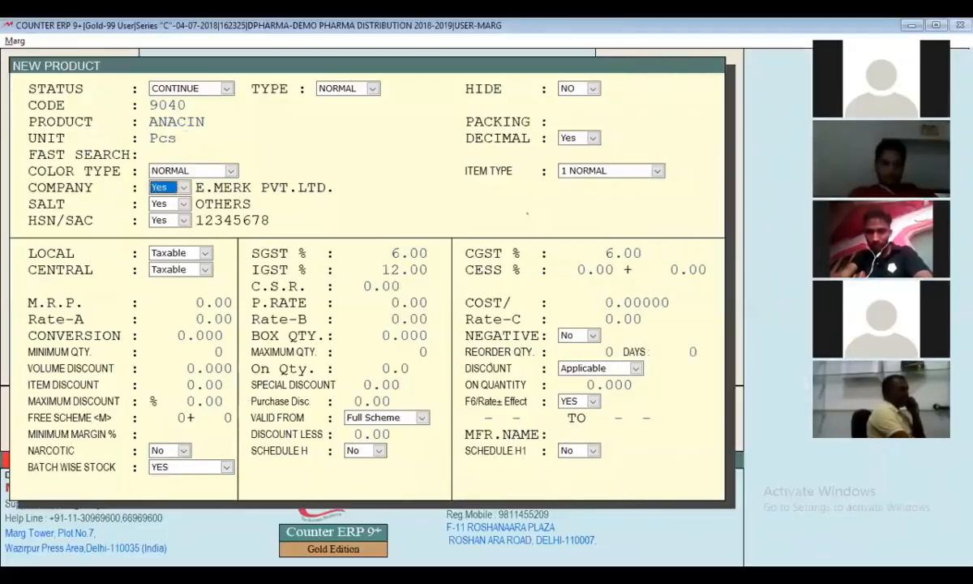
key("Return")
Set the batch wise stock of ANACIN to W/O, save the product and close the new product form
left_click(227, 467)
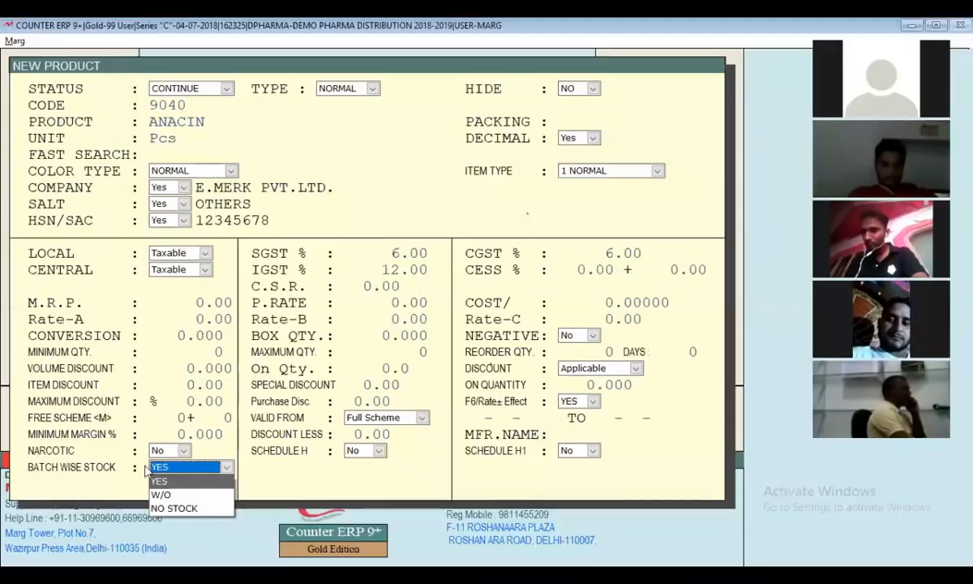
left_click(178, 495)
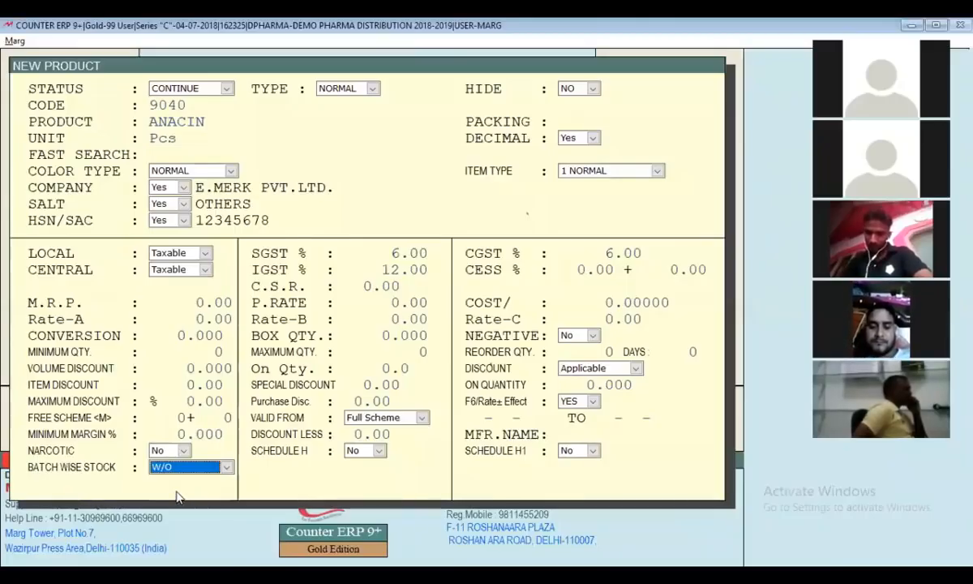
key("Return")
key("Return")
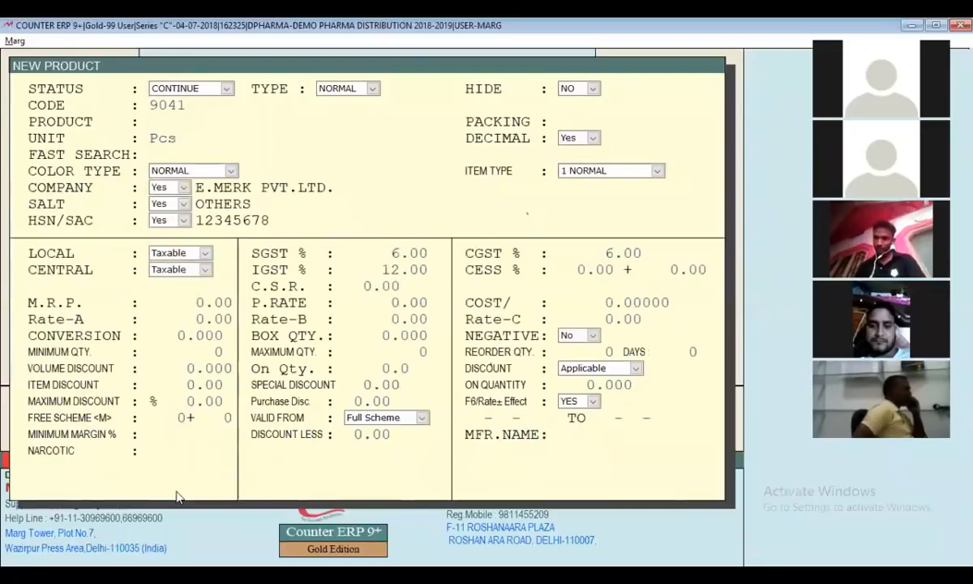
key("Escape")
Start a purchase entry for the CASH ledger with party bill number 4T534 and the default date, accepting the supplier alert
key("alt+p")
key("Return")
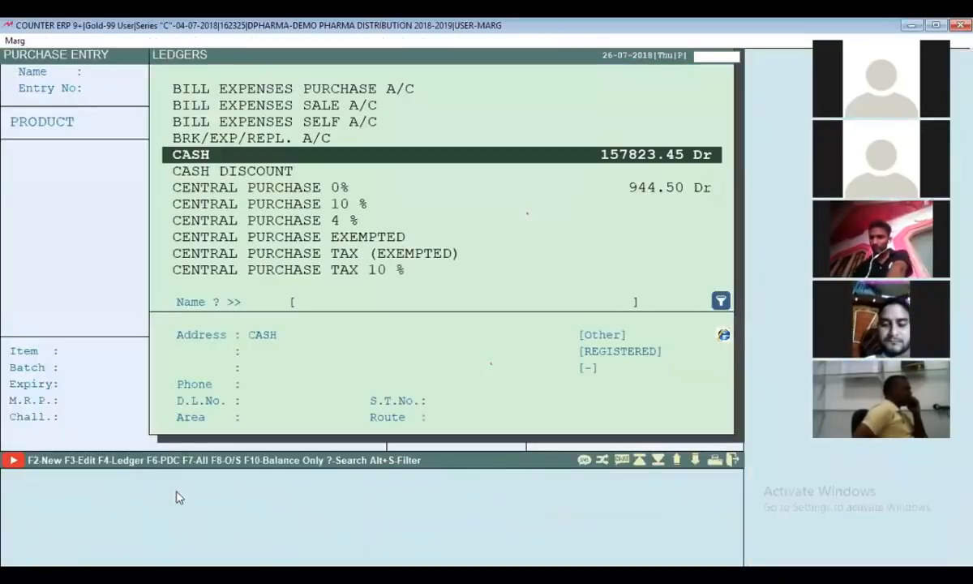
key("Return")
key("Return")
key("Escape")
type("4T534")
key("Return")
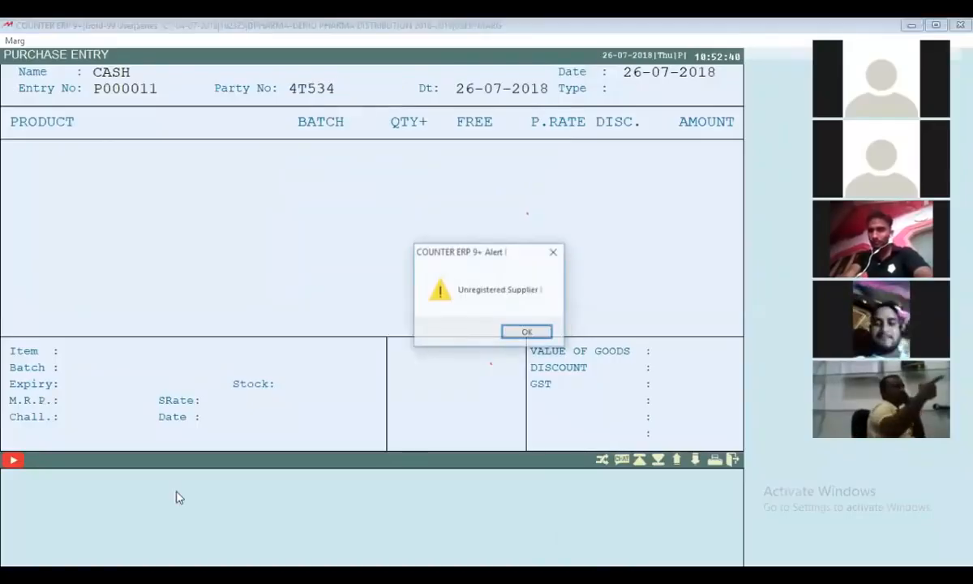
key("Return")
Add ANACIN to the purchase with quantity 5 and purchase rate 10
type("ANA")
key("Return")
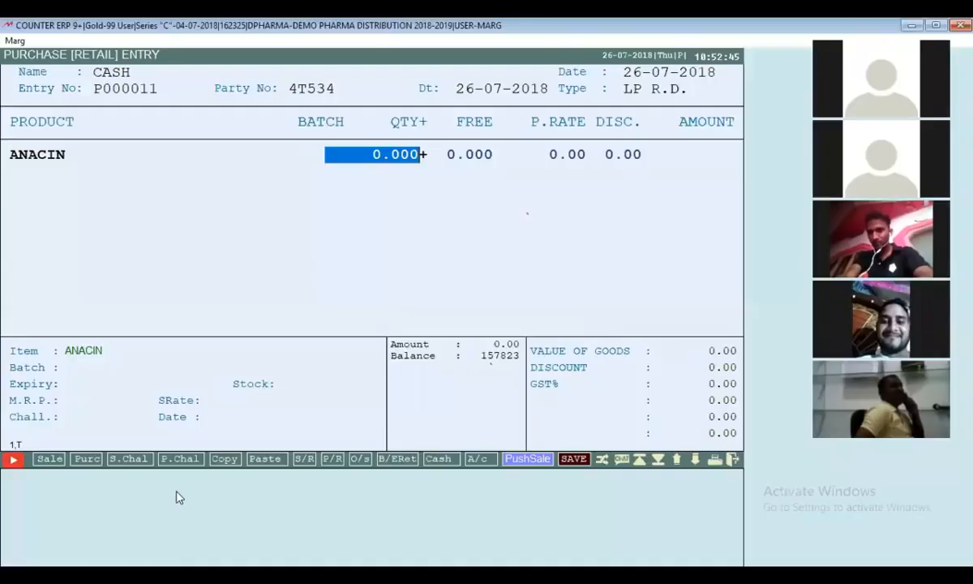
type("5")
key("Return")
key("Return")
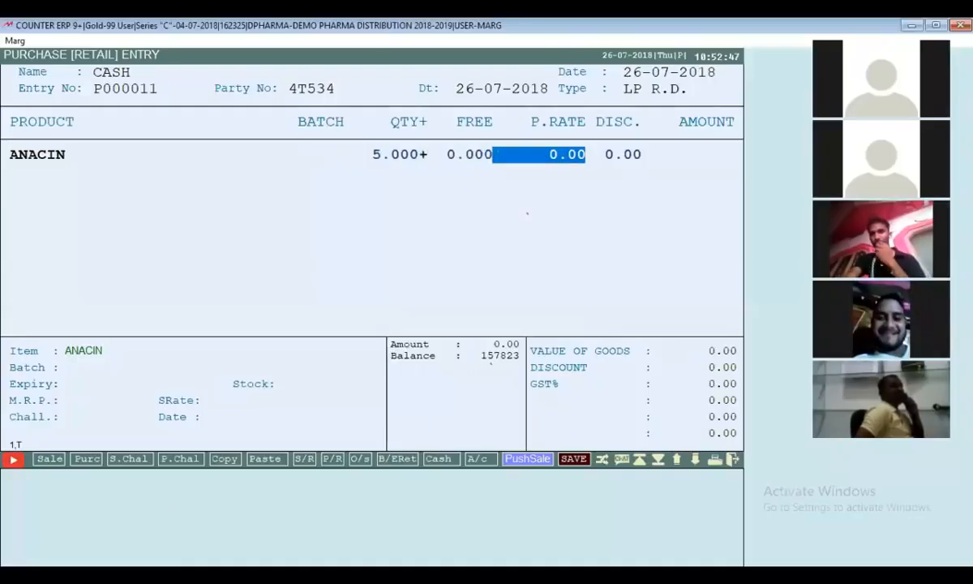
type("10")
key("Return")
key("Return")
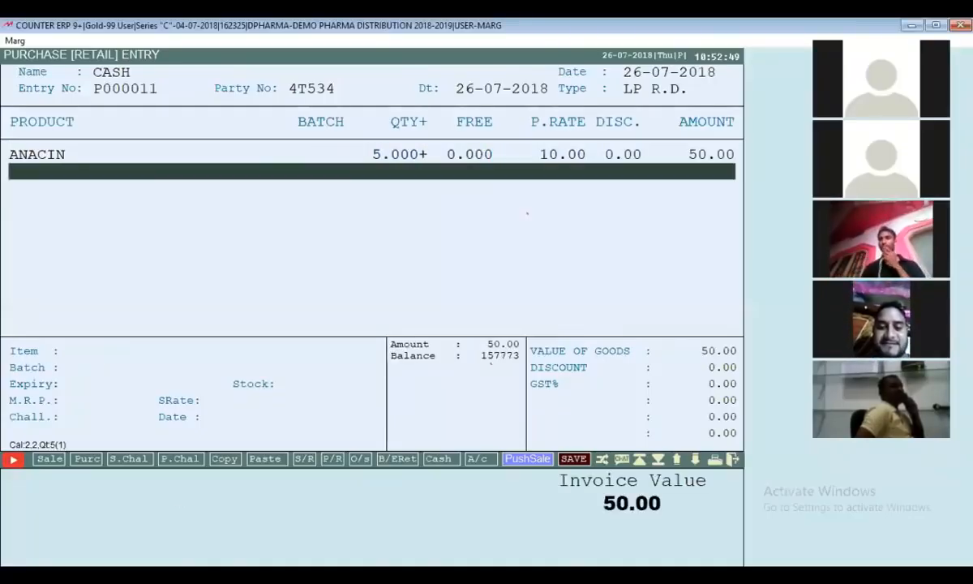
View the tax summary of the ANACIN purchase and save the bill
key("Return")
key("Return")
key("Return")
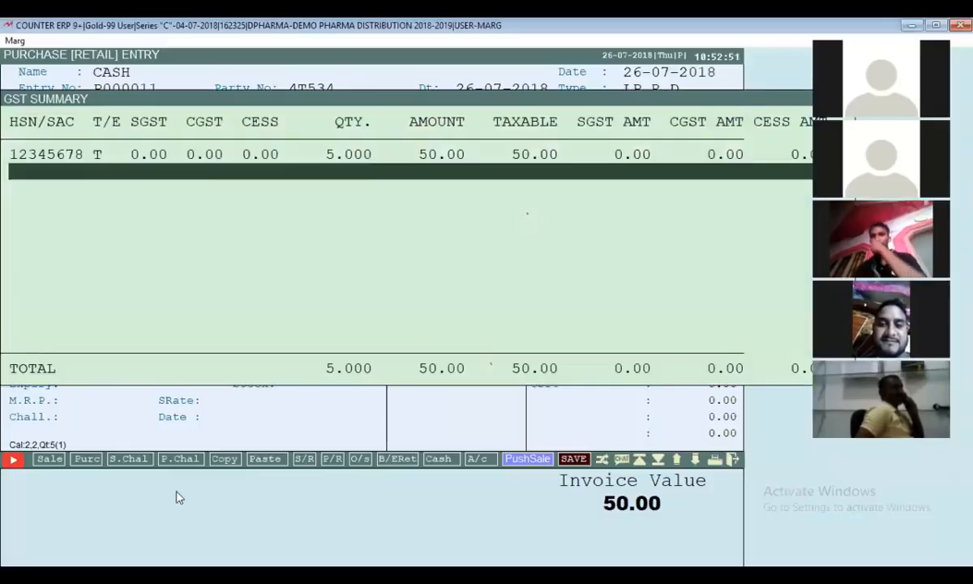
key("Escape")
key("Return")
key("Return")
key("Return")
Start another purchase entry for CASH with party bill number 434, the default date and tax set to No
key("Escape")
key("Return")
key("Return")
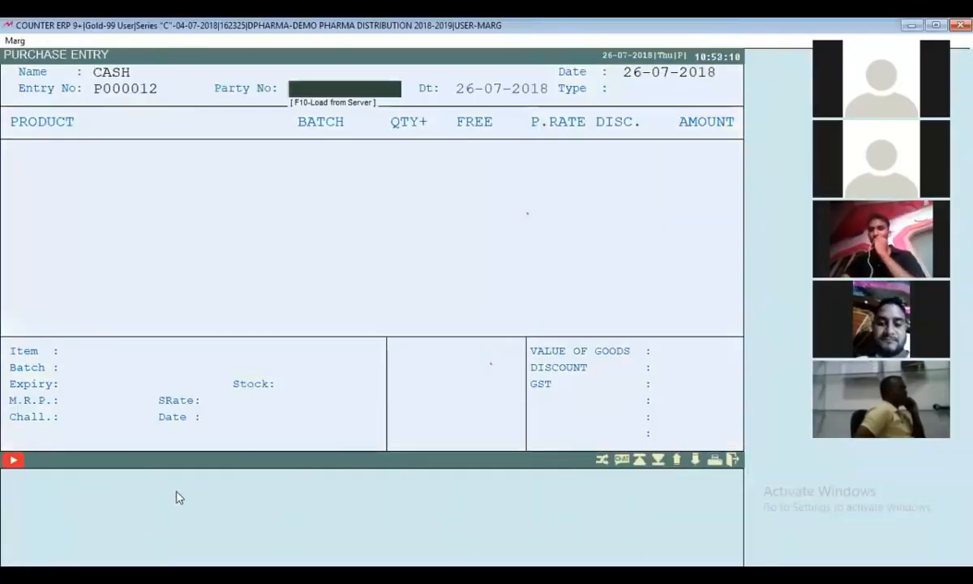
type("434")
key("Return")
key("Return")
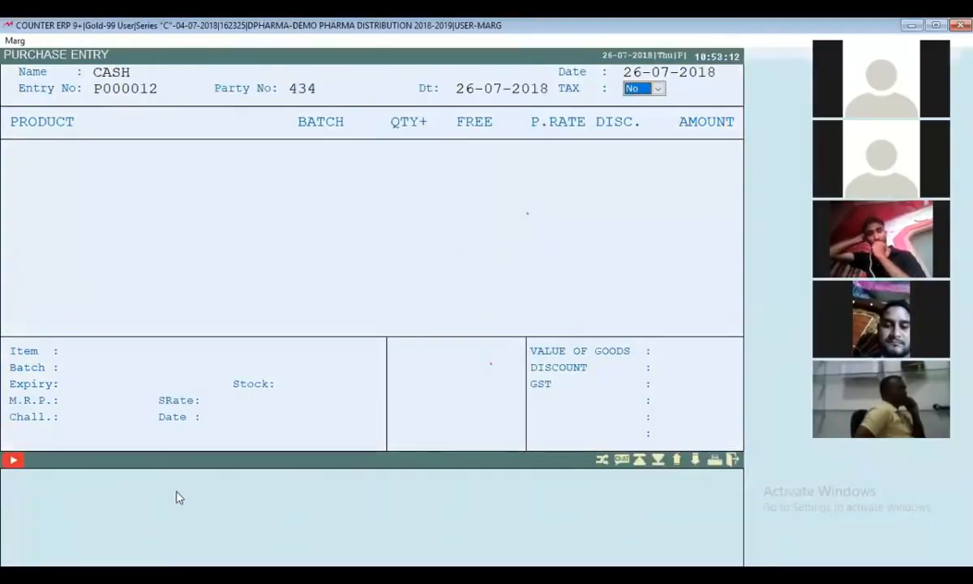
key("Return")
Add ANACIN to the second purchase with quantity 20, keeping the purchase rate of 10
type("ANAC")
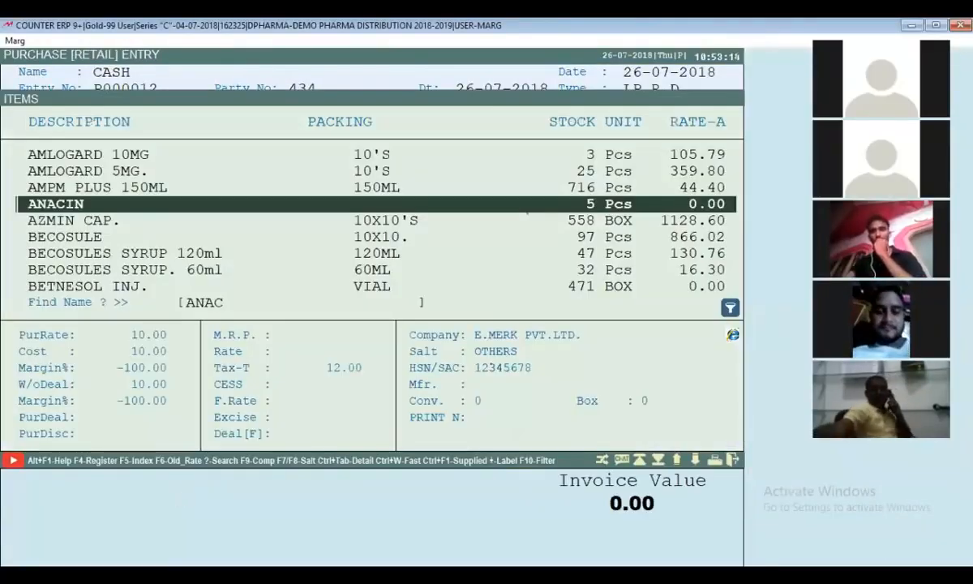
key("Return")
type("20")
key("Return")
key("Return")
key("Return")
key("Return")
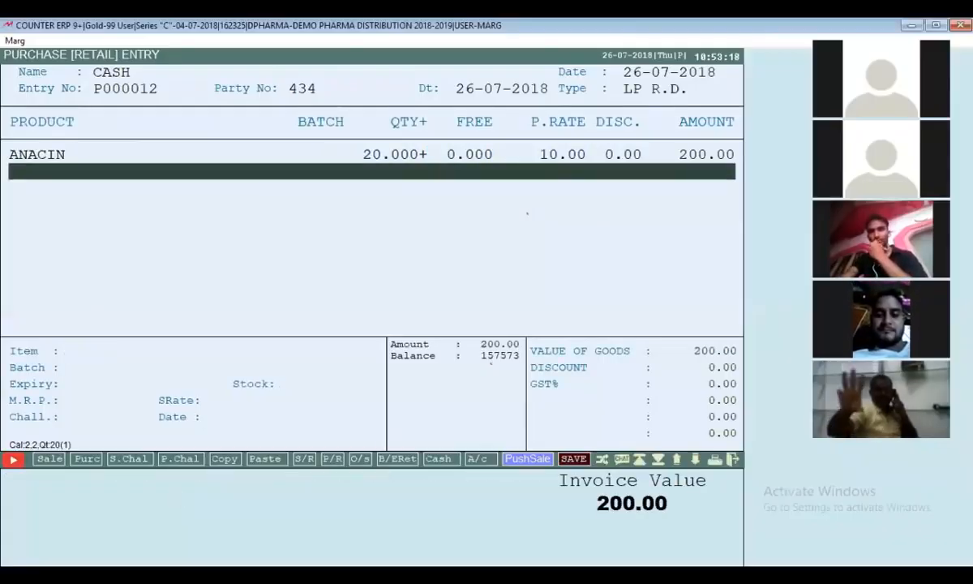
Save the purchase bill without checking the tax summary, and look up ANACIN in the item list
key("Return")
key("Return")
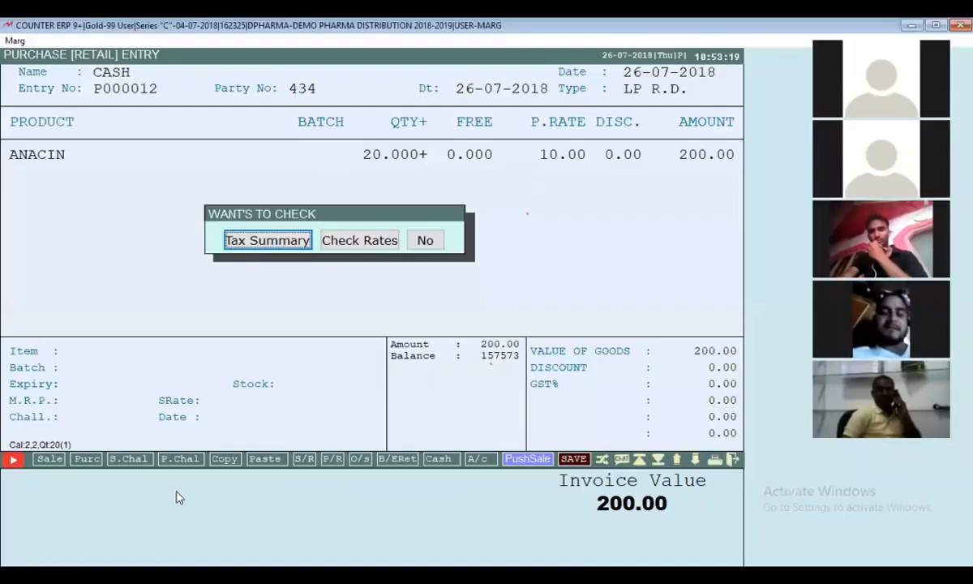
key("Escape")
key("Return")
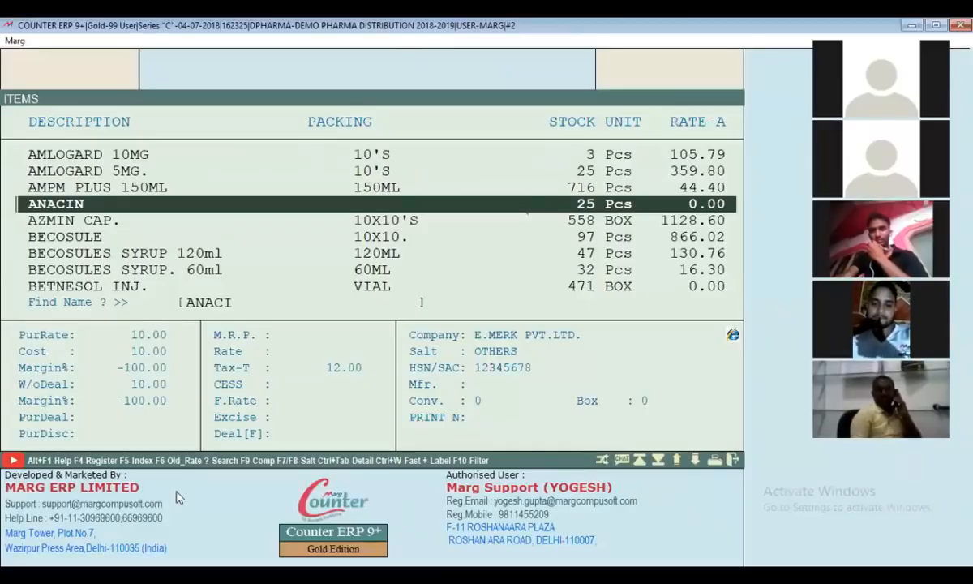
key("Escape")
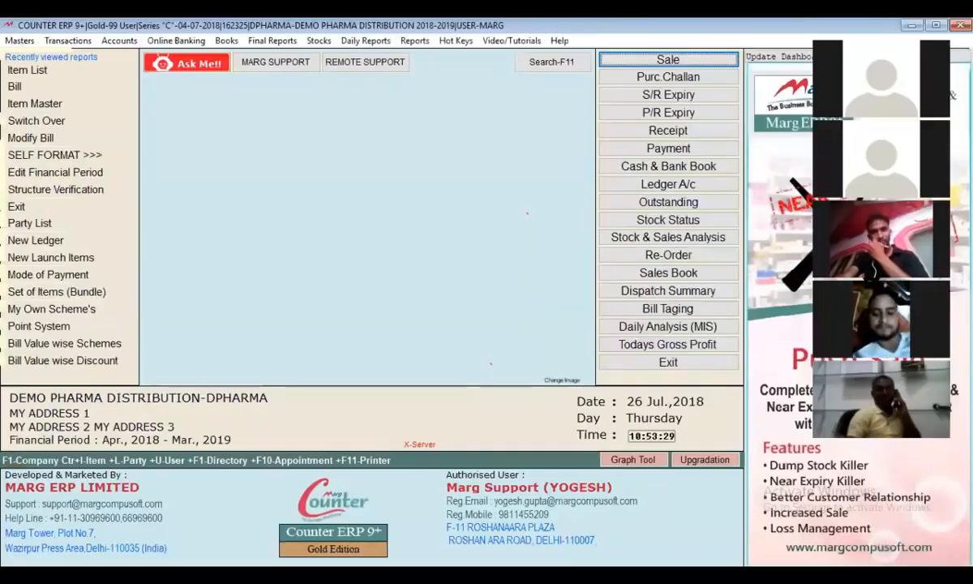
Start a sale for CASH without party details and add ANACIN with quantity 3
key("Return")
key("Return")
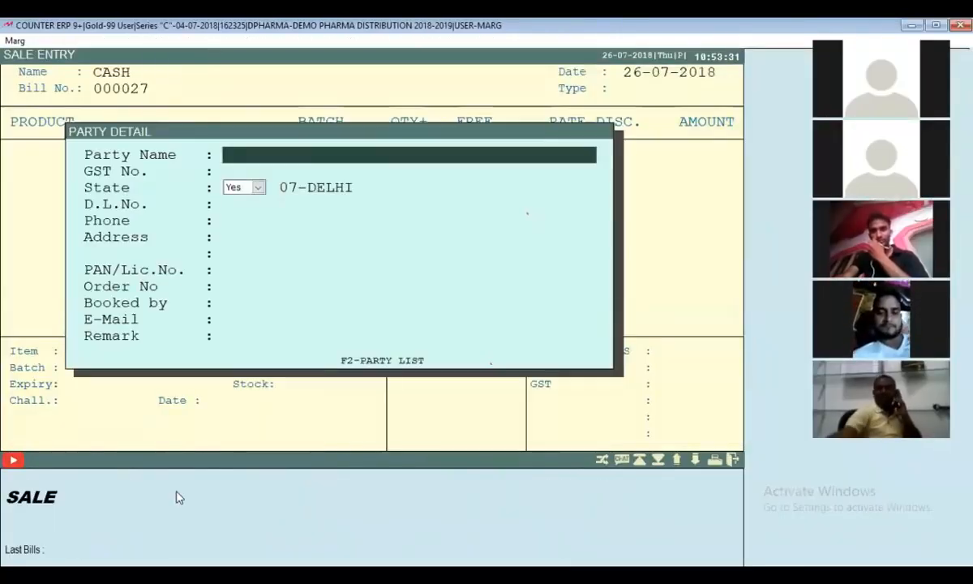
key("Escape")
key("Return")
type("ANAC")
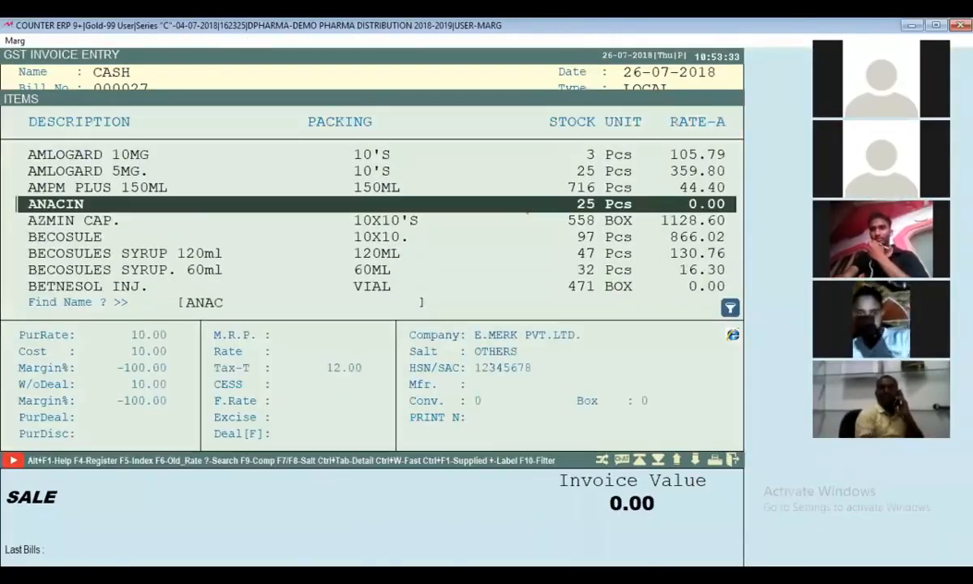
key("Return")
type("3")
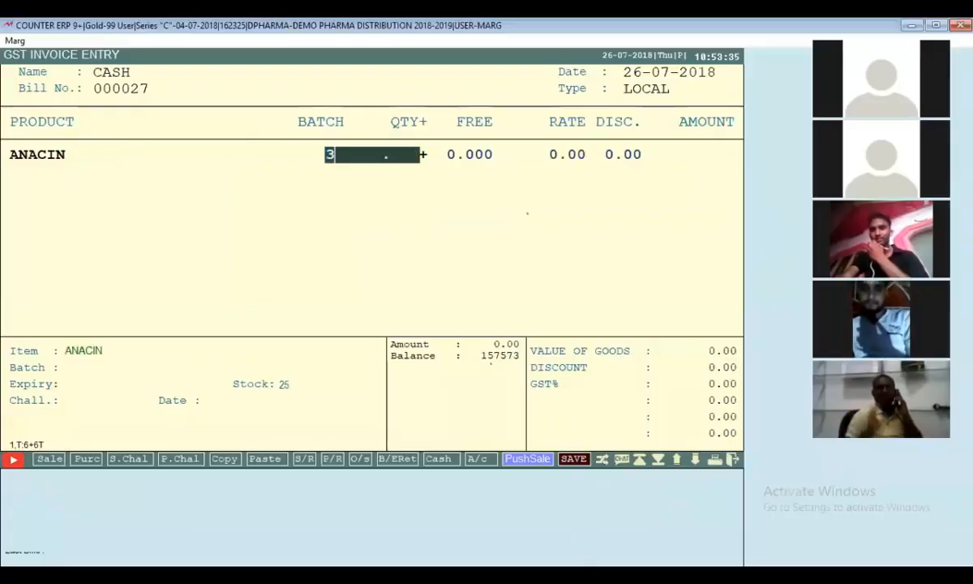
key("Return")
key("Return")
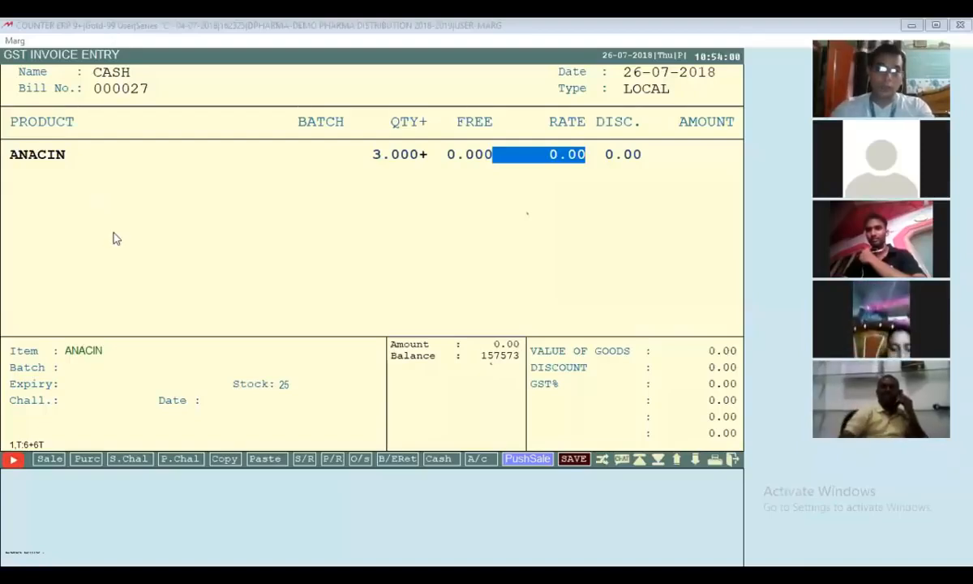
Decline the zero billing rate for ANACIN and leave the sale entry without saving it
left_click(345, 272)
key("alt+Tab")
key("alt+Tab")
key("alt+Tab")
key("alt+Tab")
key("Return")
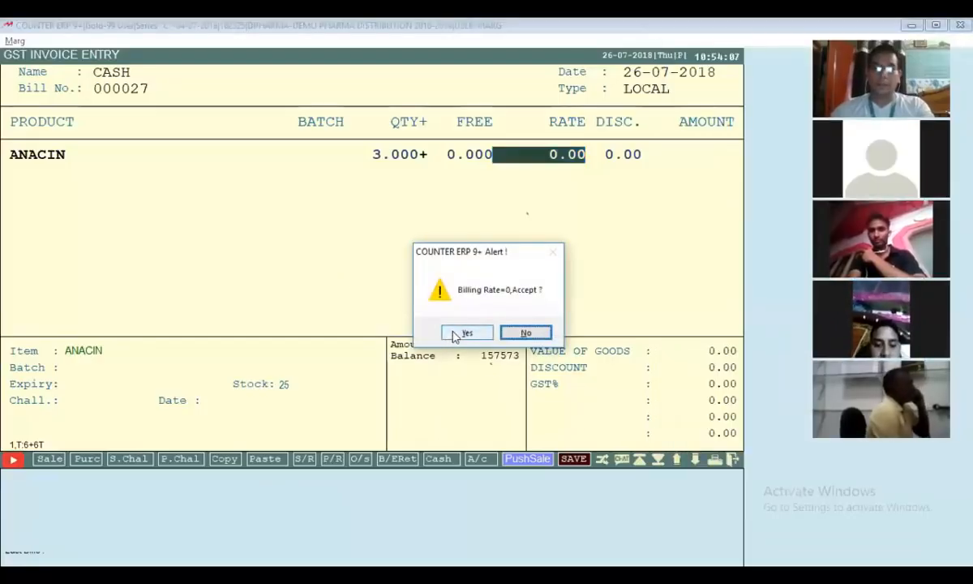
left_click(504, 333)
key("Escape")
key("Escape")
key("Escape")
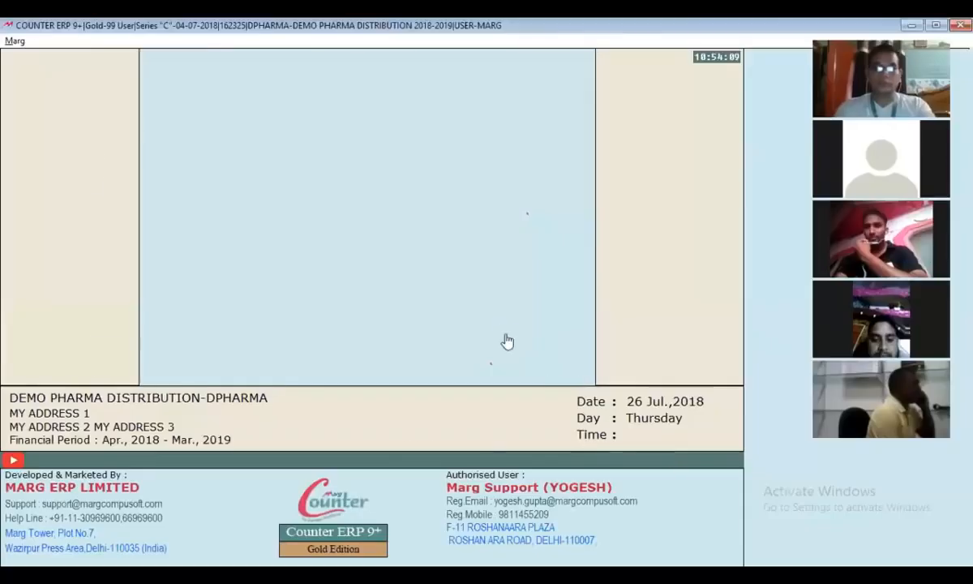
Start a new item in the item master and name the product CROMOPOLEX
key("alt+m")
key("Down")
key("Down")
key("Return")
key("Return")
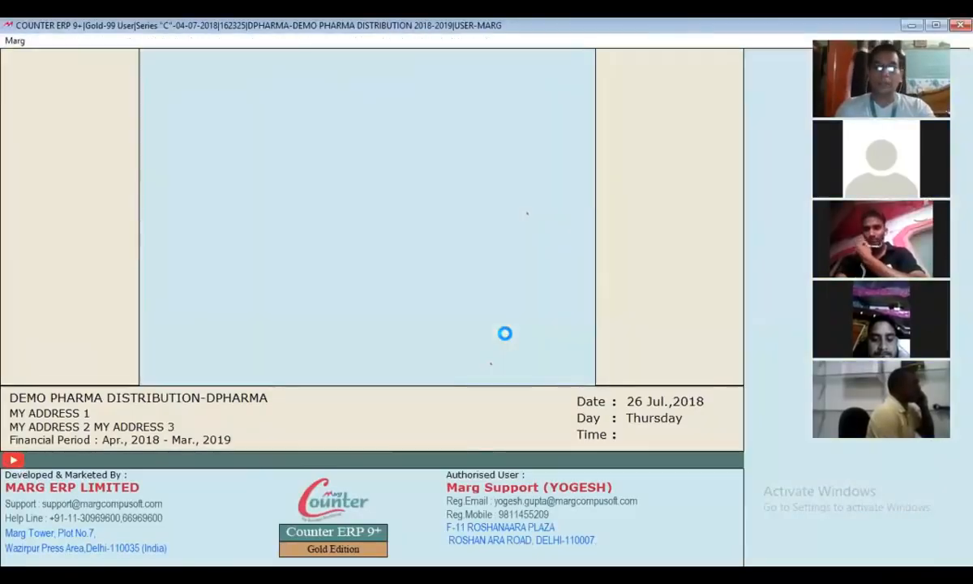
key("F2")
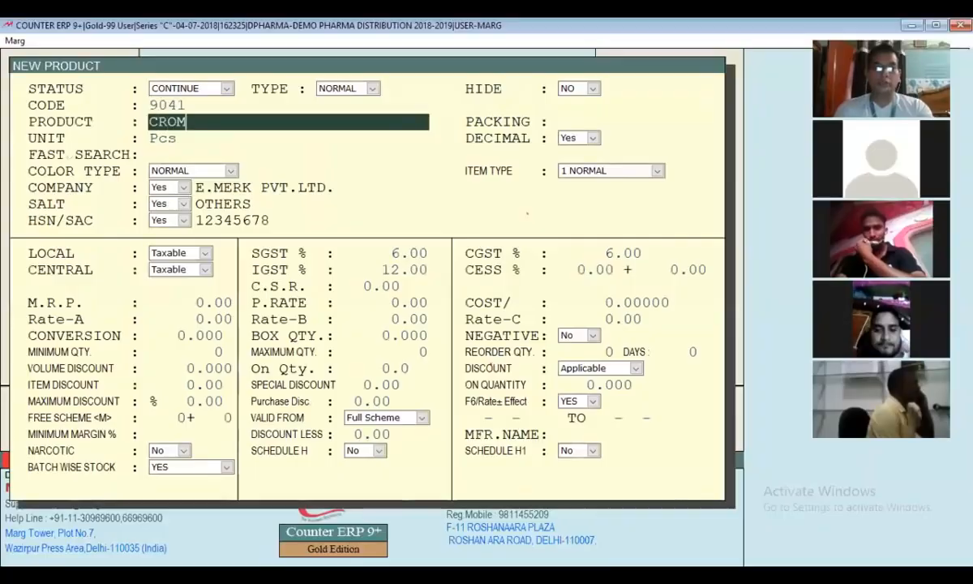
type("CROMOPO")
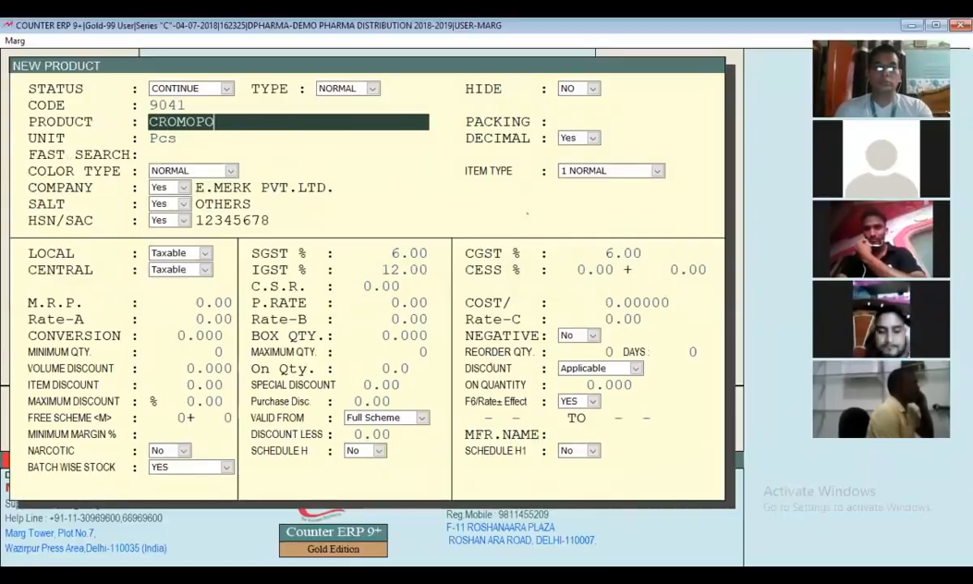
type("LEX")
Keep CROMOPOLEX's default details, set its batch-wise stock to NO STOCK, and save the product
key("Return")
key("Return")
key("Return")
key("Return")
key("Return")
key("Return")
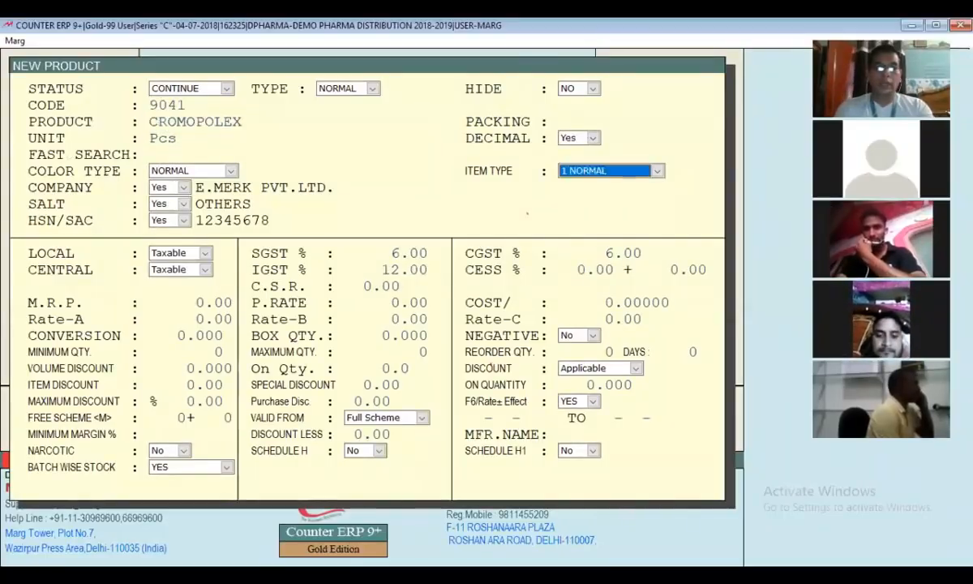
key("Return")
key("Return")
key("Return")
key("Return")
key("Return")
key("Return")
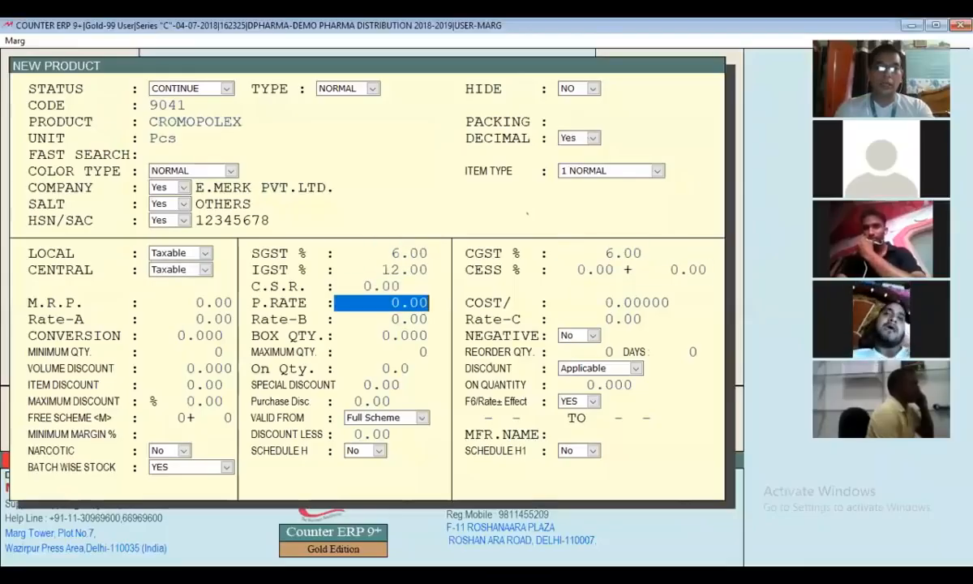
key("Return")
key("Return")
key("Return")
key("Return")
key("Return")
key("Return")
key("Return")
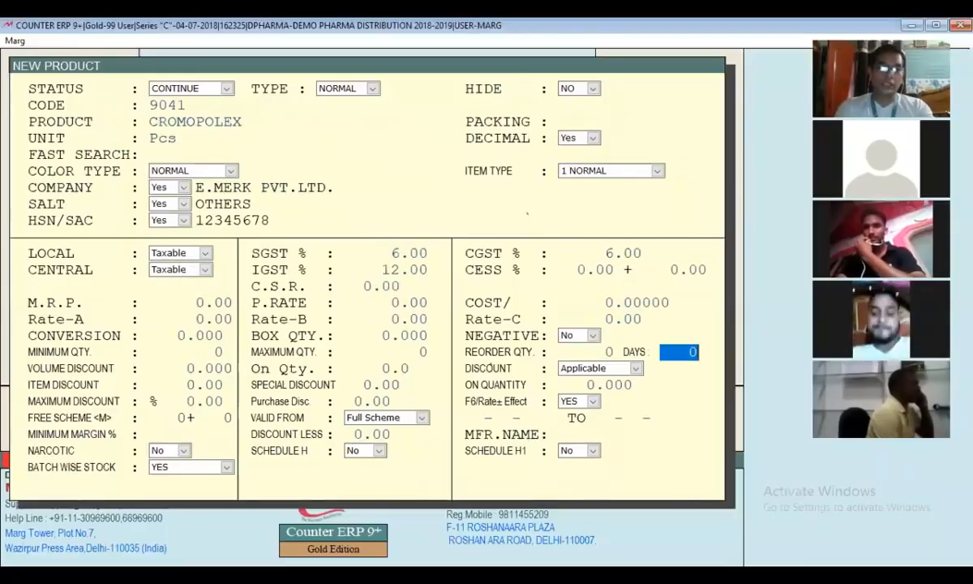
key("Return")
key("Return")
key("Return")
key("Return")
key("Return")
key("Return")
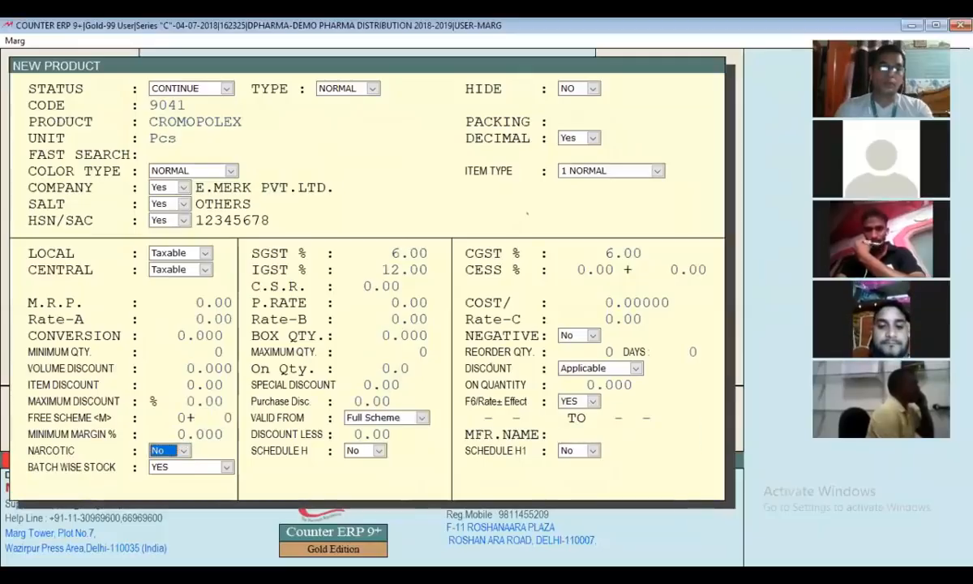
key("Return")
key("Down")
key("Down")
key("Return")
key("Return")
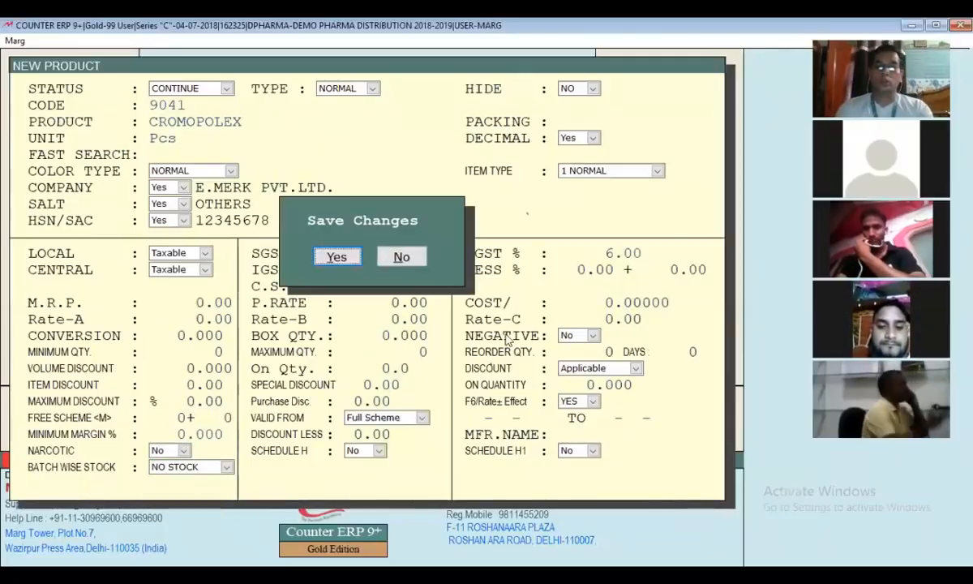
key("Return")
key("Escape")
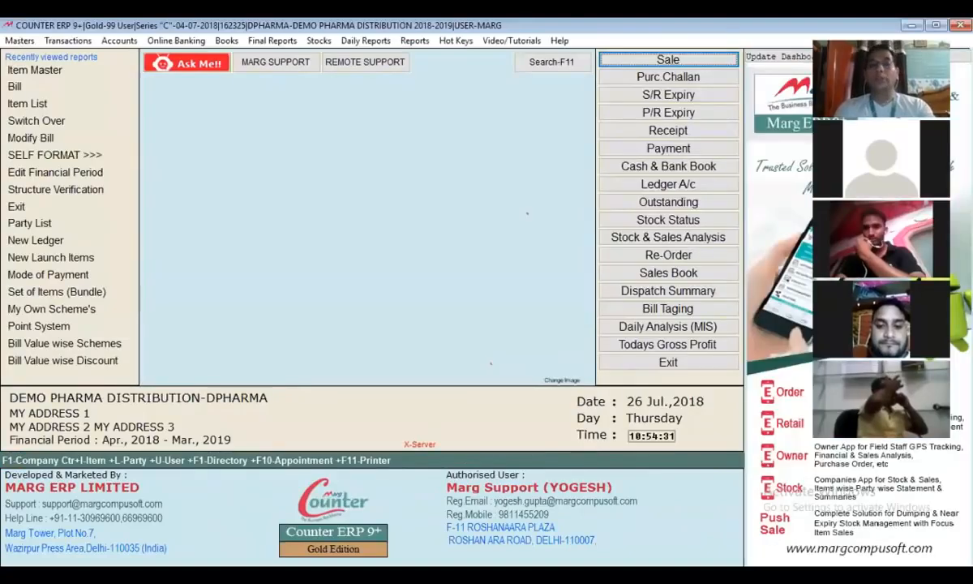
Start a CASH purchase with party name 434 and party number RTR, accepting the unregistered supplier
key("alt+p")
key("Return")
key("Return")
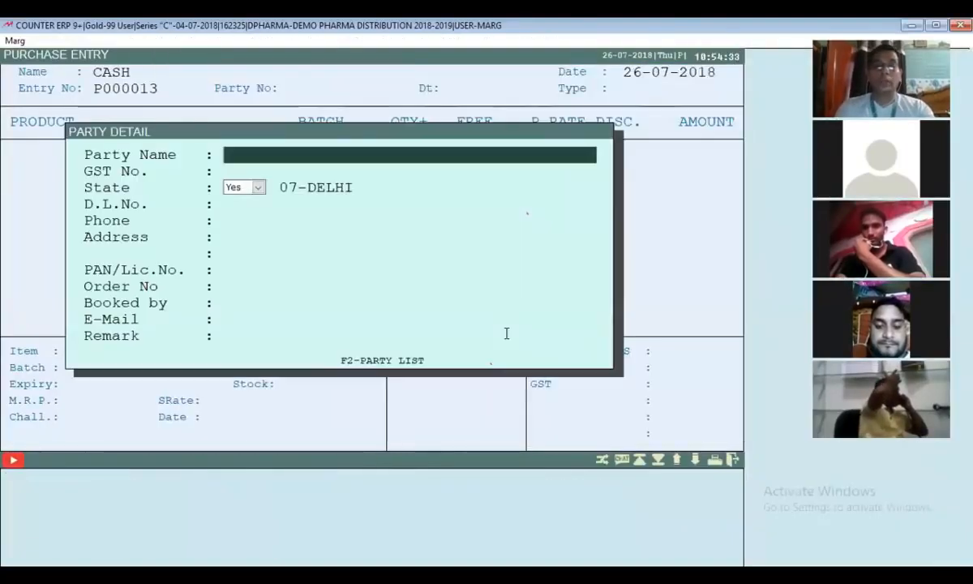
type("434")
key("Return")
key("Escape")
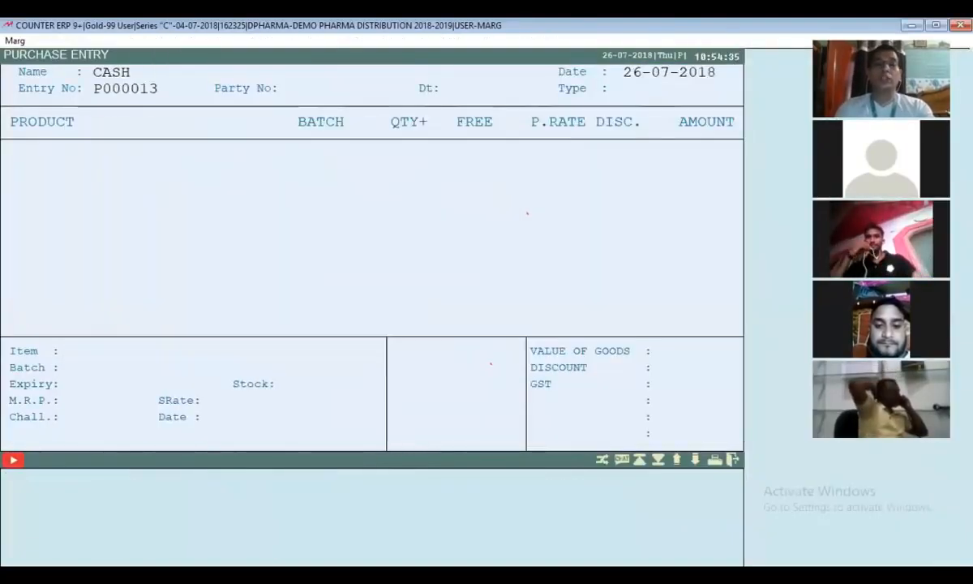
type("RTR")
key("Return")
key("Return")
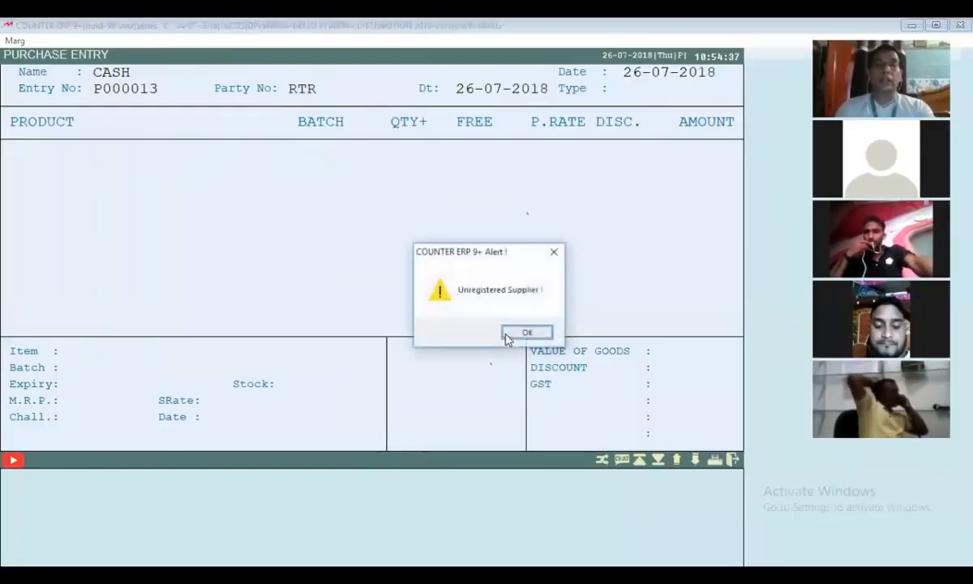
key("Return")
key("Return")
Add CROMOPOLEX to the purchase with quantity 10 and a purchase rate of 15
type("CROMO")
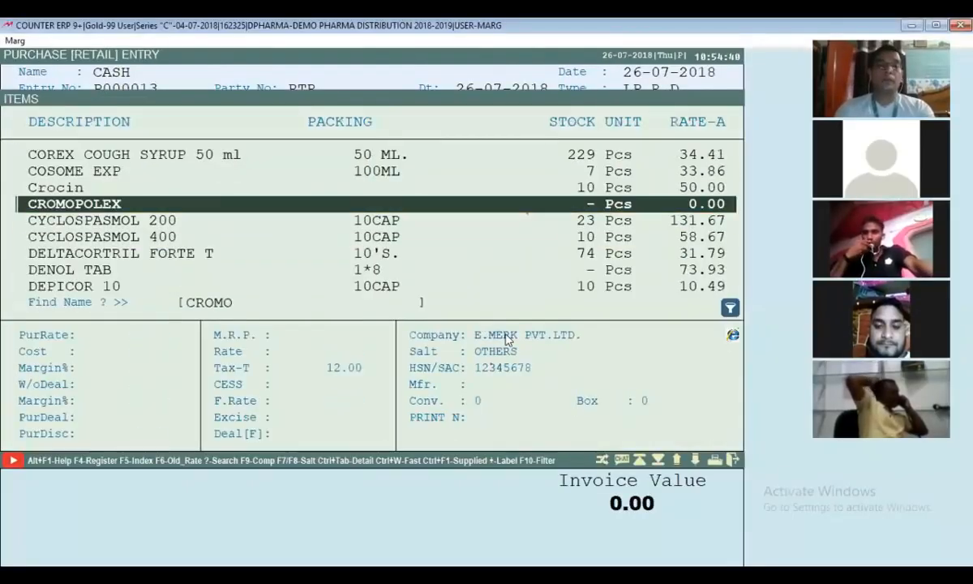
key("Return")
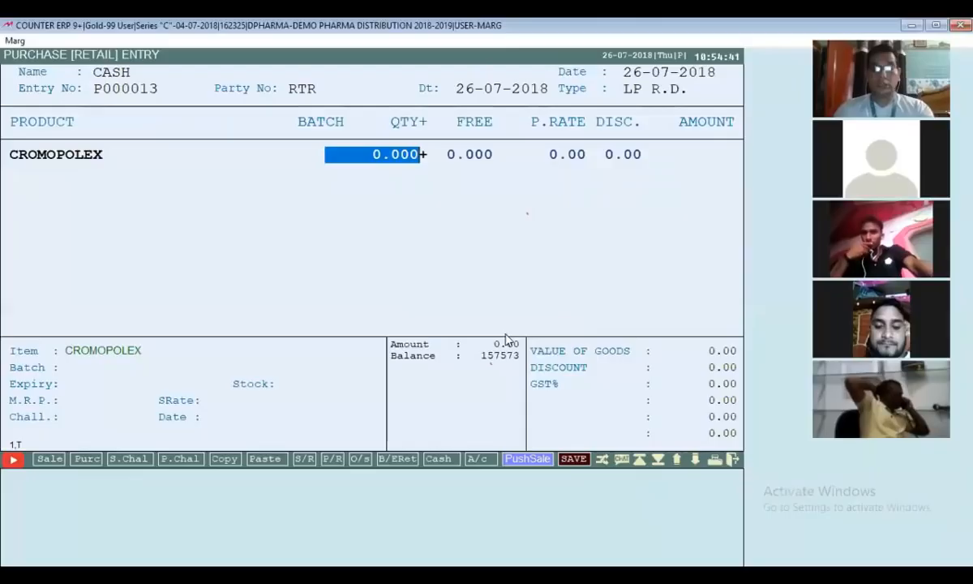
type("10")
key("Return")
type("1")
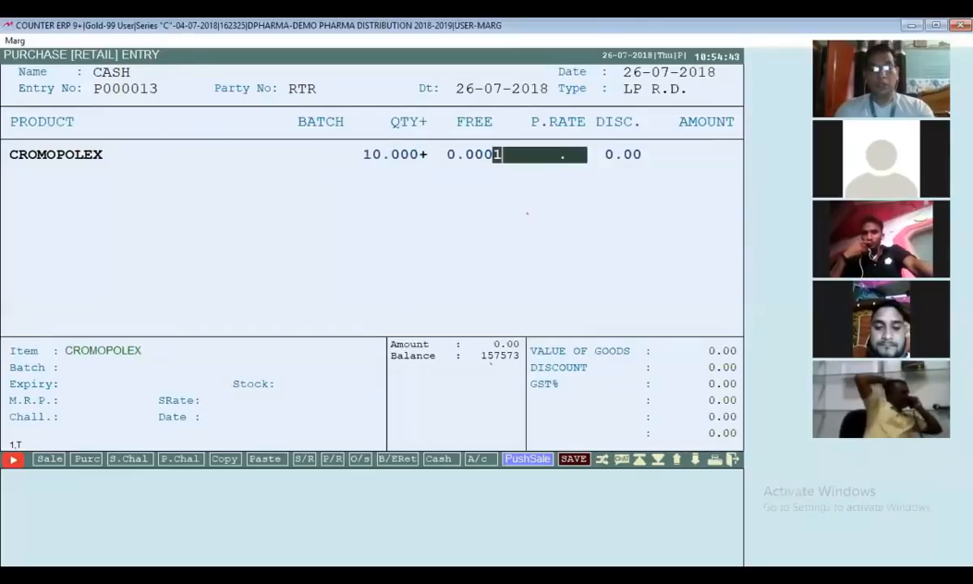
type("5")
key("Return")
key("Return")
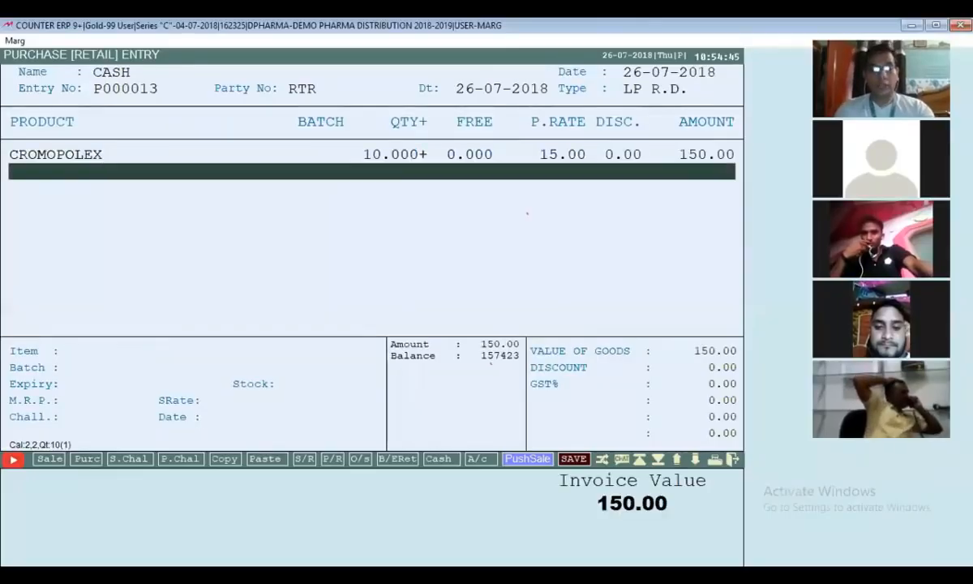
Save the purchase bill, and look up CROMOPOLEX in the item list to check its stock
key("Return")
key("Return")
key("Right")
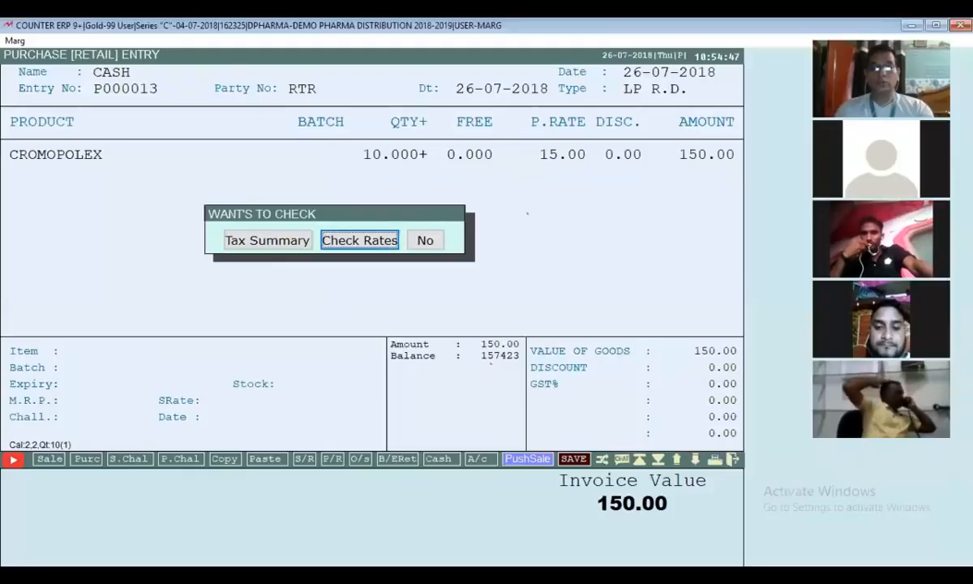
key("Return")
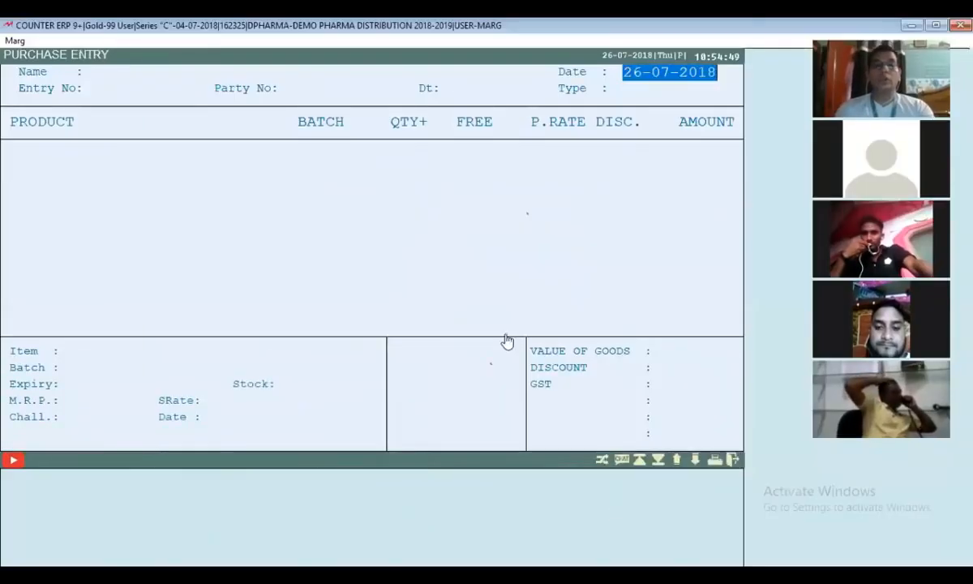
type("CROM")
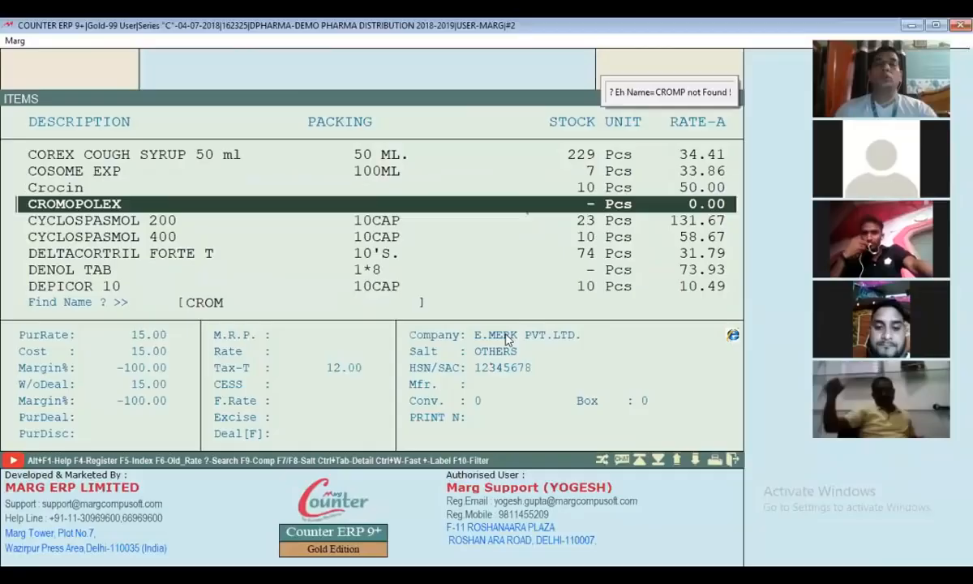
key("Escape")
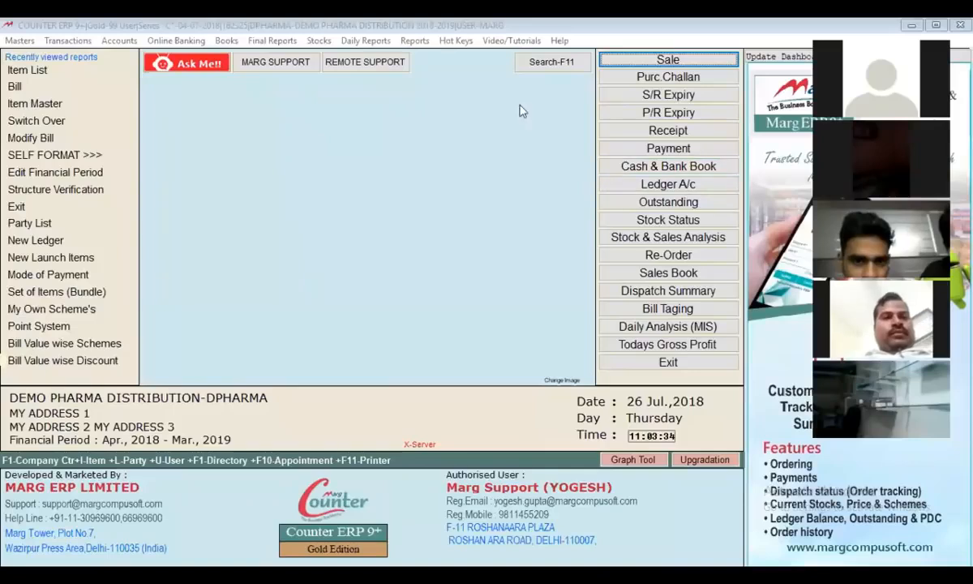
Start a new item in the item master named PEPSI with the unit LTR
left_click(24, 42)
mouse_move(55, 84)
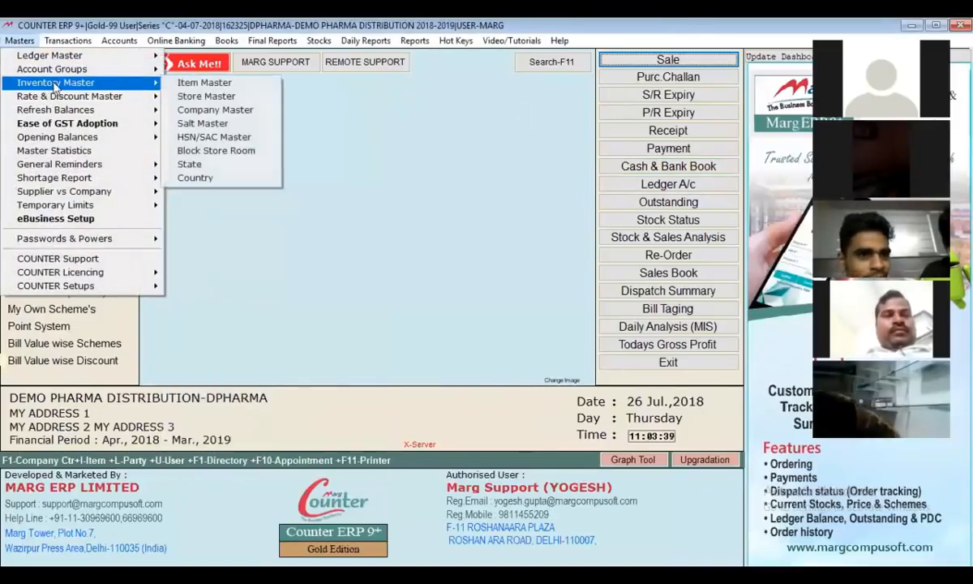
left_click(181, 83)
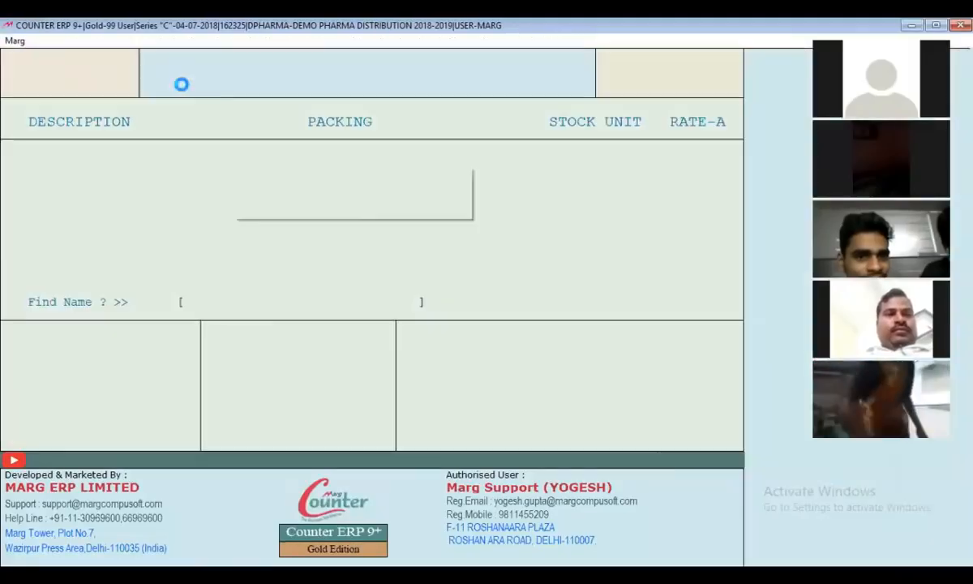
key("F2")
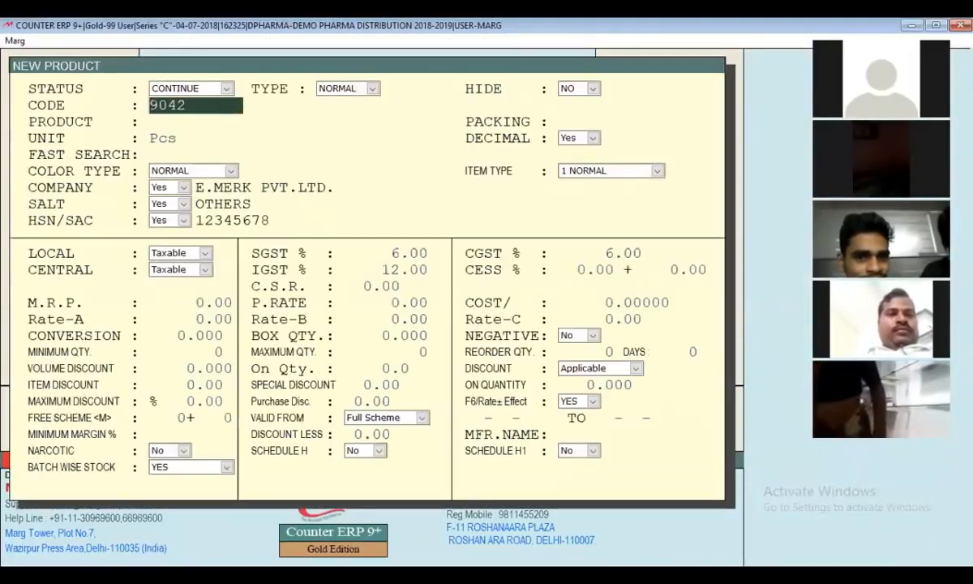
key("Return")
type("PEPSI")
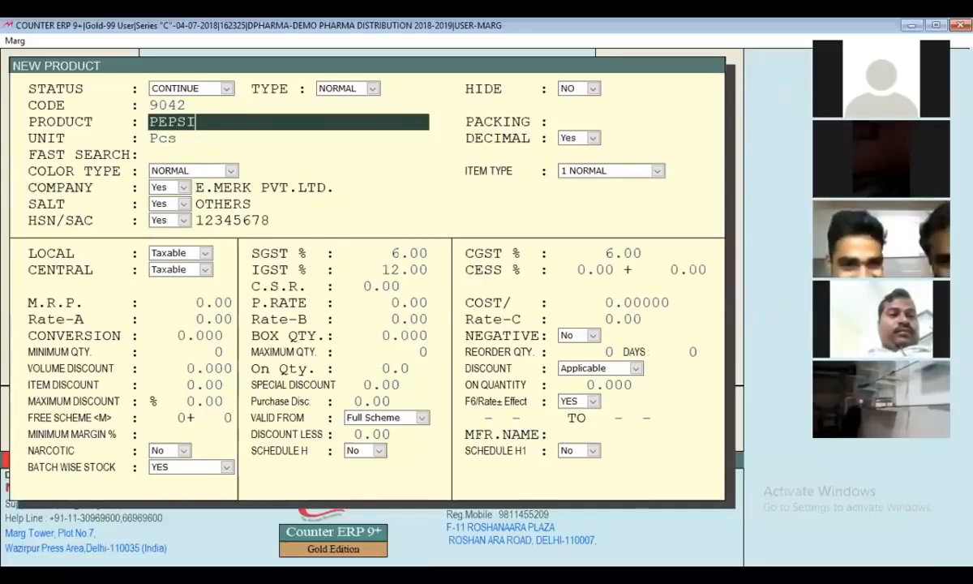
key("Return")
key("Return")
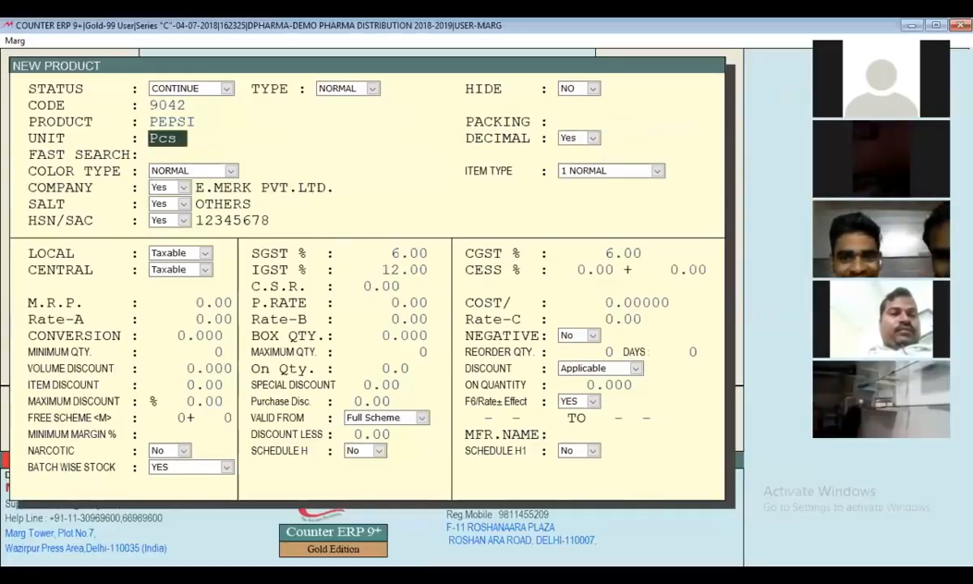
type("LTR")
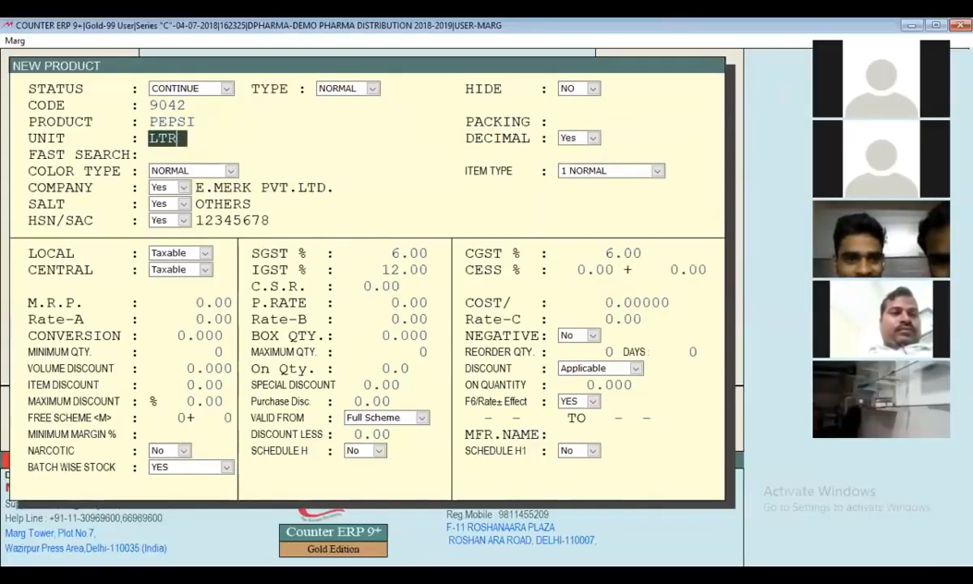
Keep PEPSI's item type as NORMAL and save the new product
key("Return")
key("Return")
key("Return")
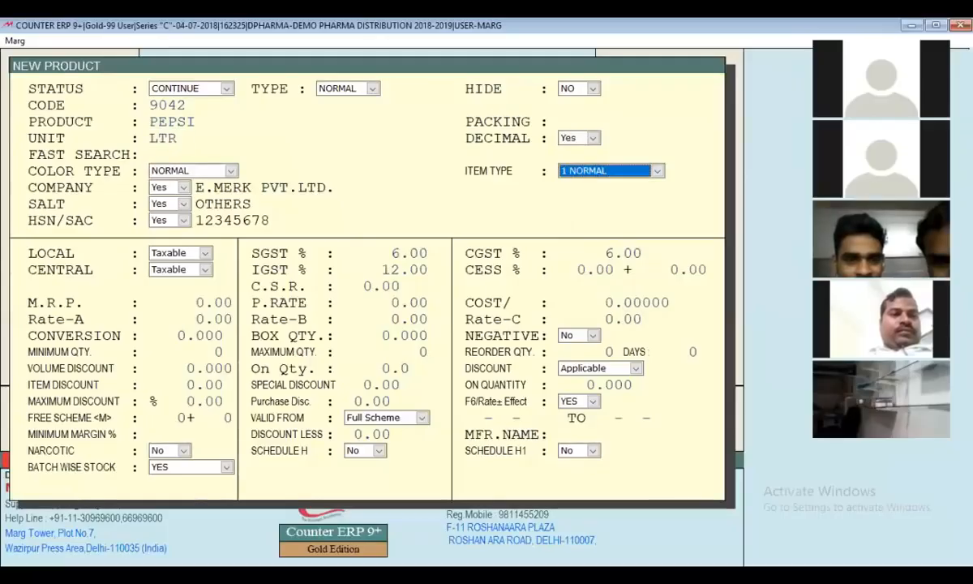
key("Return")
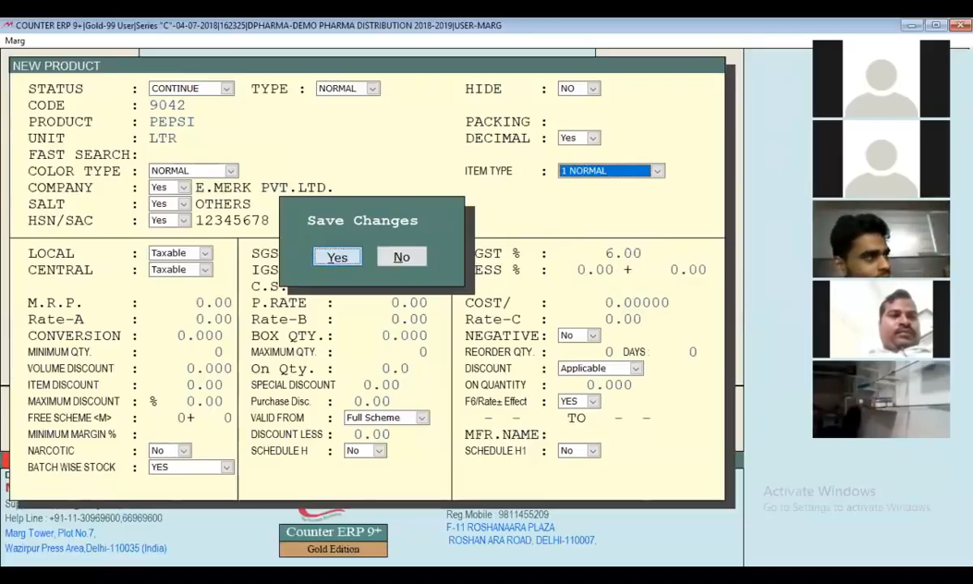
key("Return")
key("Escape")
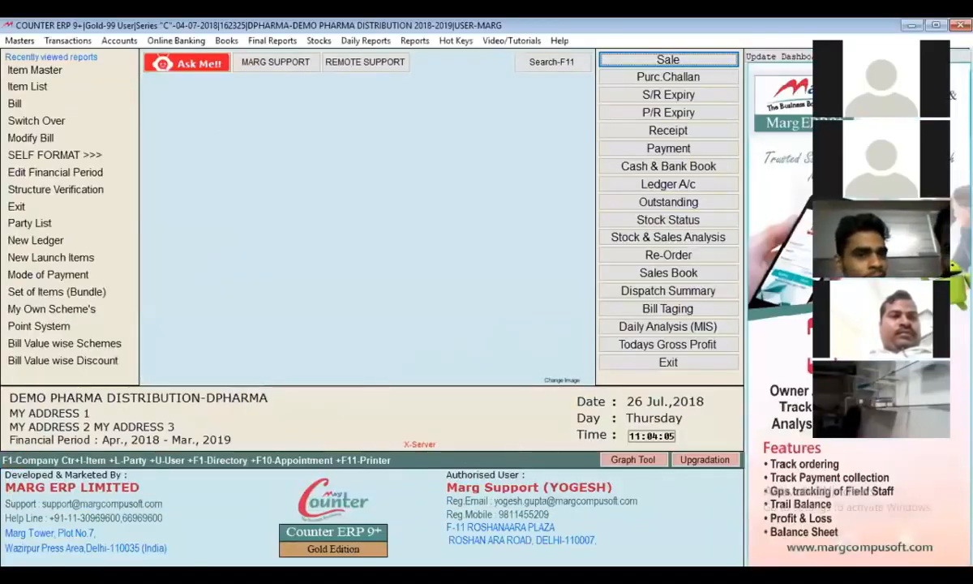
Search all controls for STOCK LESS FROM OTHER and open the matching option
key("ctrl+alt+F1")
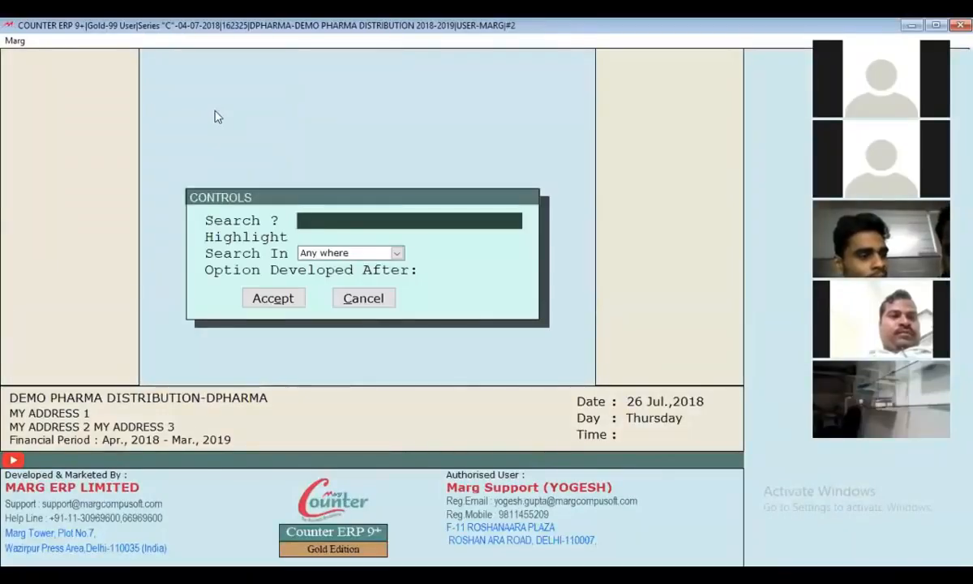
type("STOCK LESS FROM OTHER")
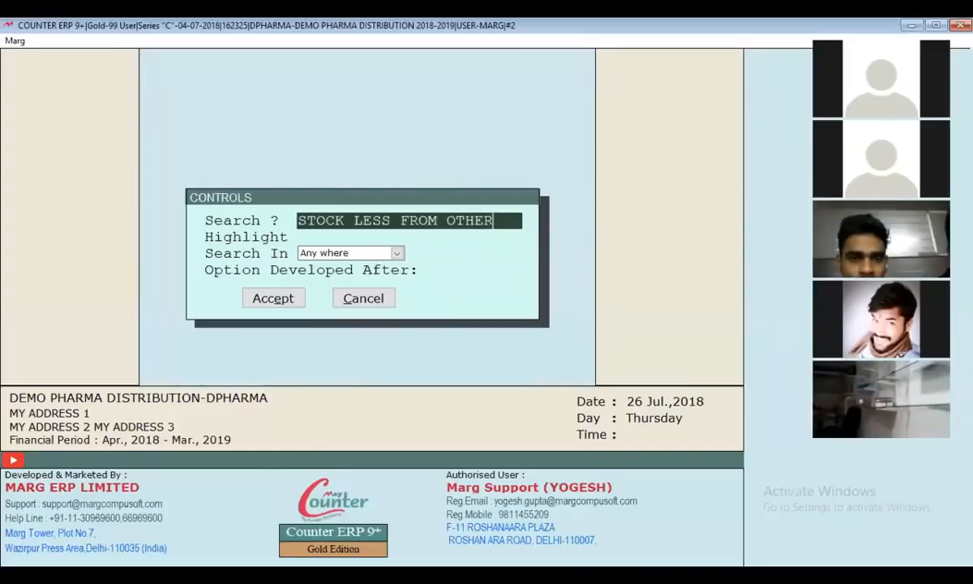
key("Return")
key("Return")
key("Return")
key("Return")
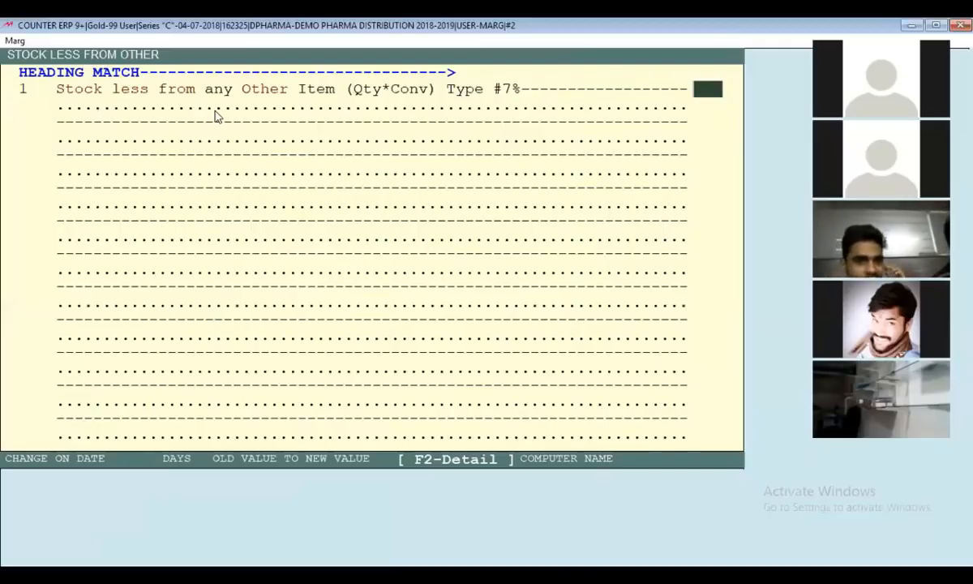
Set the option for deducting stock from any other item to #7 and save the control room changes
type("#7")
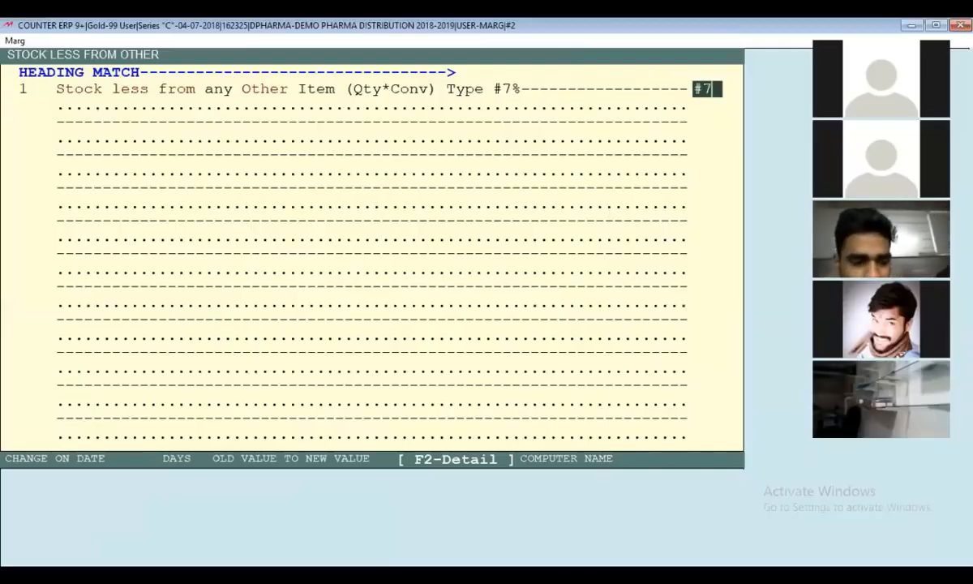
key("Escape")
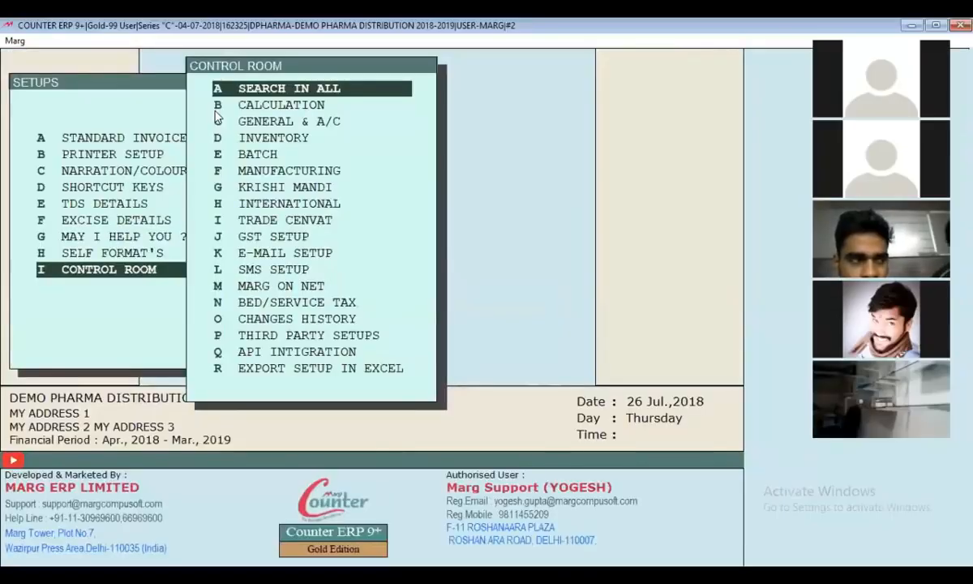
key("Escape")
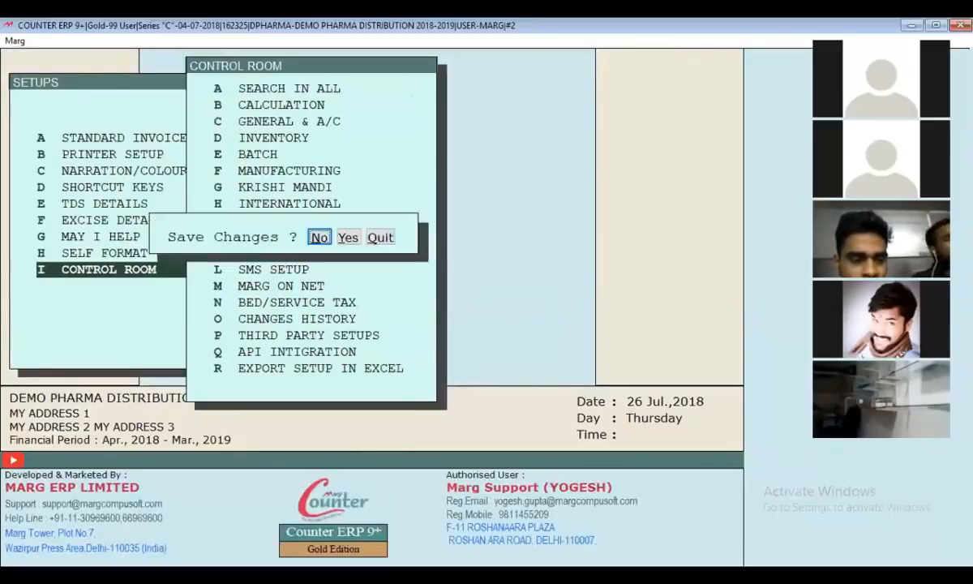
key("Return")
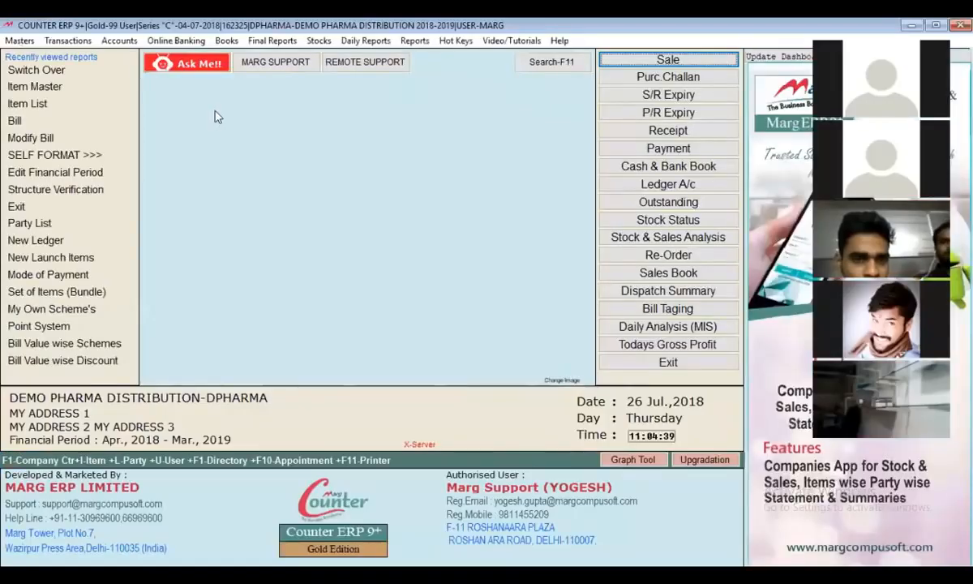
Start a new product in the item master named PEPSE 200 ML GLASS with the unit ML
key("alt+m")
key("Down")
key("Down")
key("Right")
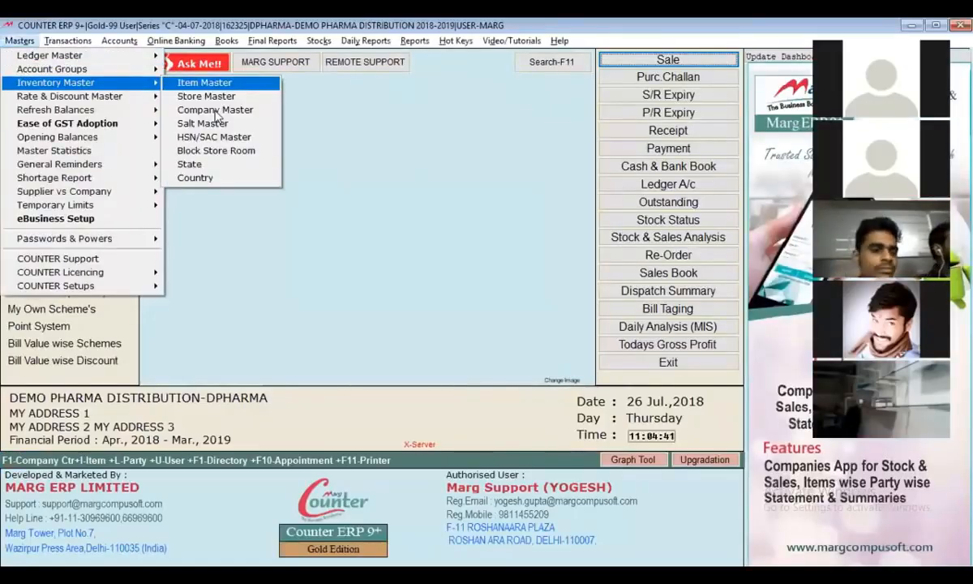
key("Return")
key("F2")
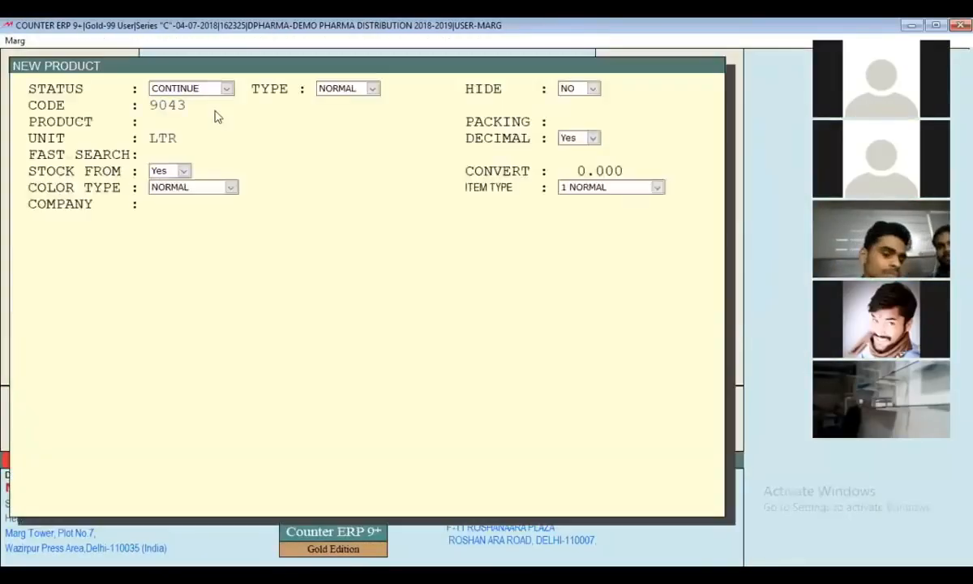
type("PE")
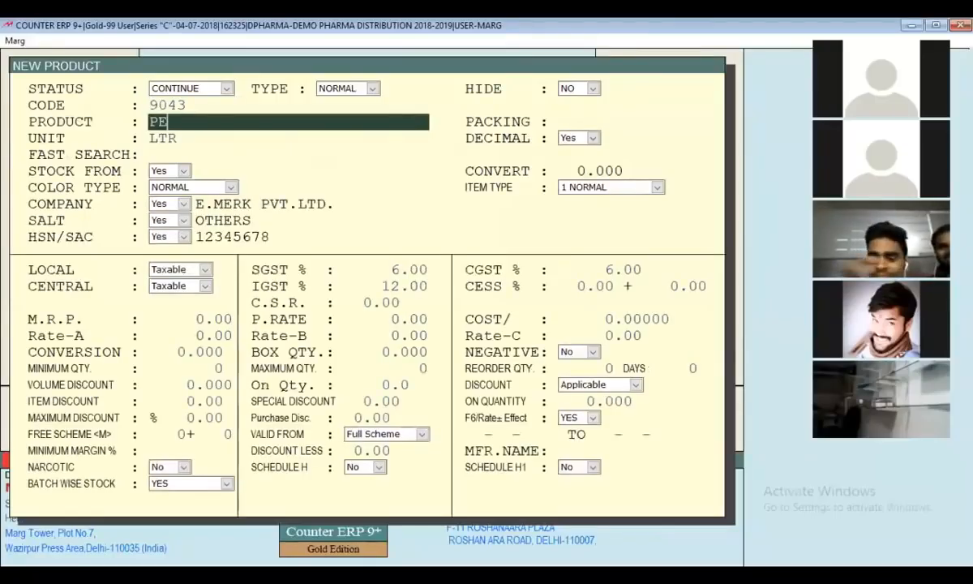
type("PSE 20")
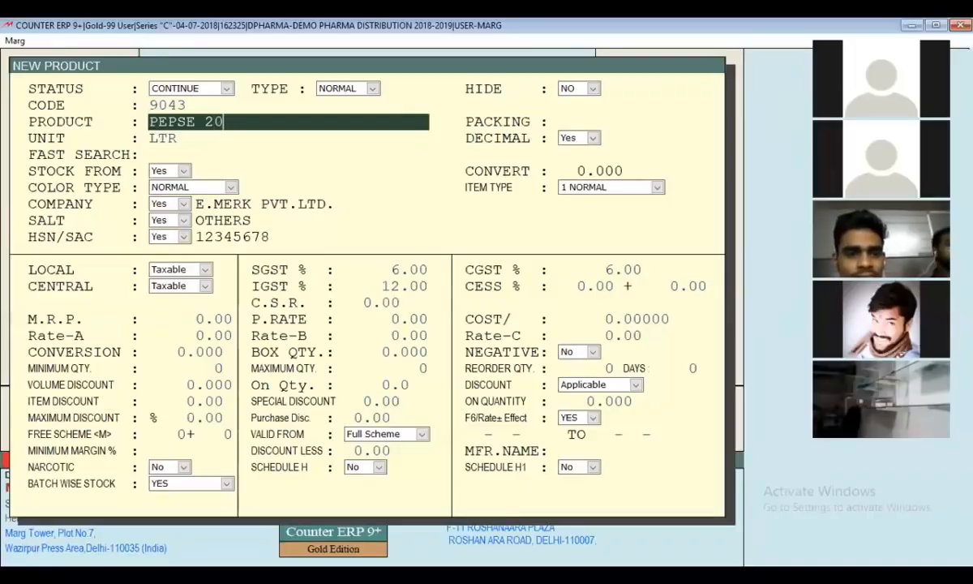
type("0 ML GLASS")
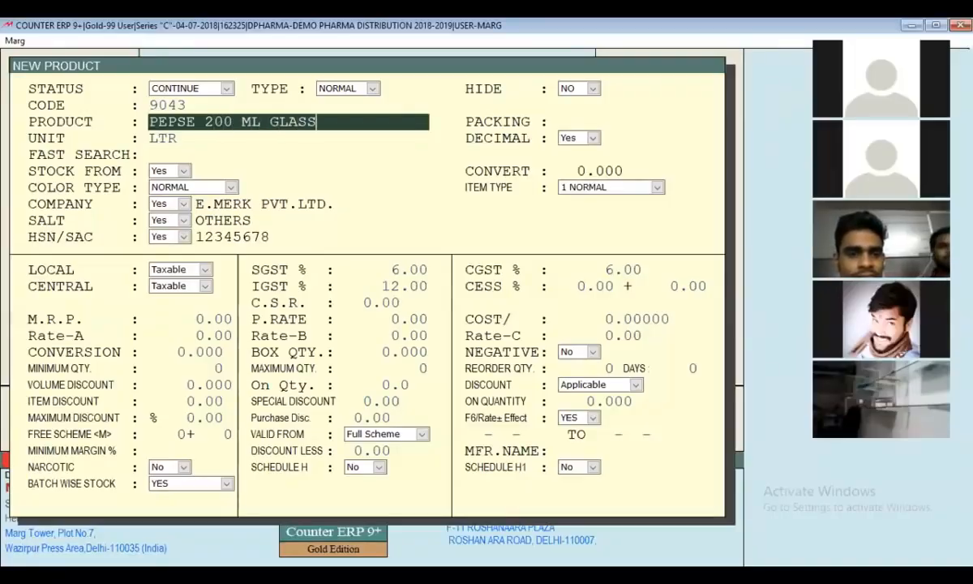
key("Return")
type("ML")
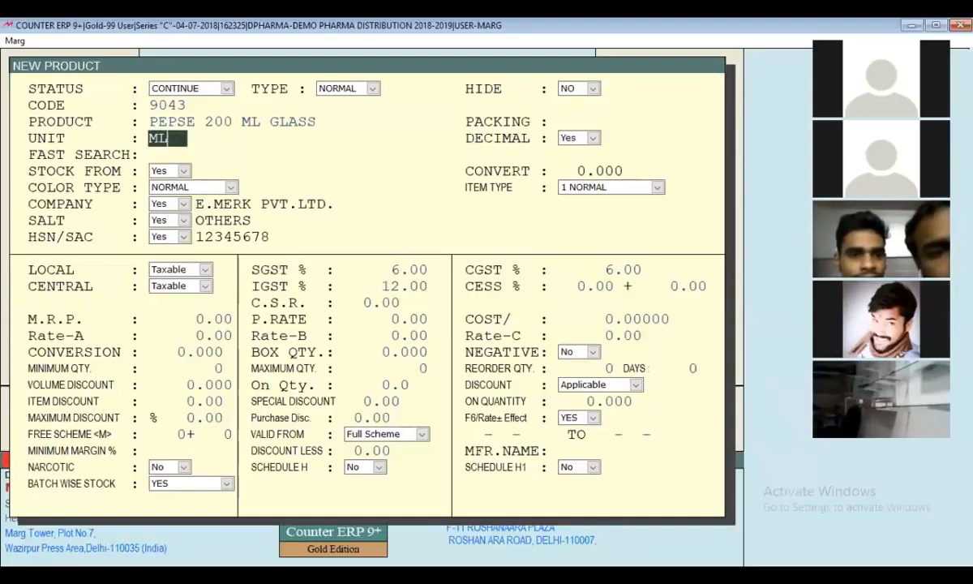
Set the glass item to take its stock from PEPSI with a conversion of 0.200 LTR
key("Return")
key("Return")
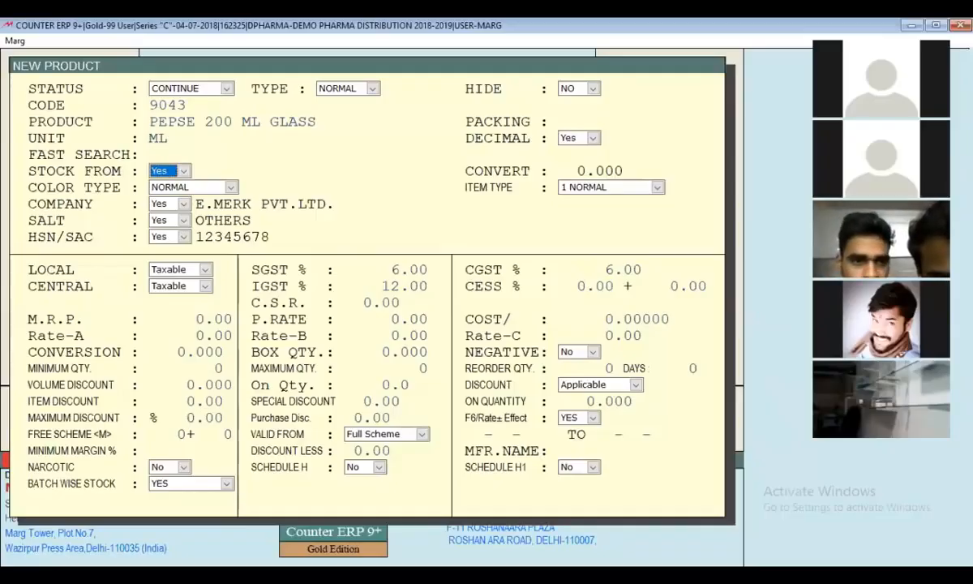
key("Return")
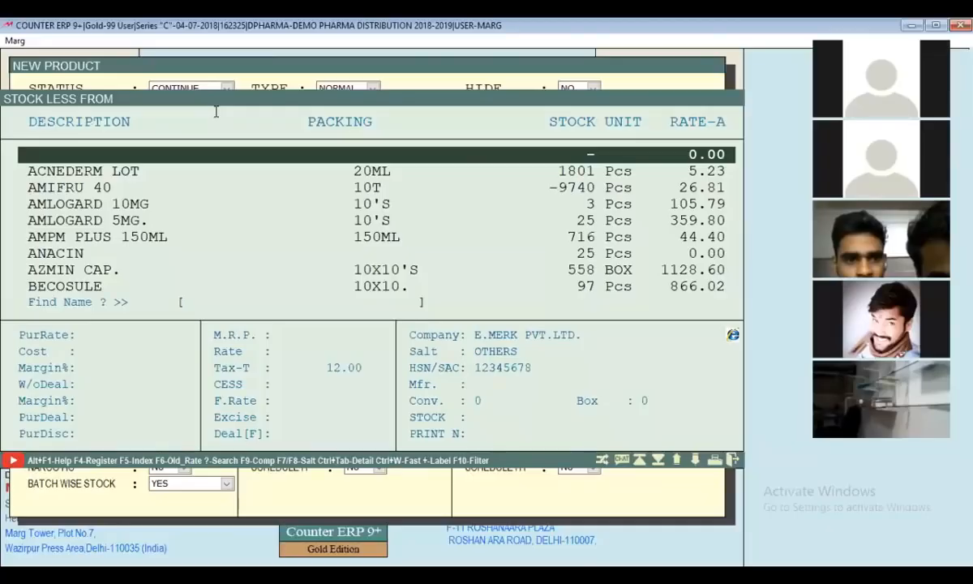
type("PEP")
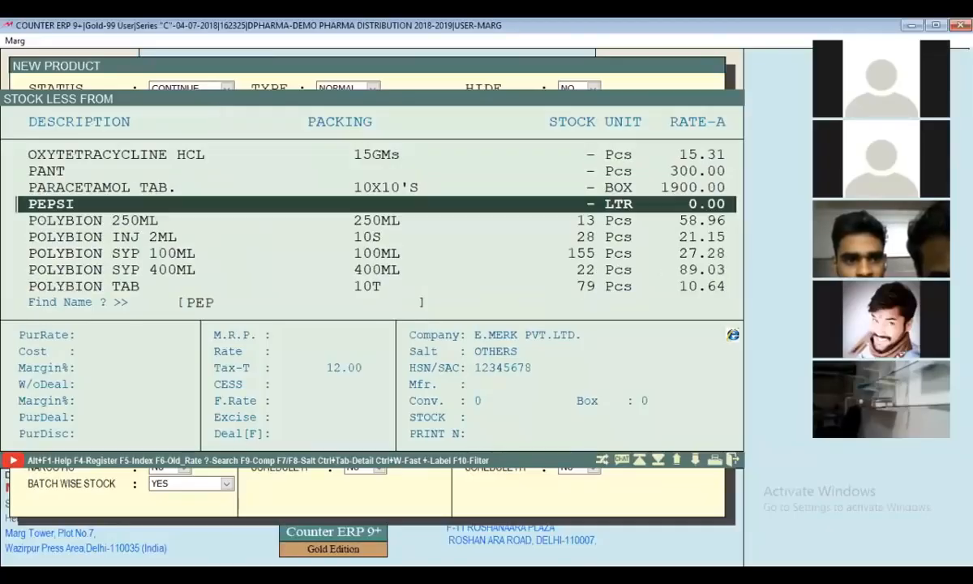
key("Return")
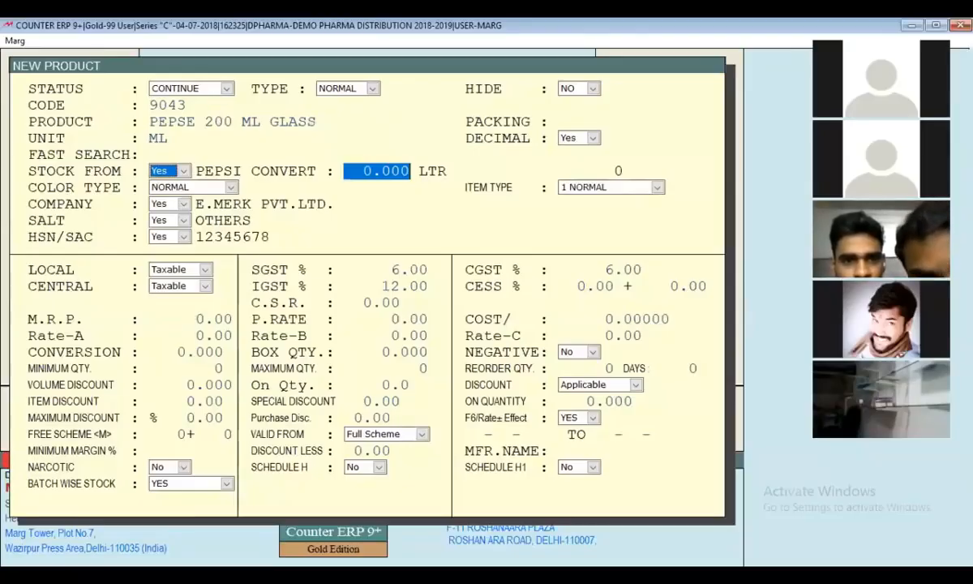
type(".2")
key("Return")
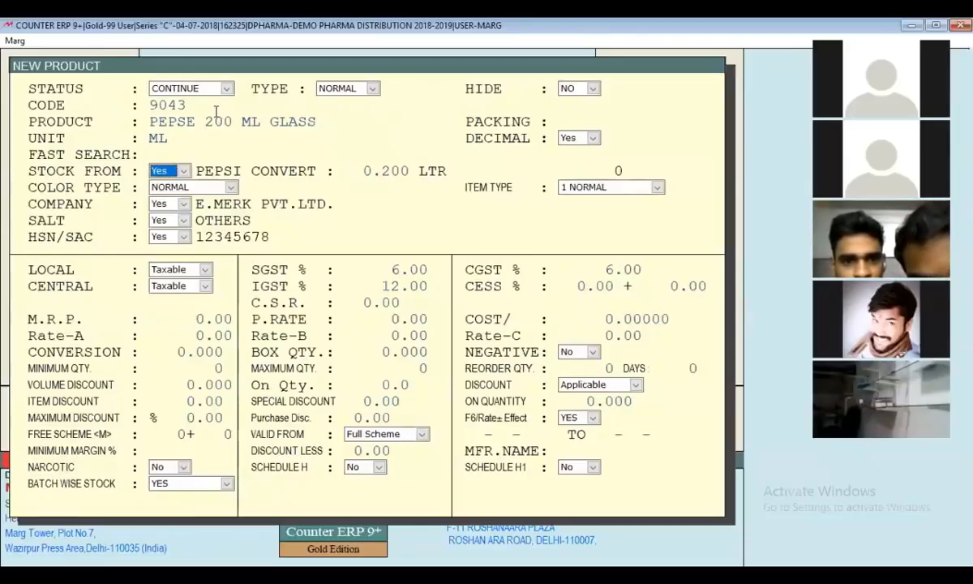
Keep the remaining defaults of PEPSE 200 ML GLASS, save the product and leave the new product form
key("Return")
key("Return")
key("Return")
key("Return")
key("Return")
key("Return")
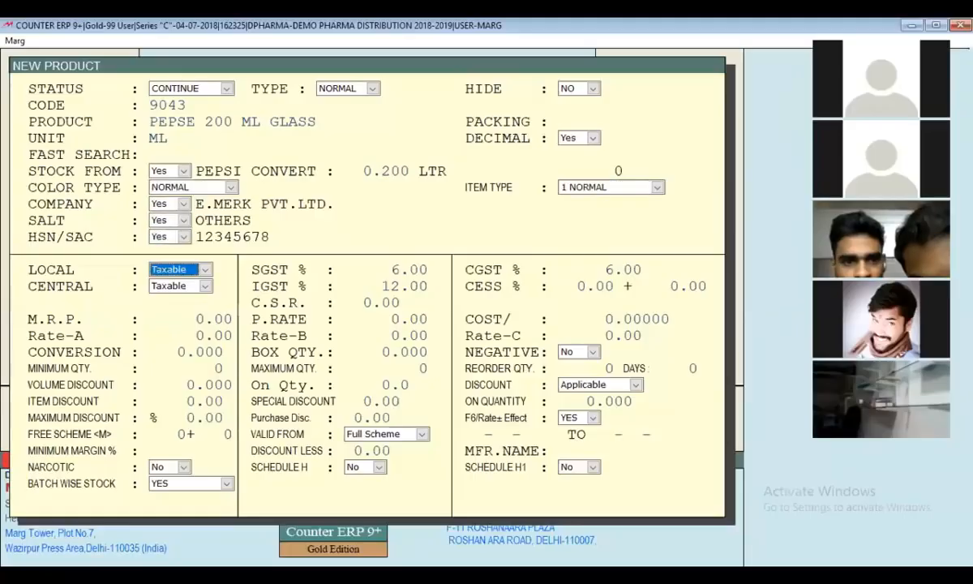
key("Page_Down")
key("Return")
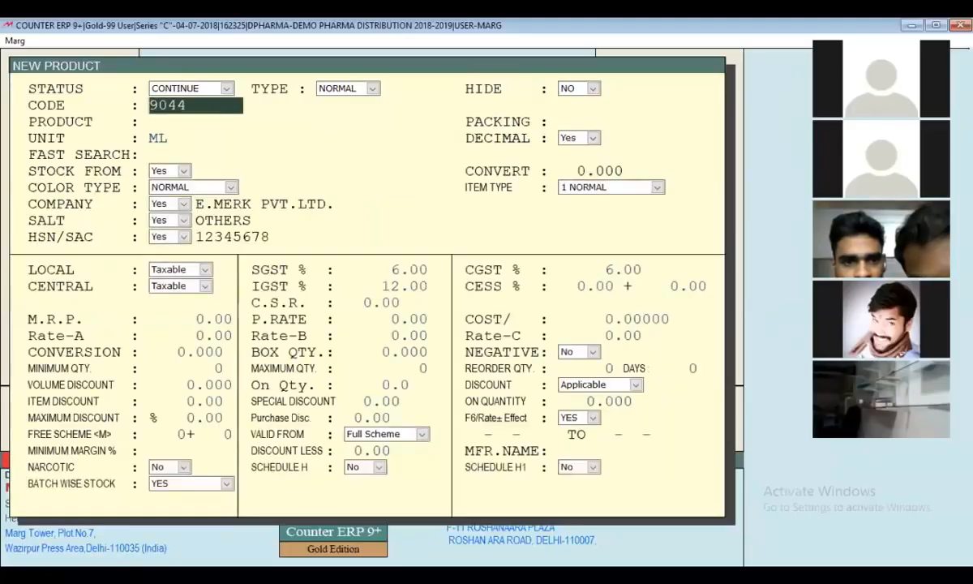
key("Escape")
Start a local purchase bill for the CASH ledger dated 26-07-2018 and enter the party bill number
key("alt+p")
key("Return")
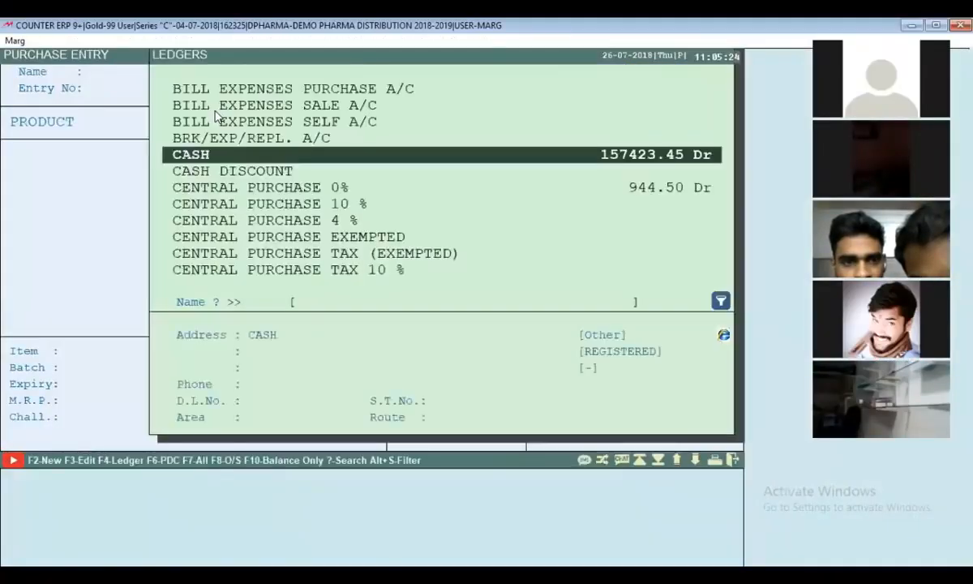
key("Return")
key("Escape")
type("423D")
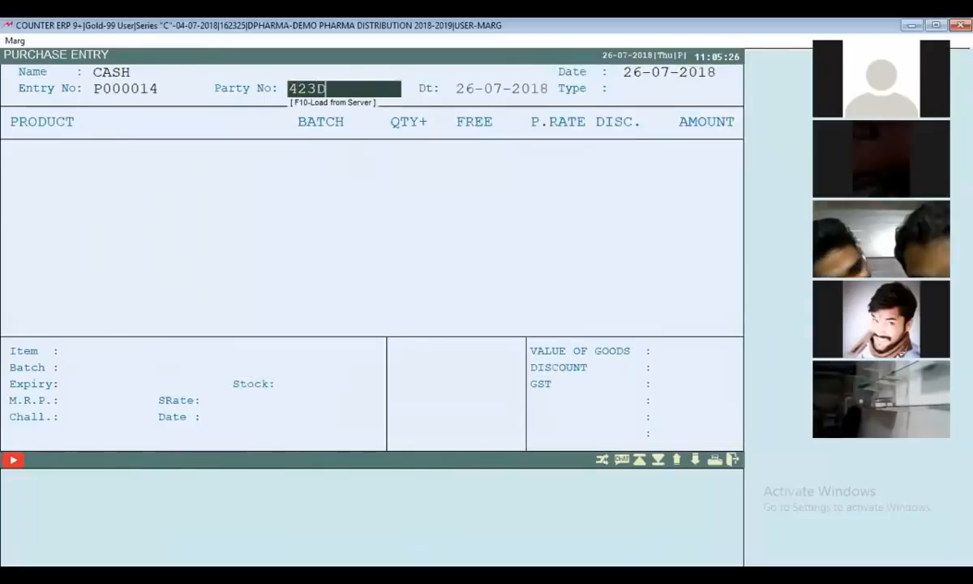
key("Return")
key("Return")
key("Return")
key("Return")
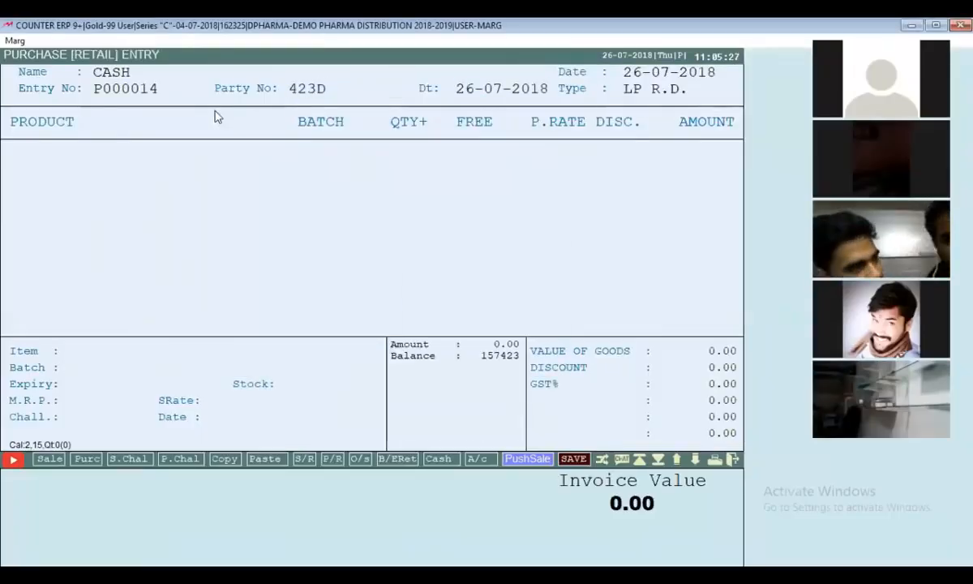
Add PEPSI to the purchase bill with quantity 1 and a purchase rate of 80
key("Return")
type("PEPSI")
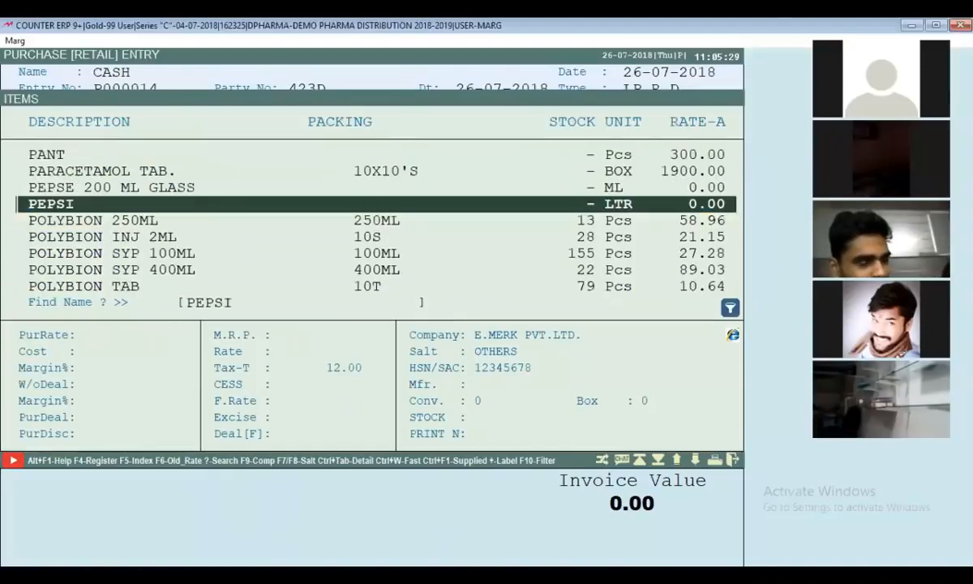
key("Return")
key("Return")
key("Return")
type("1")
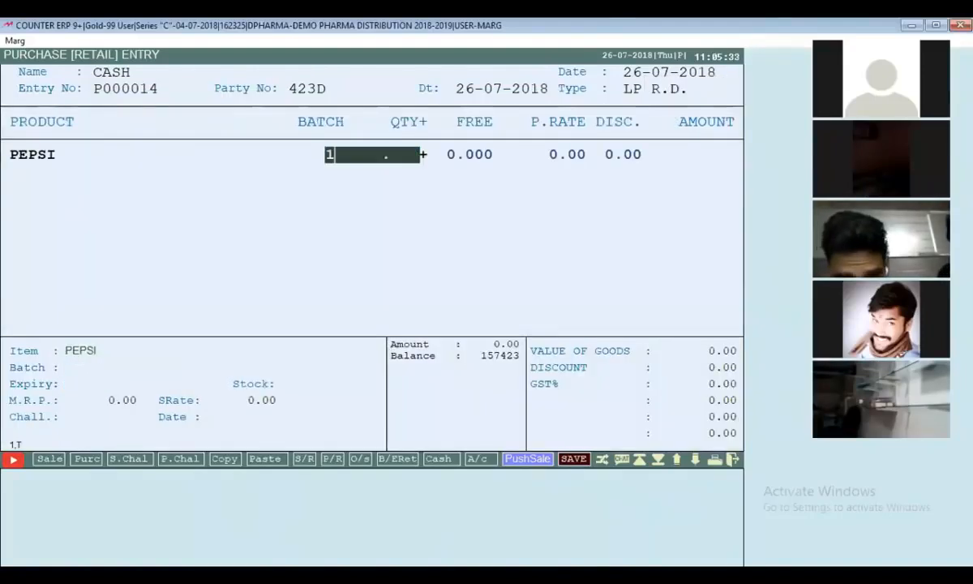
key("Return")
key("Return")
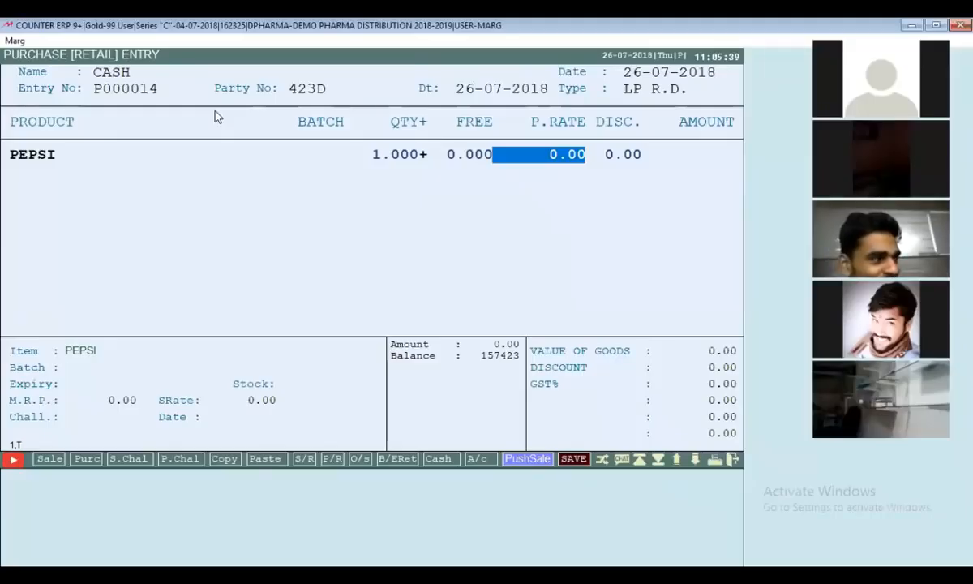
type("80")
key("Return")
key("Return")
key("Return")
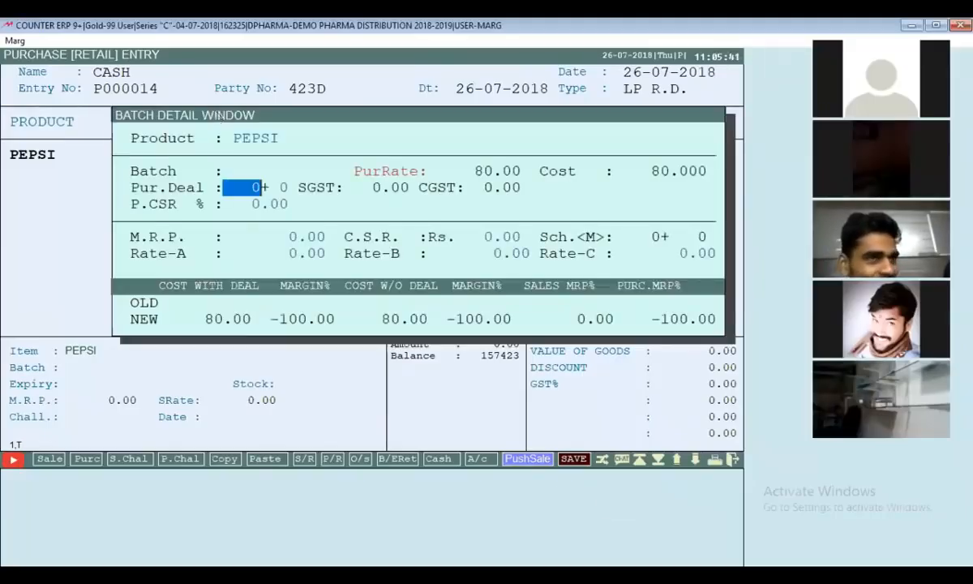
Accept the batch details for PEPSI, save the purchase bill and leave purchase entry
key("Return")
key("Return")
key("Right")
key("Right")
key("Return")
key("Return")
key("Return")
key("Return")
key("Escape")
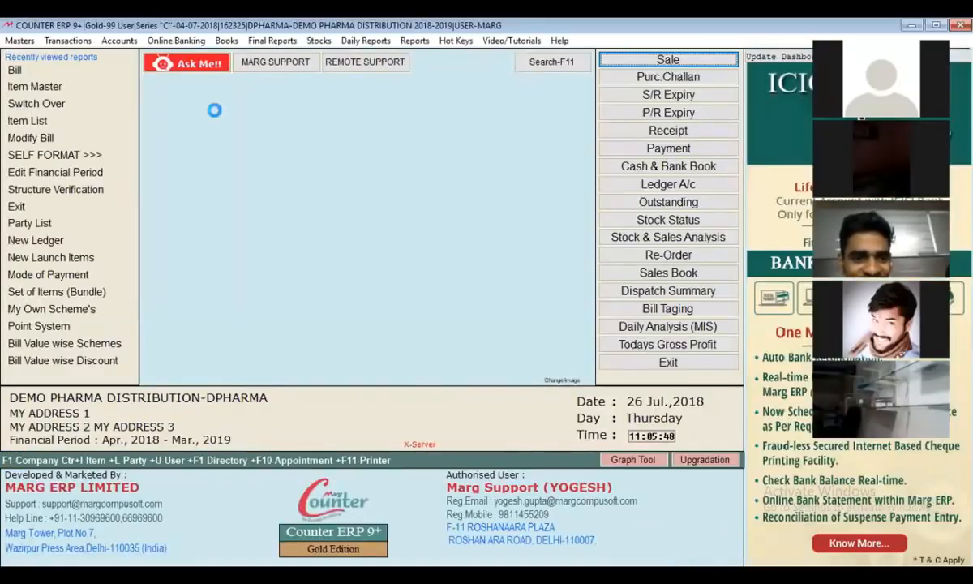
Look up the PEPSI items in the item list to check their stock
key("ctrl+i")
type("PEP")
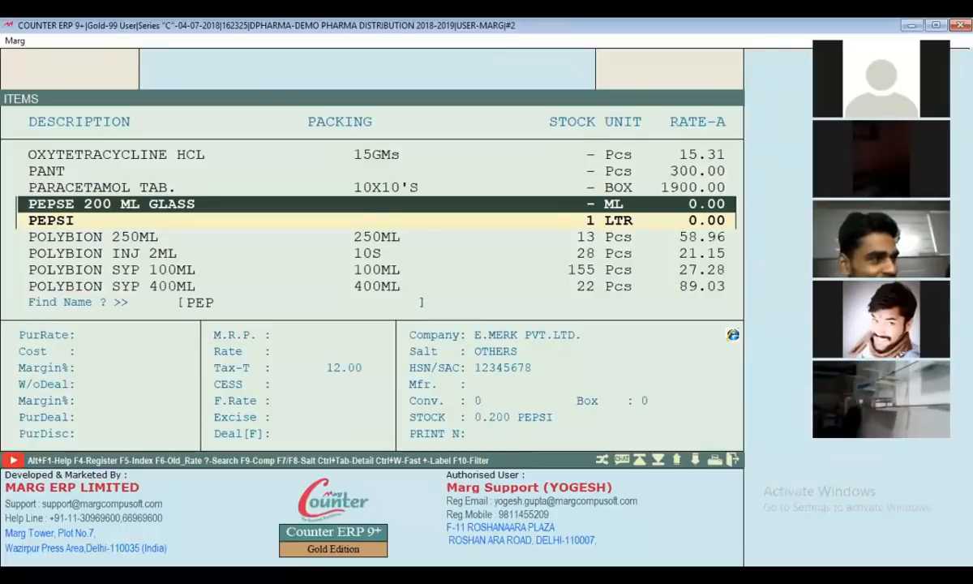
key("F2")
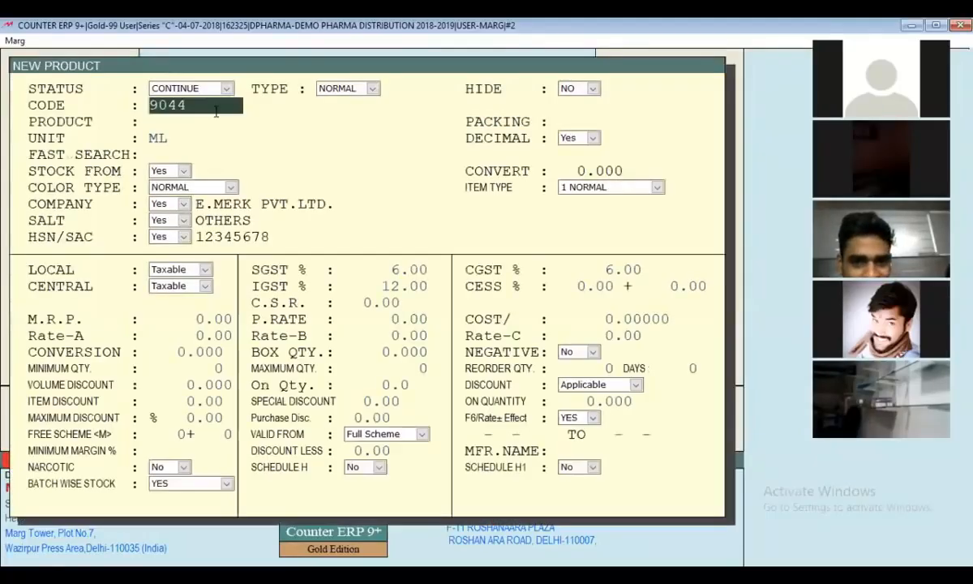
key("Escape")
key("Escape")
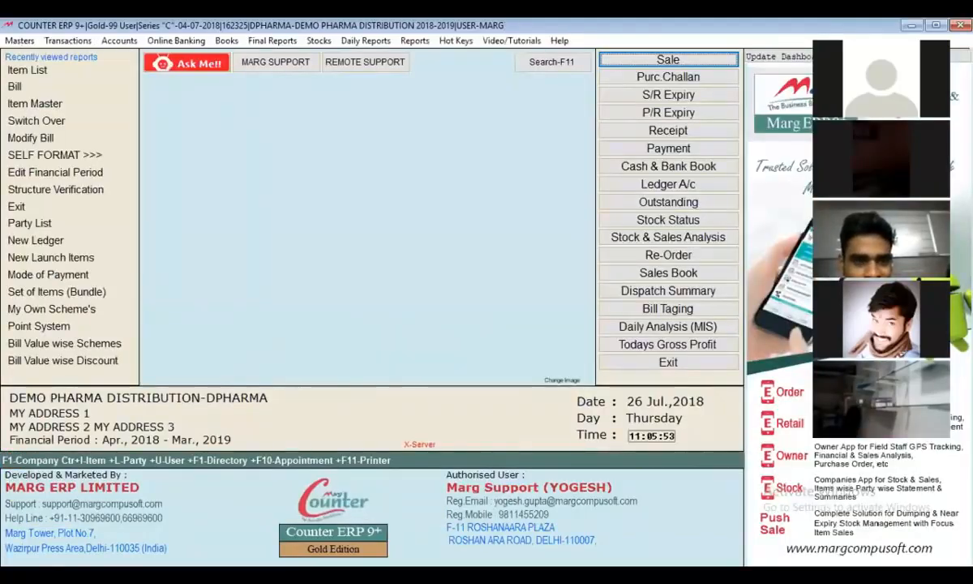
Start a local sale bill for the CASH ledger dated 26-07-2018
key("Return")
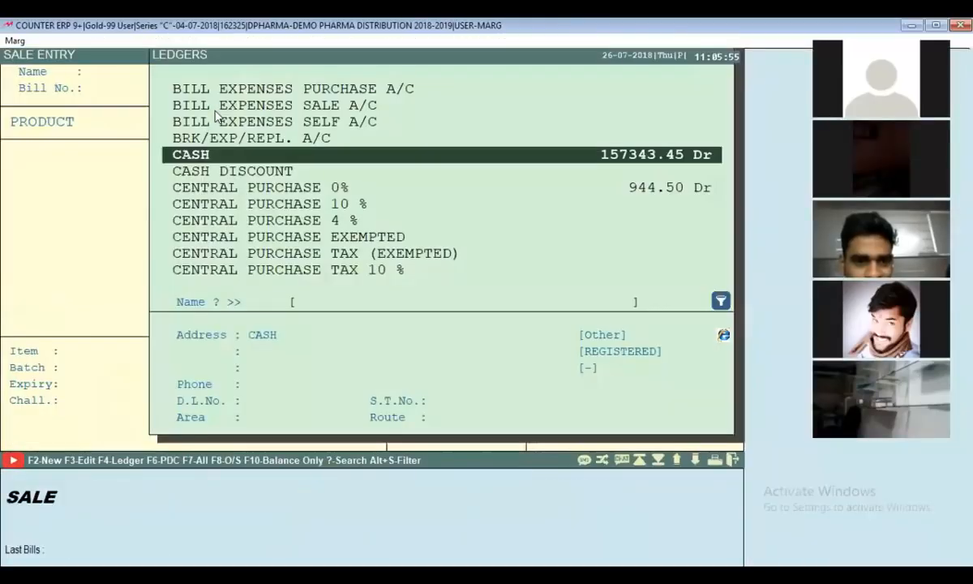
key("Return")
key("Escape")
key("Return")
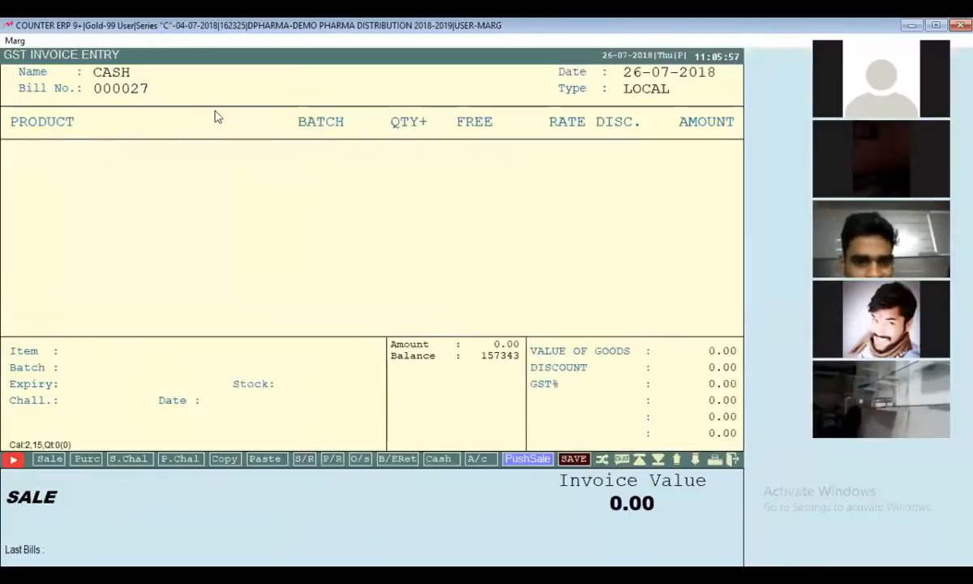
Add PEPSE 200 ML GLASS to the sale bill with a quantity of 1
type("PEP")
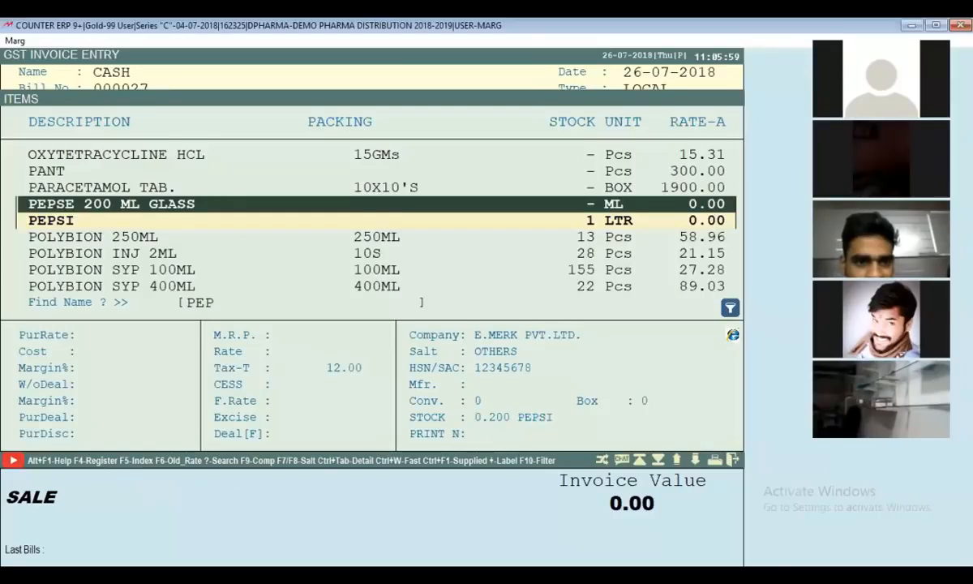
key("Return")
key("Return")
key("Return")
key("Return")
key("Return")
type("1")
key("Return")
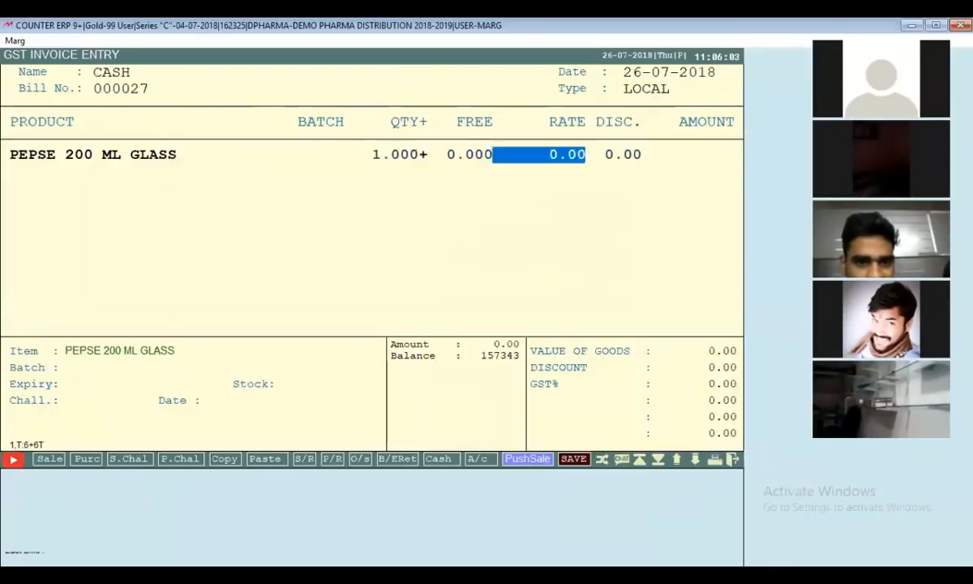
Set the glass item's sale rate to 20 and complete its bill line
type("20")
key("Return")
key("Return")
key("Return")
key("Return")
key("Return")
key("Return")
key("Return")
key("Return")
key("Return")
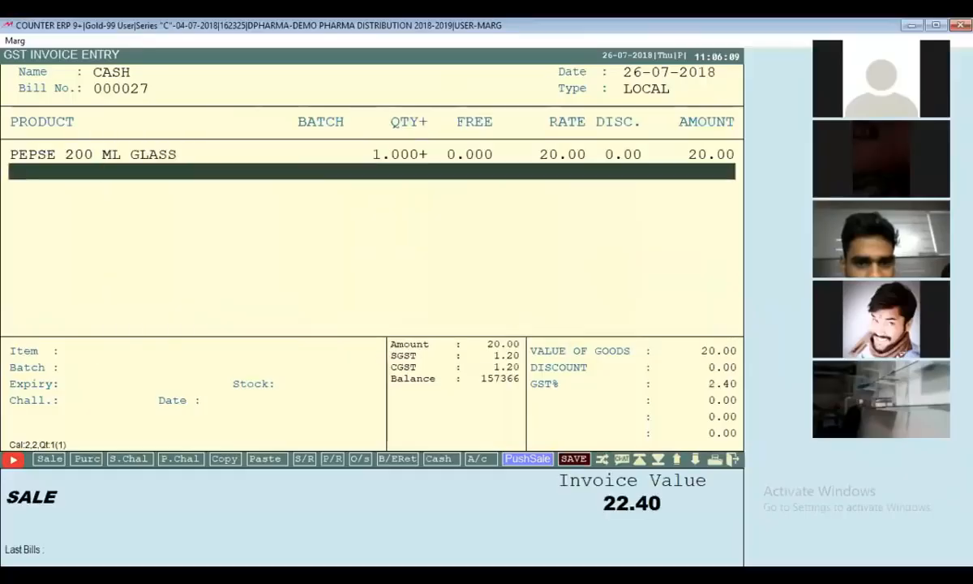
Save the sale bill with its full cash payment and skip printing
key("Escape")
key("Right")
key("Return")
key("Return")
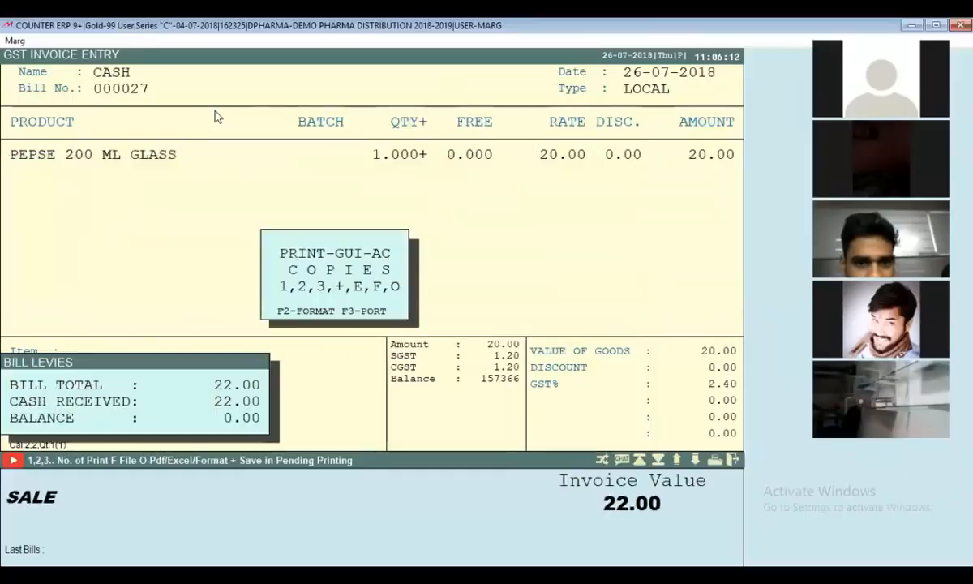
key("Escape")
key("Escape")
key("Escape")
key("Escape")
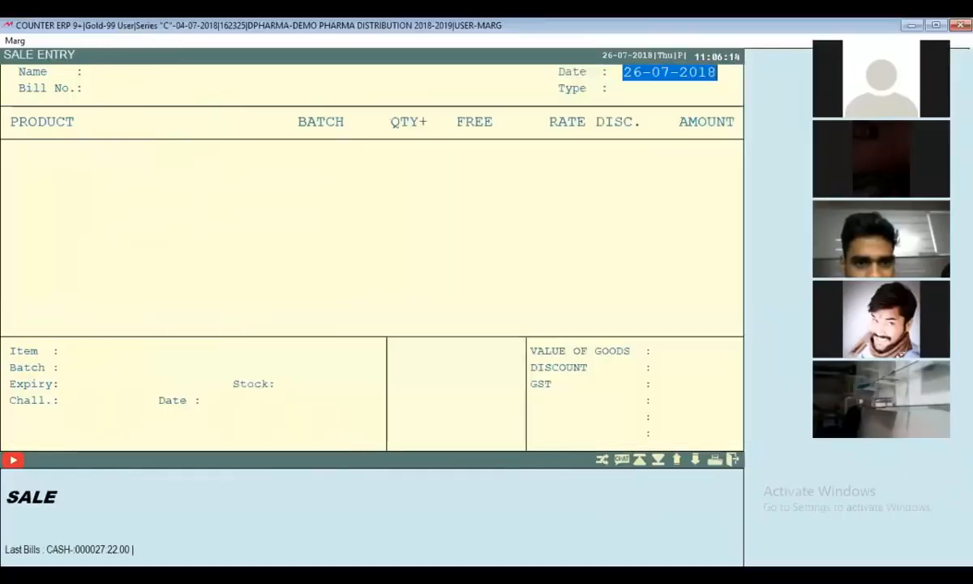
Look up the PEPSI litre stock in the item list and close the list
key("ctrl+i")
type("PEP")
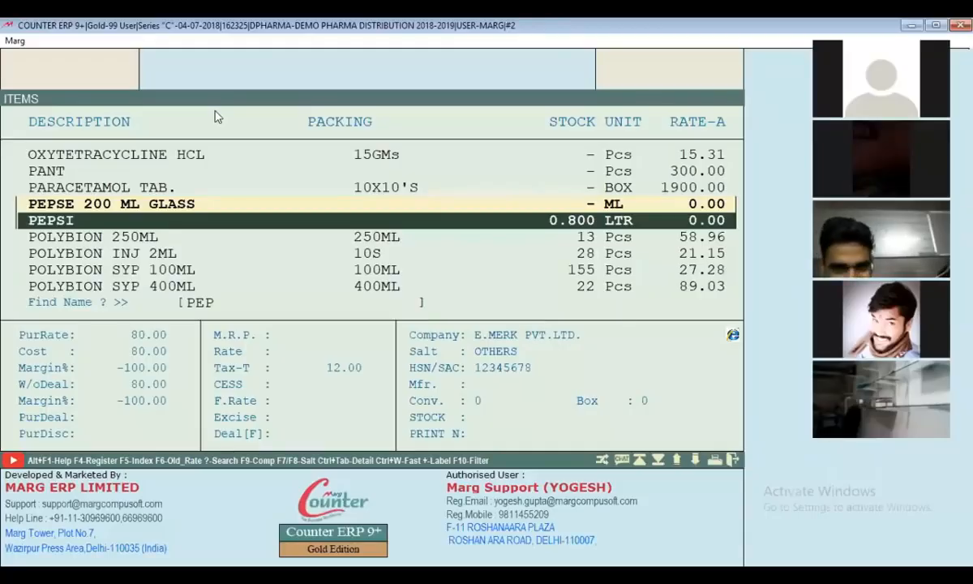
key("Escape")
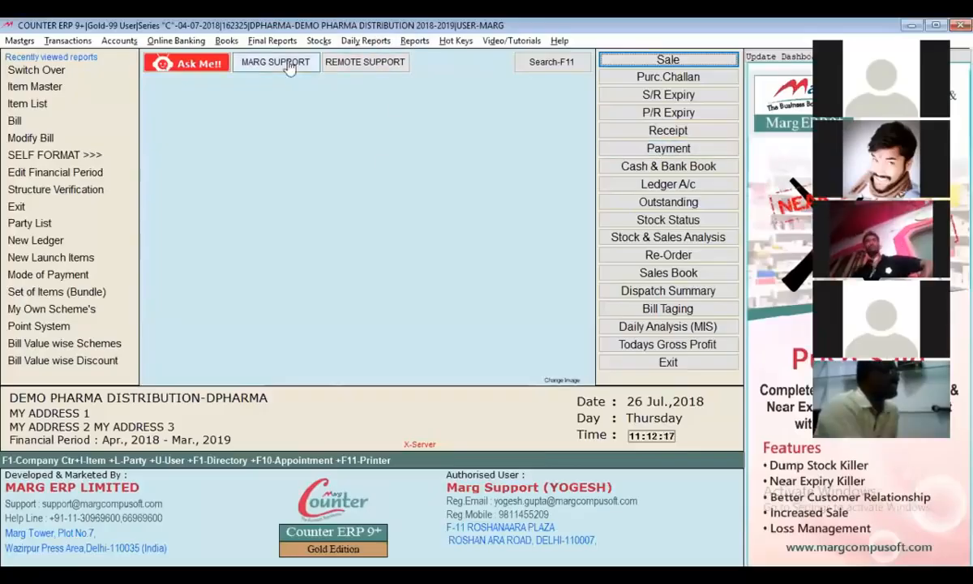
Open the Direct Command utility under Management Report utilities and unlock it with the software-provider password
key("alt+Tab")
left_click(363, 170)
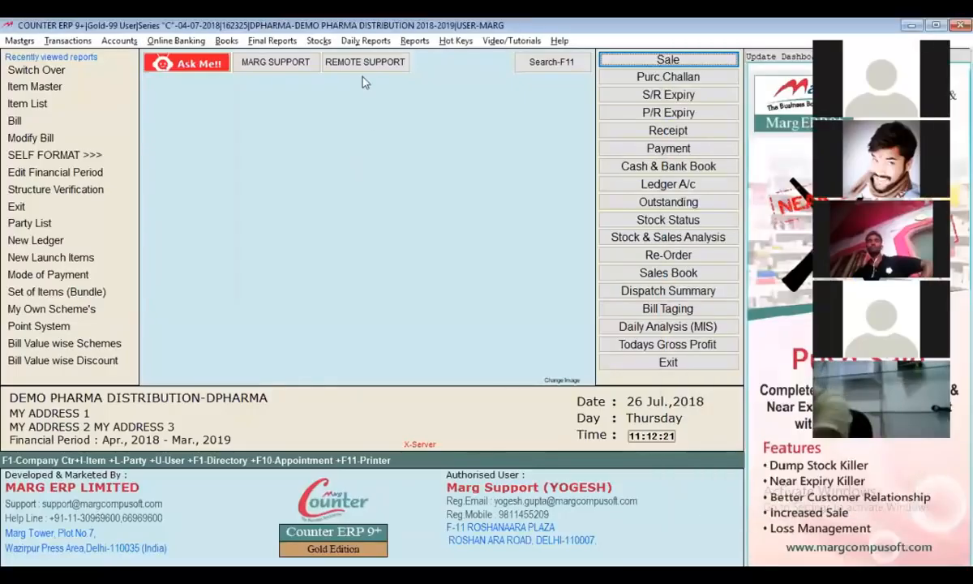
left_click(415, 41)
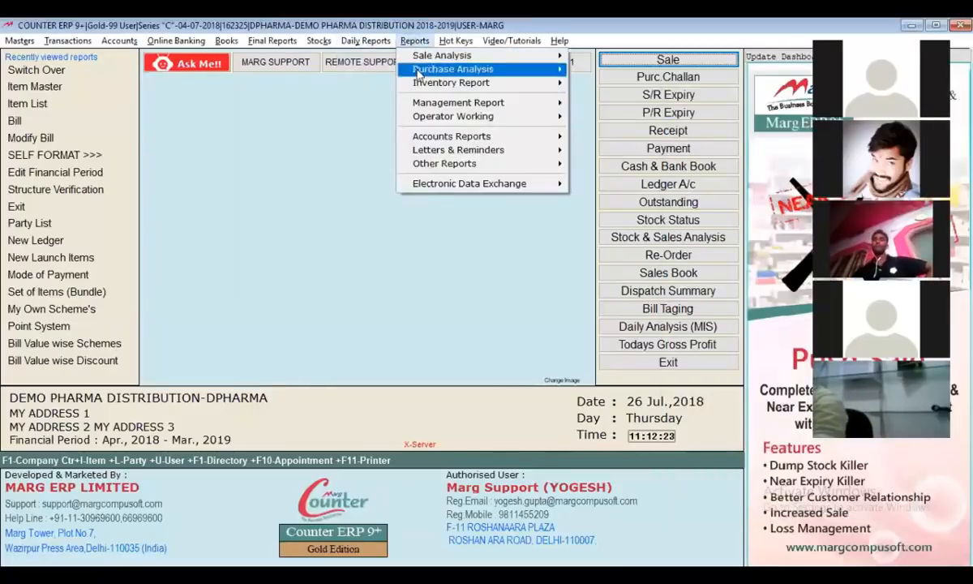
mouse_move(427, 105)
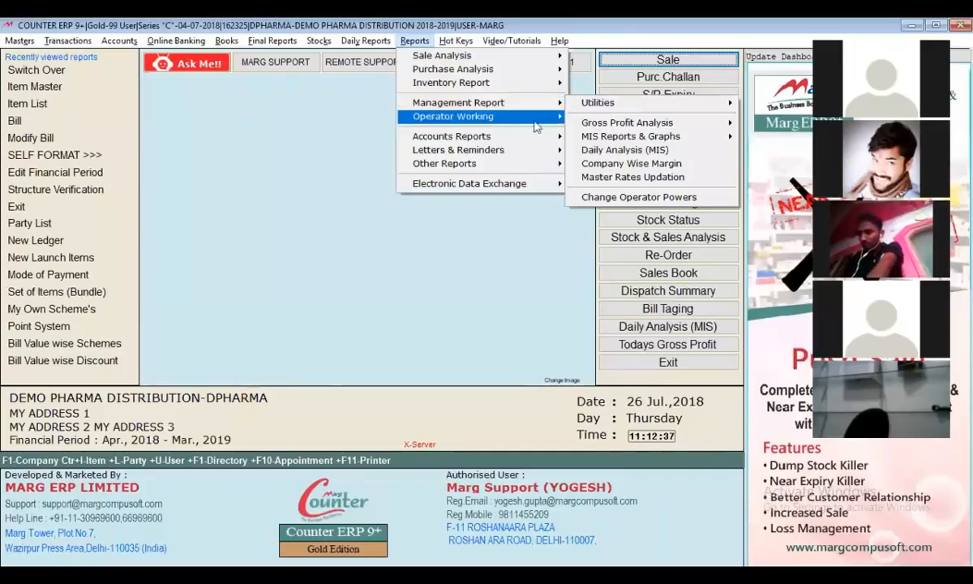
mouse_move(606, 106)
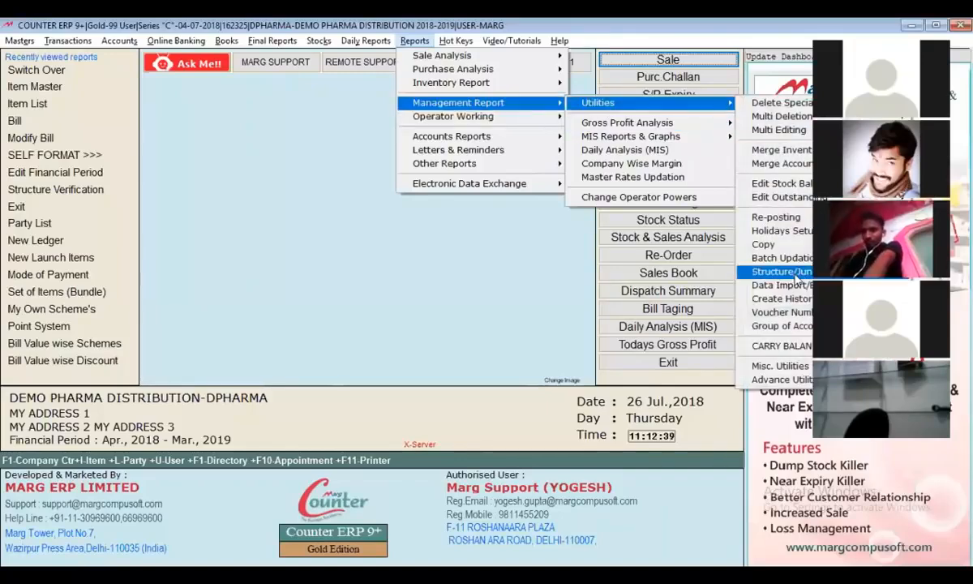
mouse_move(795, 276)
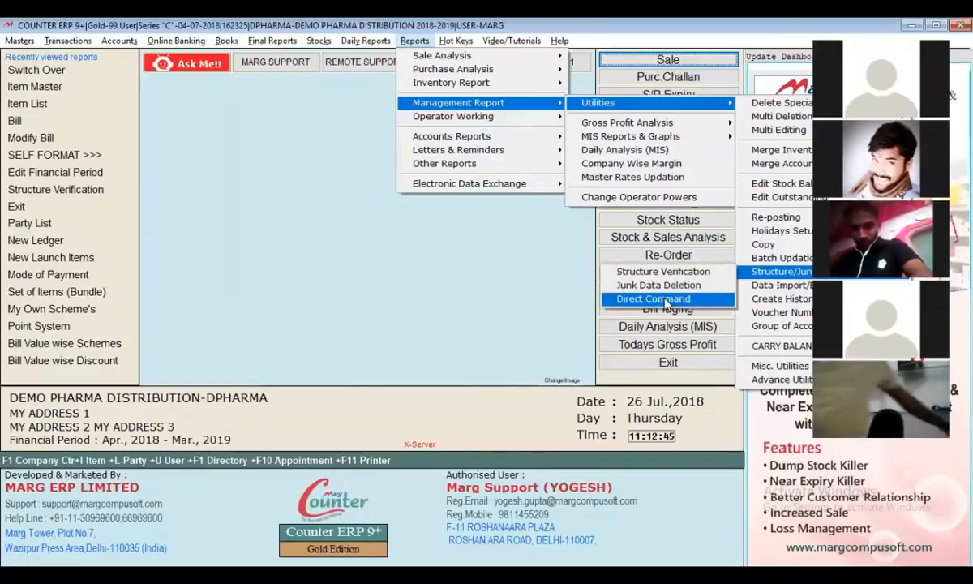
left_click(667, 300)
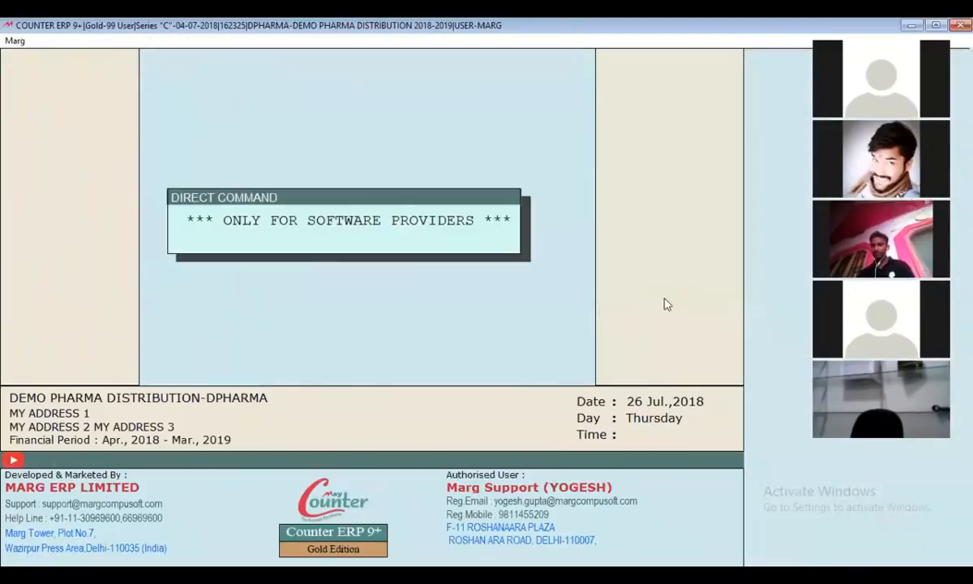
type("**")
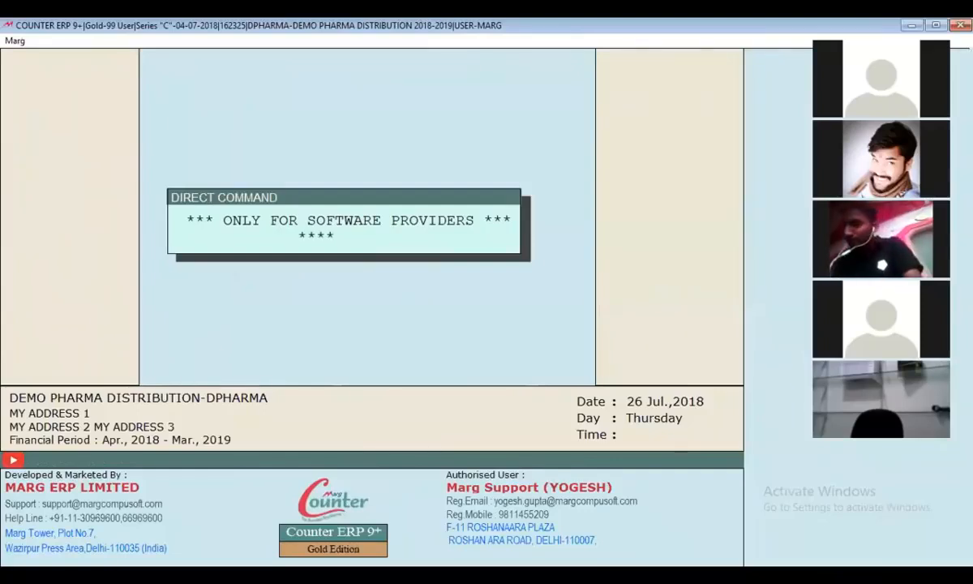
type("**")
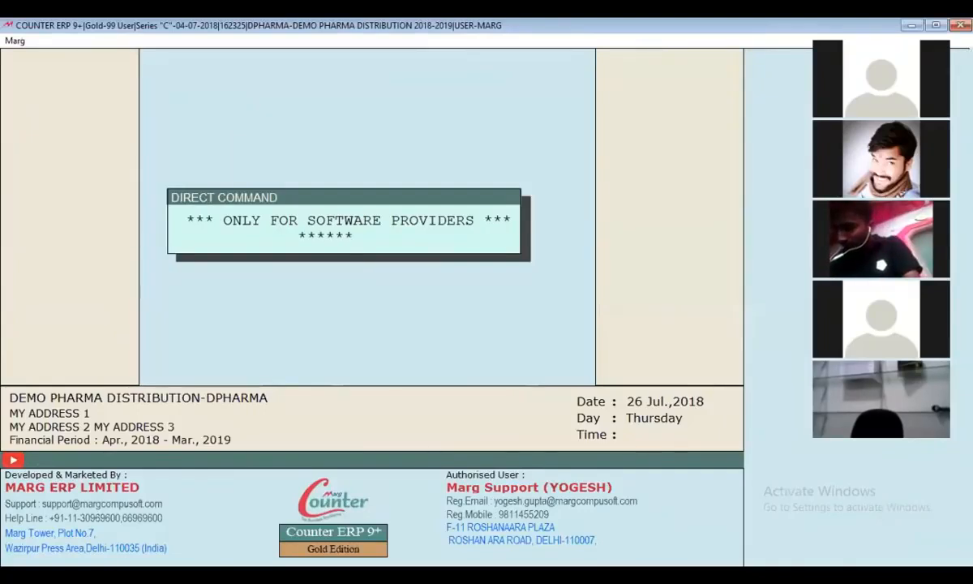
key("Return")
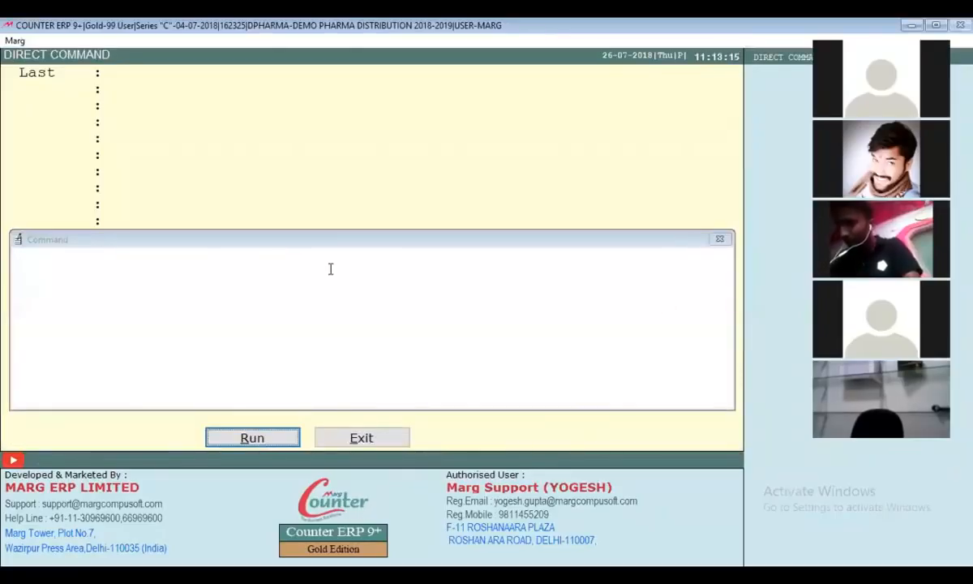
Run the direct command SELECT * FROM PRO, view the product table and close the result
left_click(102, 252)
type("SELECT")
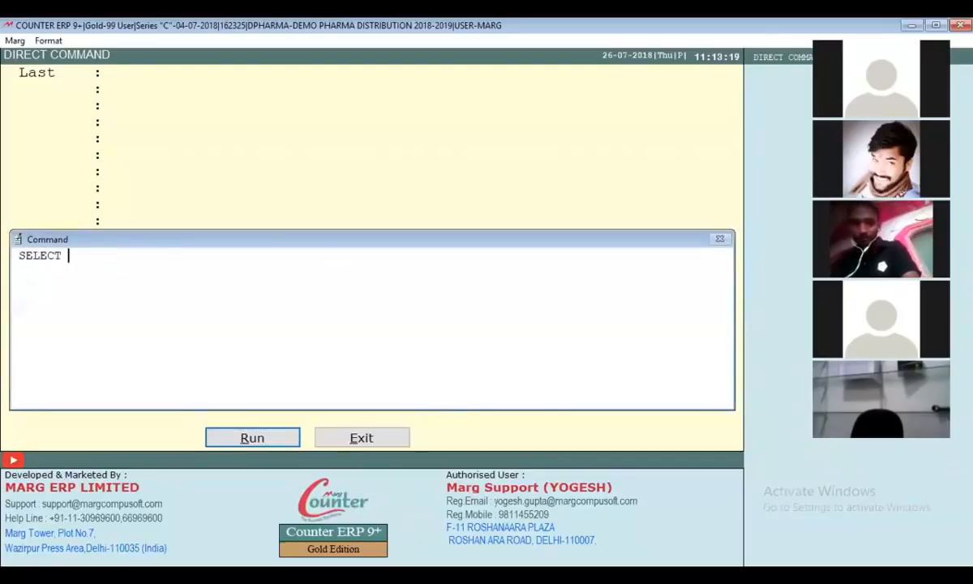
type("M  PRO")
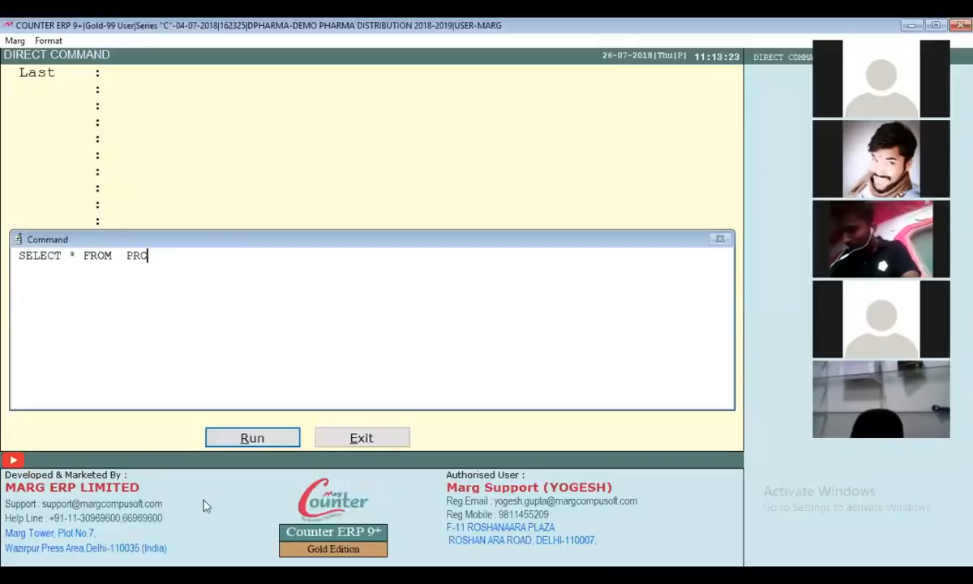
left_click(239, 439)
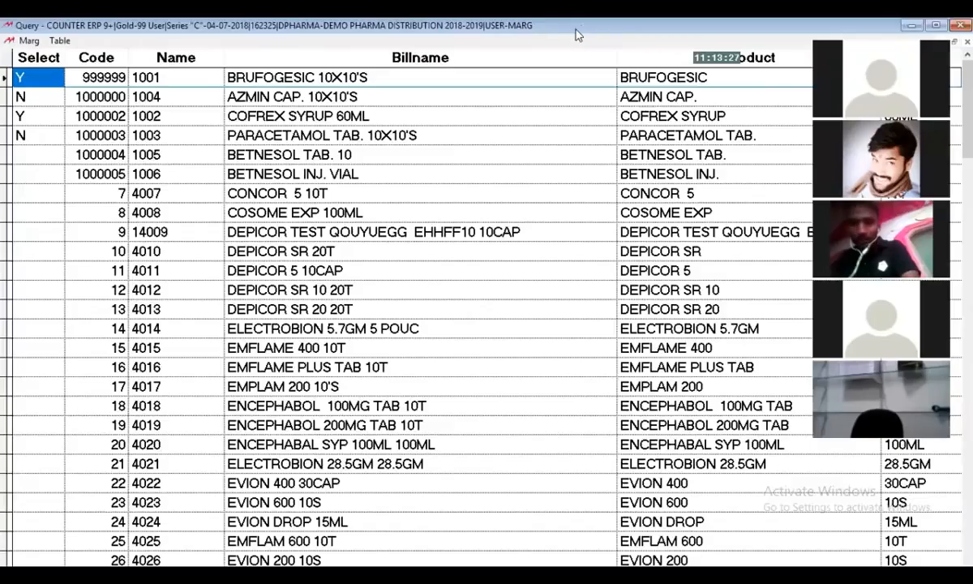
left_click_drag(540, 27, 415, 28)
double_click(416, 28)
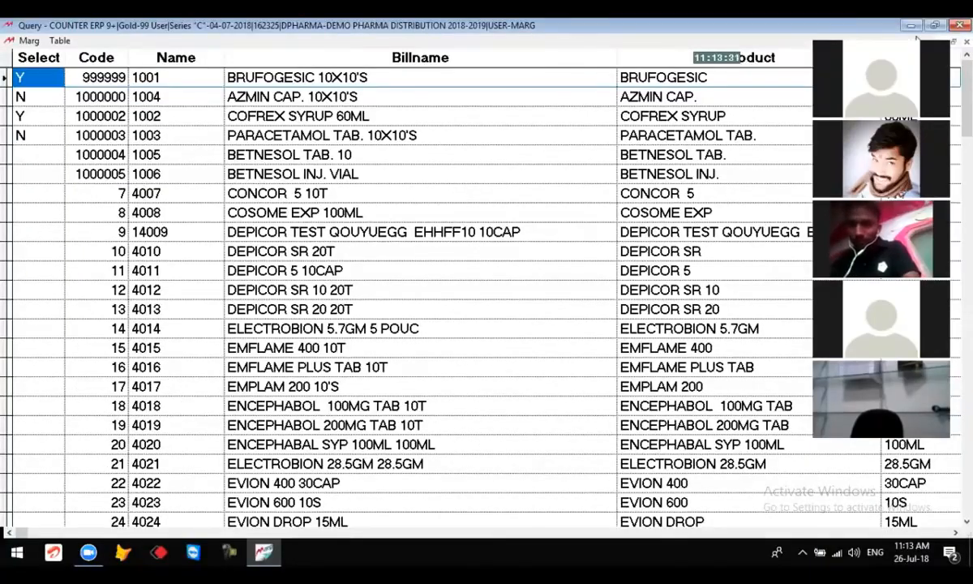
left_click(414, 78)
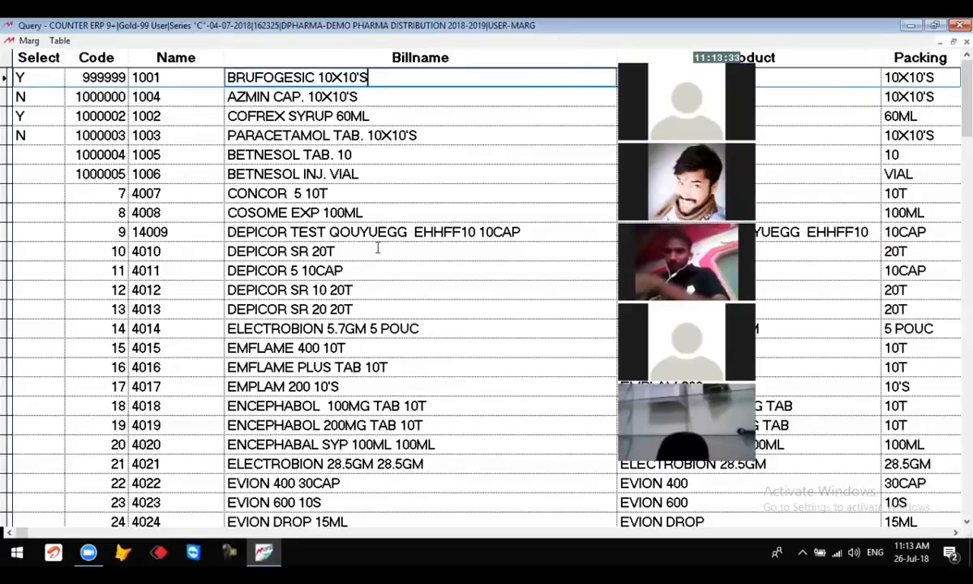
key("Escape")
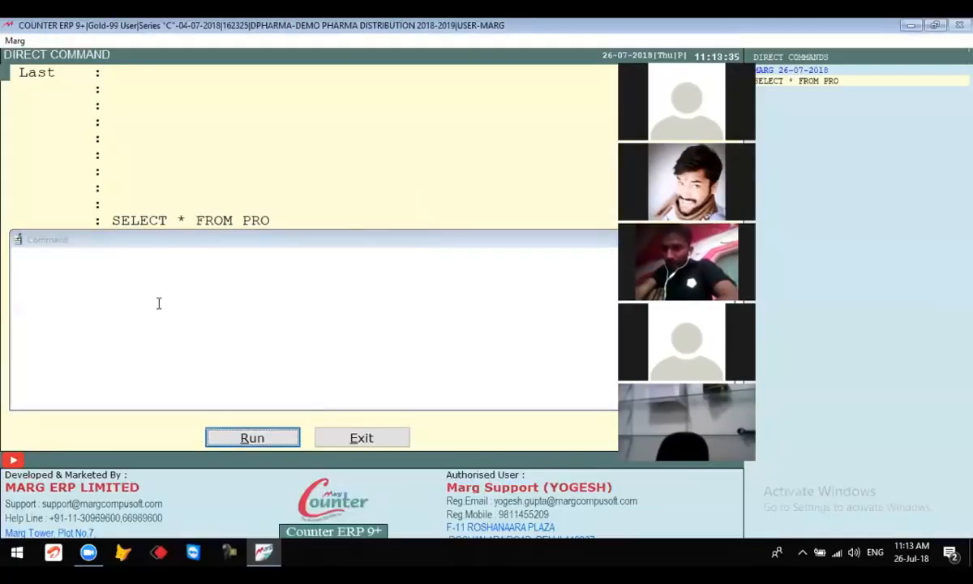
Run SELECT * FROM PRO again to list all product records
left_click(167, 291)
type("S")
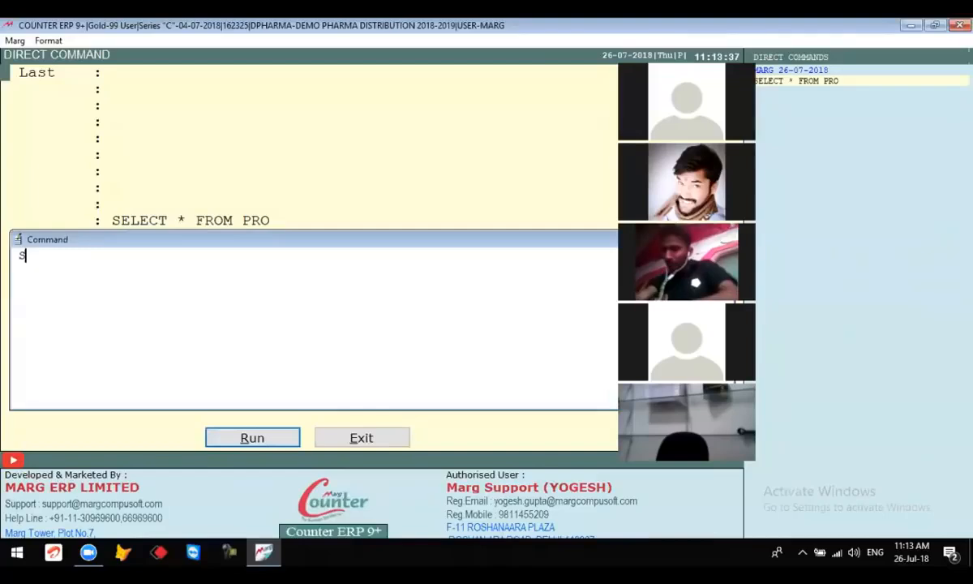
type("ELECT")
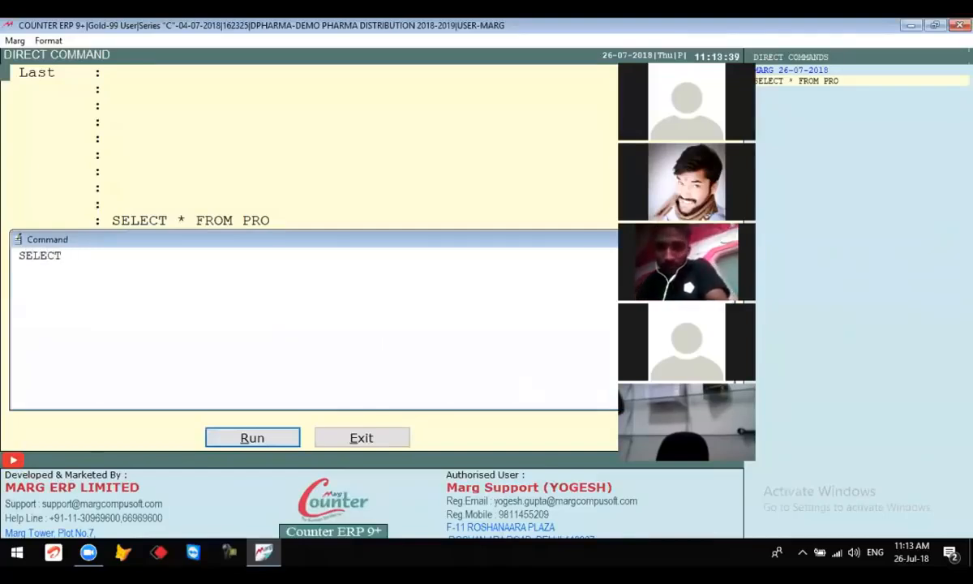
type(" * FROM PRO")
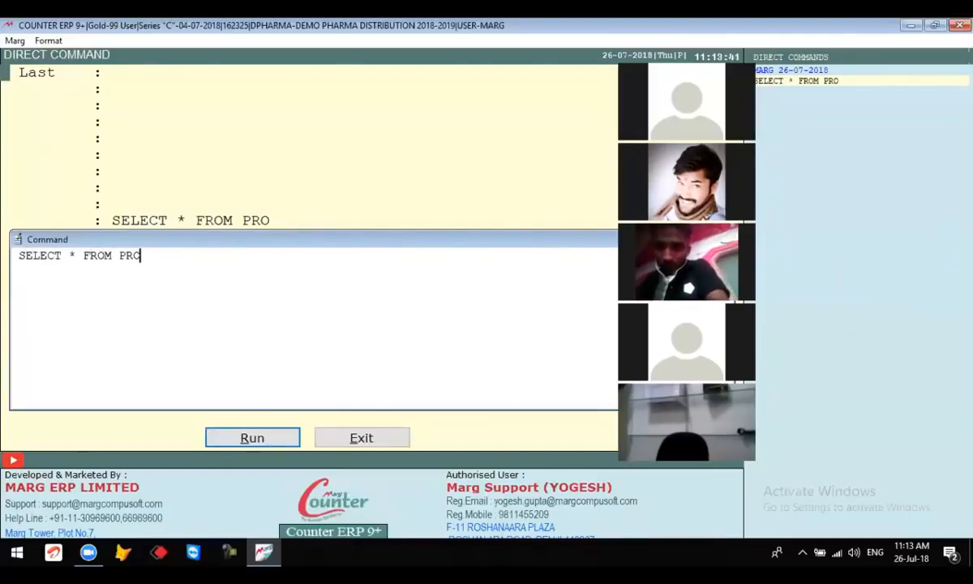
left_click(275, 445)
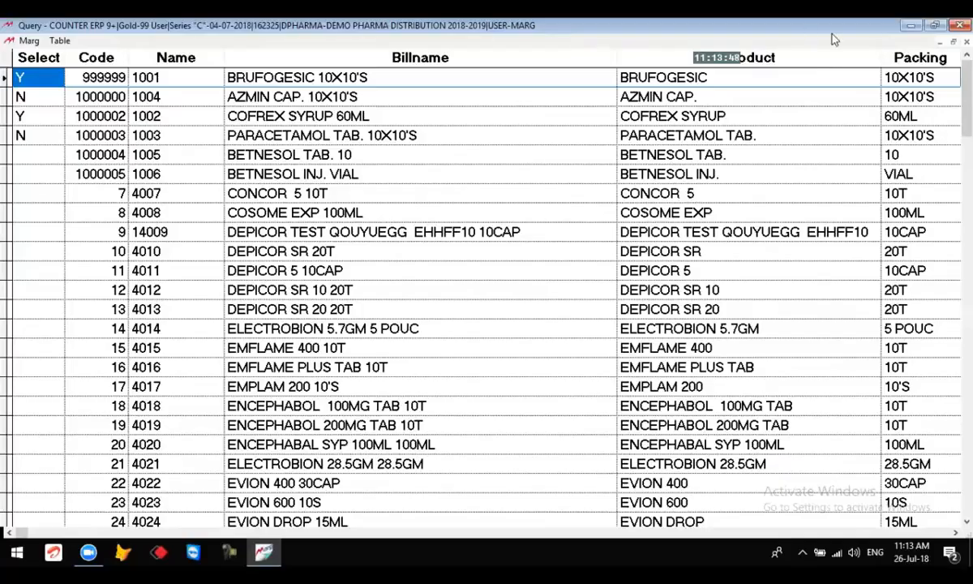
left_click(569, 186)
left_click(518, 264)
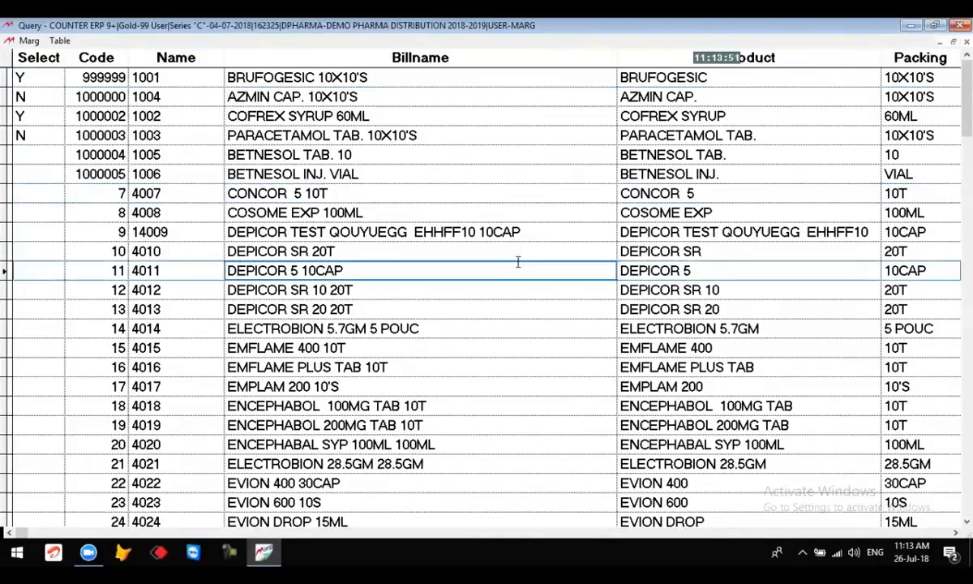
Set the font size of the product query table to 10
left_click(38, 46)
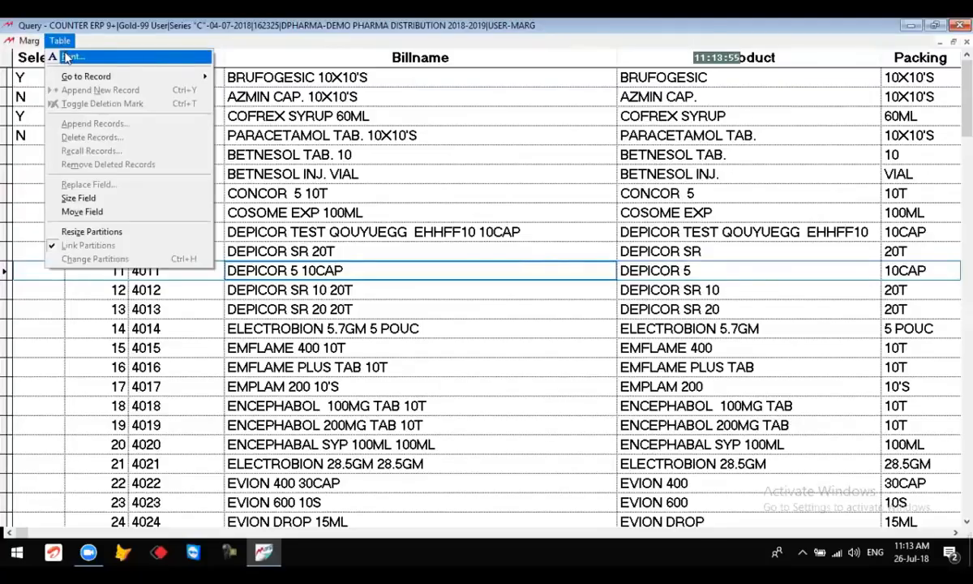
left_click(70, 57)
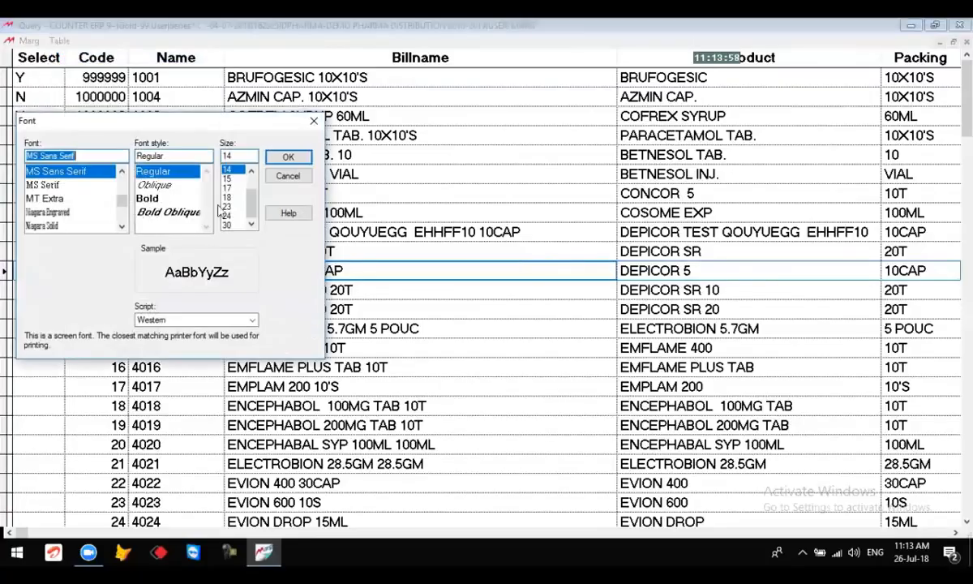
left_click(251, 172)
left_click(251, 172)
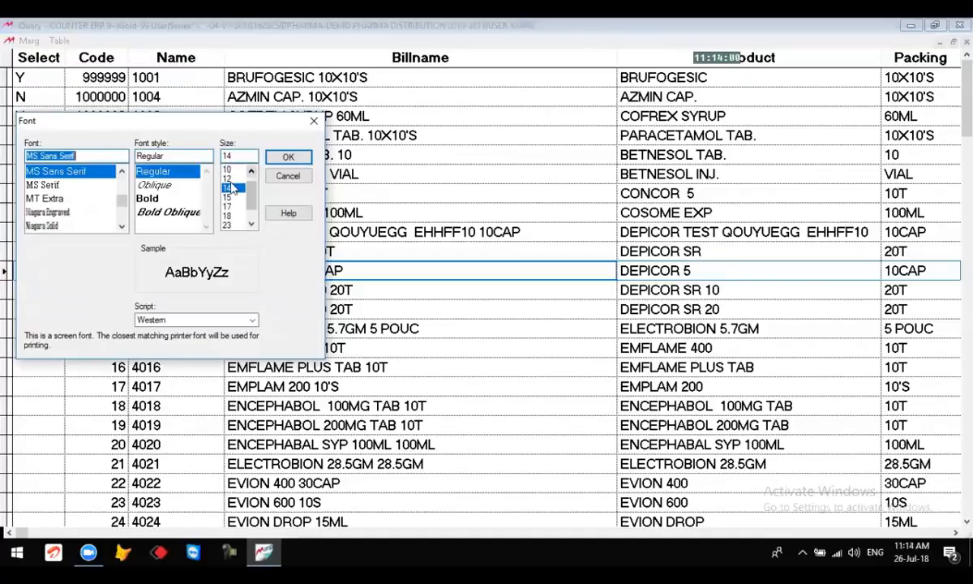
left_click(227, 169)
left_click(288, 157)
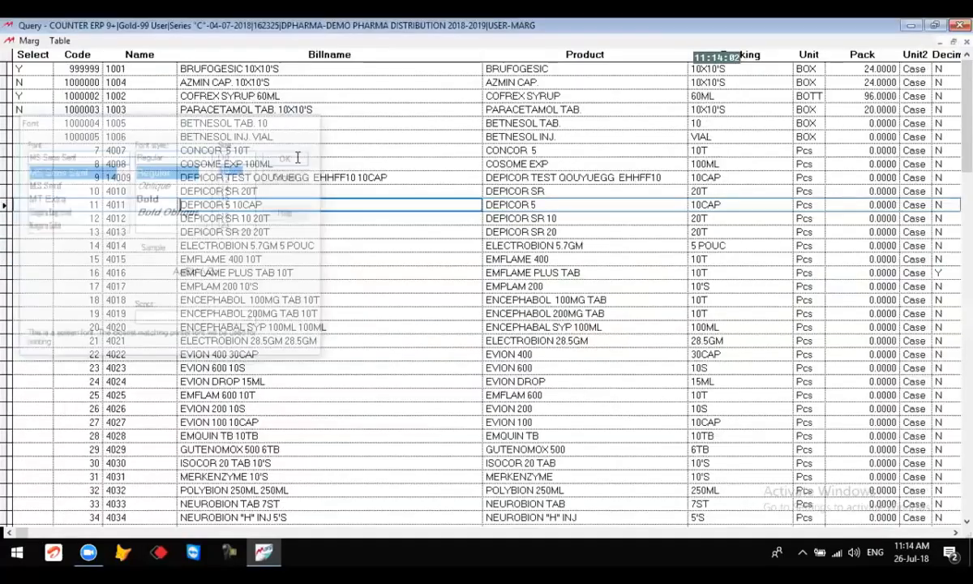
Examine the Unit column across the product records and close the query result
left_click(708, 162)
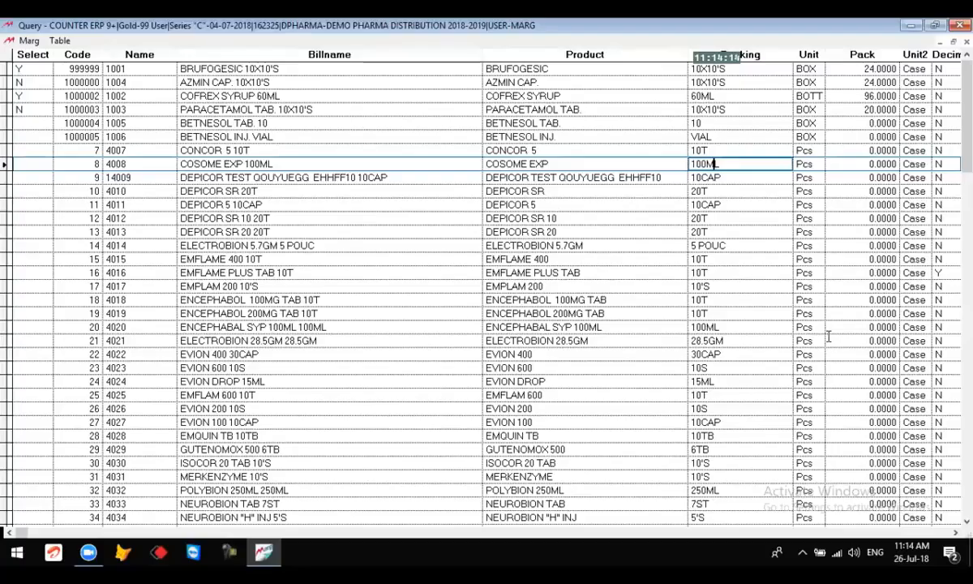
key("Return")
key("Return")
key("Left")
key("Down")
key("Down")
key("Down")
key("Down")
key("Down")
key("Down")
key("Down")
key("Down")
key("Right")
key("Right")
key("Up")
key("Up")
key("Up")
key("Up")
key("Up")
key("Up")
key("Up")
key("Up")
key("Up")
key("Up")
key("Up")
key("Up")
key("Up")
key("Up")
key("Down")
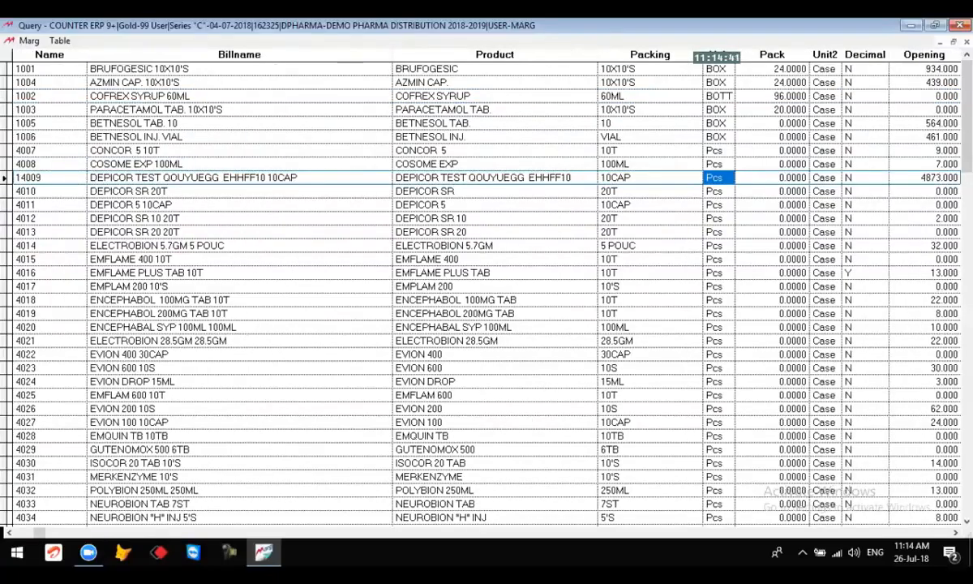
key("Up")
key("Up")
key("Up")
key("Down")
key("Down")
key("Down")
key("Escape")
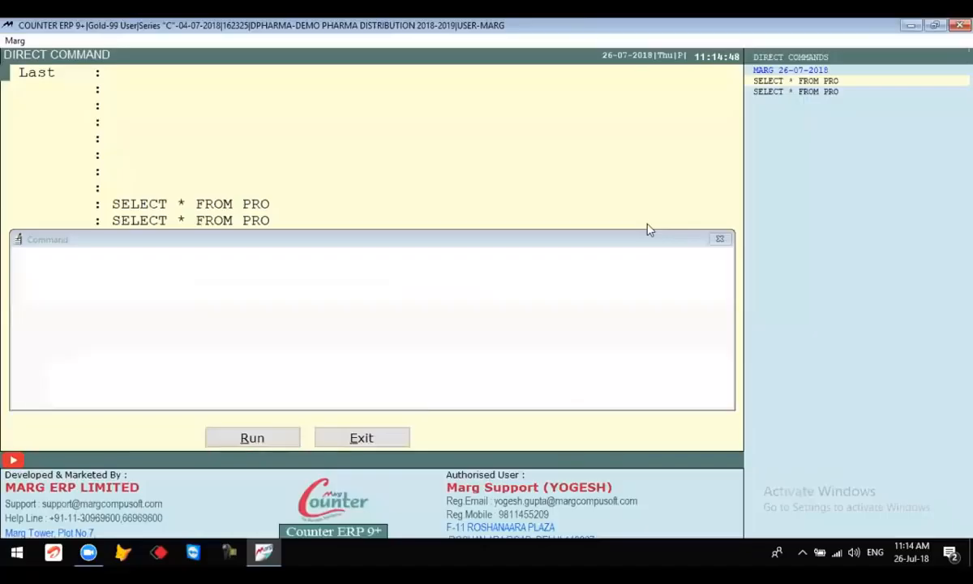
Run the direct commands SELECT PRO and replace unit with 'Pkt' for unit='Pcs' on the product table
left_click(150, 272)
type("SELECT PRO")
key("Return")
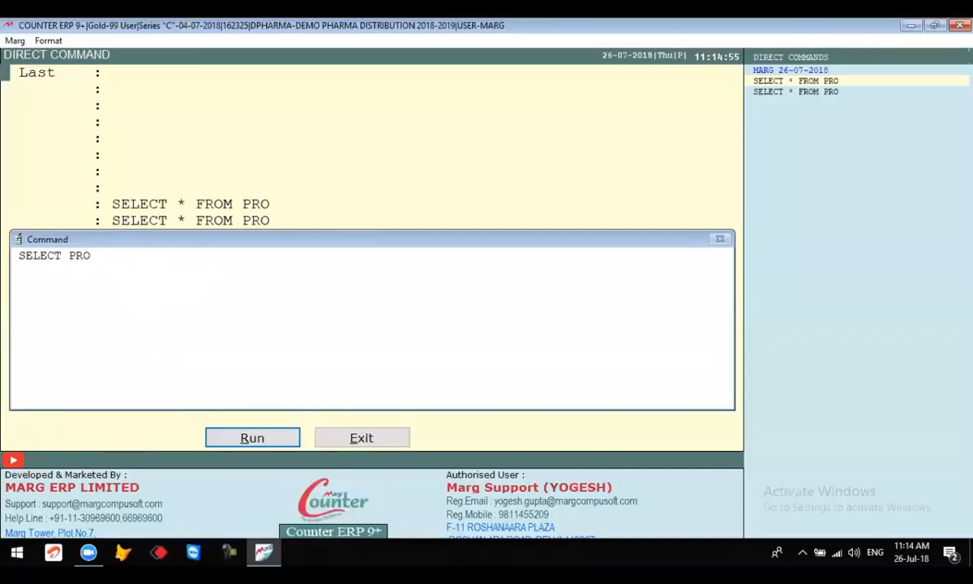
type("RE")
key("BackSpace")
key("BackSpace")
type("replace")
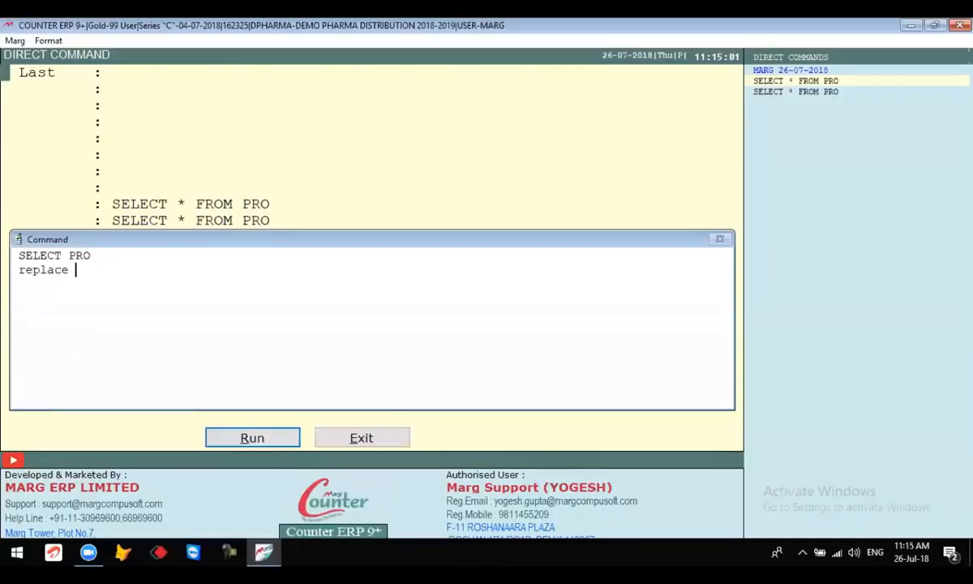
type(" unit with 'Pkt")
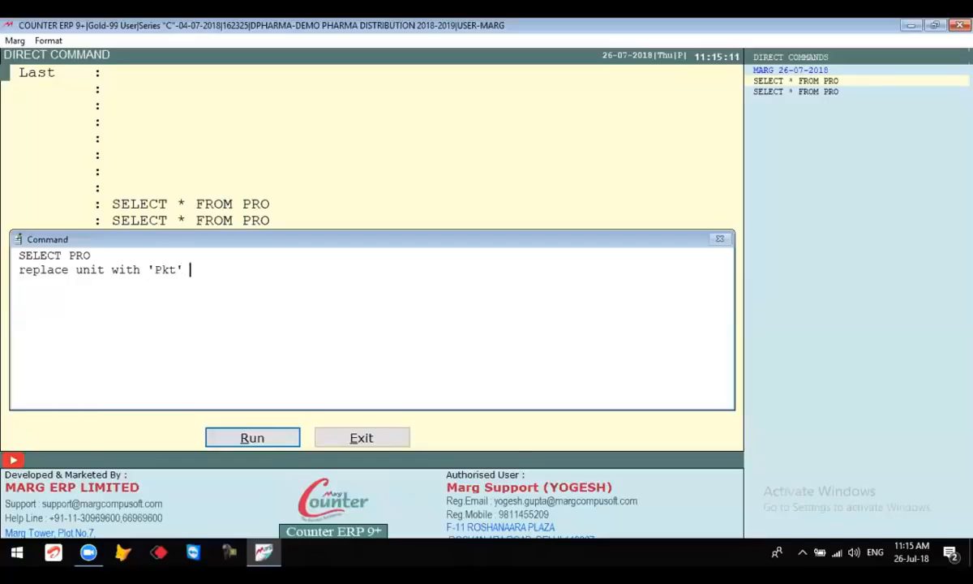
type("' for unit='Pcs")
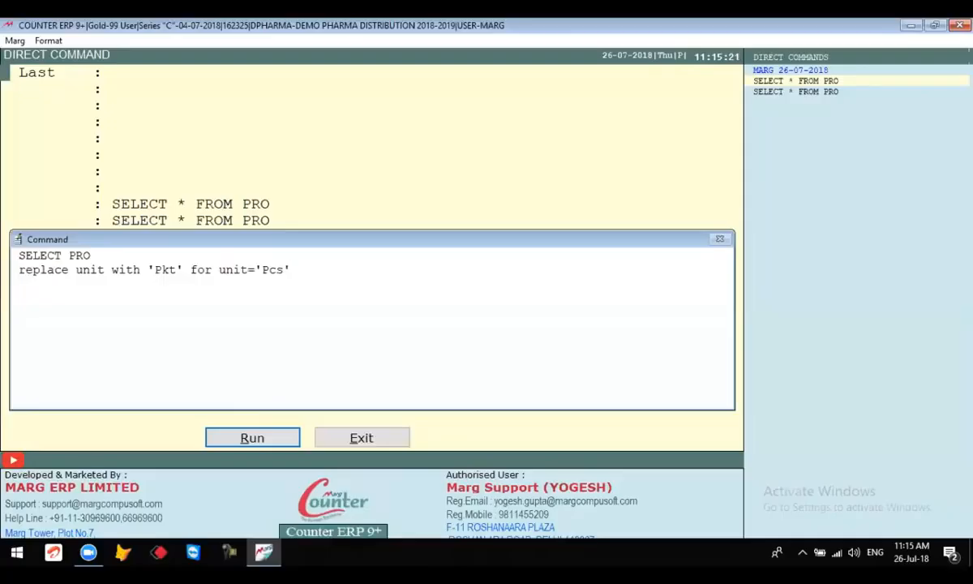
left_click(261, 266)
left_click_drag(278, 264, 284, 265)
double_click(268, 267)
key("End")
left_click(263, 446)
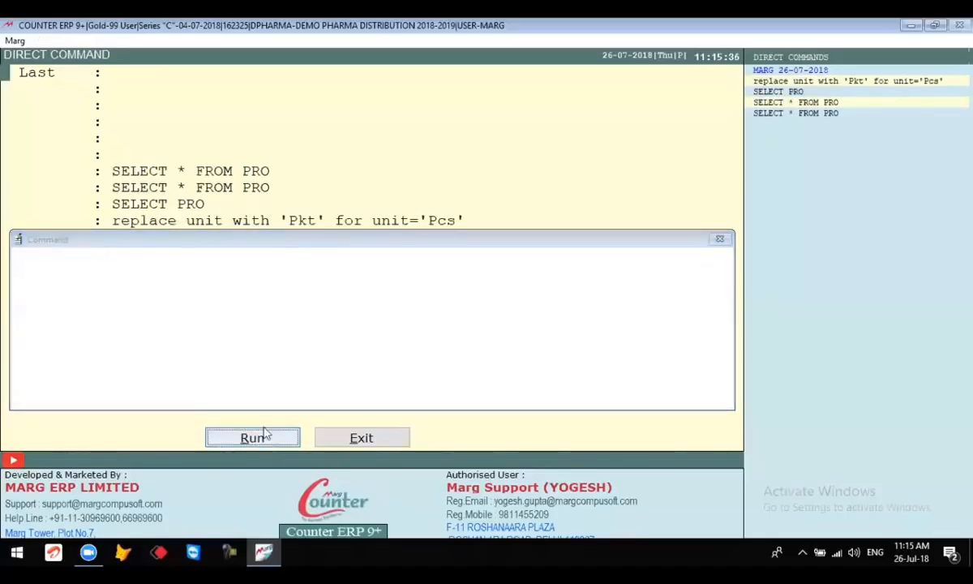
Run the direct command select * from pro to list the product records again, and exit Direct Command
left_click(265, 332)
type("seel")
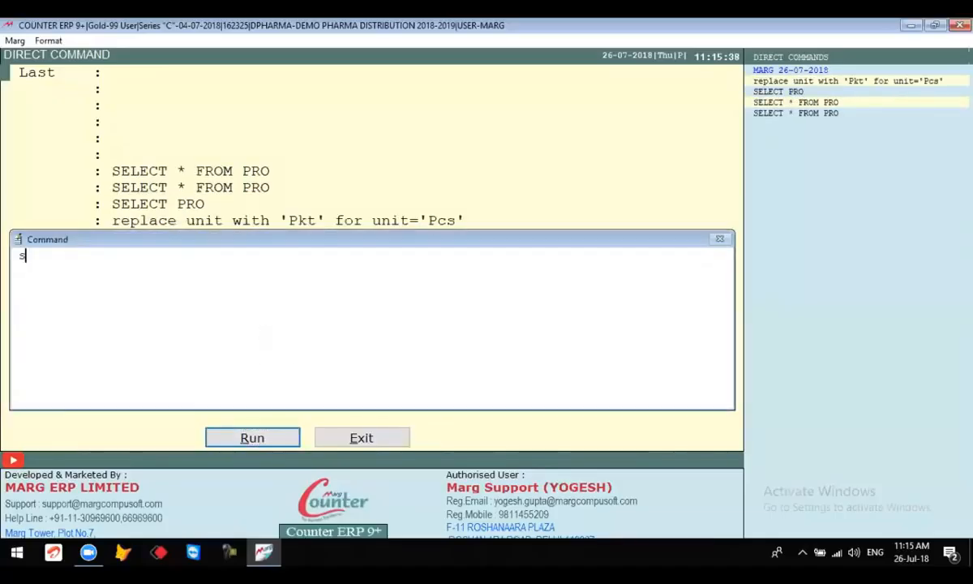
key("BackSpace")
key("BackSpace")
type("lecty")
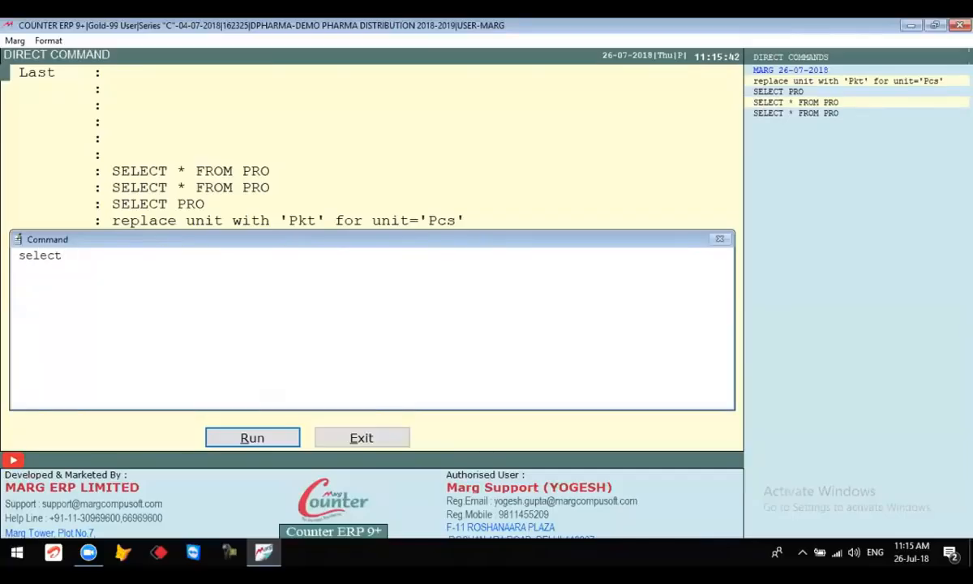
type("* from pro")
left_click(241, 439)
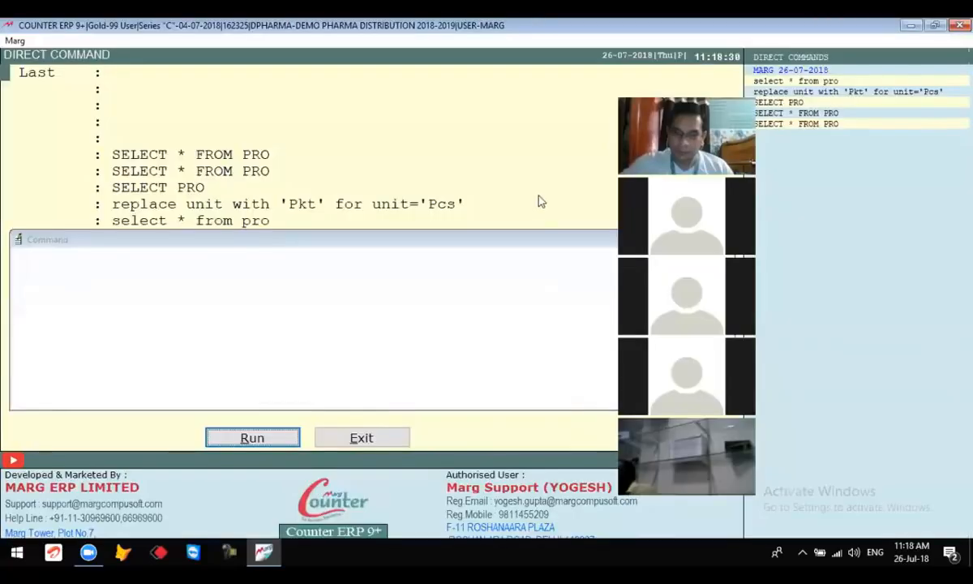
left_click(351, 442)
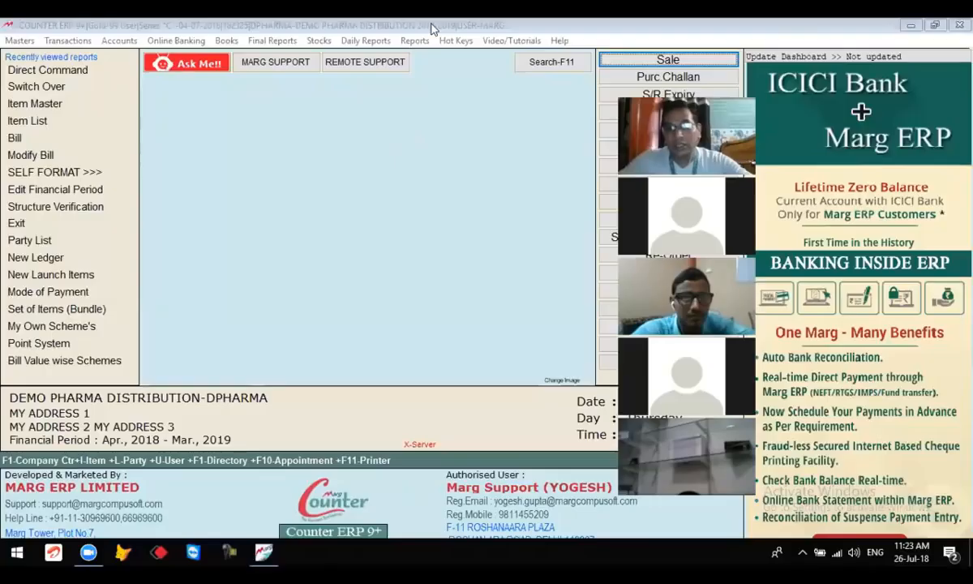
Search the controls for CARET with the search scope set to Any where
left_click(430, 26)
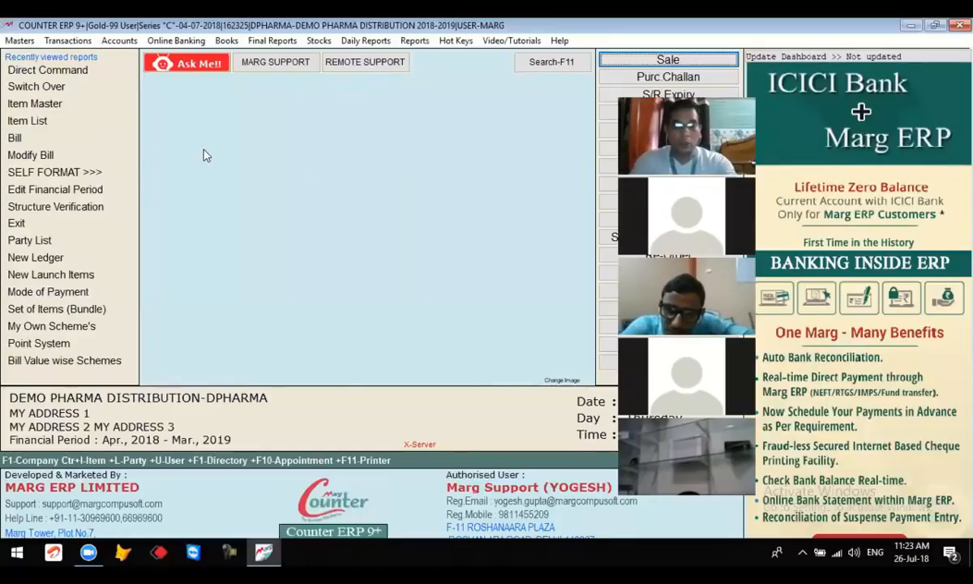
key("F11")
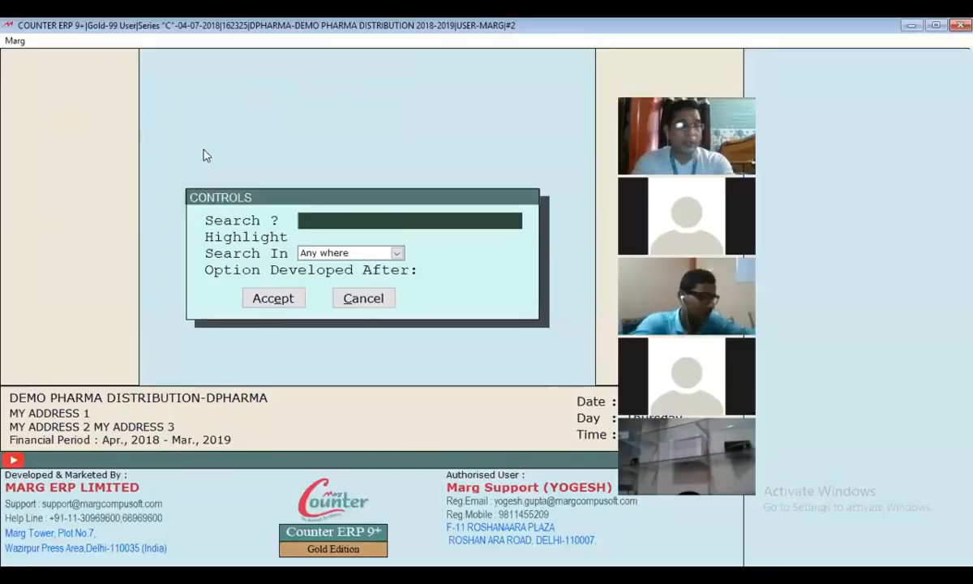
type("CARET")
key("Return")
key("Return")
key("Return")
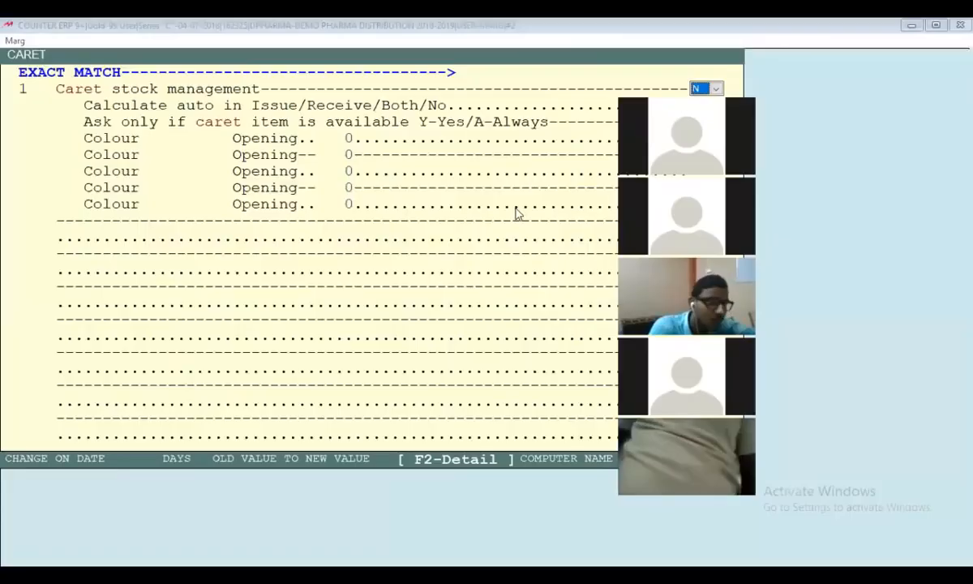
Enable Caret stock management with Y, keeping automatic calculation at B and the caret item prompt at A
left_click(711, 87)
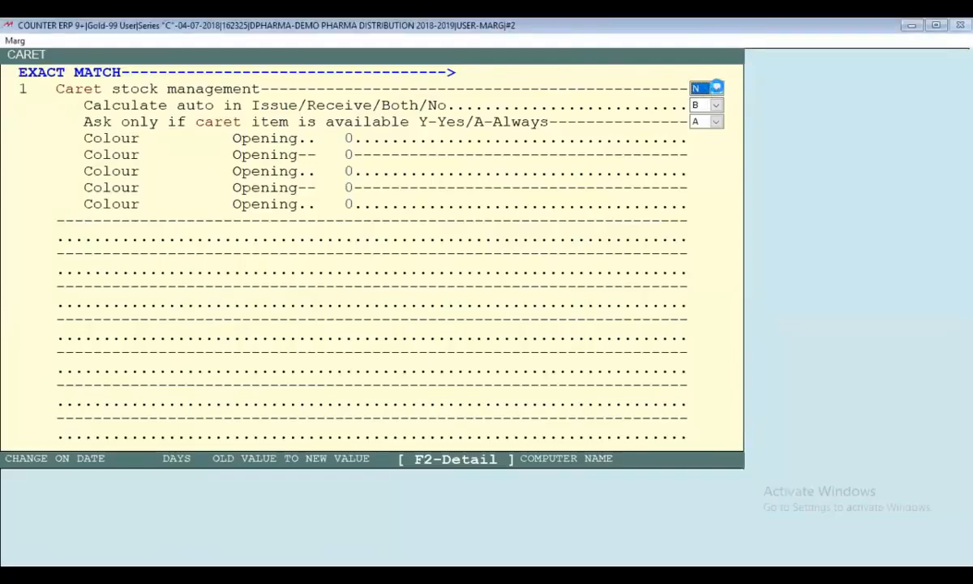
key("alt+Tab")
key("alt+Tab")
left_click(702, 88)
left_click(699, 120)
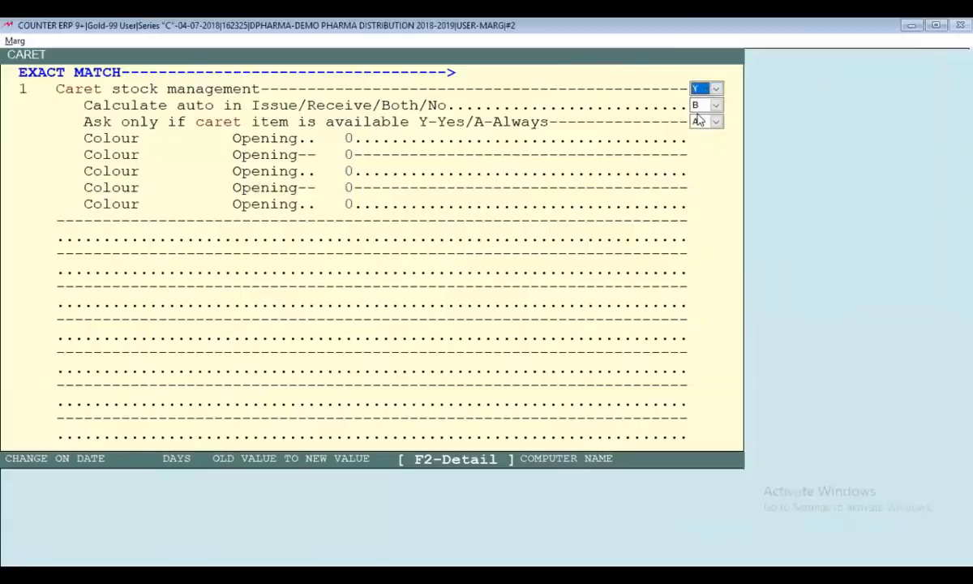
key("Return")
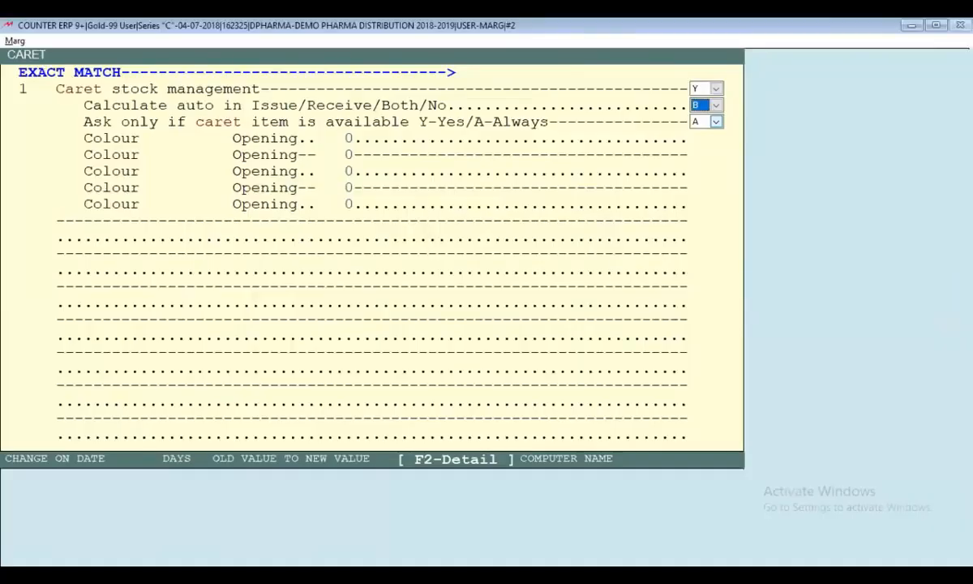
key("Return")
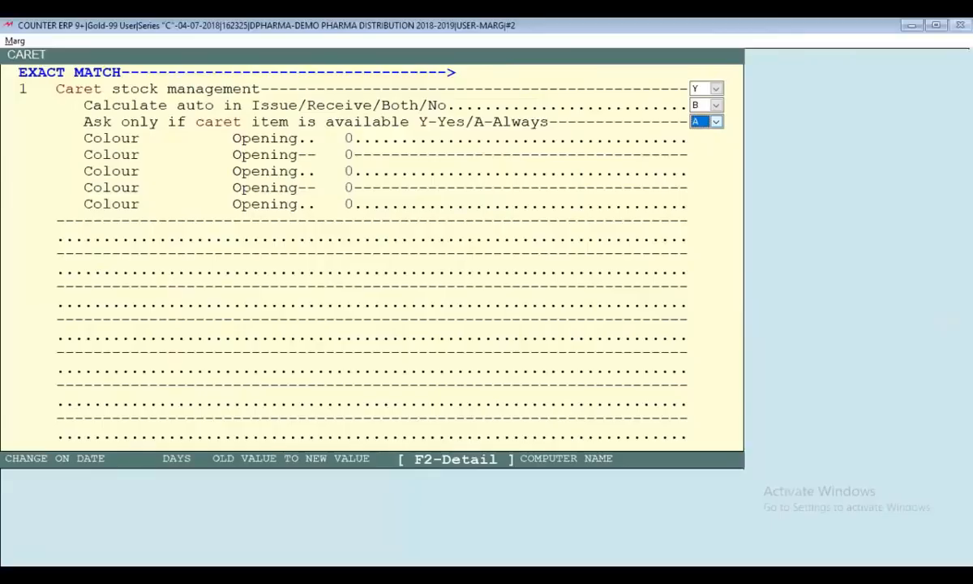
left_click(696, 120)
left_click(696, 121)
key("Return")
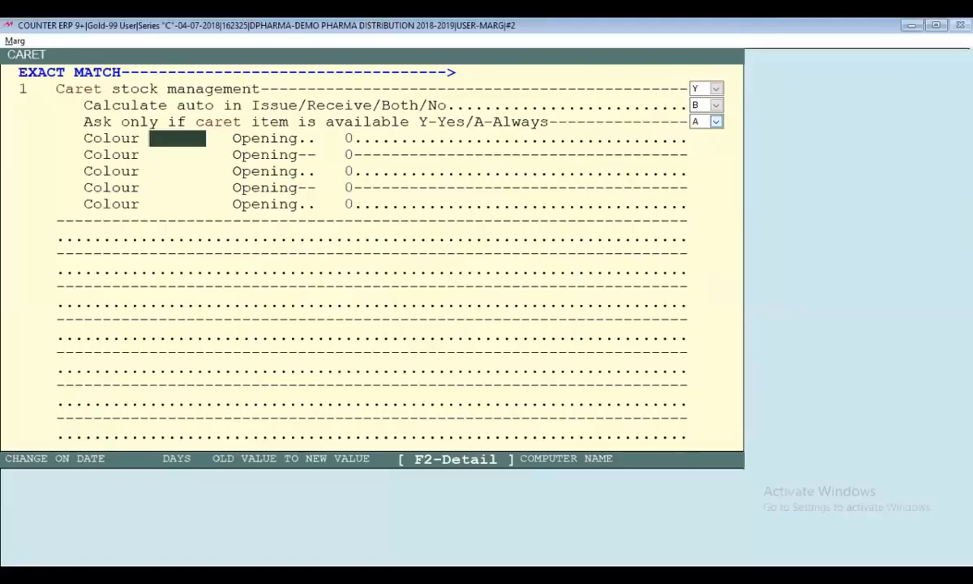
Define the caret colours RED and GREEN, each with an opening quantity of 50
type("RED")
key("Return")
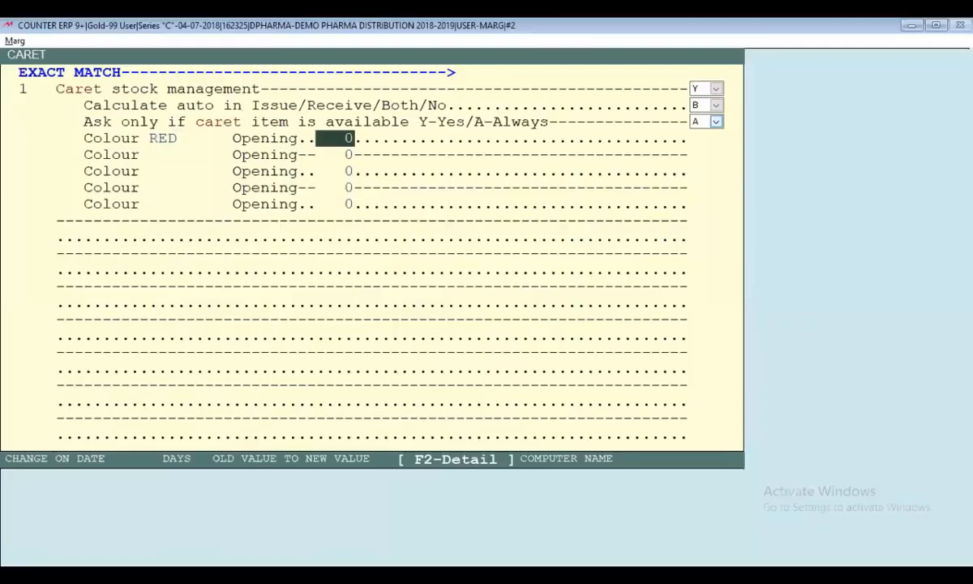
type("50")
key("Return")
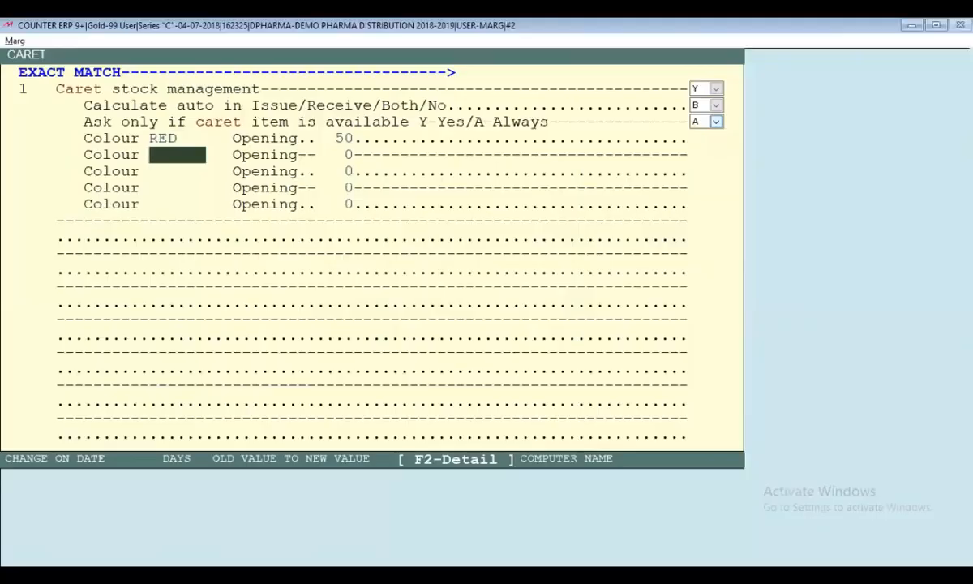
type("GREEN")
key("Return")
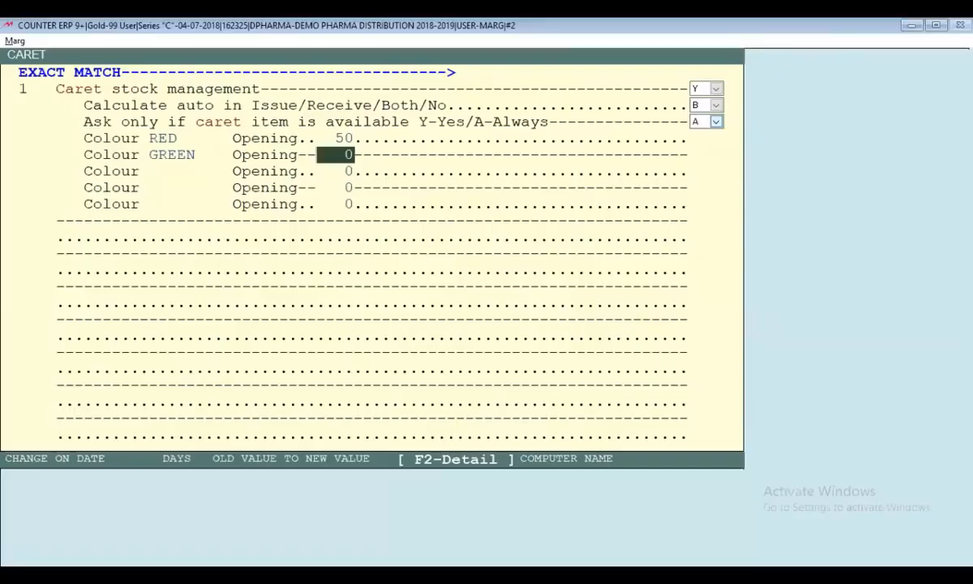
type("50")
key("Return")
Define the caret colours BLUE, BLACK and WHITE, each with an opening quantity of 50
type("B")
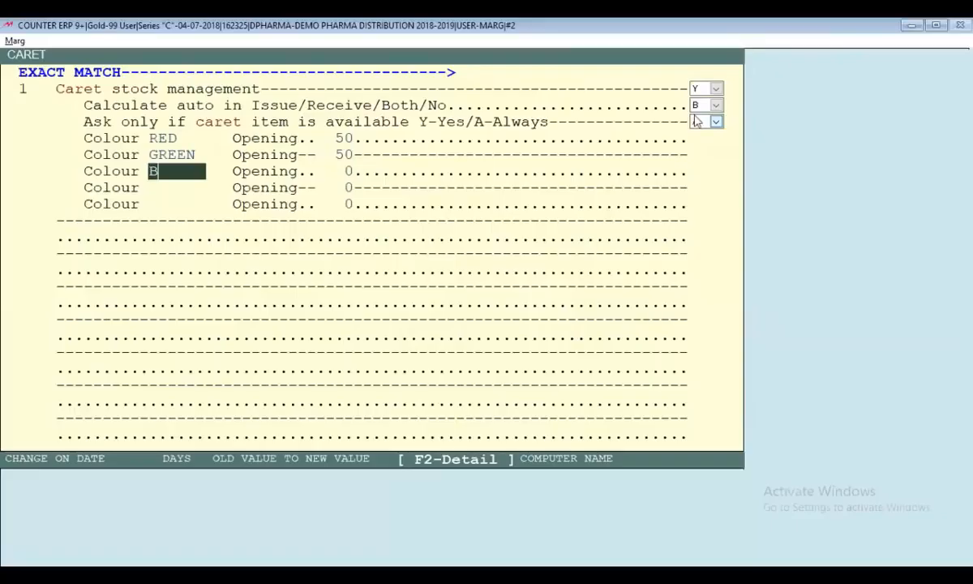
type("LUE")
key("Return")
type("50")
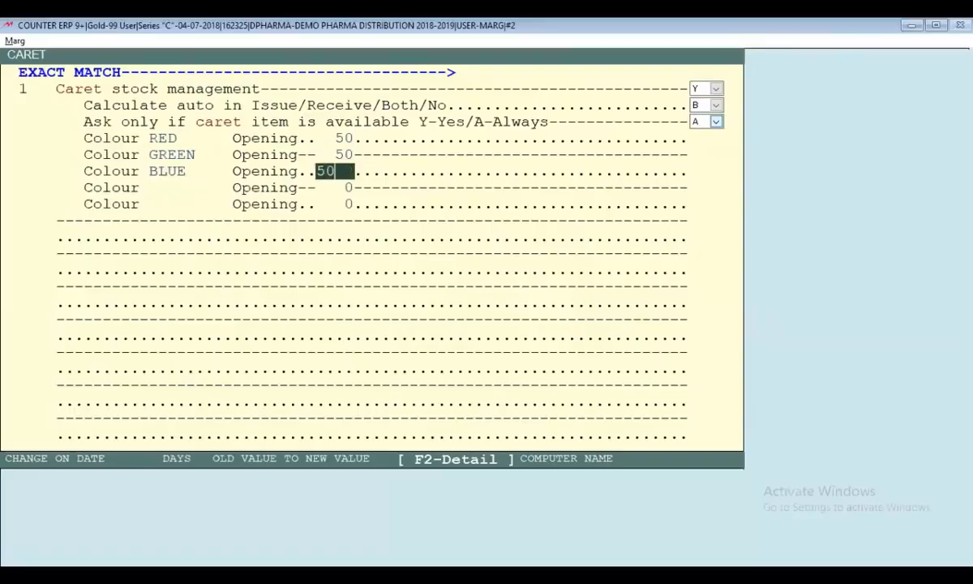
key("Return")
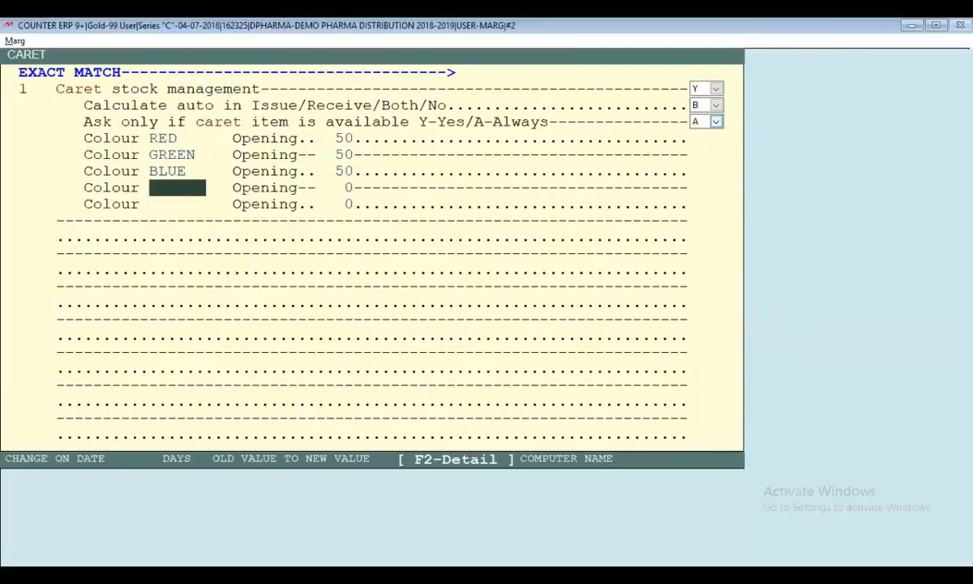
type("BLACK")
key("Return")
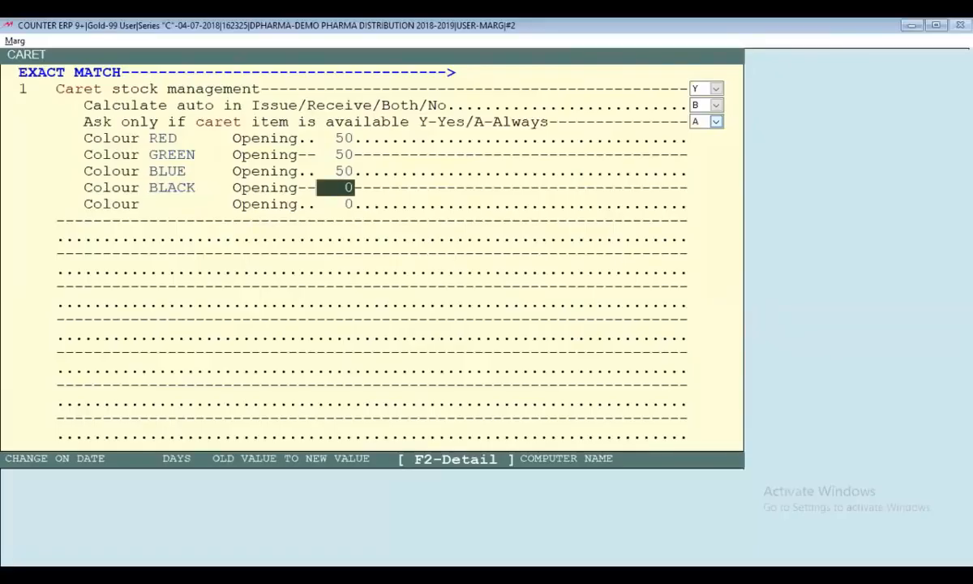
type("50")
key("Return")
type("WHITE")
key("Return")
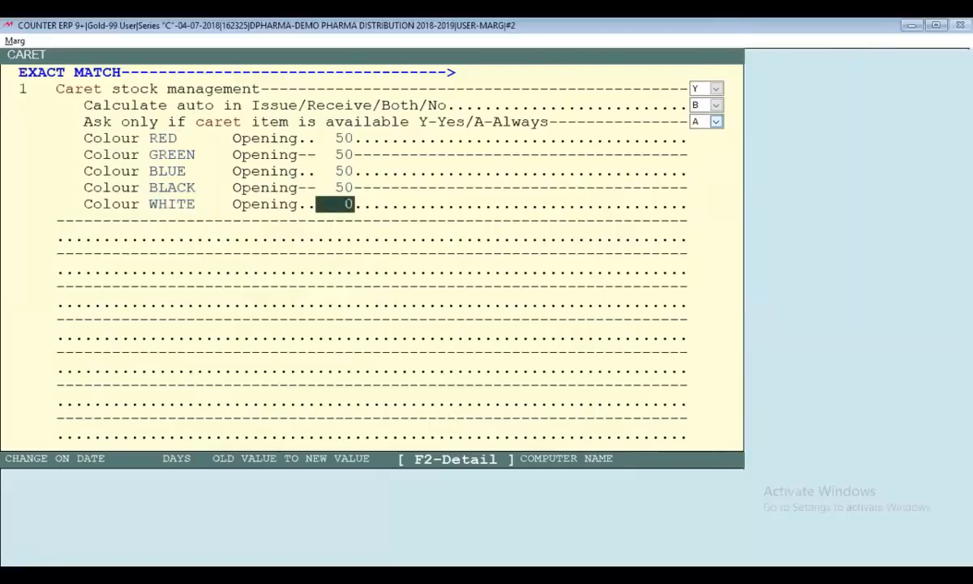
type("50")
Close the caret controls and leave the Control Room, answering the save changes prompt
key("Escape")
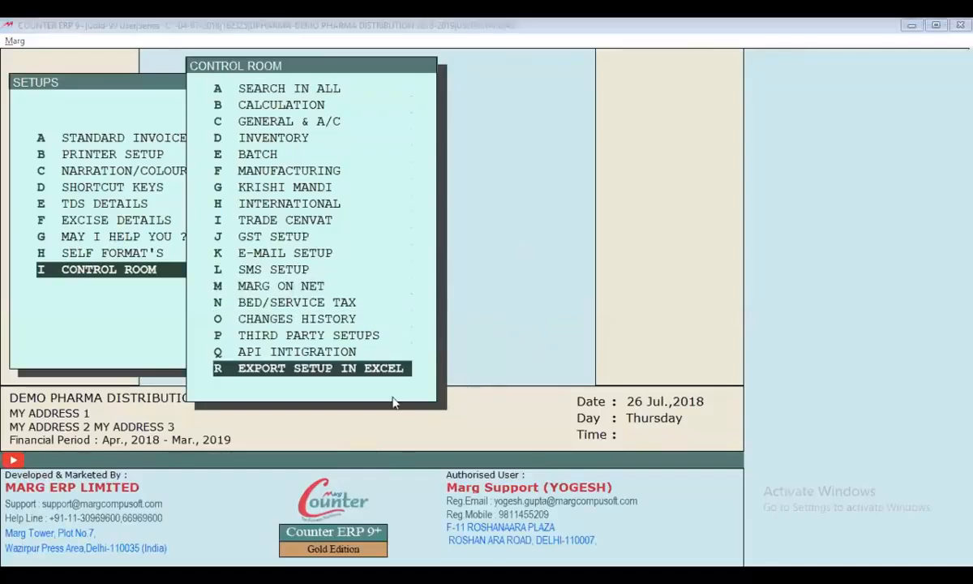
left_click(422, 192)
key("Escape")
key("Escape")
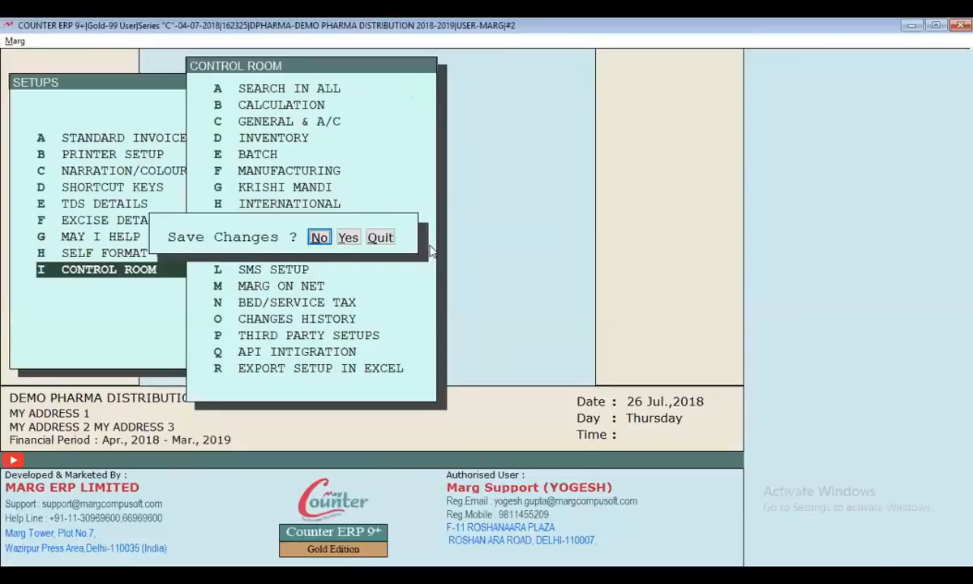
key("Return")
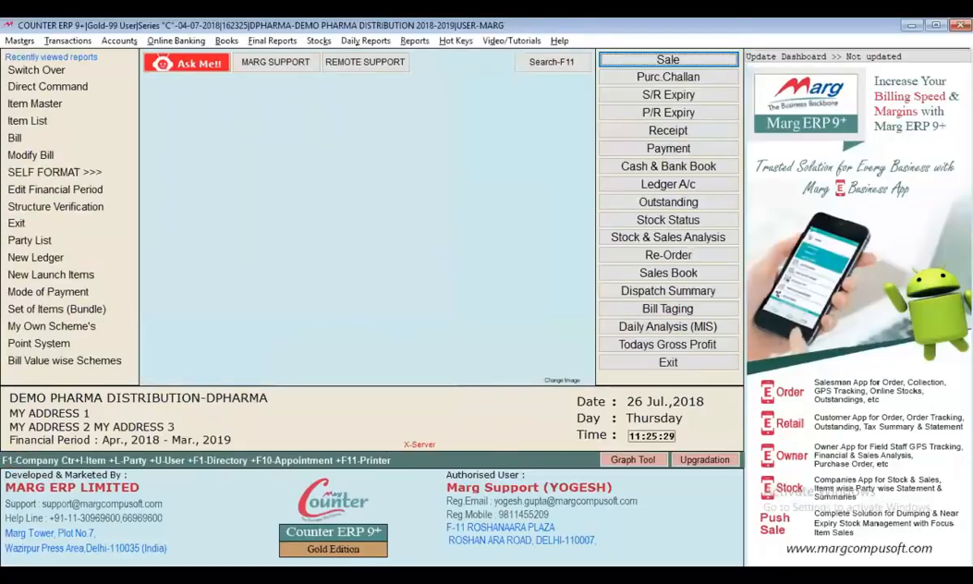
key("alt+m")
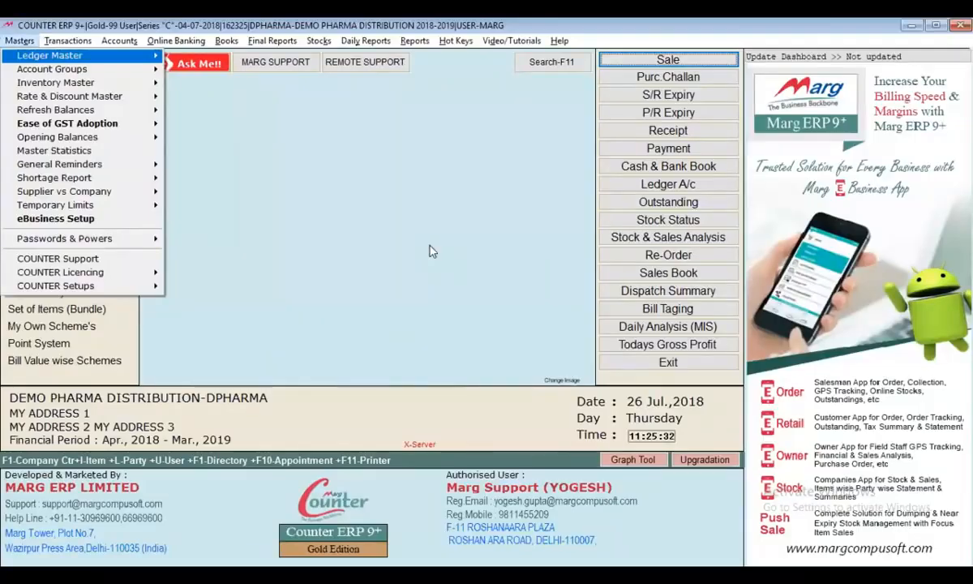
key("Escape")
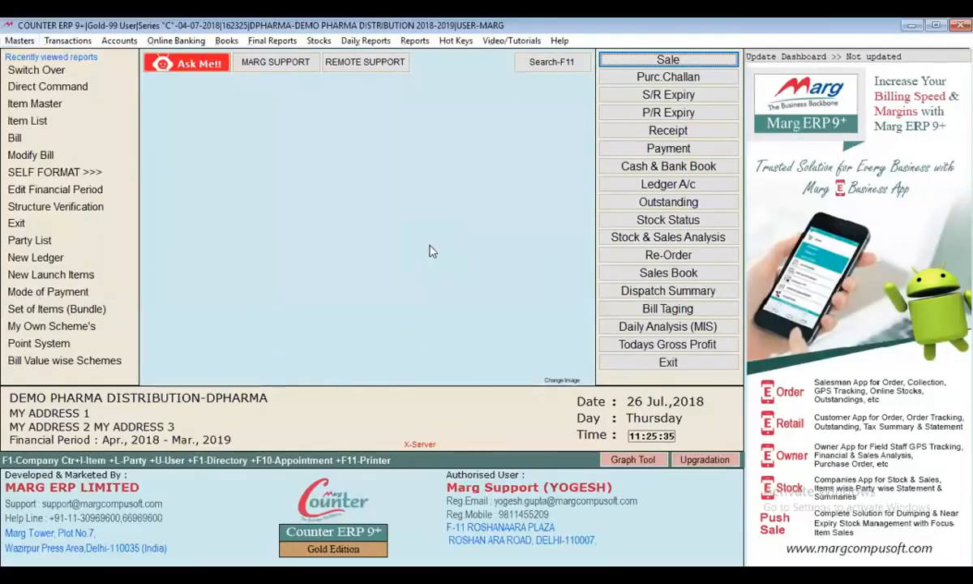
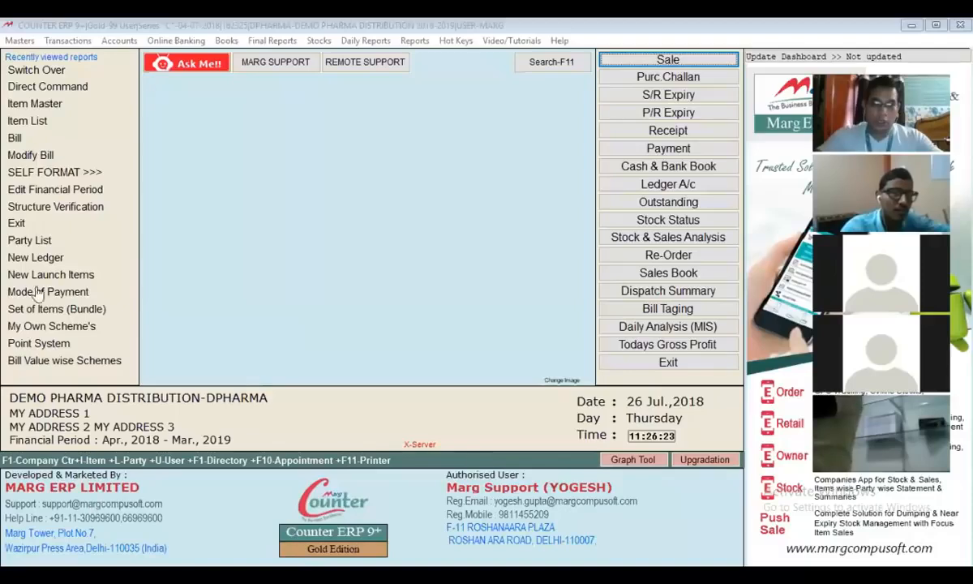
Start a new product MILK in the Item Master with unit ML and decimal set to Yes
left_click(273, 198)
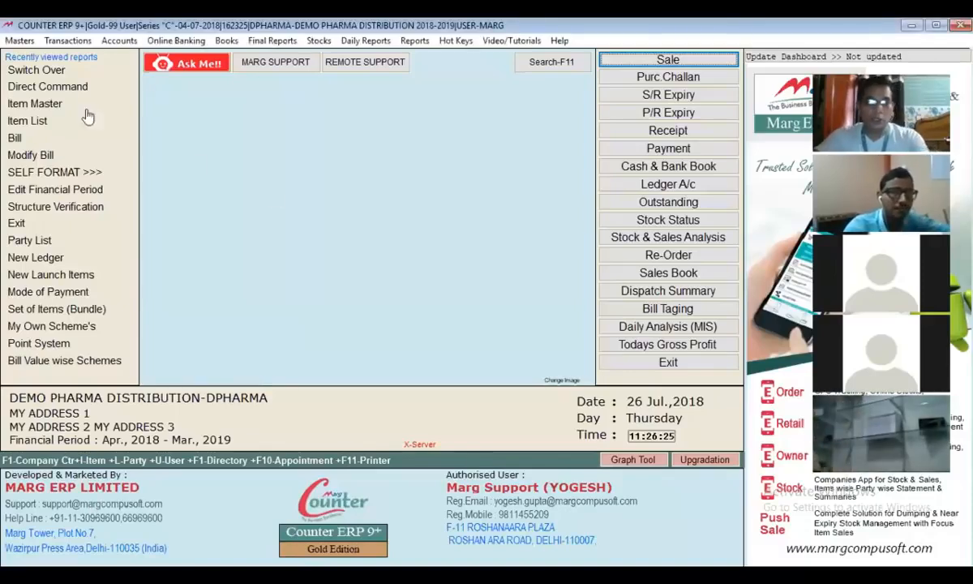
left_click(19, 42)
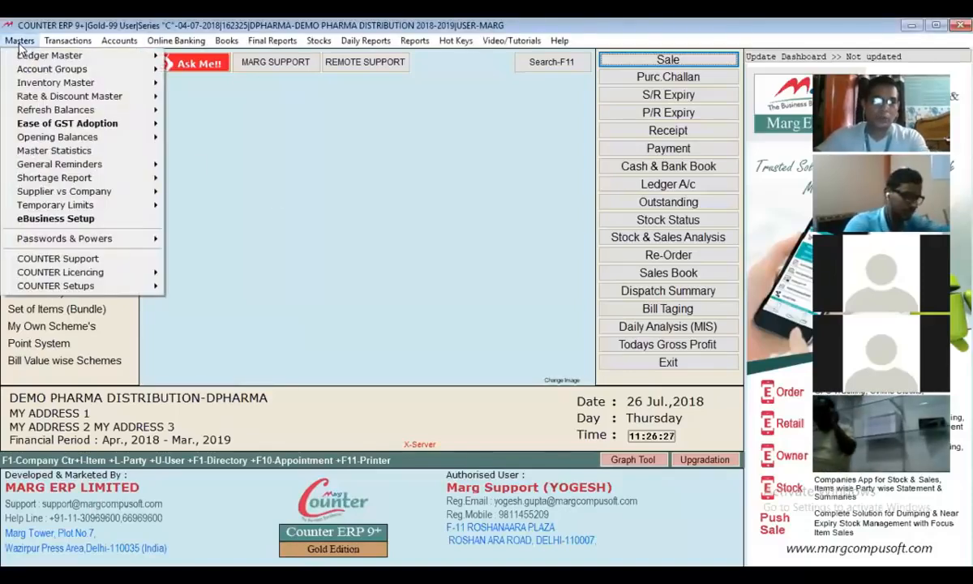
key("Down")
key("Down")
key("Down")
key("Right")
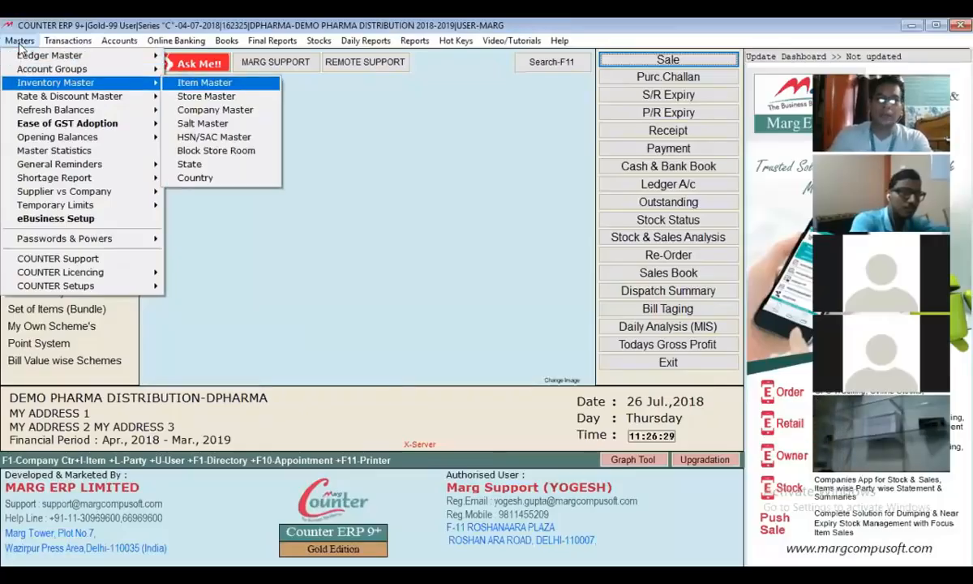
key("Return")
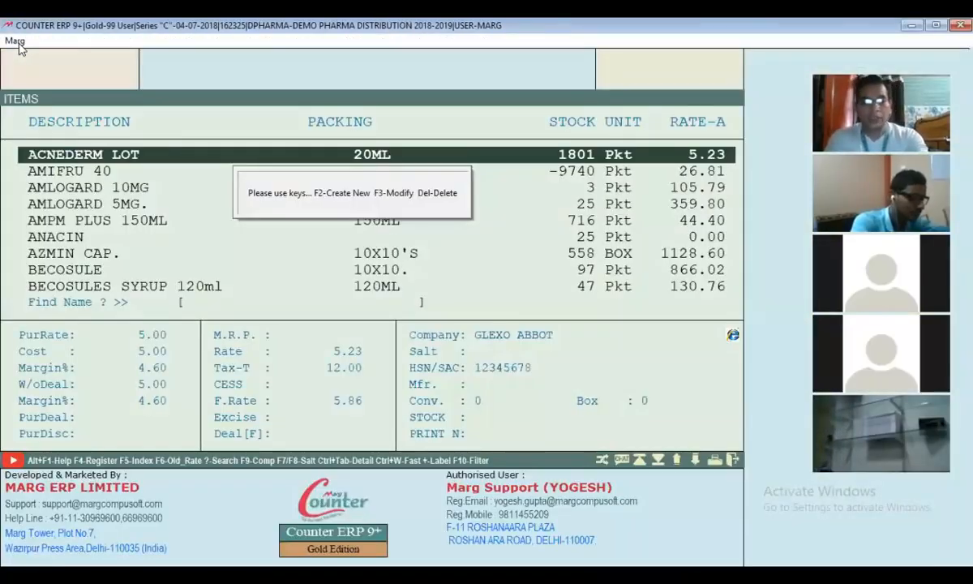
key("F2")
type("MILK")
key("Return")
key("Return")
key("Return")
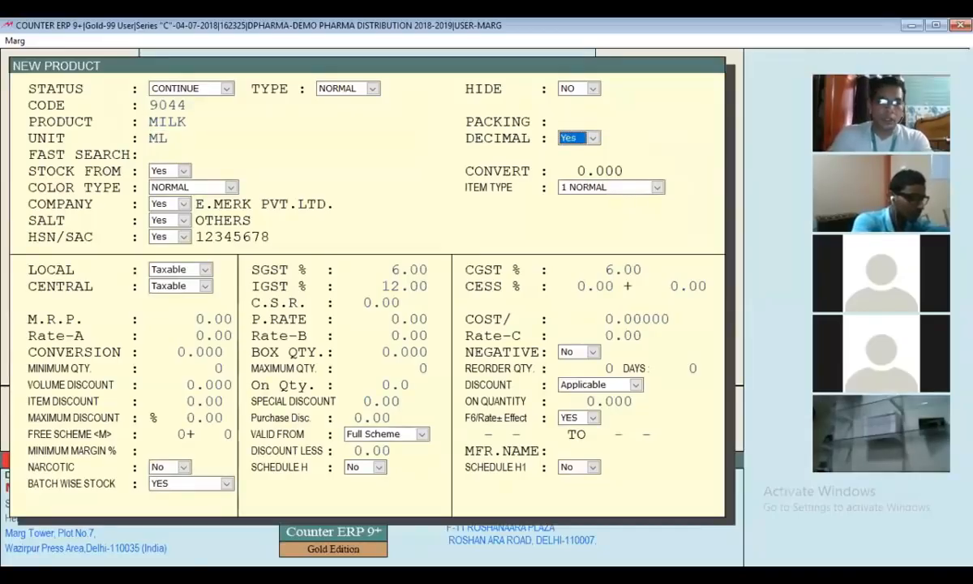
key("Return")
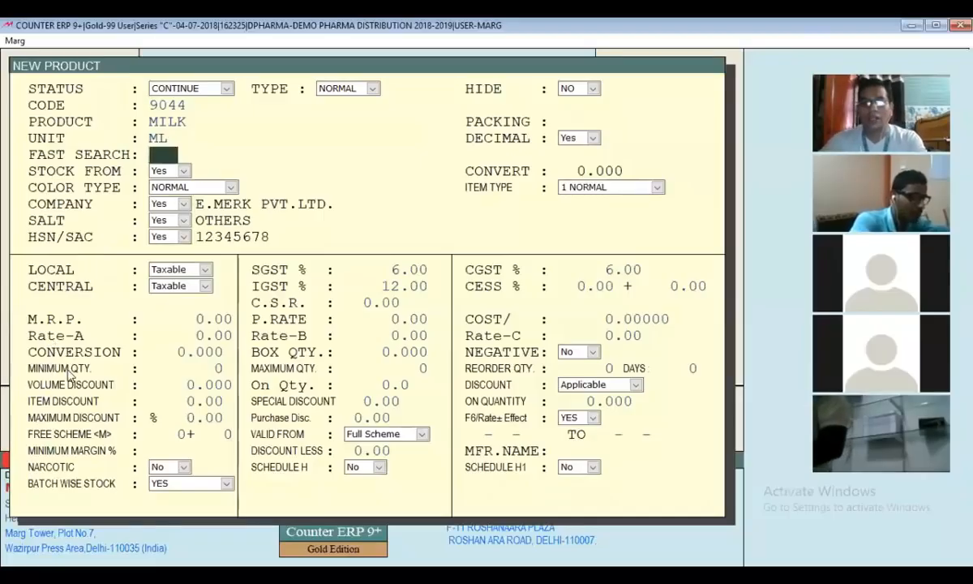
Abandon the new MILK product entry and leave the Item Master
key("Escape")
key("Escape")
key("Escape")
key("y")
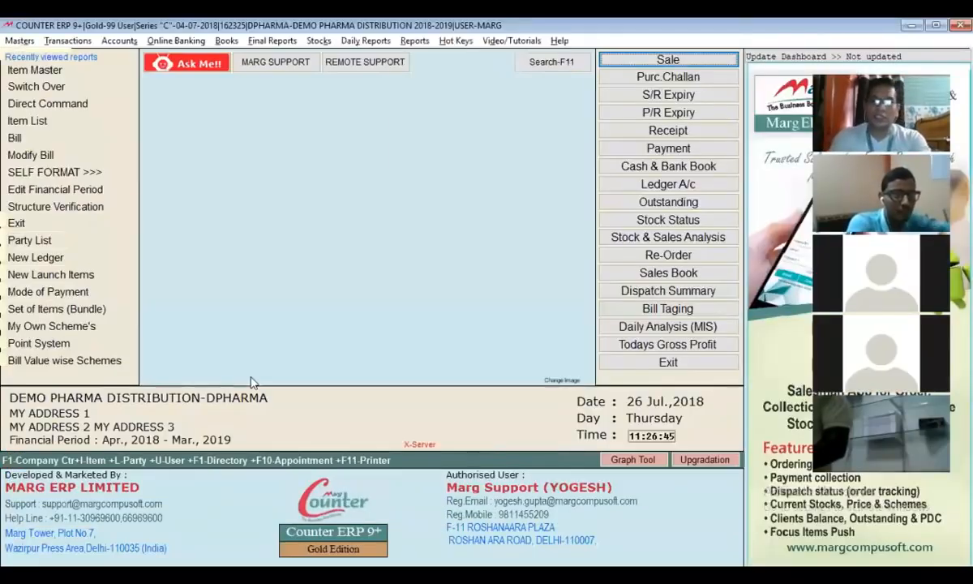
Run the Database Upgradation Utility for all data files with confirmation set to No, authorising it with SURE
key("alt+r")
key("m")
key("Return")
type("SURE")
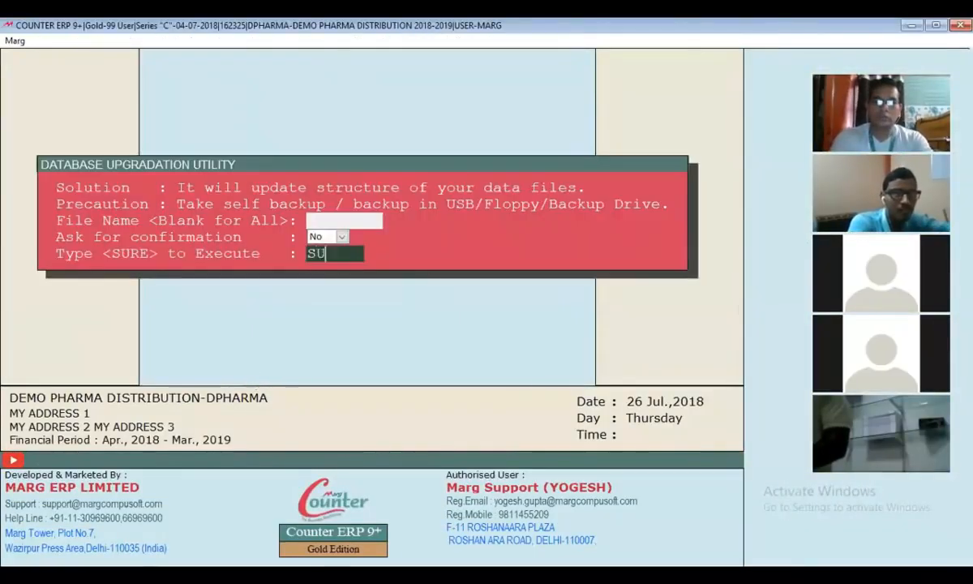
key("Return")
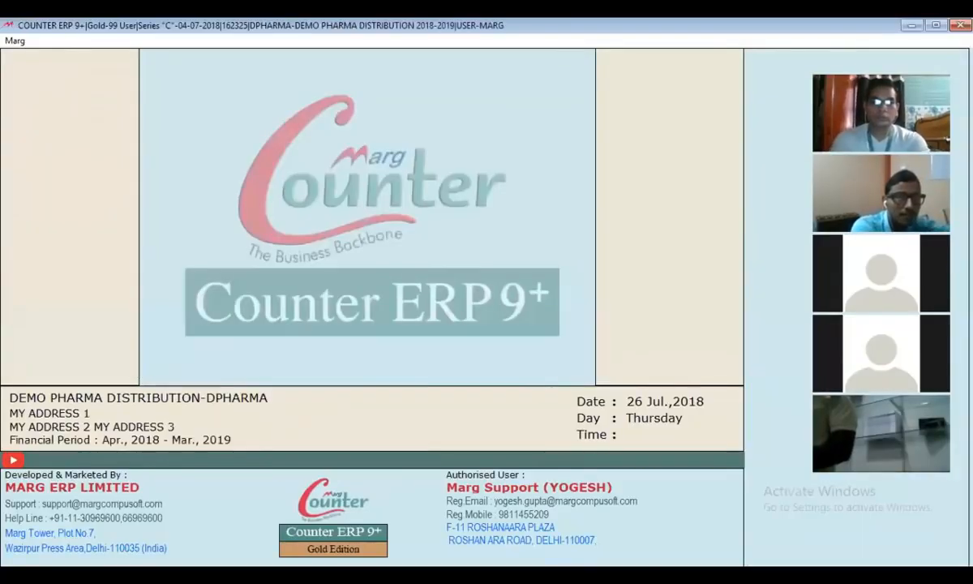
Close the upgradation utility and start a new product MILK in the Item Master with unit ML and decimal set to Yes
key("Return")
key("Escape")
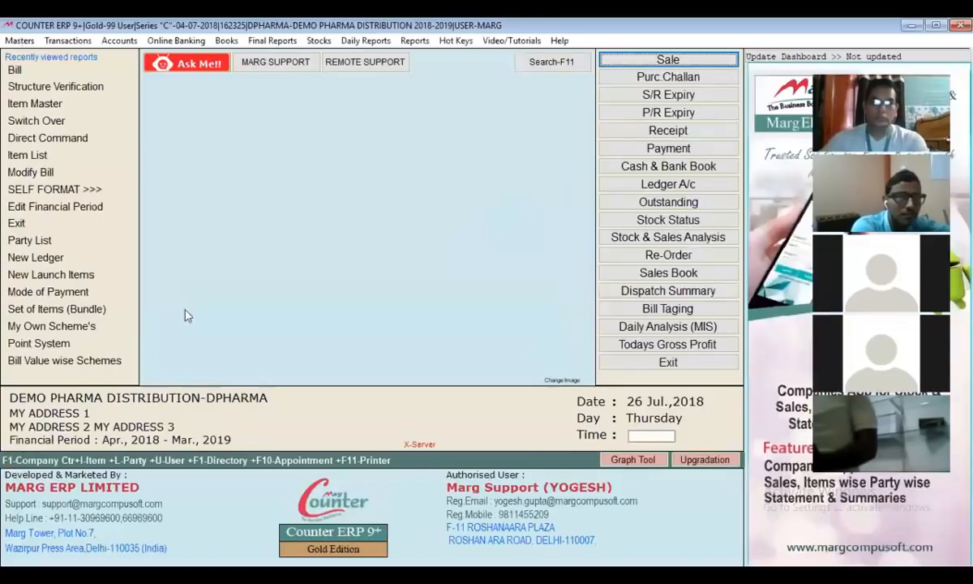
left_click(16, 40)
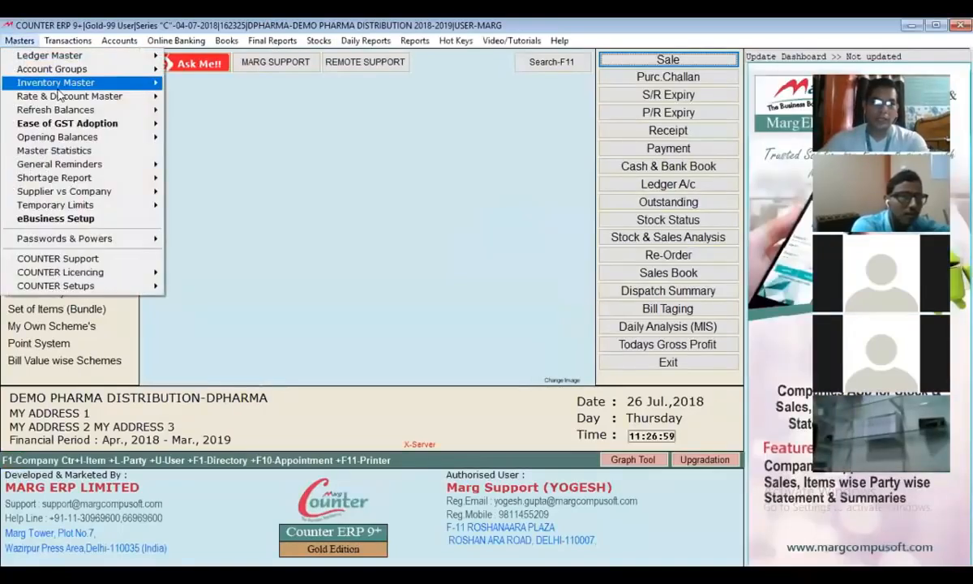
mouse_move(59, 82)
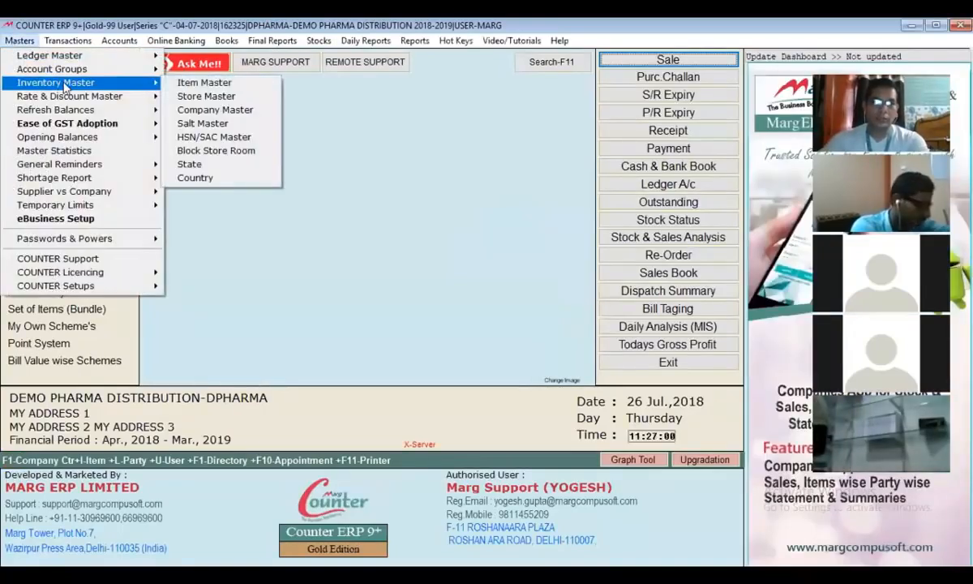
left_click(194, 84)
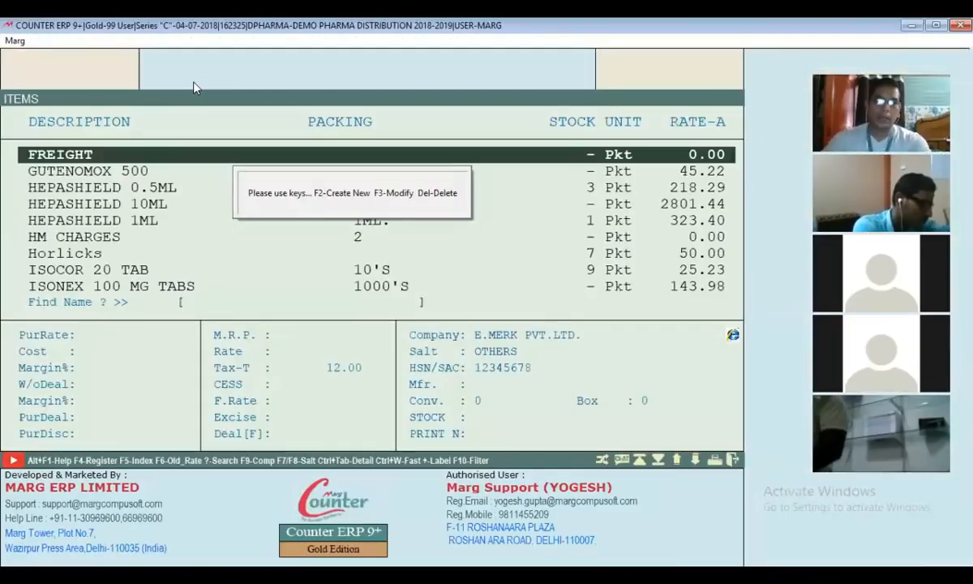
key("F2")
type("MILK")
key("Return")
key("Return")
key("Return")
key("Return")
key("Return")
key("Return")
key("Return")
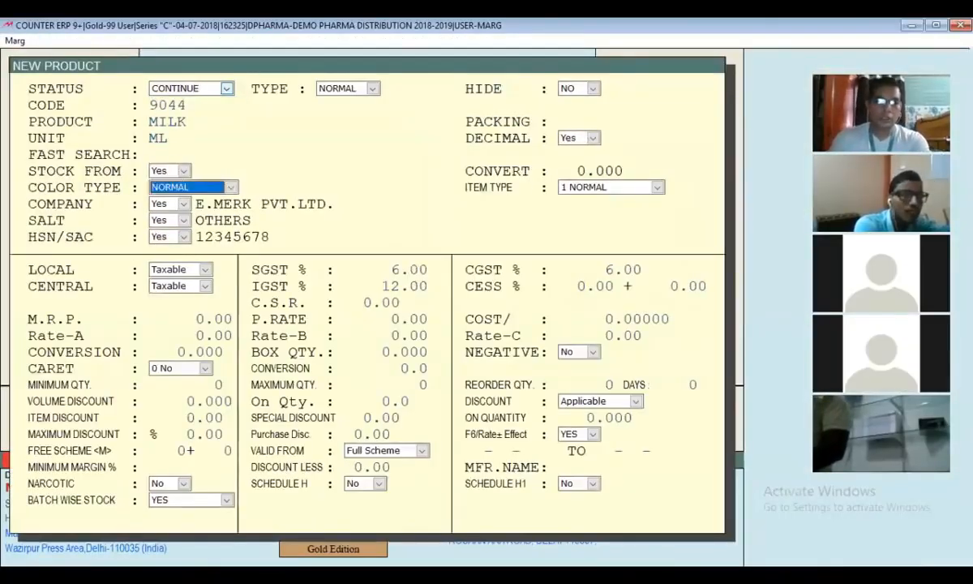
Set the MILK product's caret to 1 RED with a caret conversion of 20
key("Return")
key("Return")
key("Return")
key("Return")
key("Return")
key("Return")
key("Return")
key("Return")
key("Return")
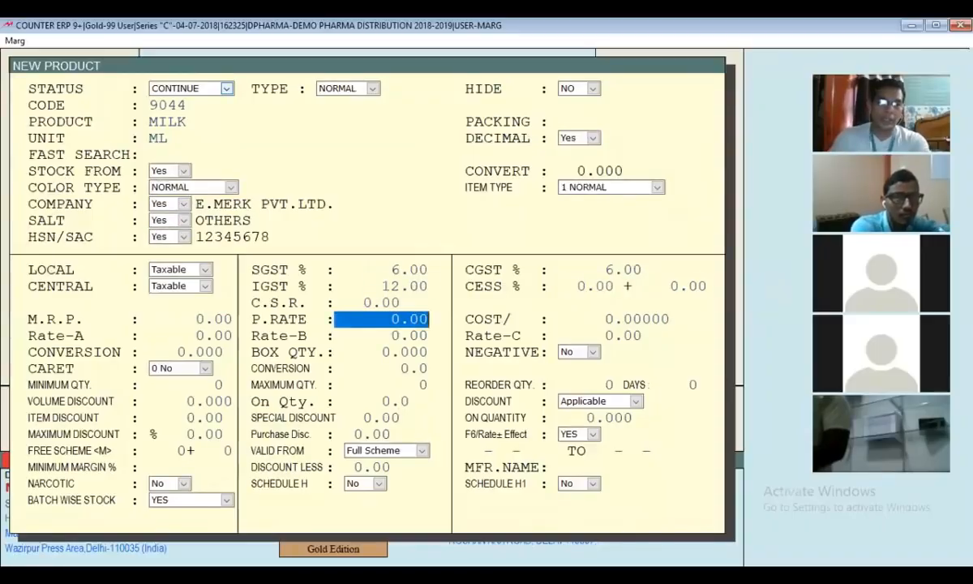
key("Return")
key("space")
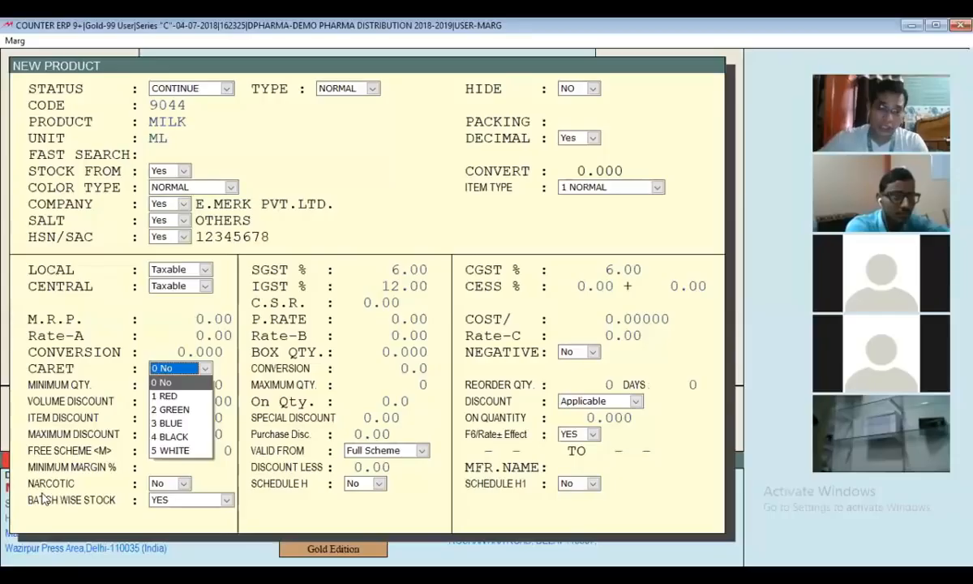
left_click(111, 497)
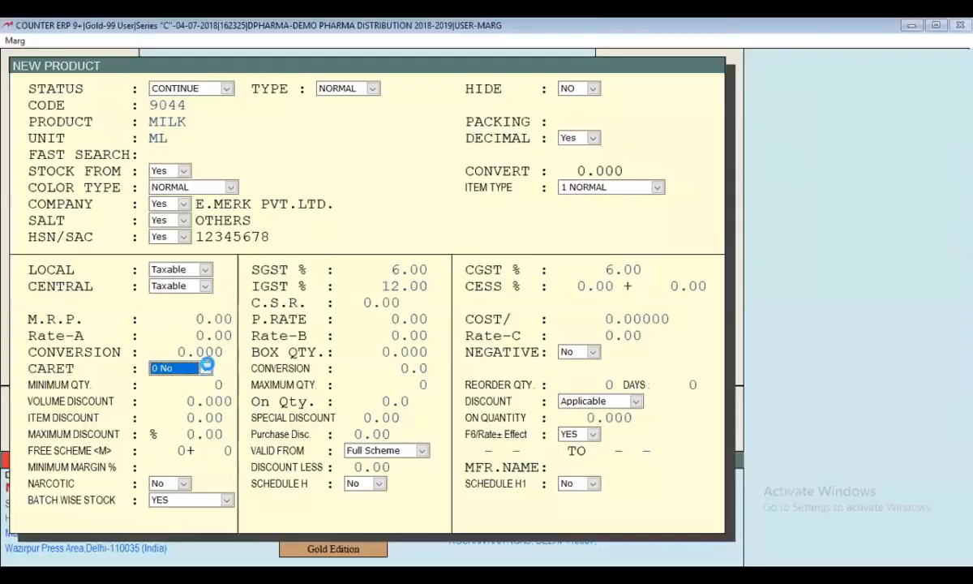
left_click(206, 369)
left_click(179, 395)
key("Return")
key("Return")
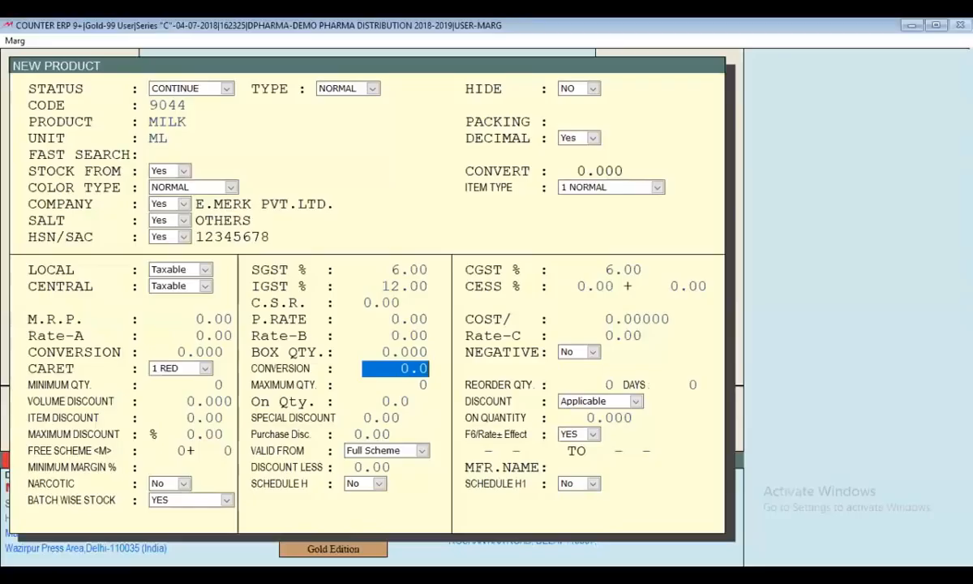
type("20")
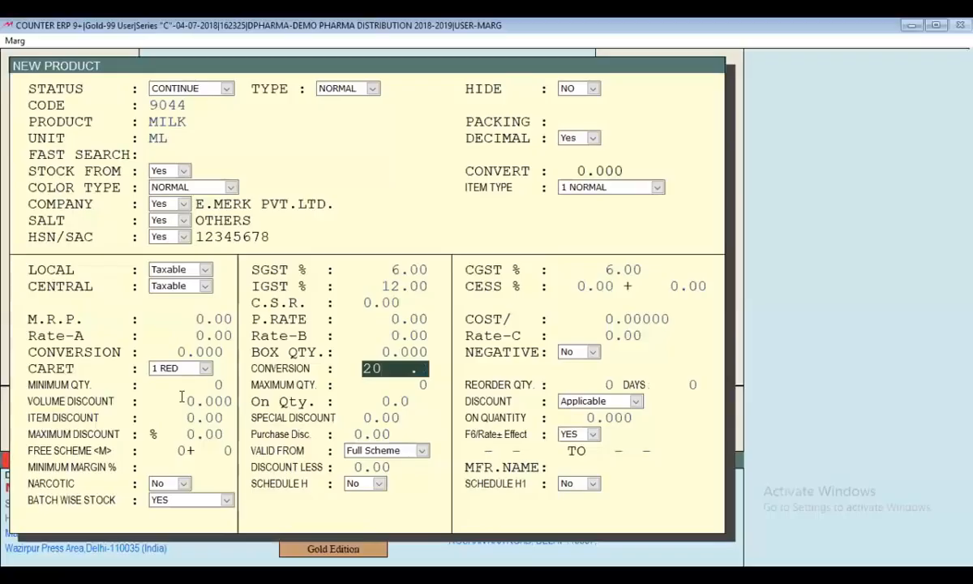
key("Return")
Save the new MILK product and leave the Item Master
key("Return")
key("Return")
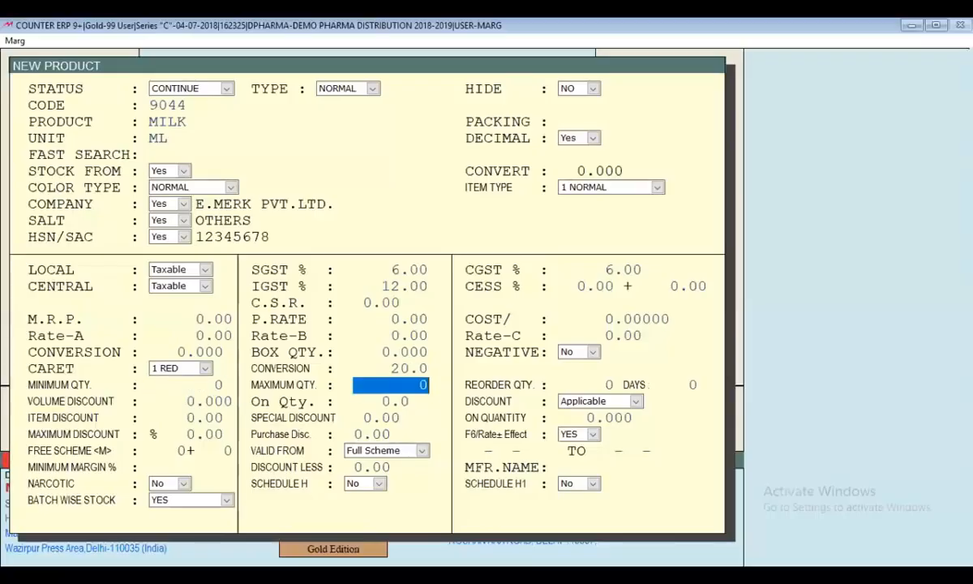
key("Page_Down")
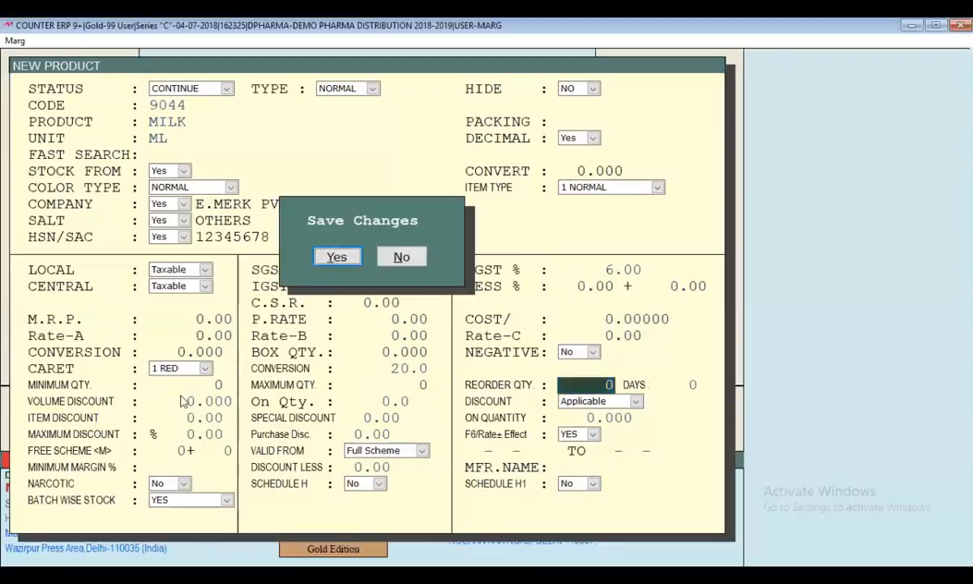
key("Return")
key("Escape")
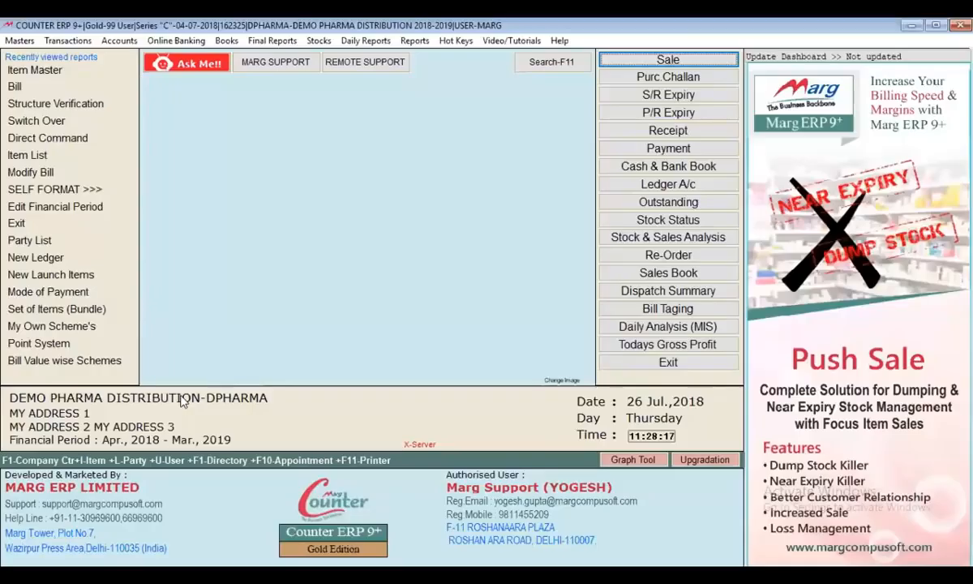
Start a new sale bill and select the customer's ledger by name
key("Return")
key("Return")
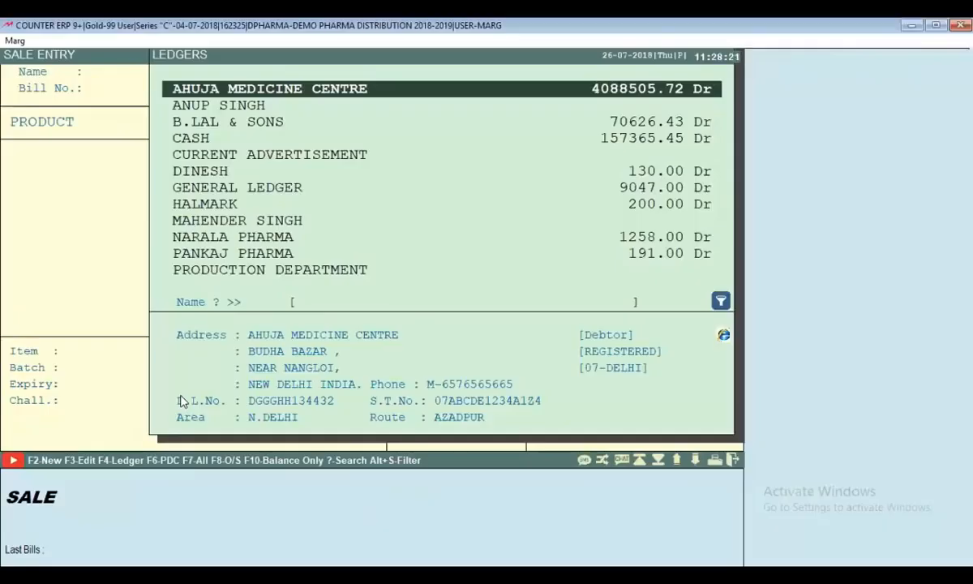
type("DINE")
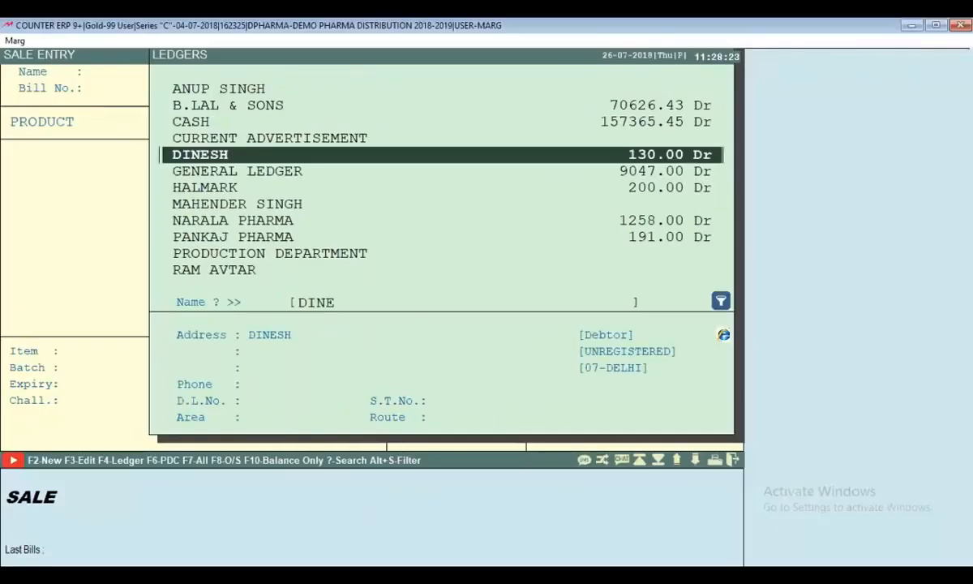
key("Return")
key("Return")
key("Return")
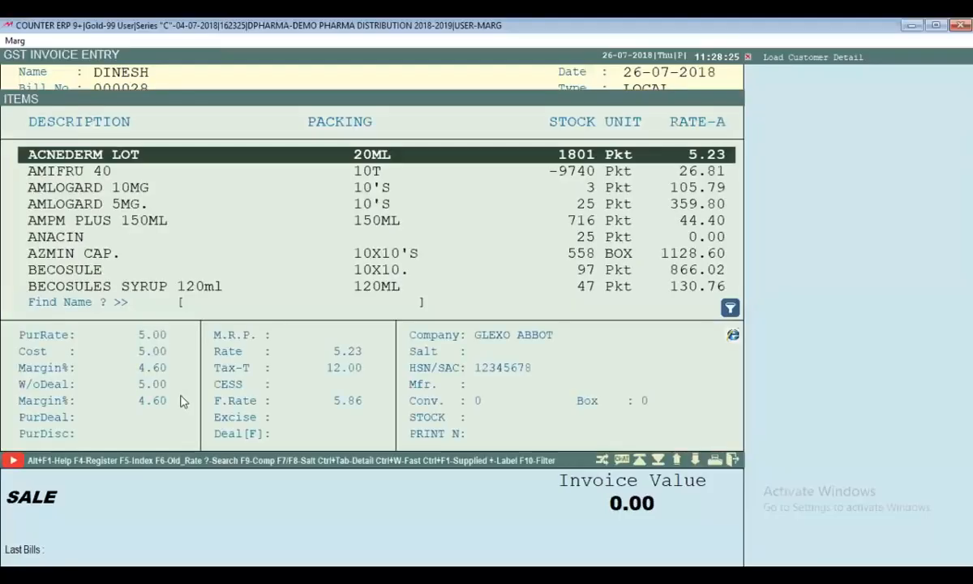
Add MILK to the bill with quantity 3 and rate 50, keeping the default batch details
type("MILK")
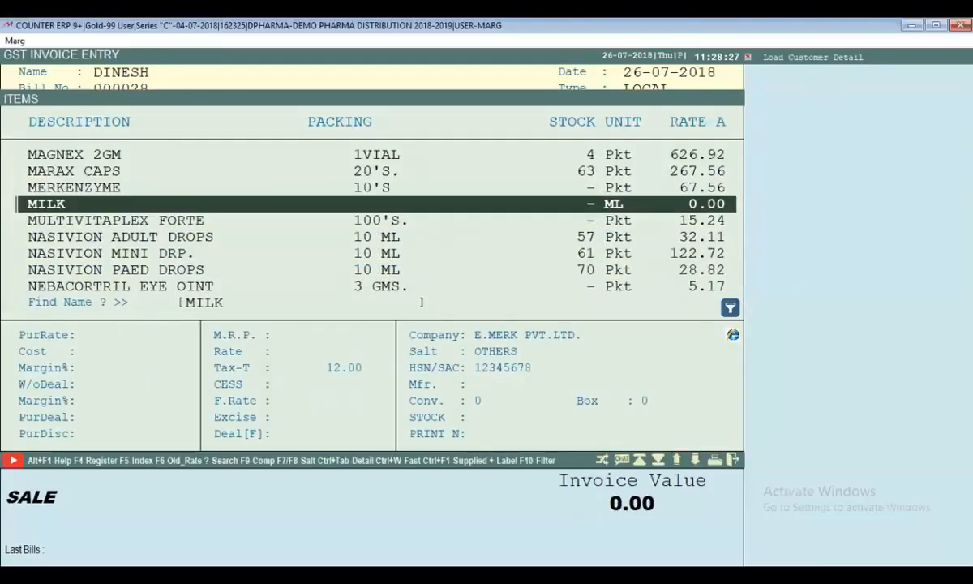
key("Return")
key("Return")
key("Return")
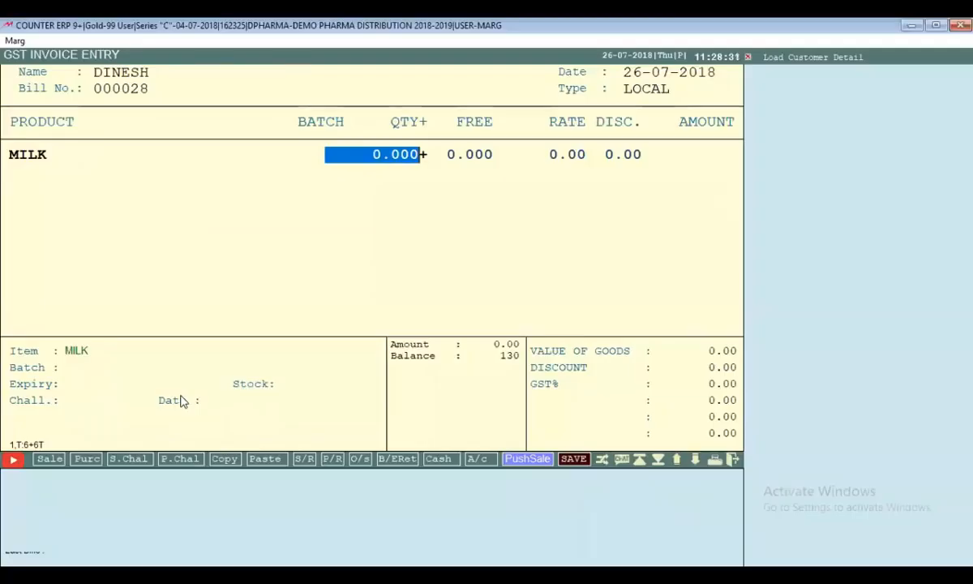
type("3")
key("Return")
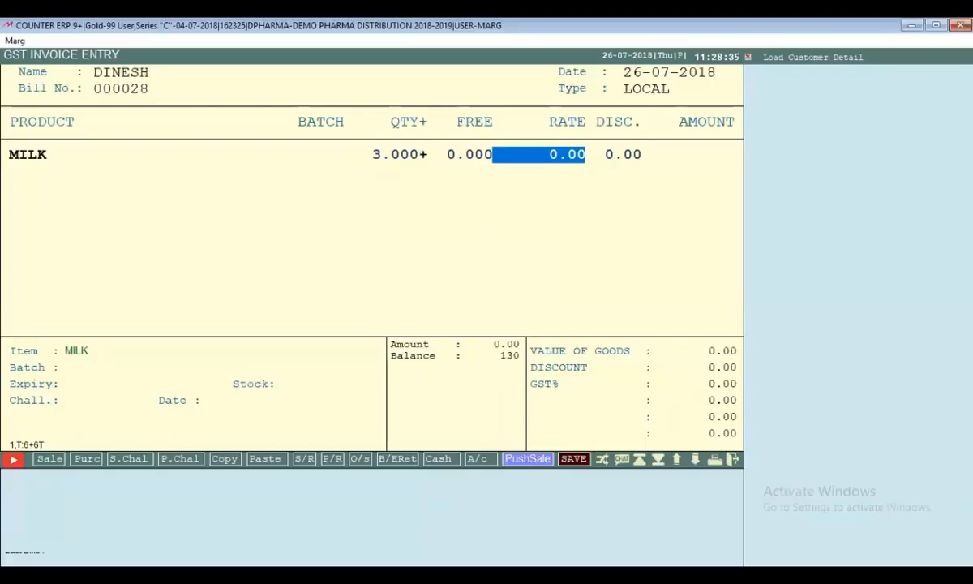
type("50")
key("Return")
key("Return")
key("Return")
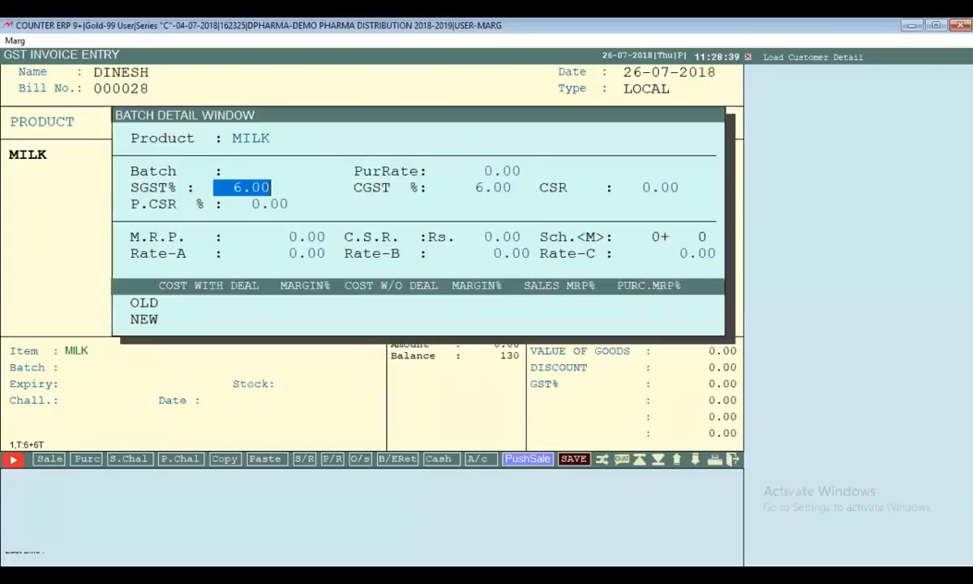
key("Escape")
Finish the bill with no cash received, accept the caret details unchanged, and print one copy
key("Escape")
key("Escape")
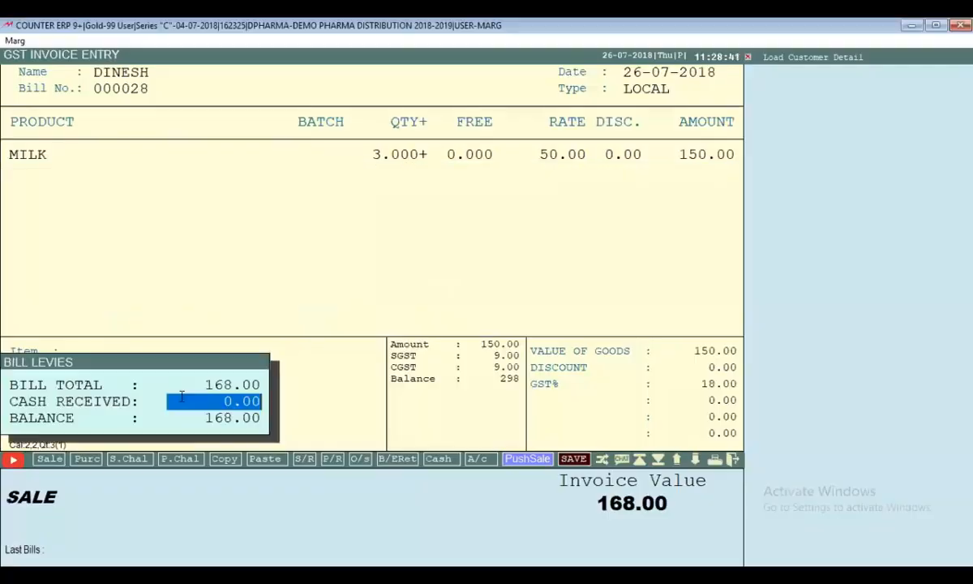
key("Return")
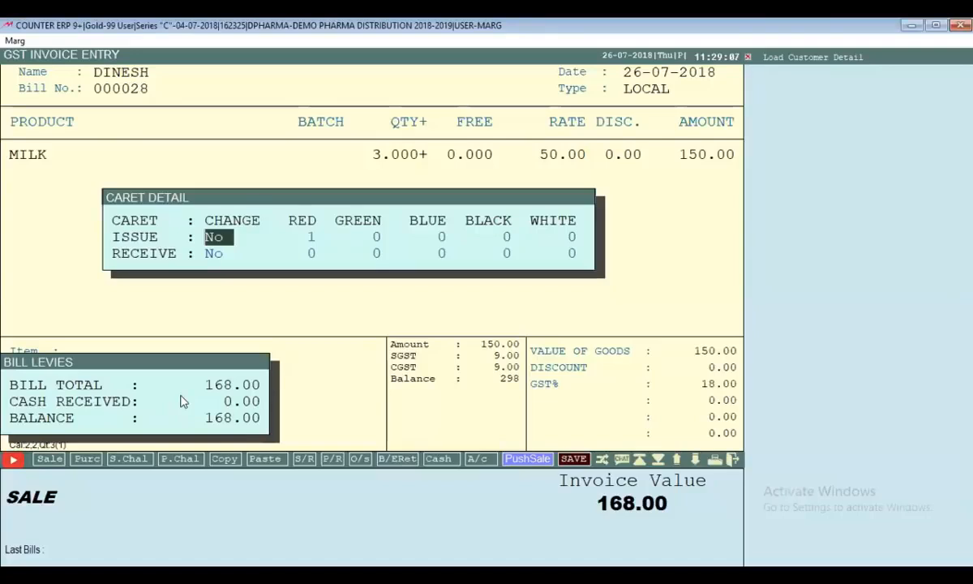
key("Escape")
key("Return")
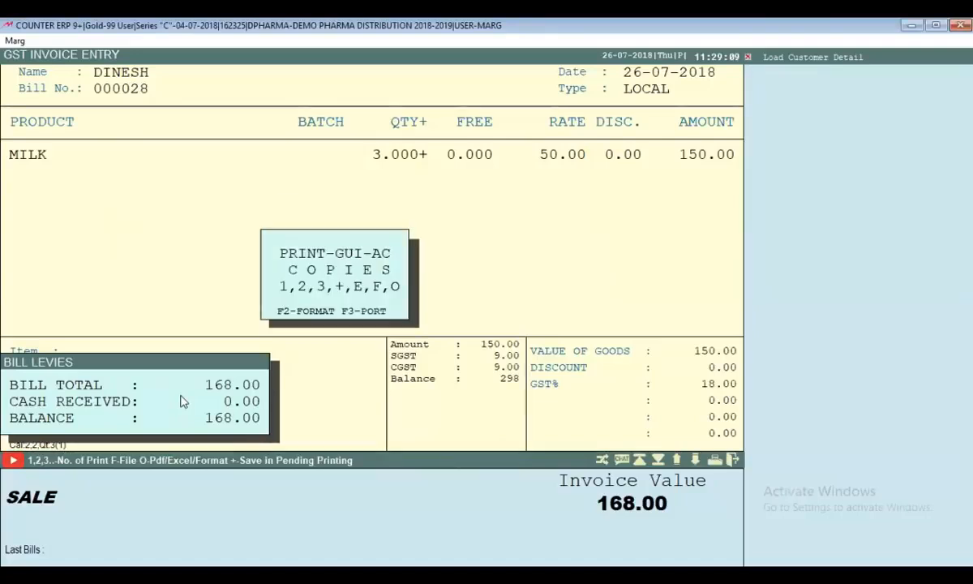
key("1")
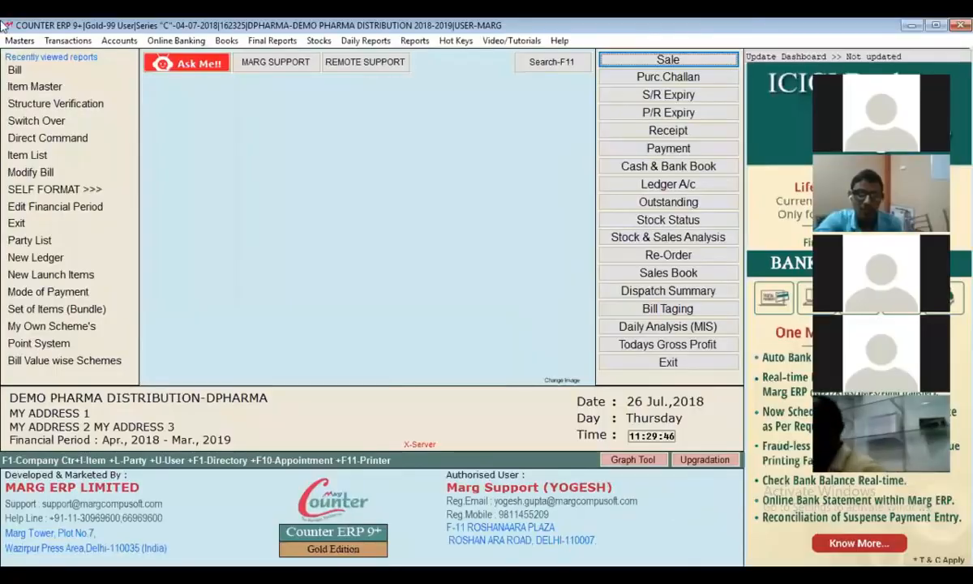
Open the Self Format setup and enter the software provider password
left_click(19, 40)
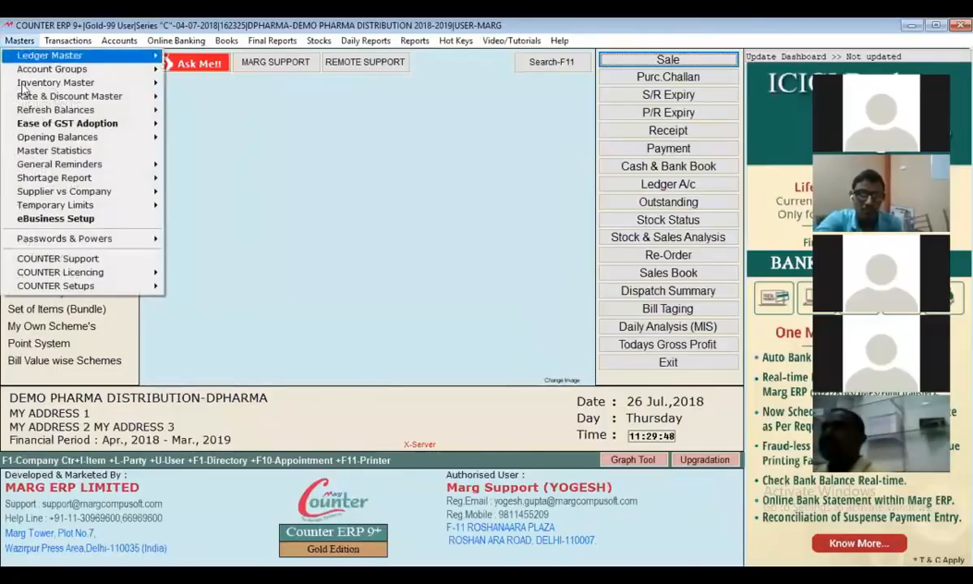
mouse_move(105, 289)
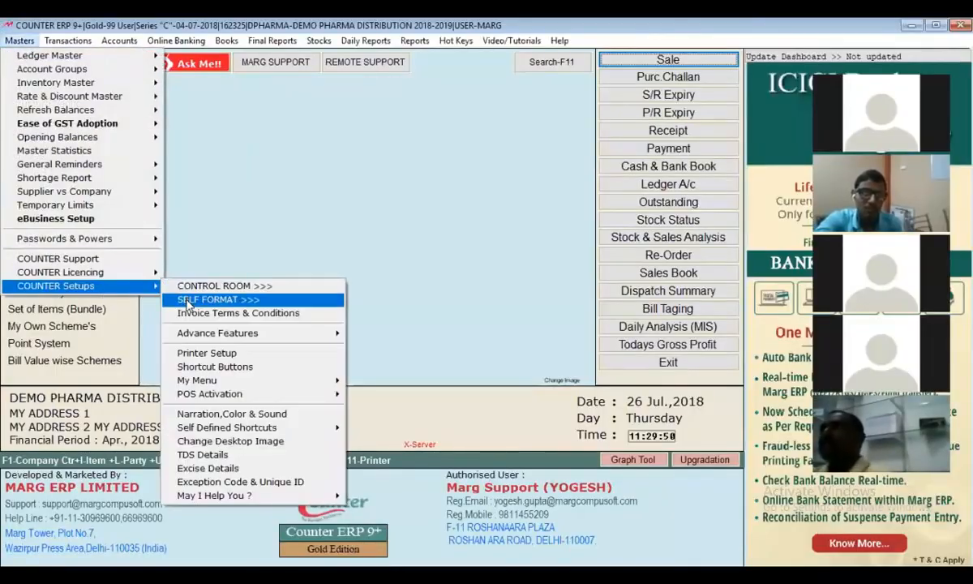
left_click(188, 300)
type("***")
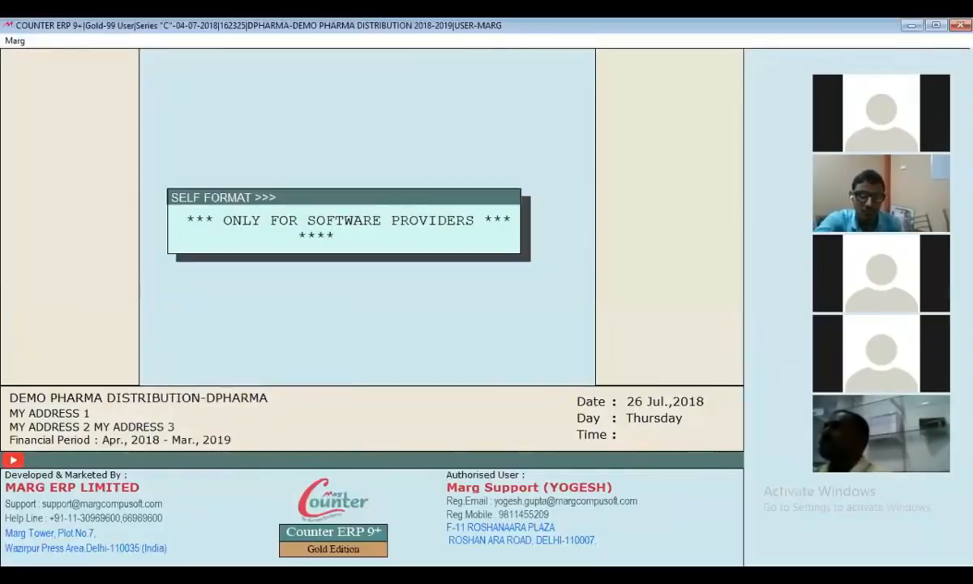
type("*")
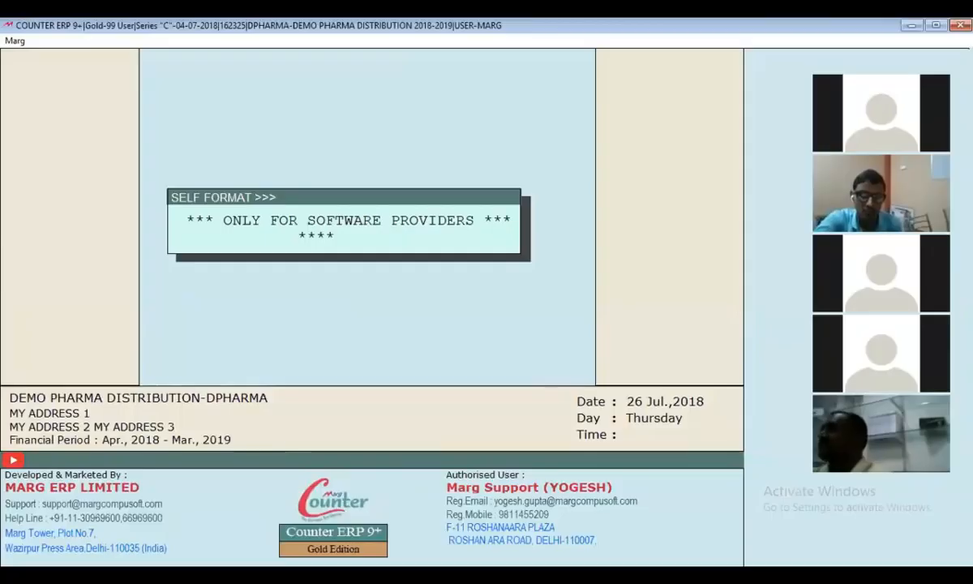
type("***")
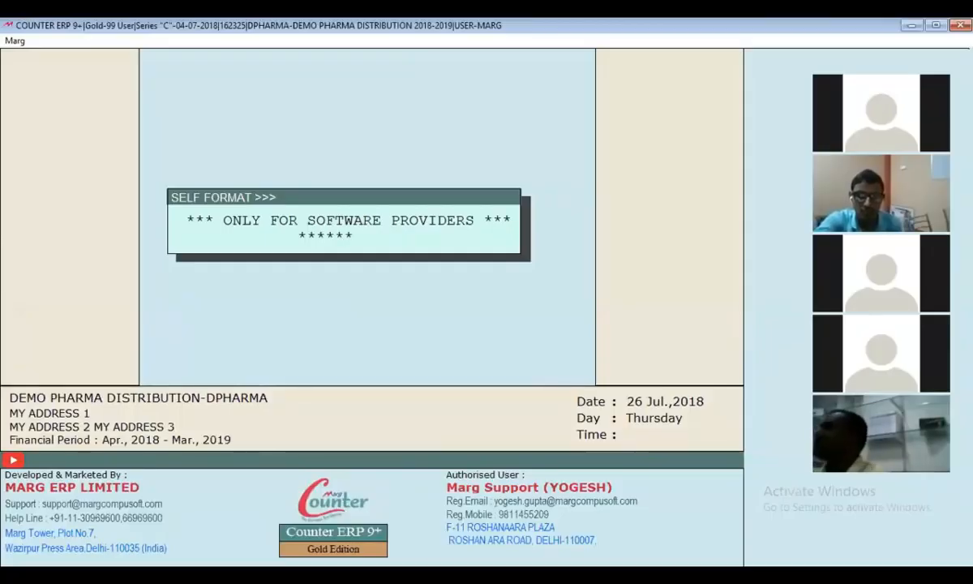
key("Return")
Open invoice format AC, Full Page Local, among the Invoice Format-GUI formats
key("Down")
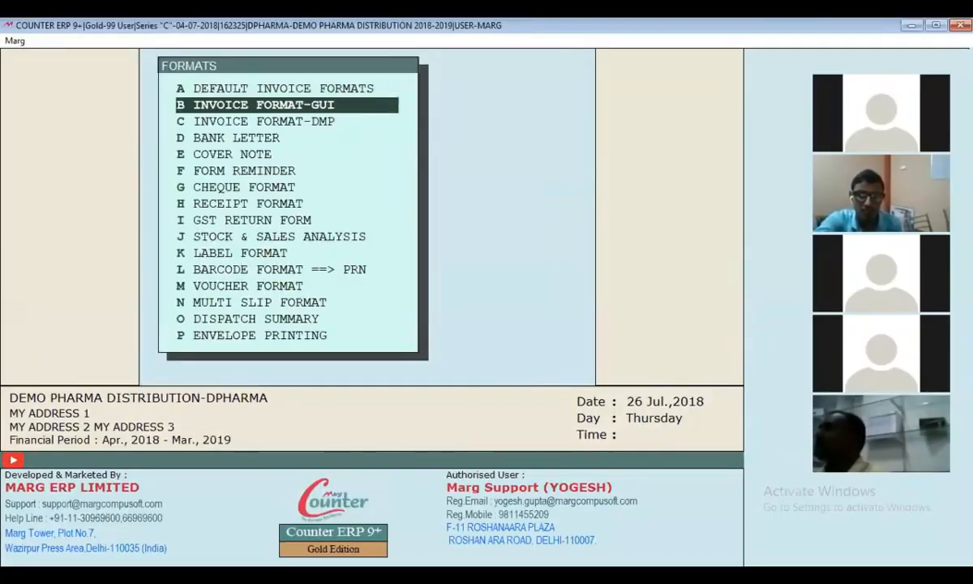
key("Return")
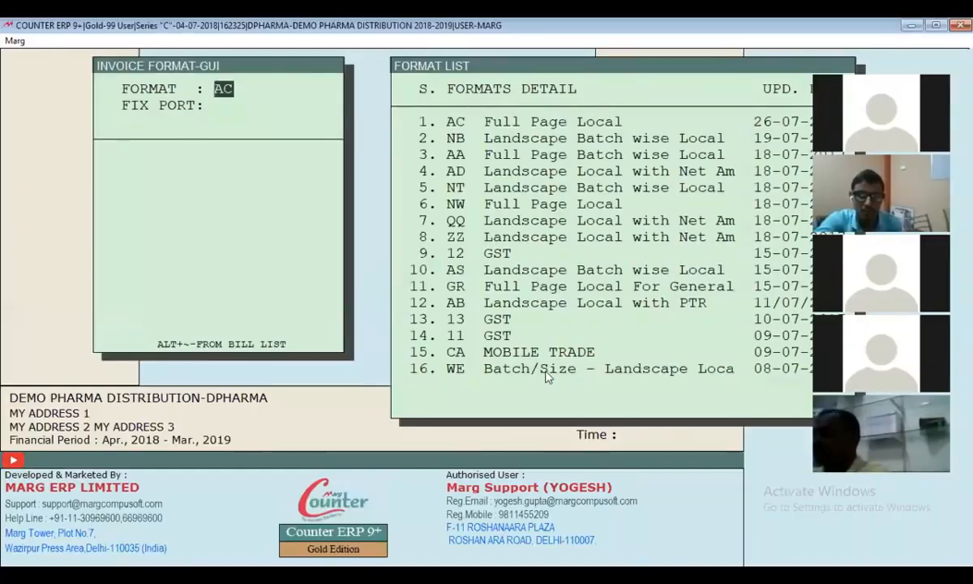
left_click(159, 188)
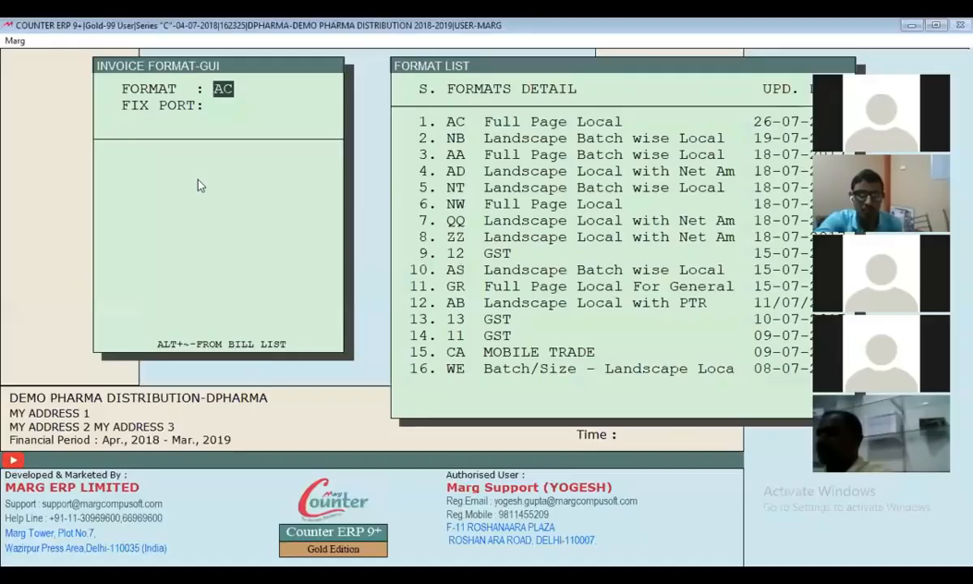
key("Return")
key("Return")
key("Return")
Import a format file from the Desktop folder into invoice format AC, confirming with RESTORE
key("Down")
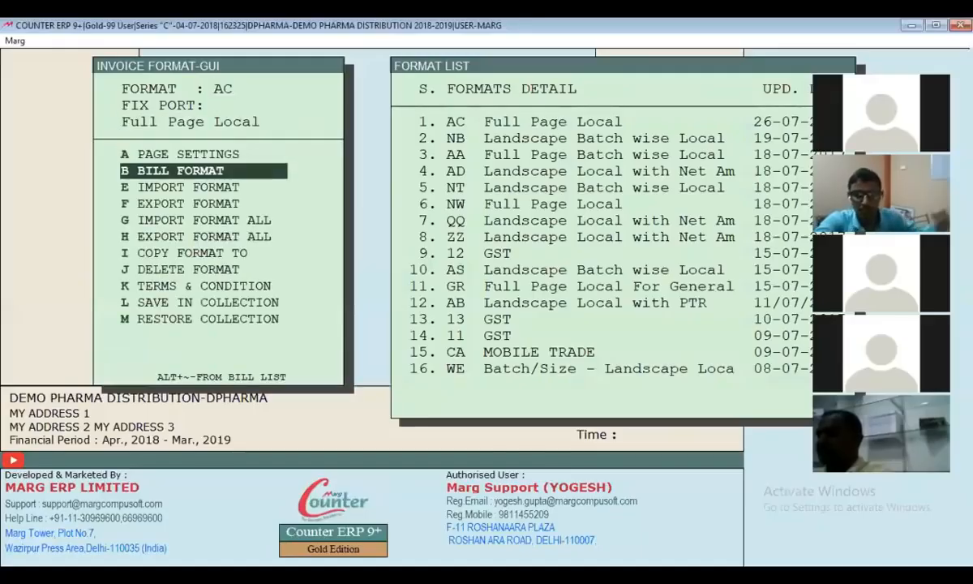
key("Down")
key("Return")
key("Tab")
left_click(359, 135)
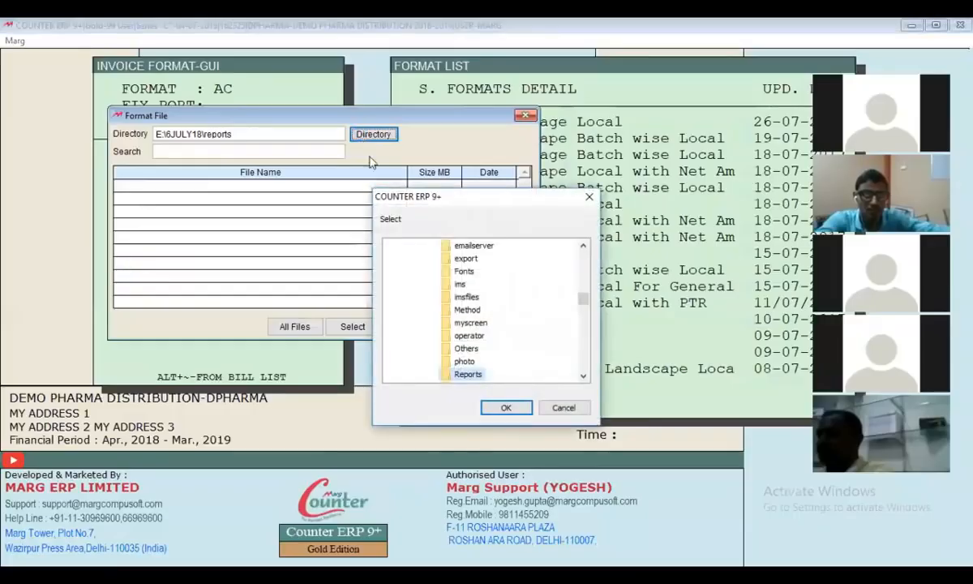
scroll(475, 290, "up", 3)
scroll(475, 290, "down", 3)
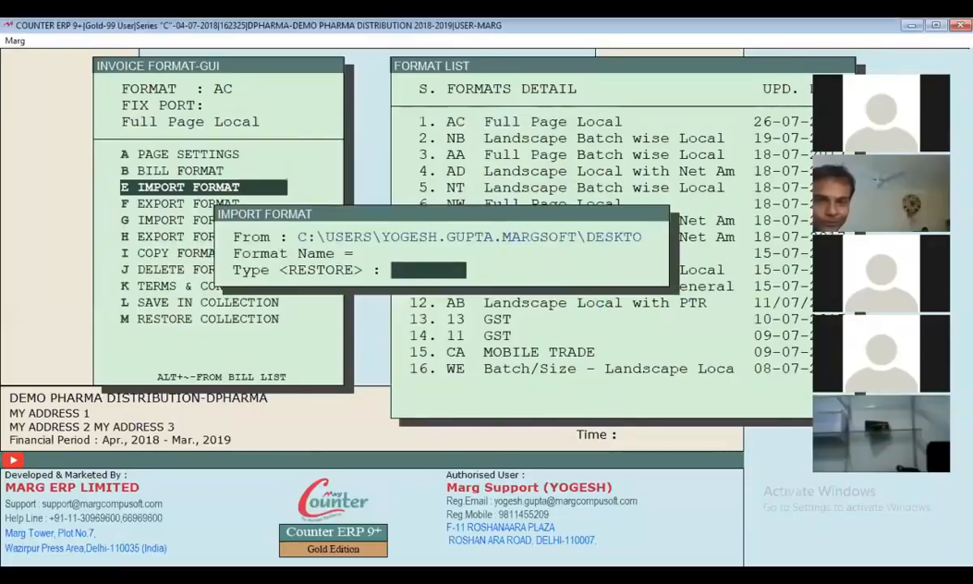
type("RESTORE")
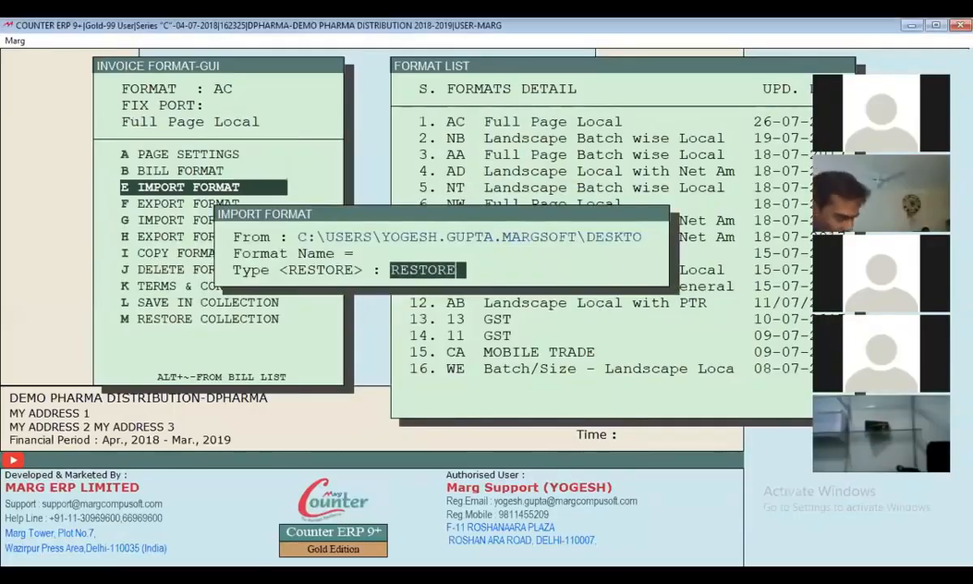
key("Return")
key("Escape")
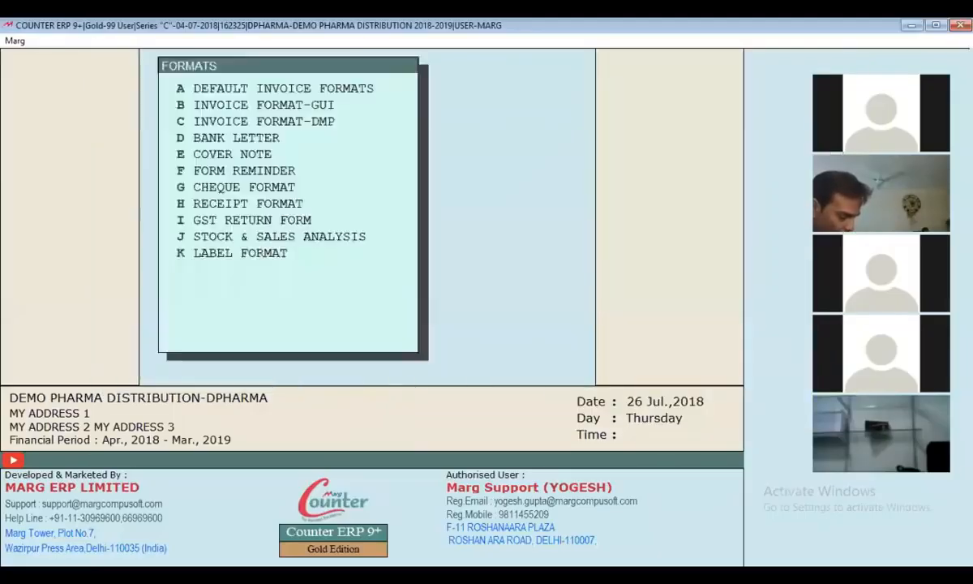
Reopen the last saved MILK bill and preview its invoice to check the CRATE DETAIL table
key("Escape")
key("alt+m")
key("Return")
key("Return")
key("Return")
key("Return")
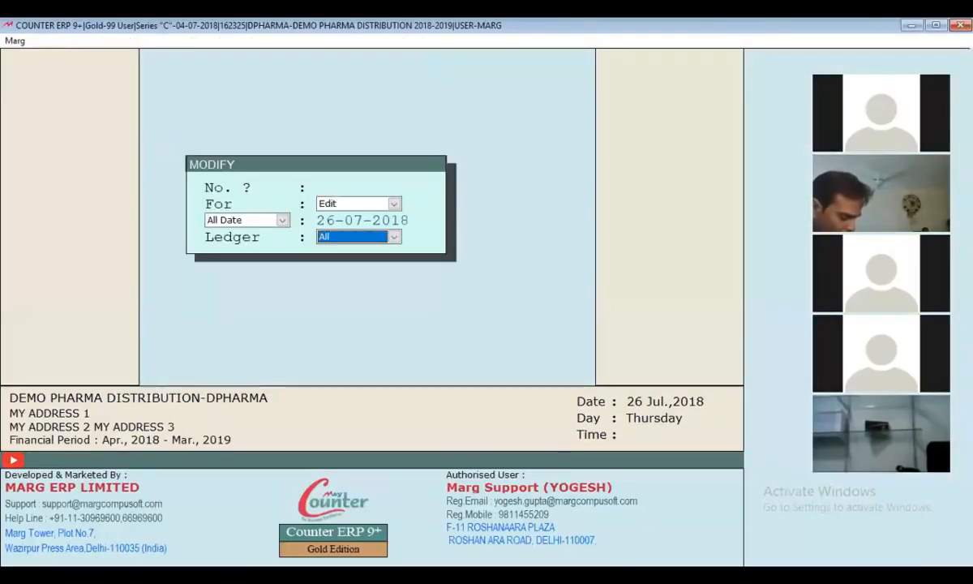
key("Page_Up")
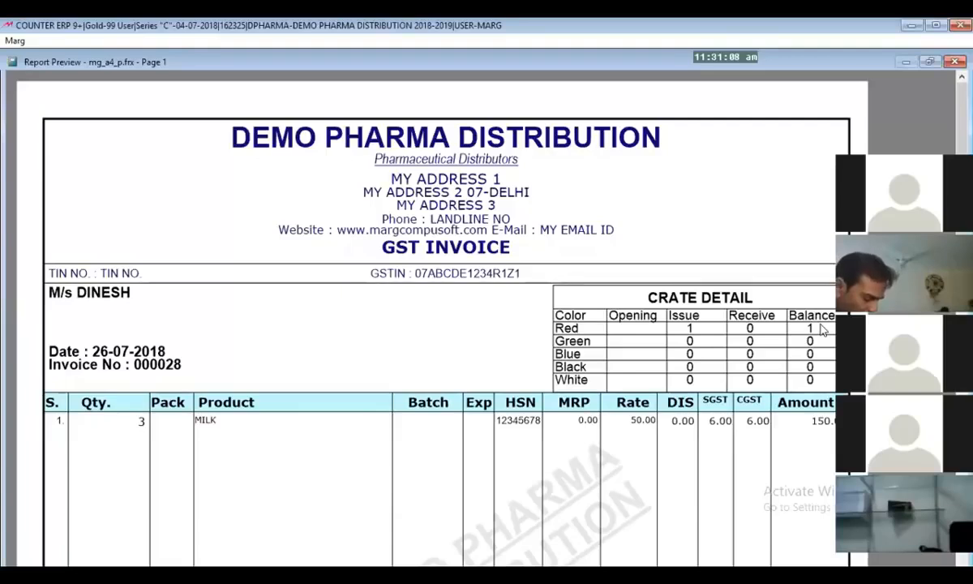
left_click(447, 493)
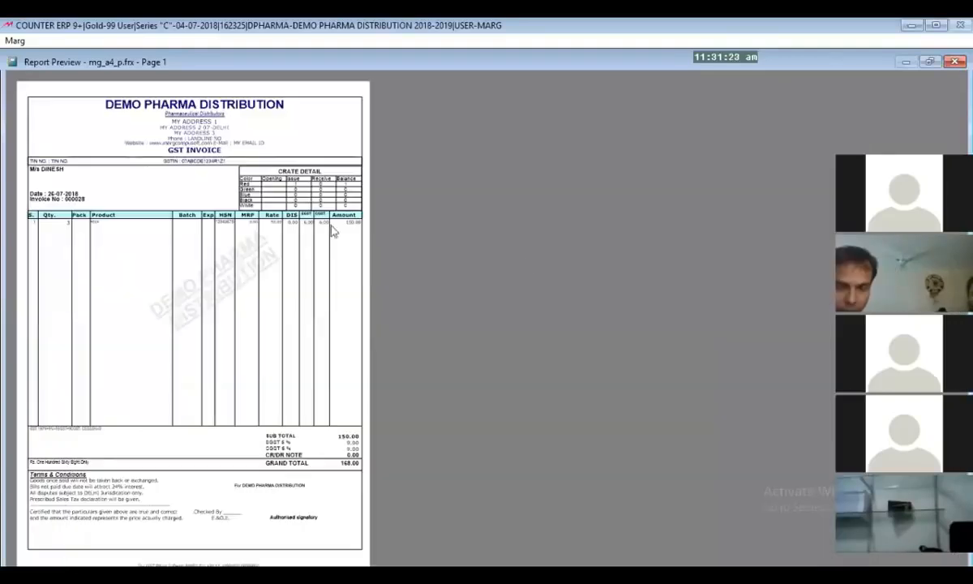
key("Escape")
key("Escape")
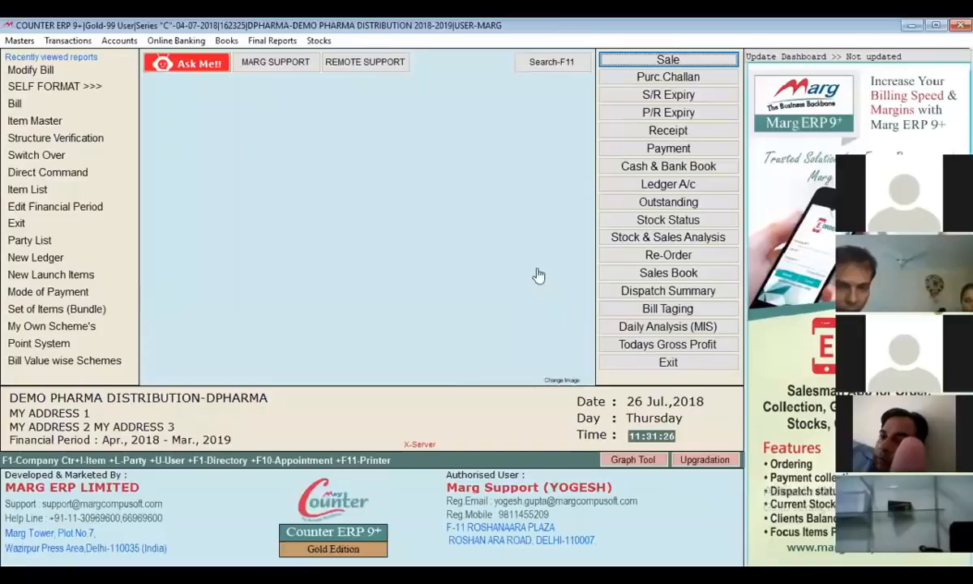
Start a new sale bill dated 26-07-2018 for the preselected customer ledger
key("alt+n")
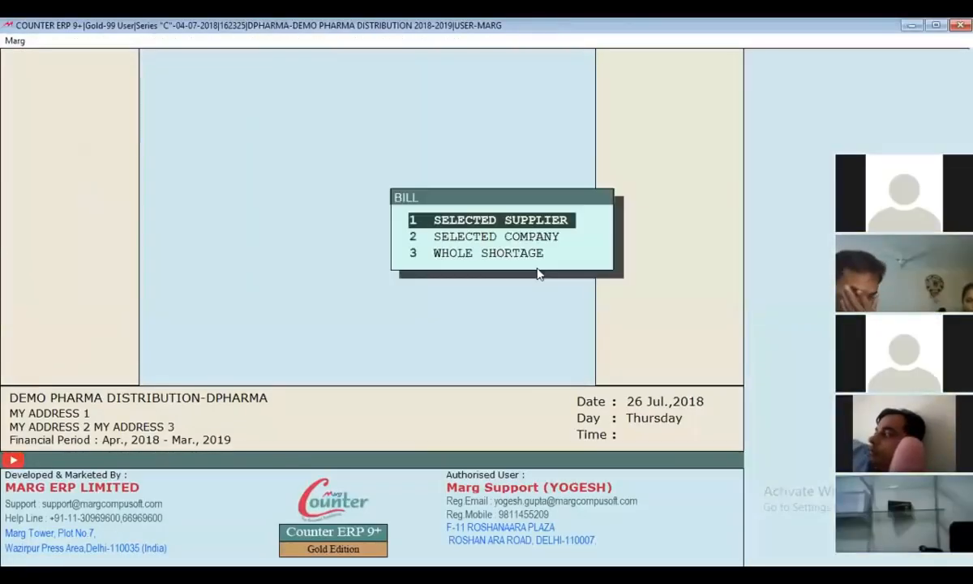
key("Escape")
key("Return")
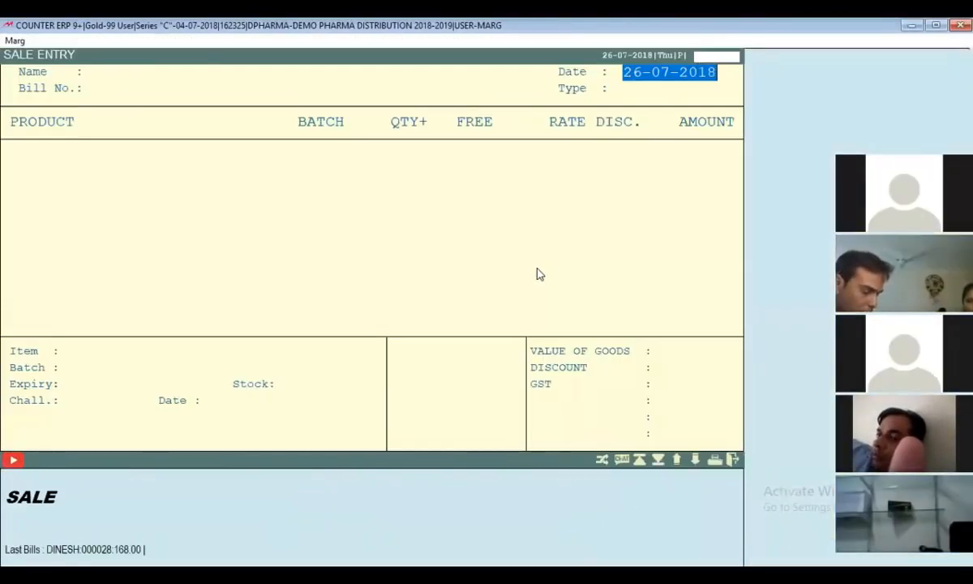
key("Return")
key("Return")
key("Return")
Add MAGNEX 2GM from batch 02039220 to the bill with quantity 4
type("MI")
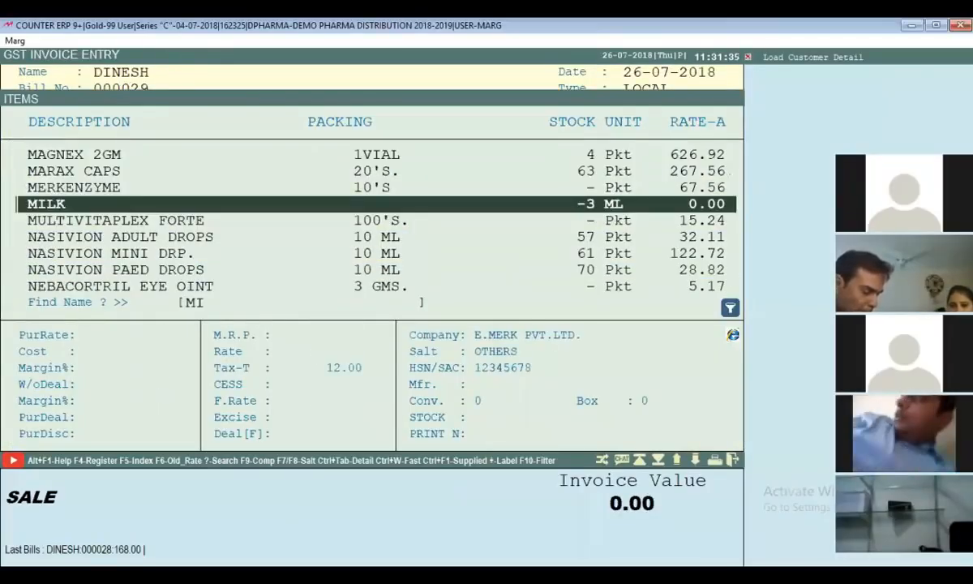
key("Up")
key("Up")
key("Up")
key("Return")
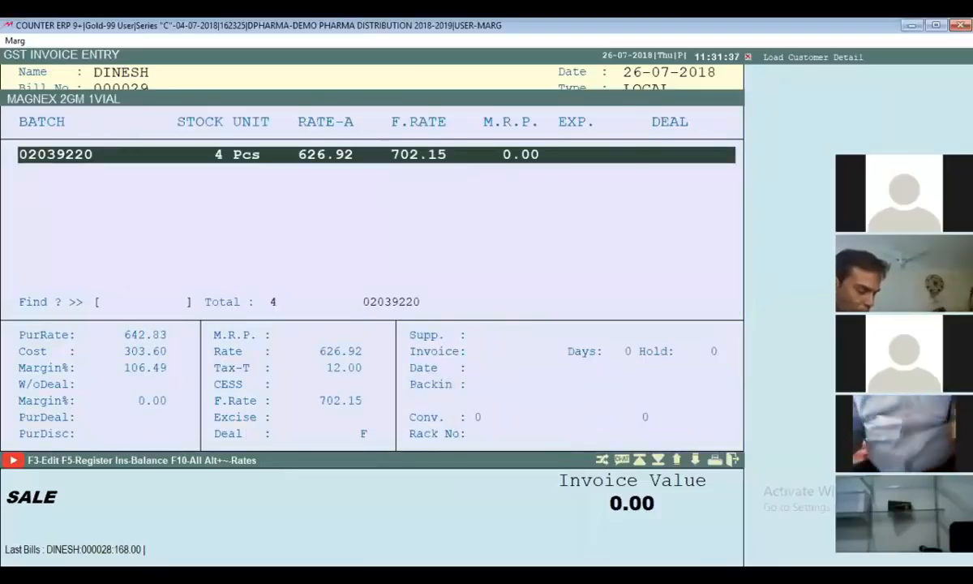
key("Return")
type("4")
key("Return")
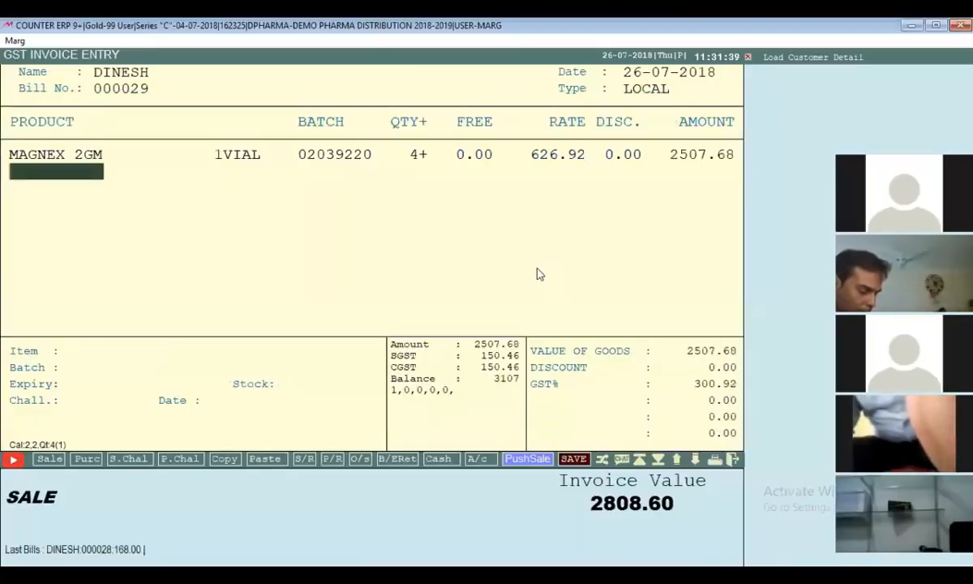
Check the caret details of the MAGNEX 2GM bill, decline saving, and exit the bill without saving
key("Escape")
key("Return")
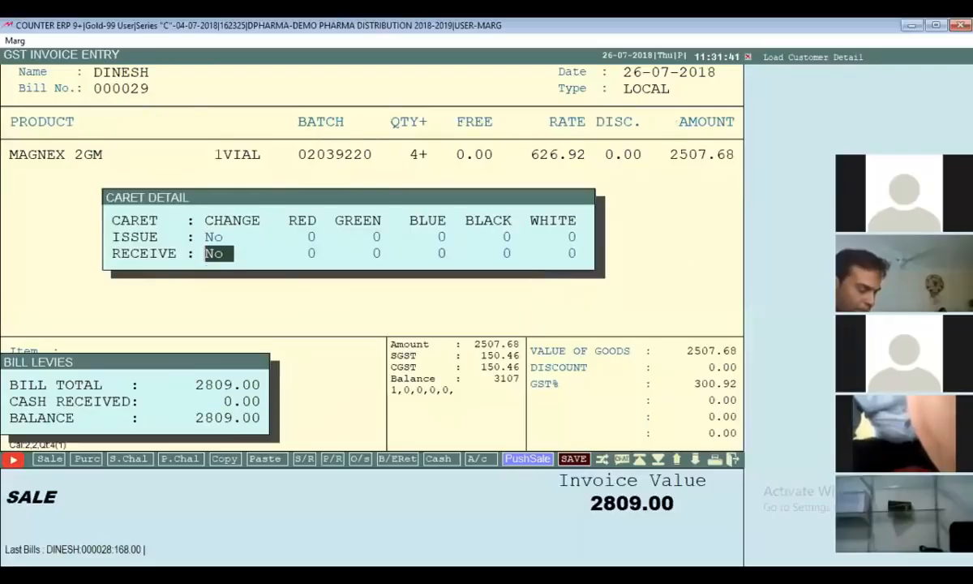
key("Return")
key("Right")
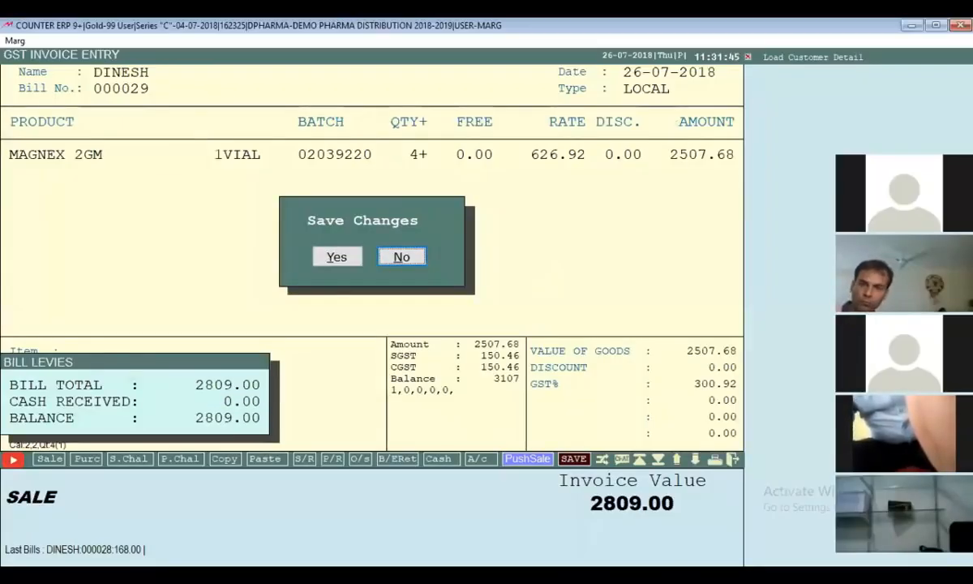
key("Return")
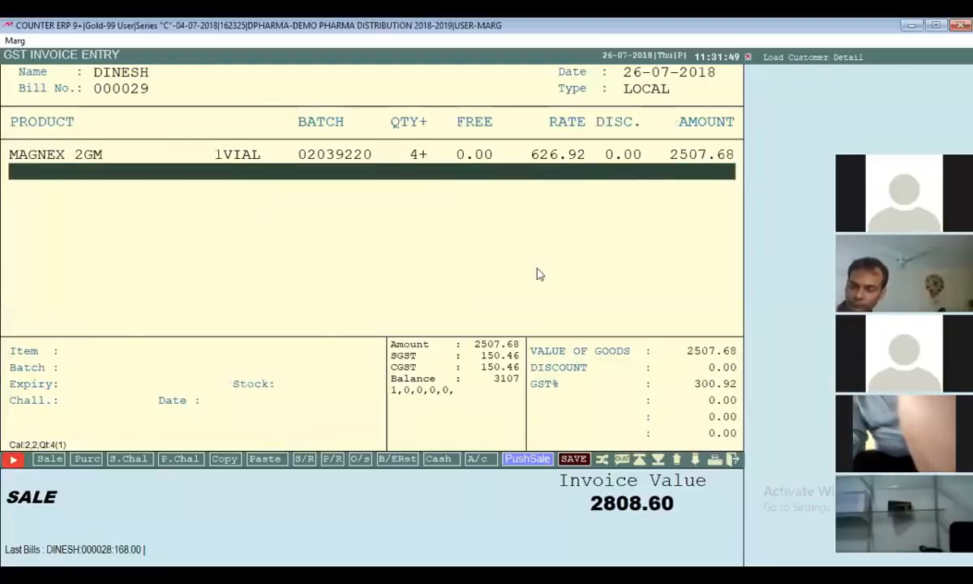
key("Escape")
key("Escape")
key("Escape")
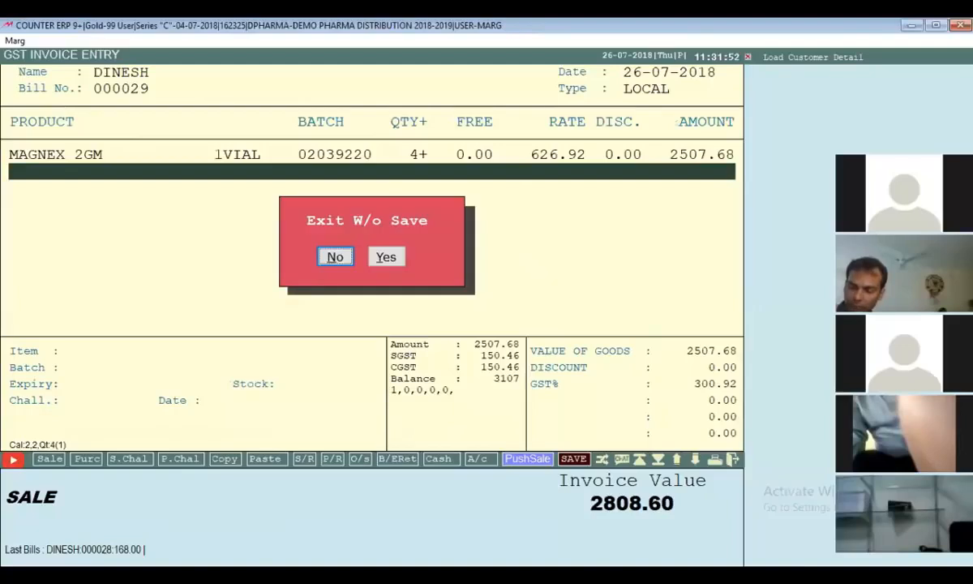
key("y")
Start a fresh sale bill dated 26-07-2018 for the same customer ledger and open the item list
key("Return")
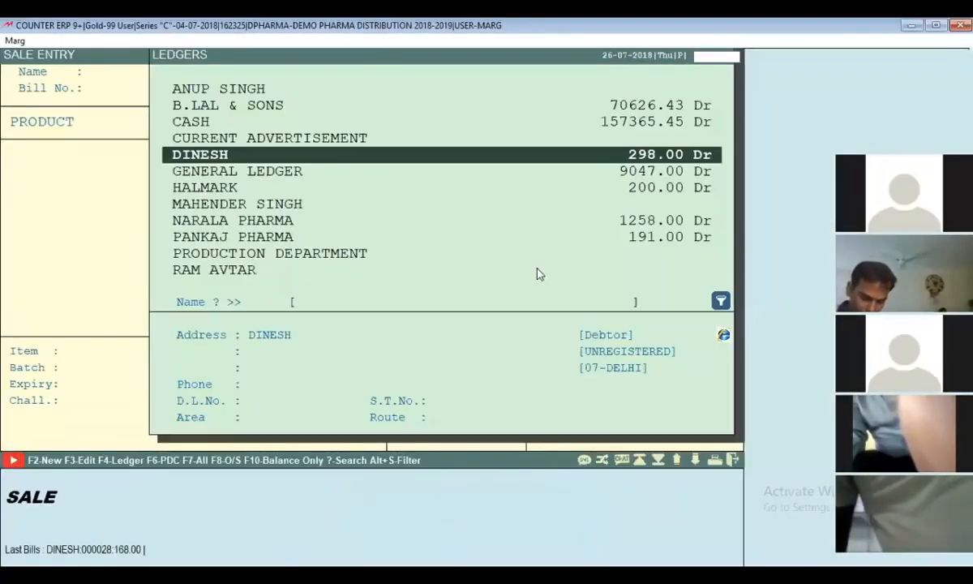
key("Return")
key("Return")
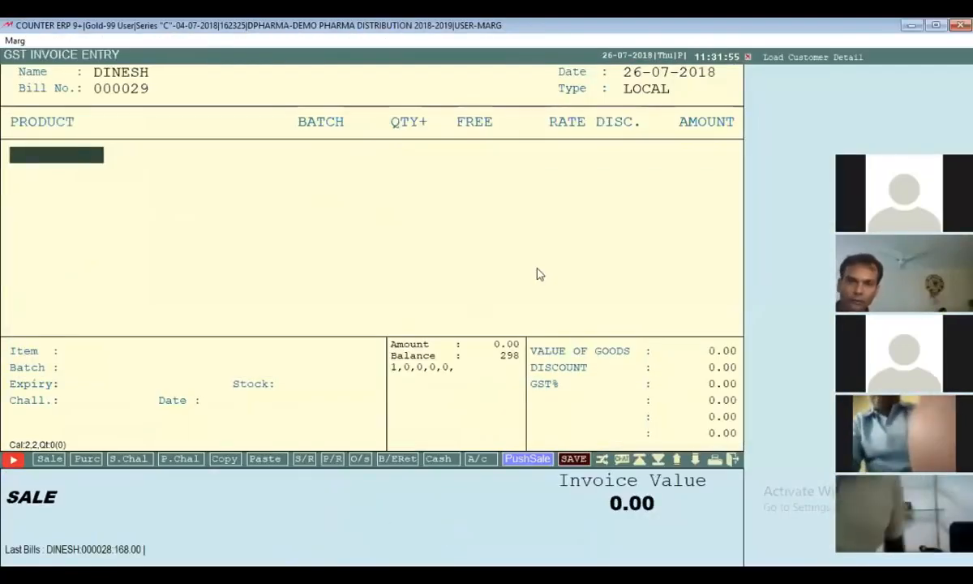
key("Return")
Add MILK to the bill with quantity 43 and rate 56
type("dm")
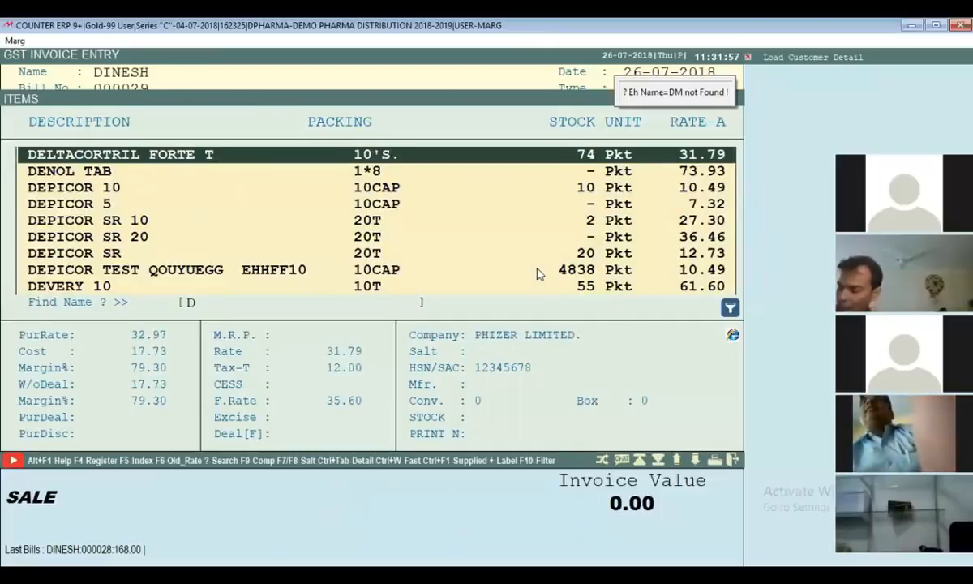
type("milk")
key("Return")
key("Return")
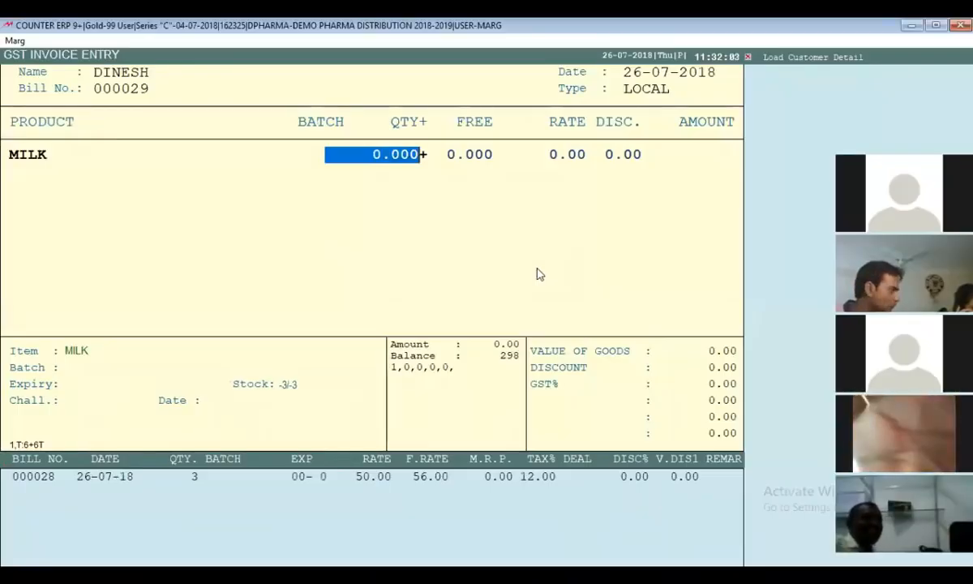
type("43 .")
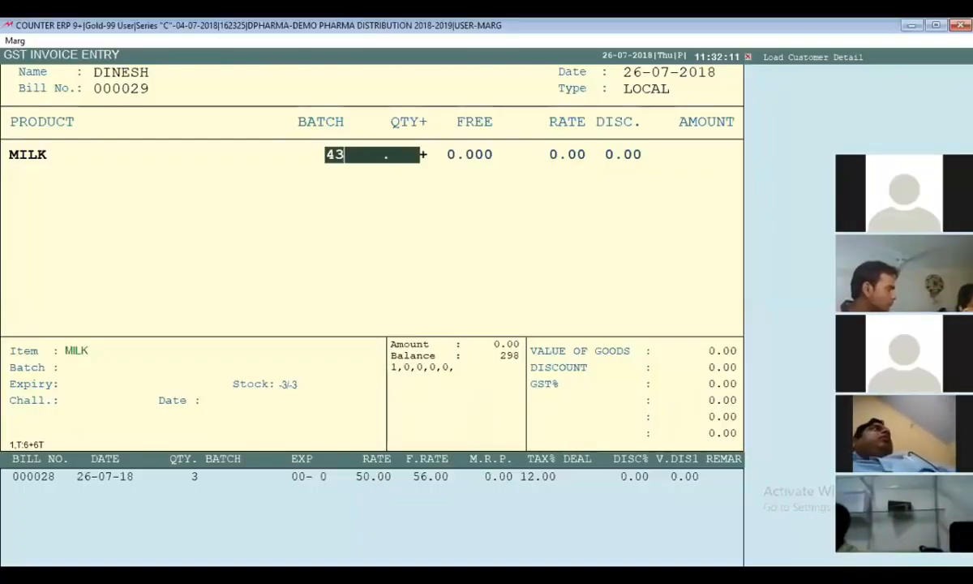
key("Return")
type("56")
key("Return")
key("Return")
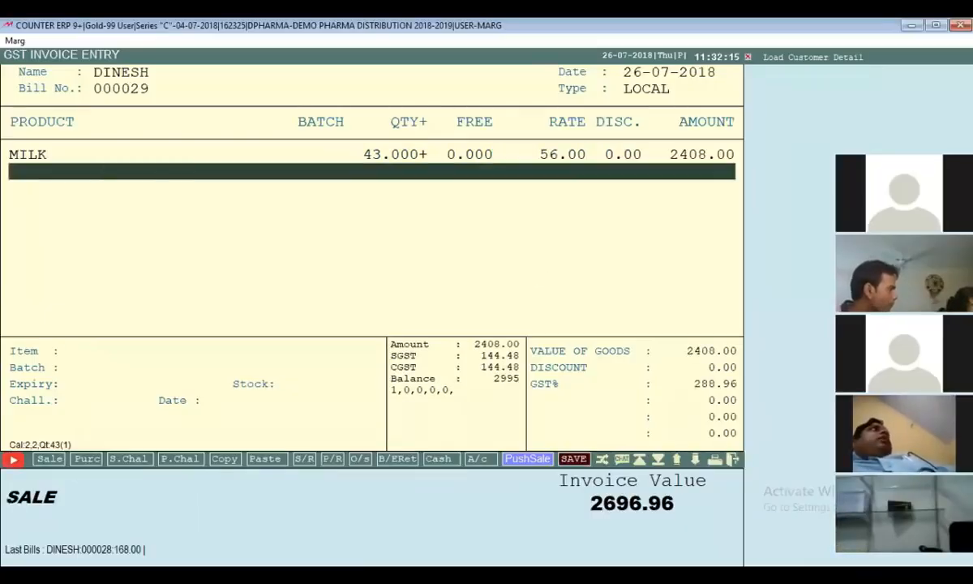
Finish and save the bill with no cash received and unchanged caret details, outputting the AC-format invoice to a file preview
key("Return")
key("Return")
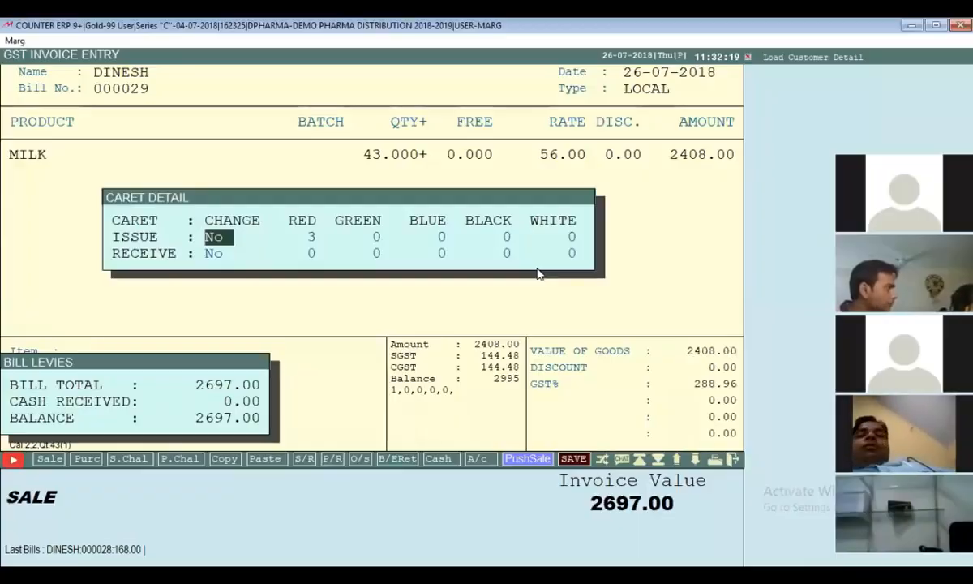
key("Return")
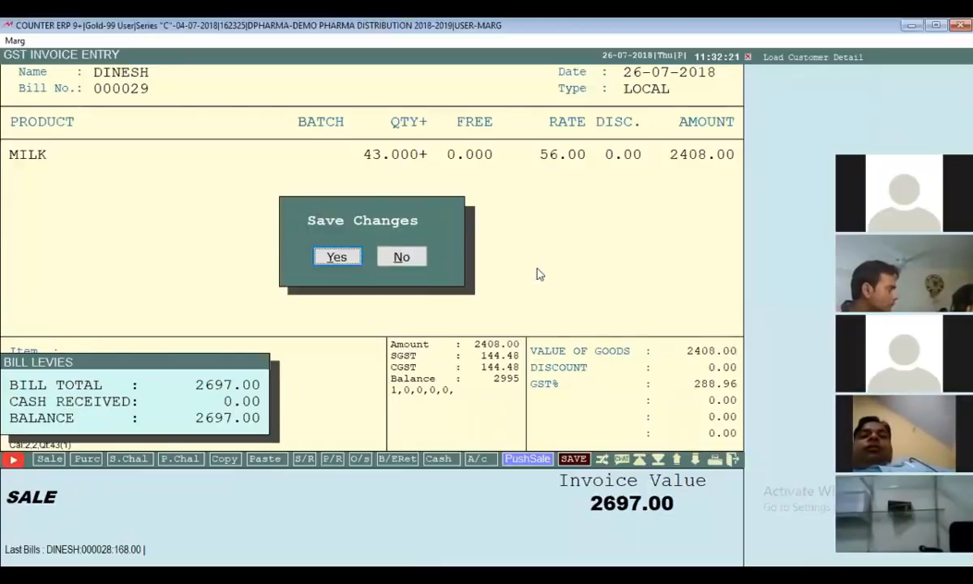
key("Return")
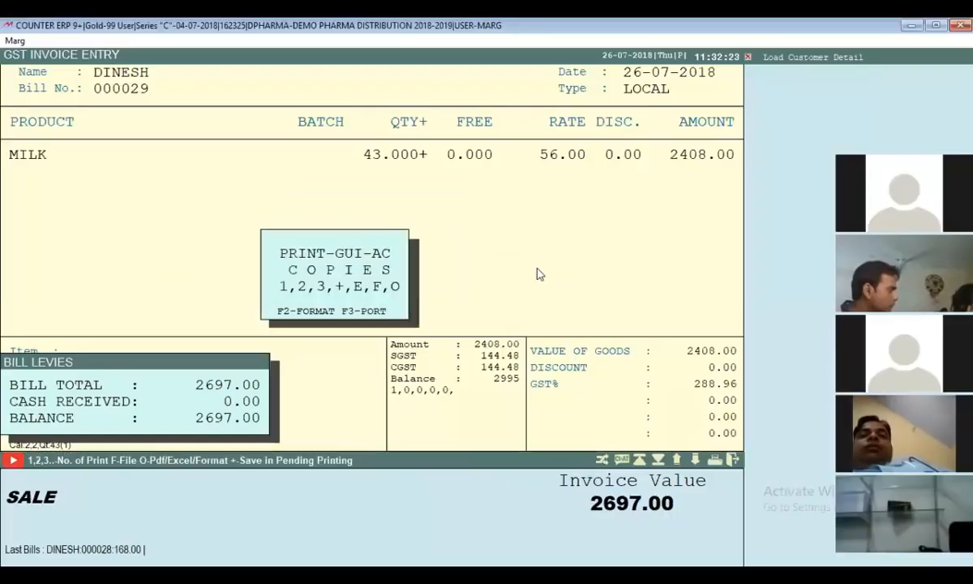
key("f")
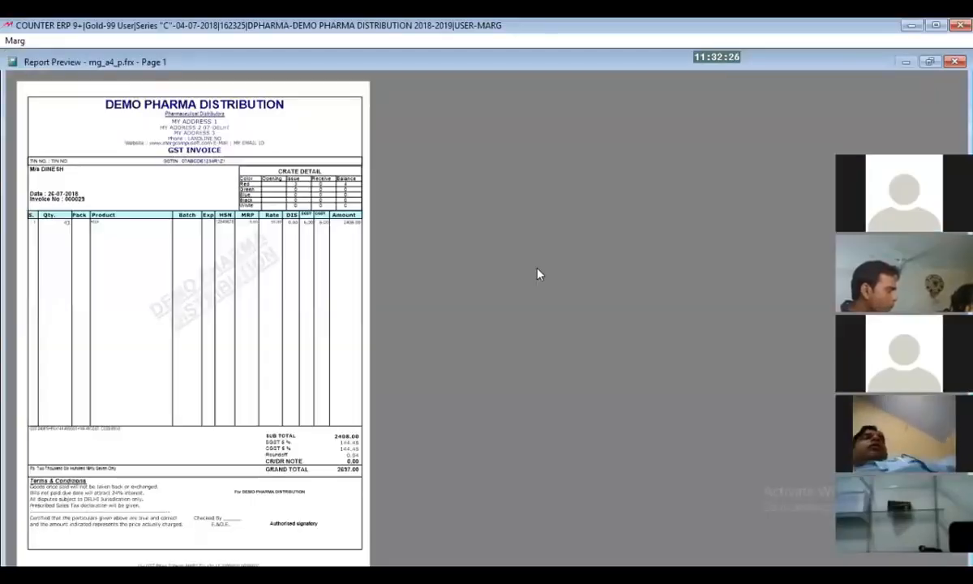
Enlarge the invoice preview to examine the colour-wise CRATE DETAIL table
right_click(256, 172)
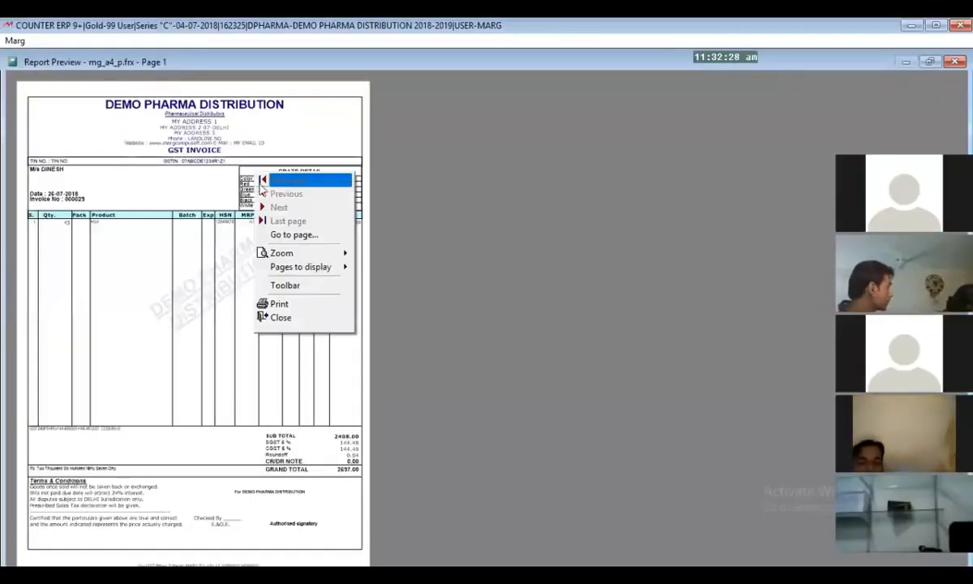
mouse_move(286, 265)
left_click(370, 335)
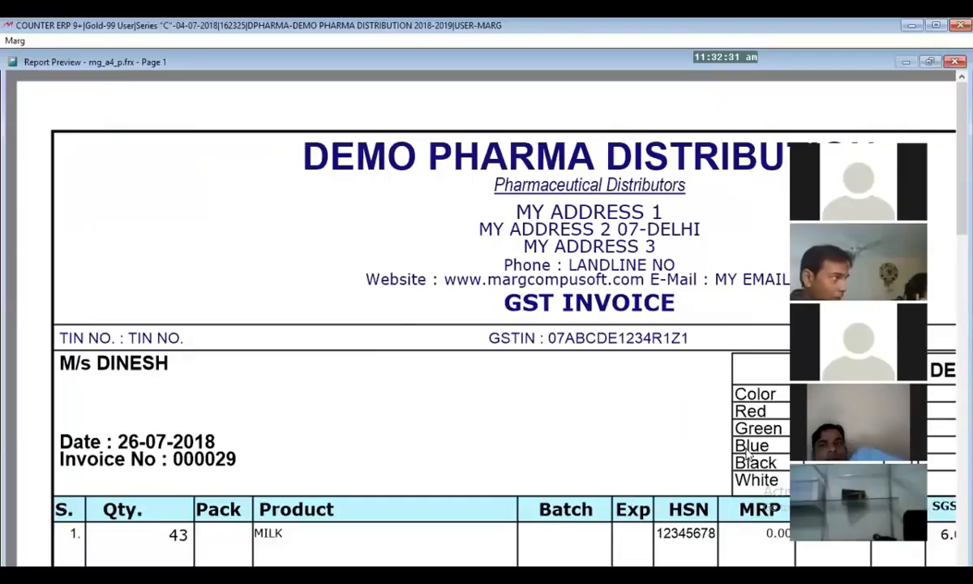
left_click(408, 269)
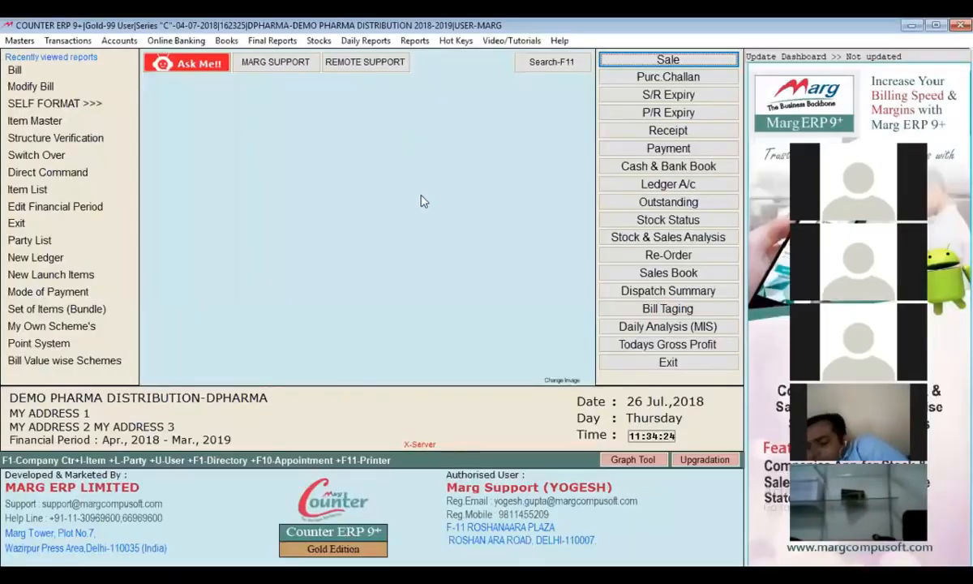
Start another sale bill for the same customer ledger, keeping the default date
left_click(19, 40)
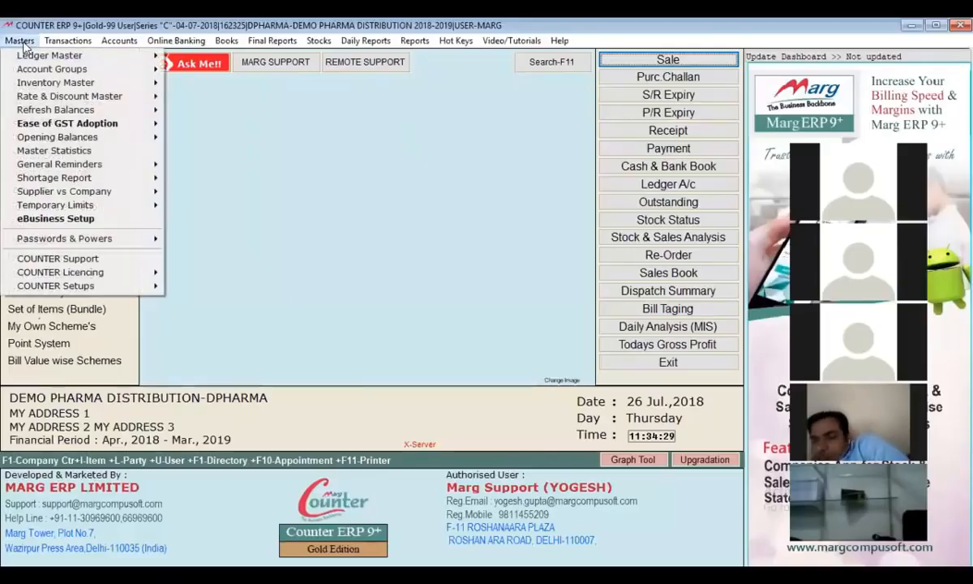
key("Escape")
key("alt+n")
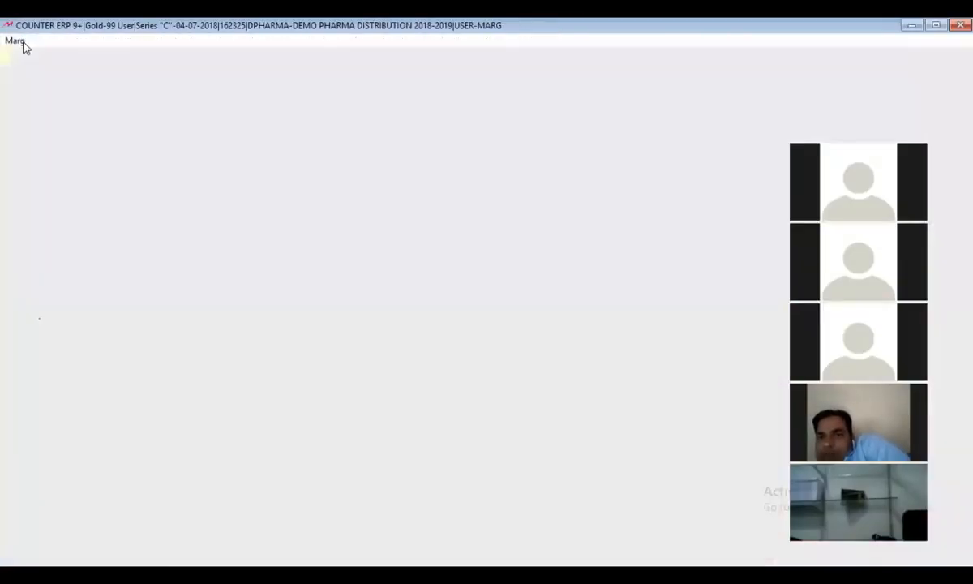
key("Return")
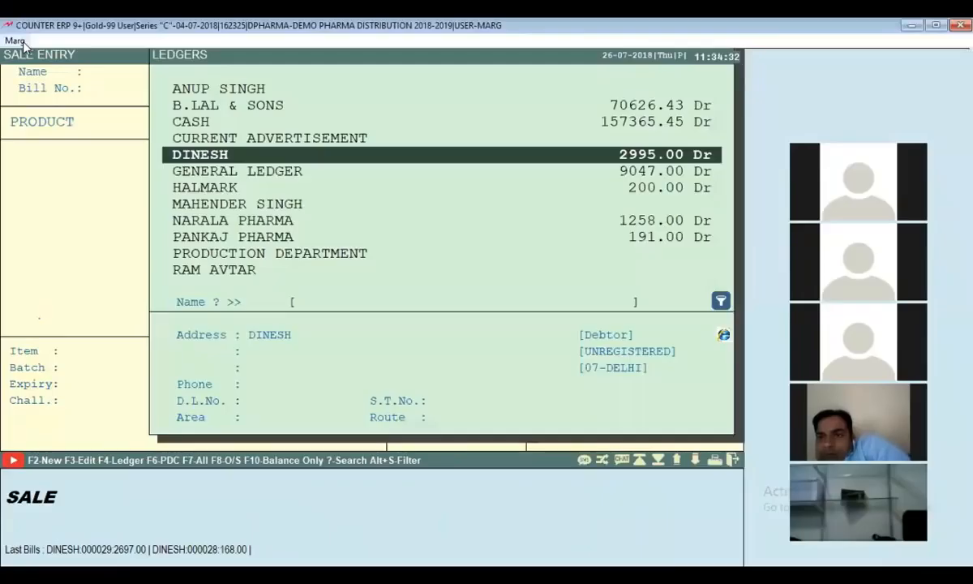
key("Return")
key("Return")
key("Return")
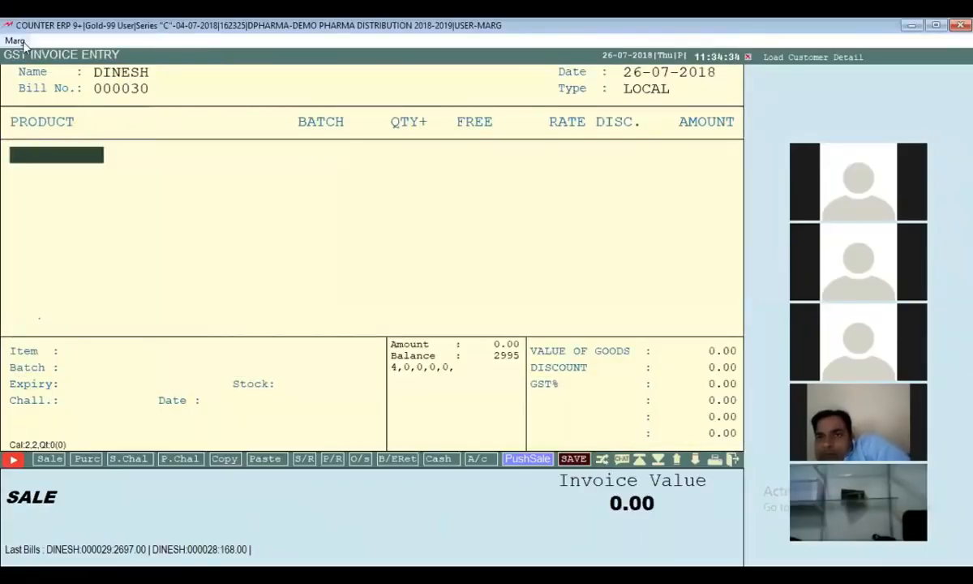
Add MILK to the bill with quantity 22 and rate 60
key("Return")
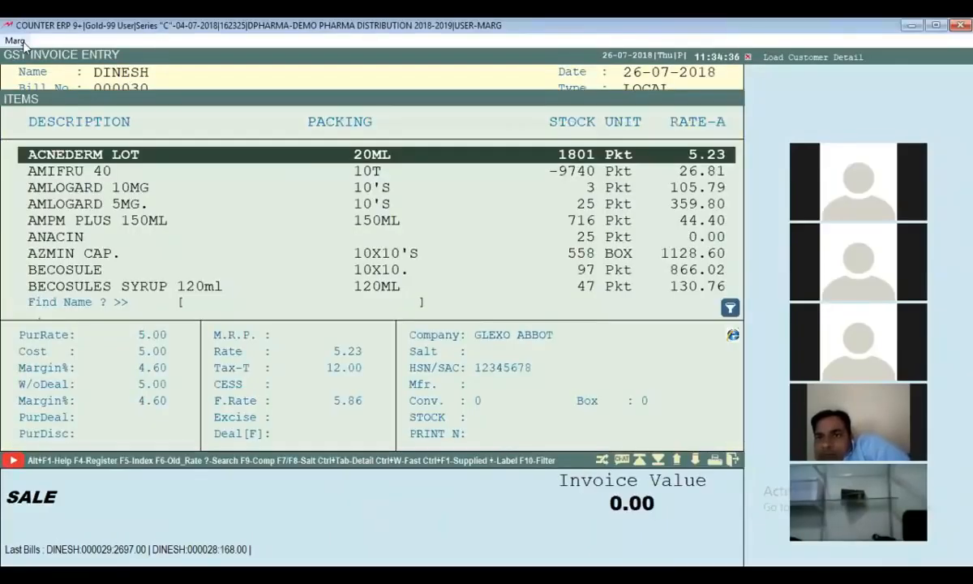
type("MILK")
key("Return")
key("Return")
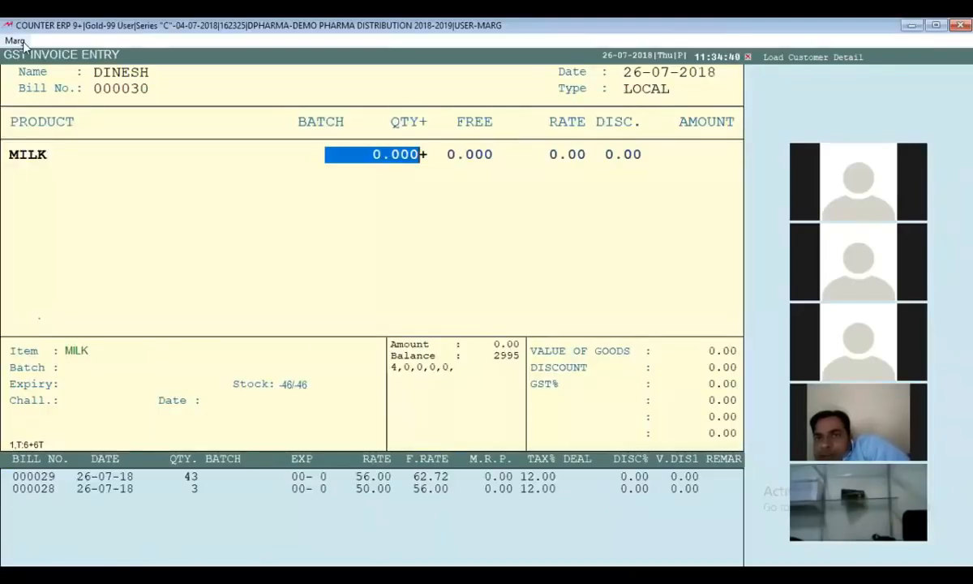
type("22")
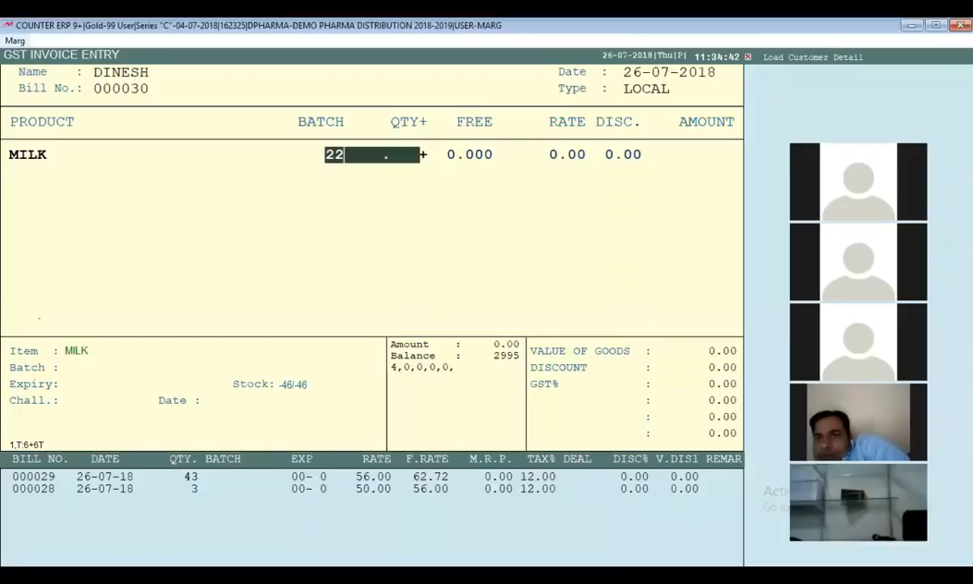
key("Return")
type("60")
key("Return")
key("Return")
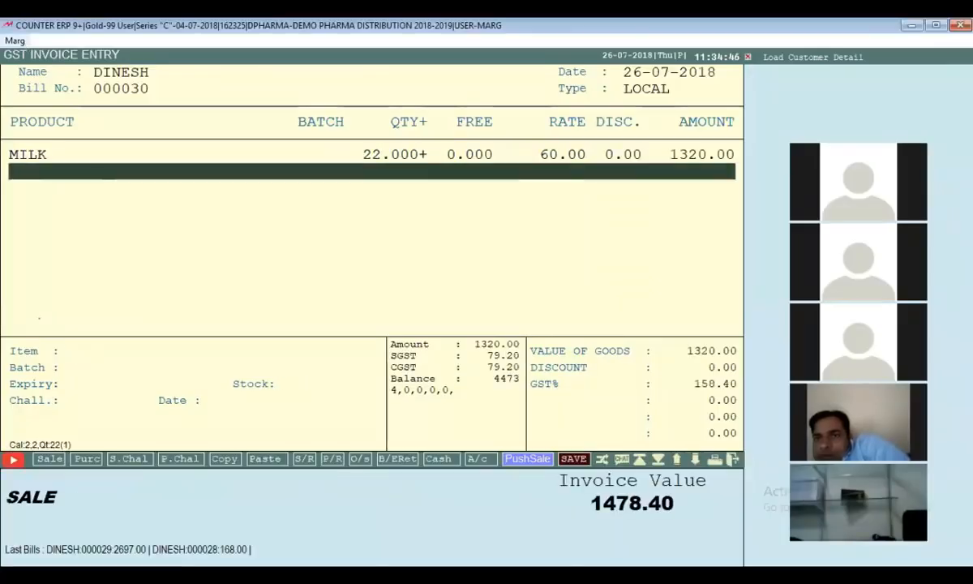
Finish the bill with no cash received, leaving issued carets unchanged and recording 3 red carets received
key("Escape")
key("Return")
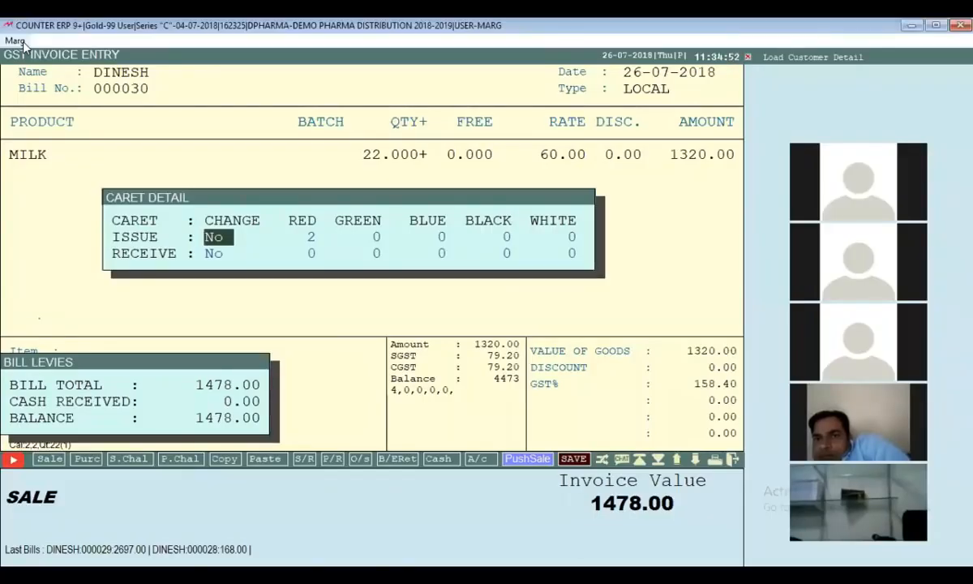
key("n")
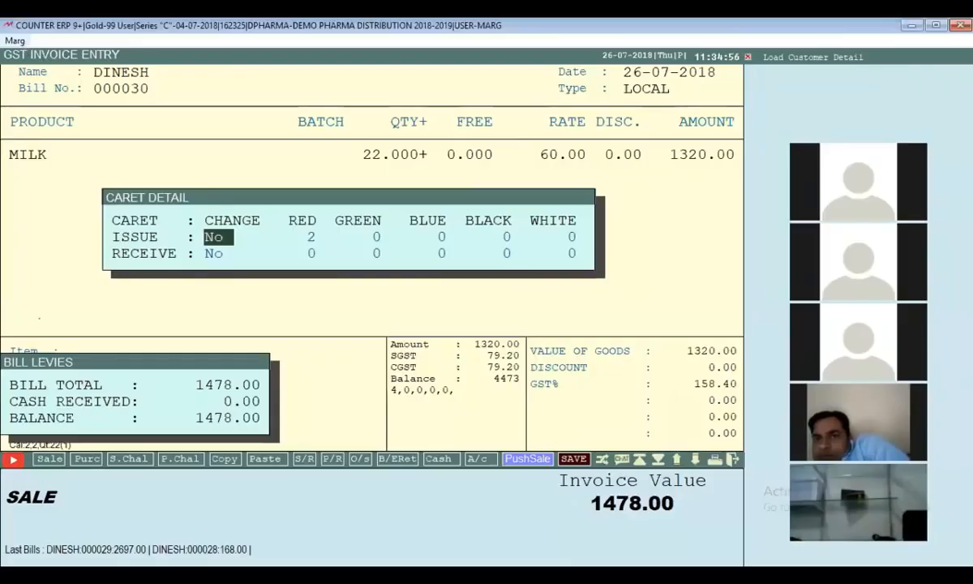
key("Return")
key("y")
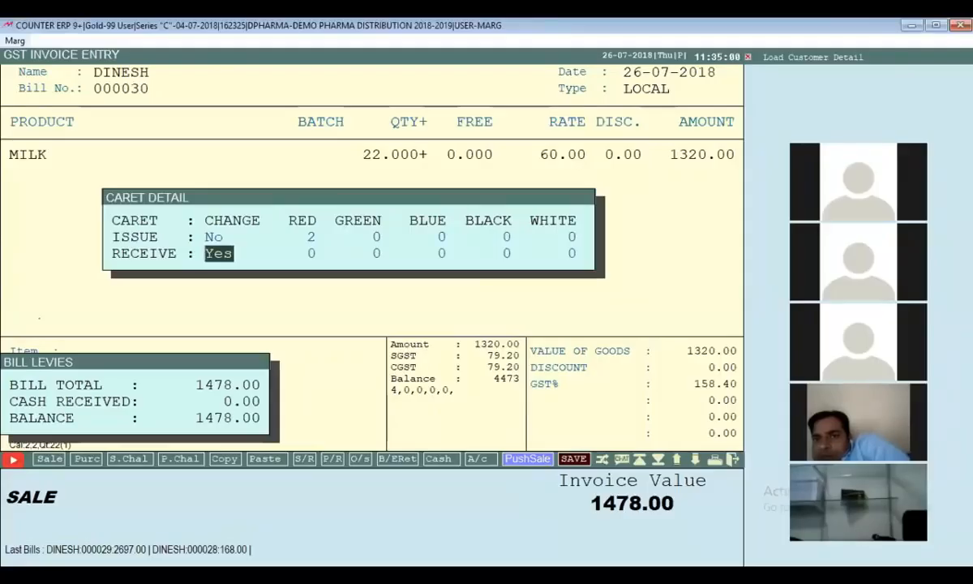
key("Return")
type("3")
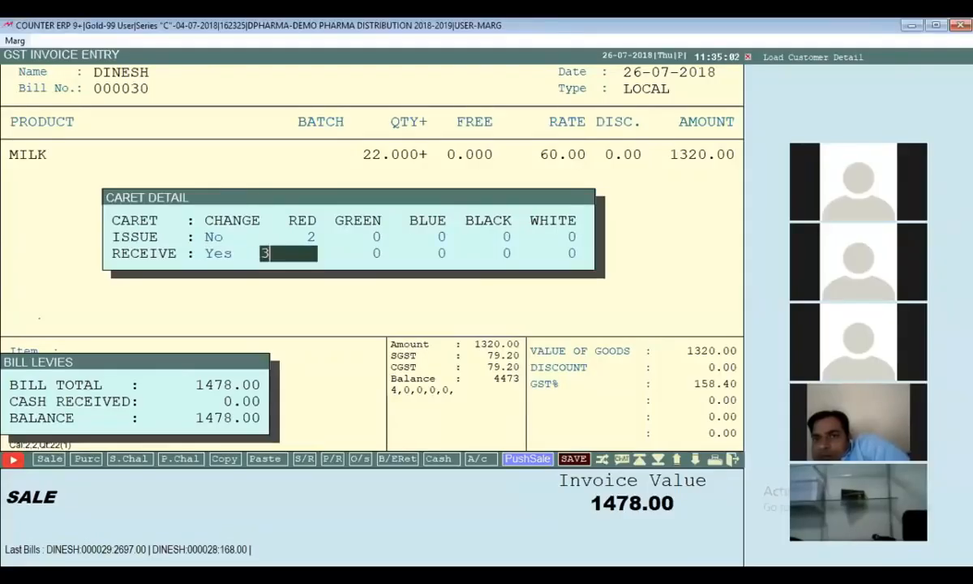
key("Return")
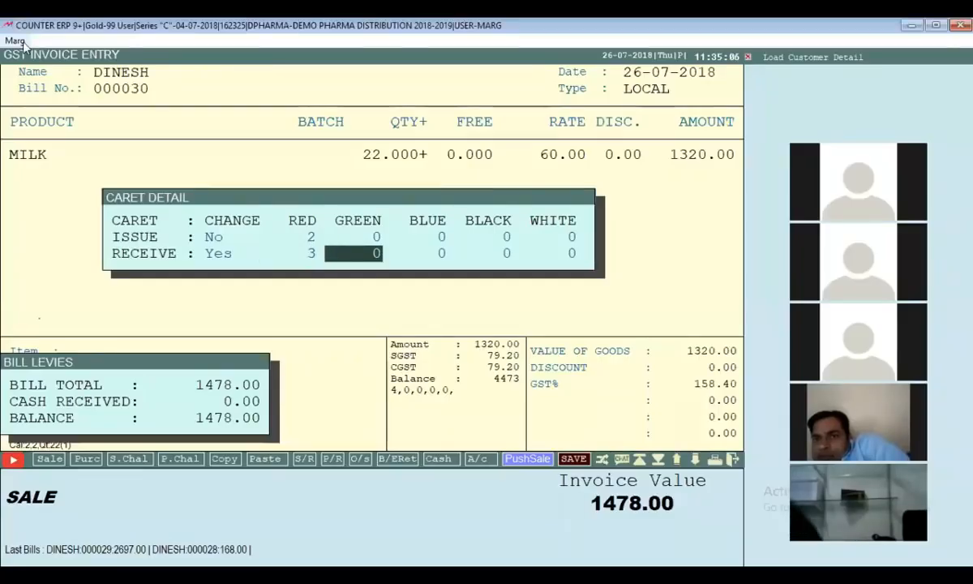
key("Return")
key("Return")
key("Return")
key("Return")
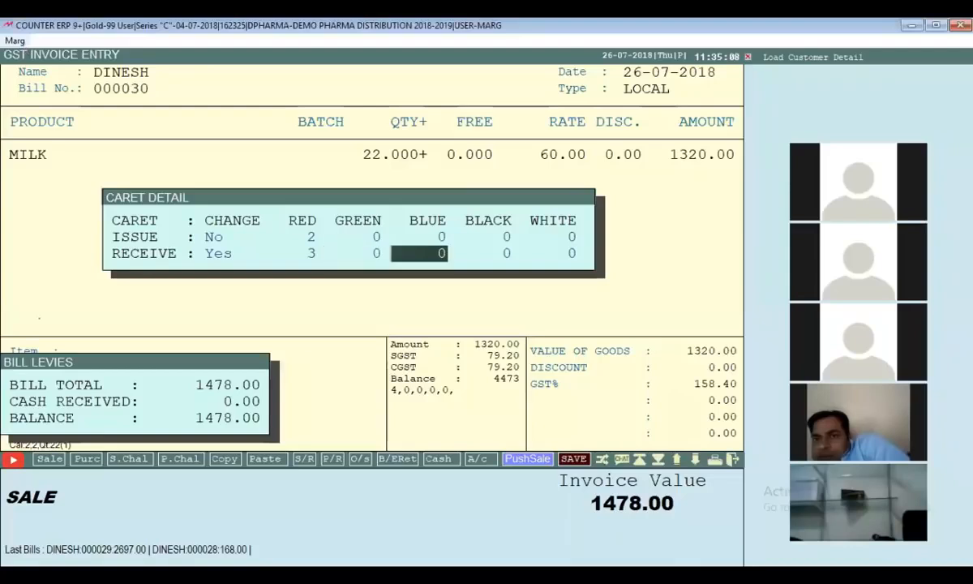
key("Return")
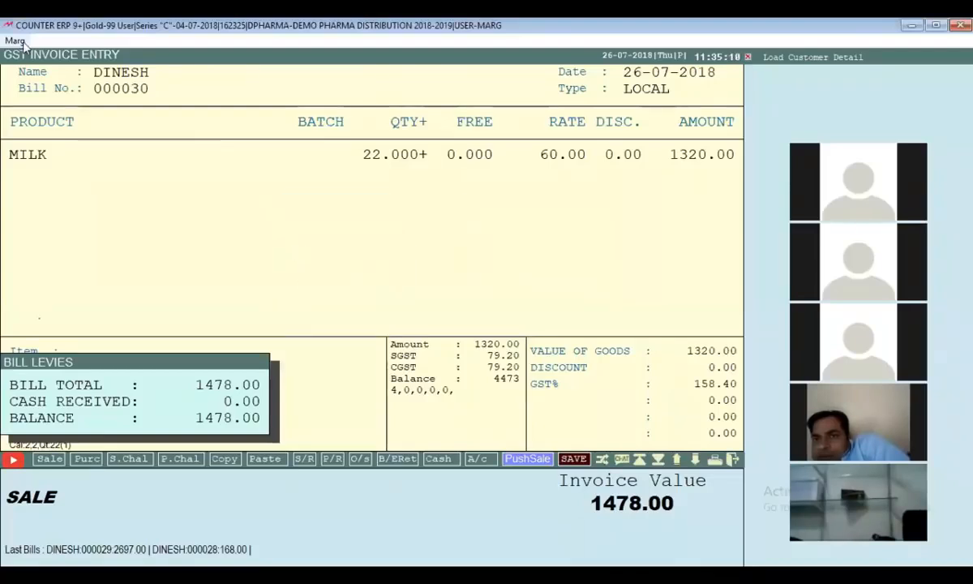
Output the saved bill to the invoice preview and enlarge it to 100% to examine the CRATE DETAIL table
key("Return")
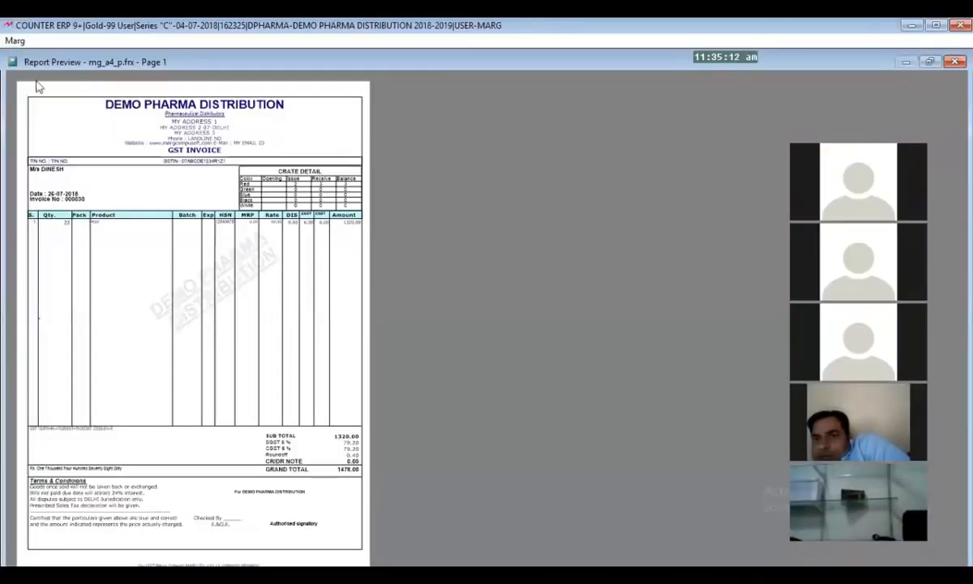
right_click(234, 205)
mouse_move(261, 276)
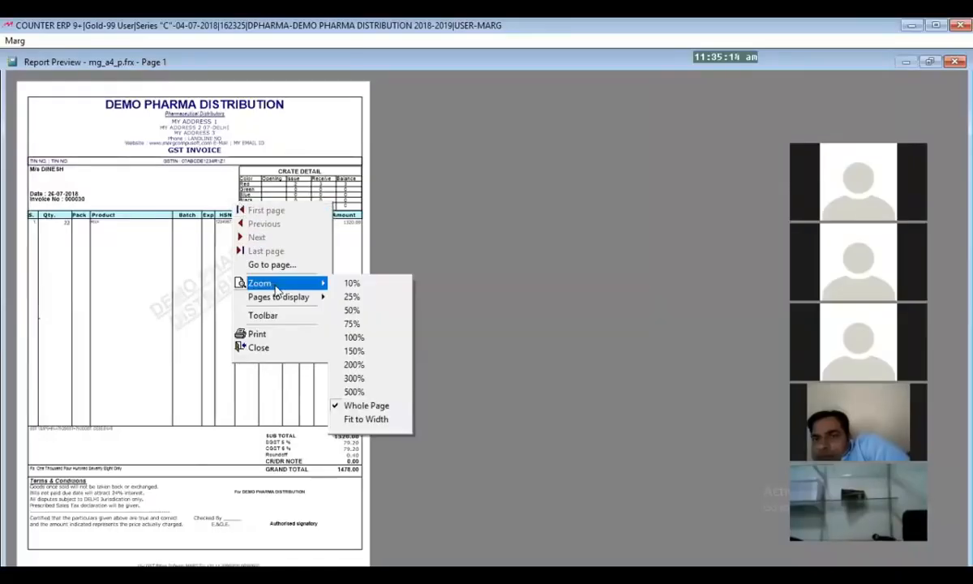
left_click(351, 337)
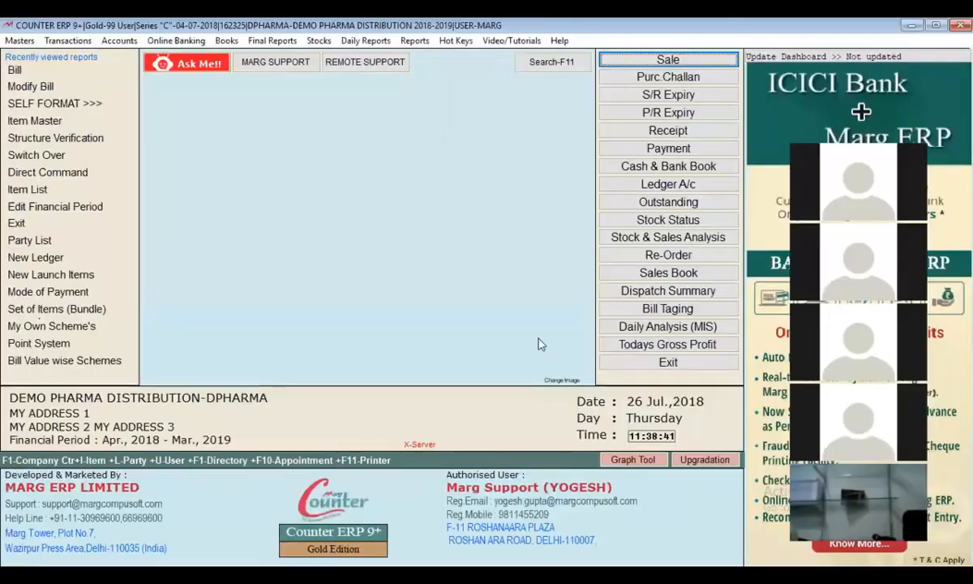
Open the Caret Reports stock listing and examine the colour-wise balances for self stock and the customer
key("alt+t")
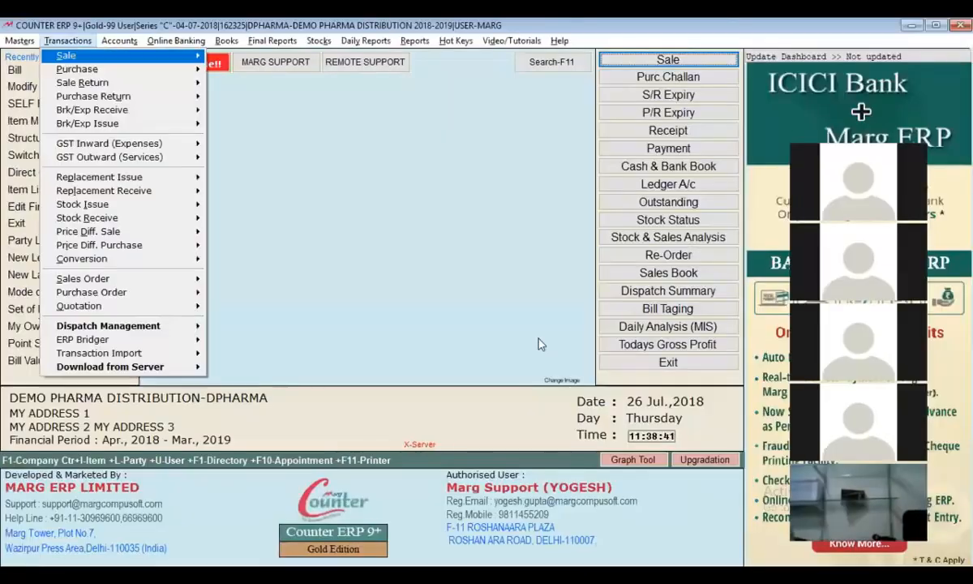
key("Escape")
key("alt+s")
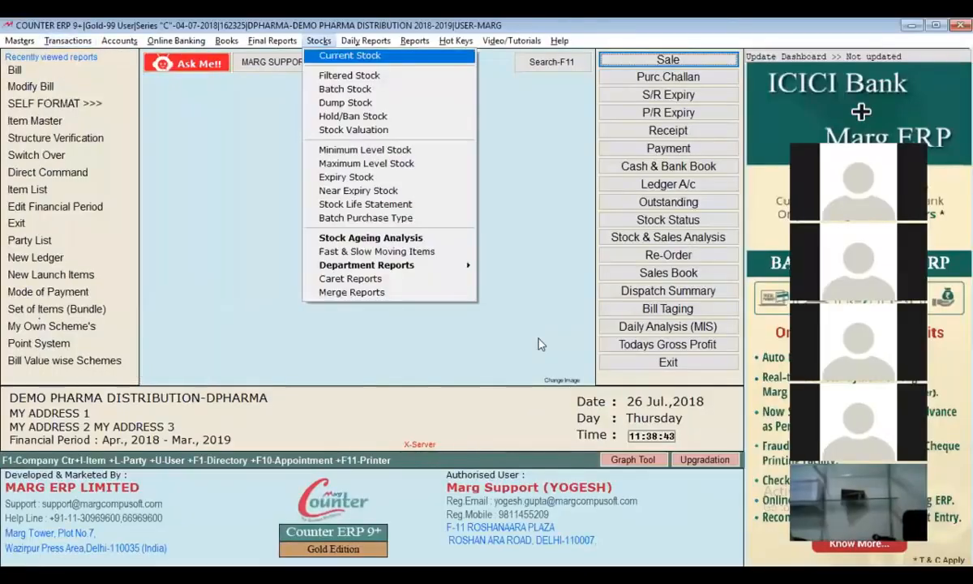
key("Up")
key("Up")
key("Return")
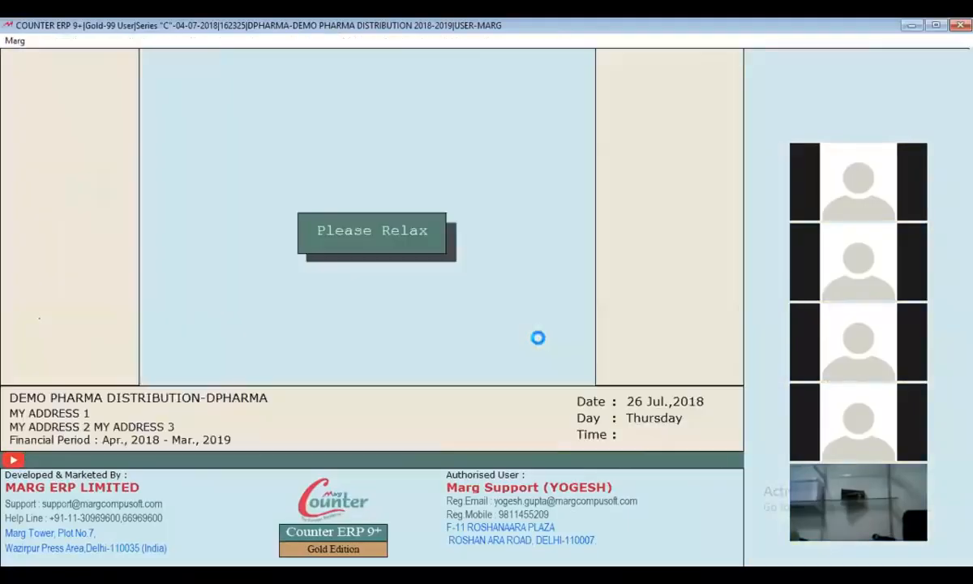
key("Down")
key("Up")
key("Down")
key("Up")
key("Down")
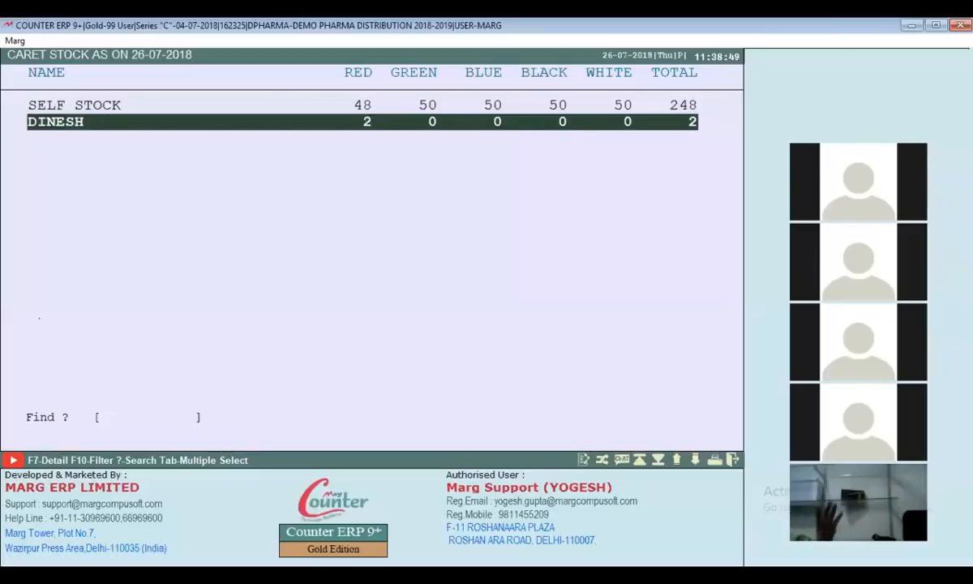
key("Up")
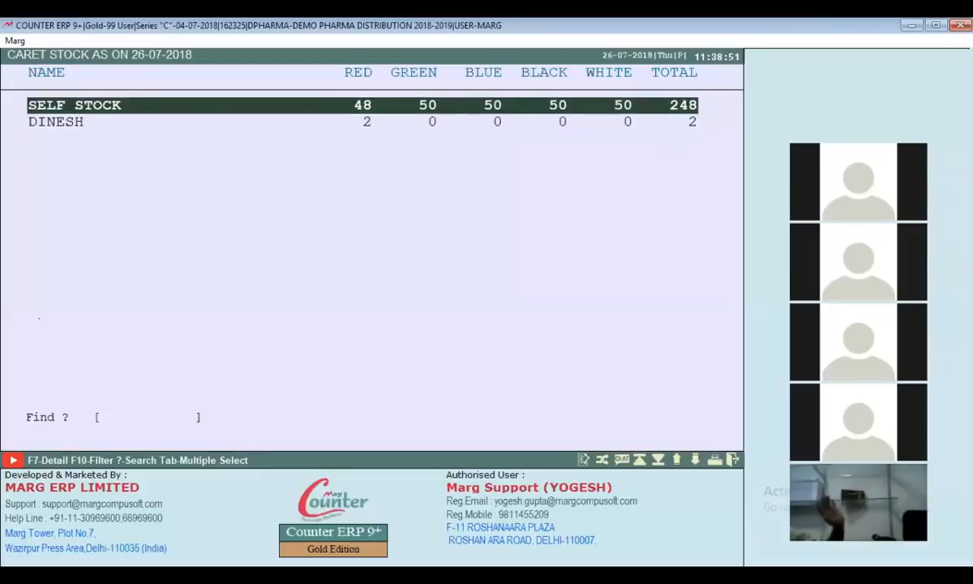
Create a new customer ledger under SUNDRY DEBTORS, entering only the ledger name and keeping the other defaults
key("Escape")
key("alt+m")
key("Right")
key("Return")
key("Return")
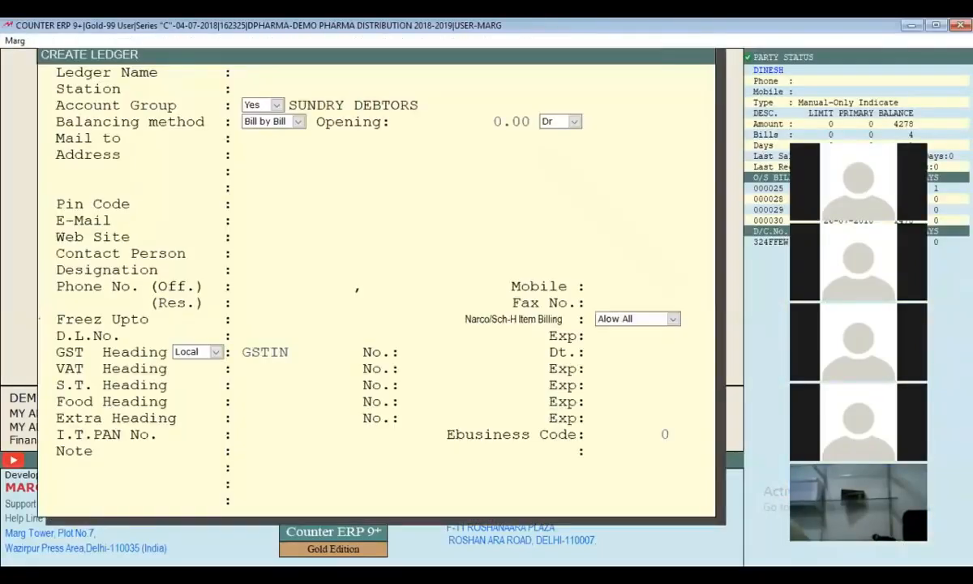
type("DEVEN")
key("Return")
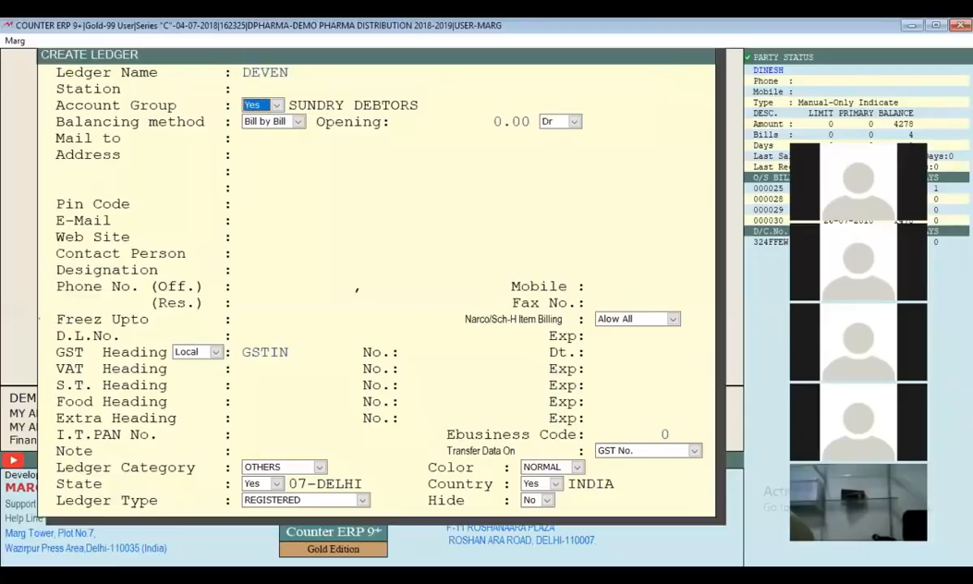
key("Page_Down")
key("Escape")
Start a new sale bill for the newly created customer ledger, keeping the default date
key("alt+n")
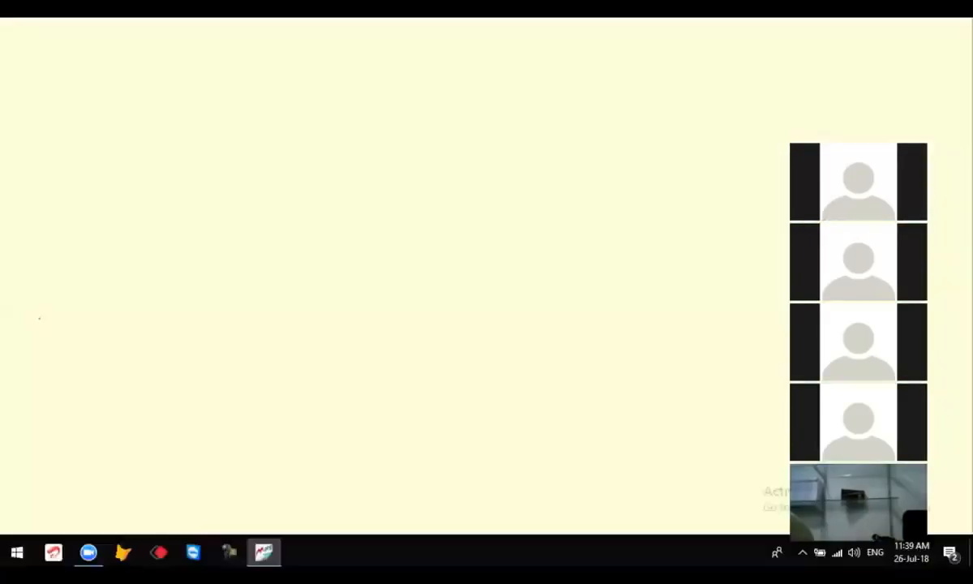
key("Return")
key("Return")
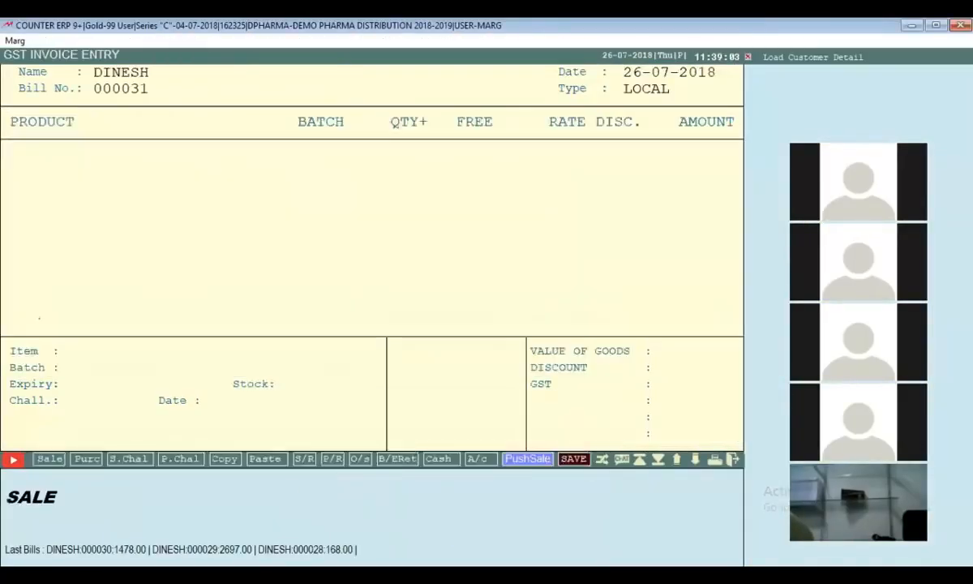
key("Escape")
key("Return")
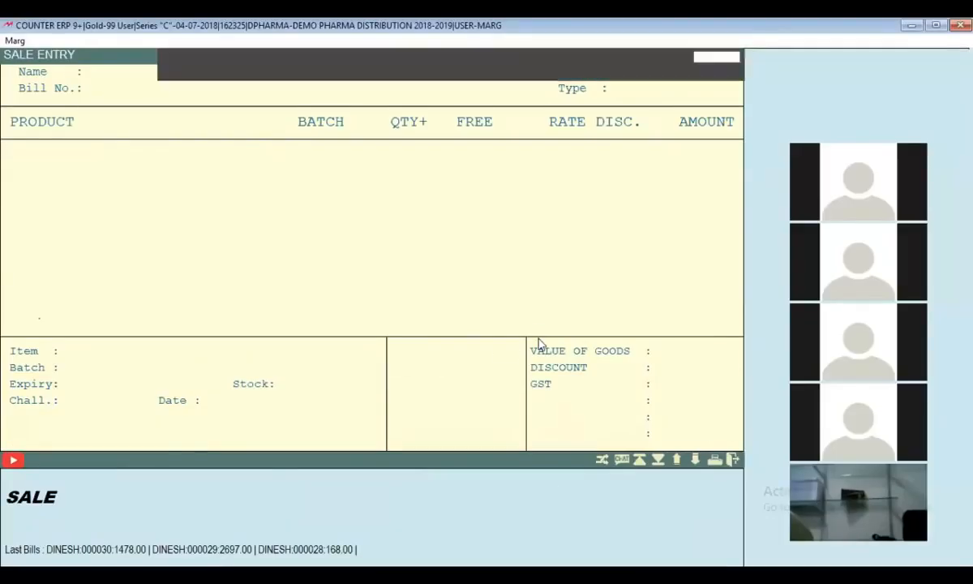
type("dev")
key("Return")
key("Return")
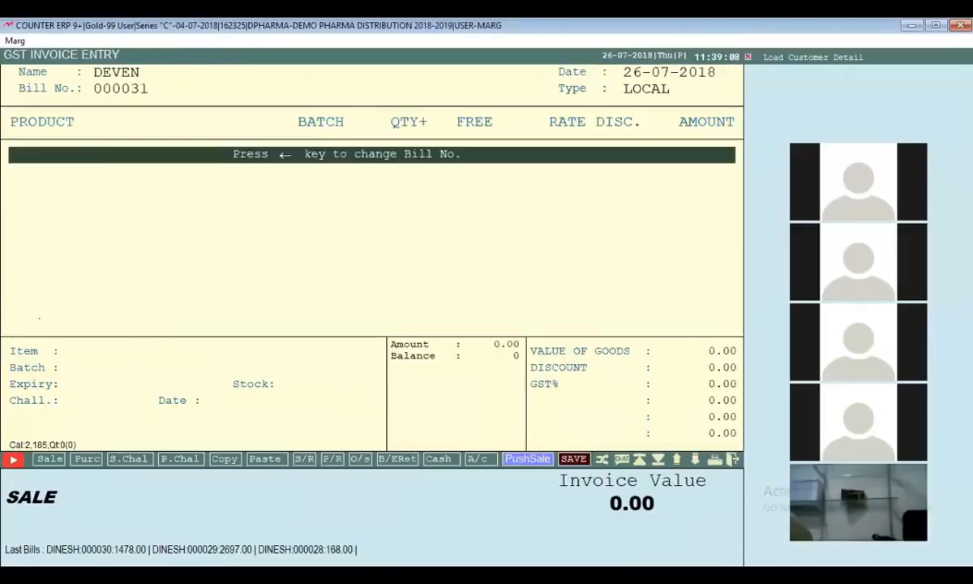
Add MILK to the new customer's bill with quantity 102 and rate 70
key("Return")
type("mil")
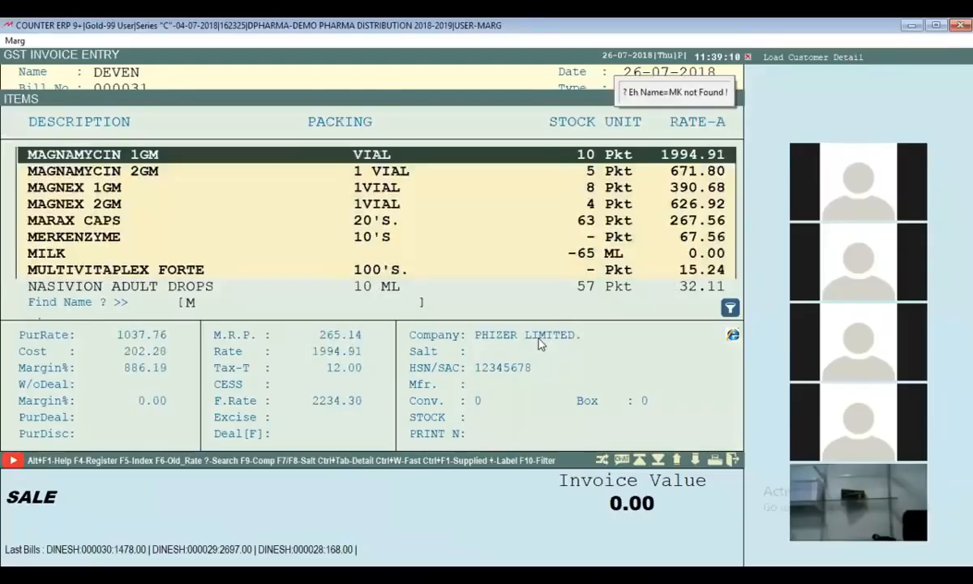
key("Return")
key("Return")
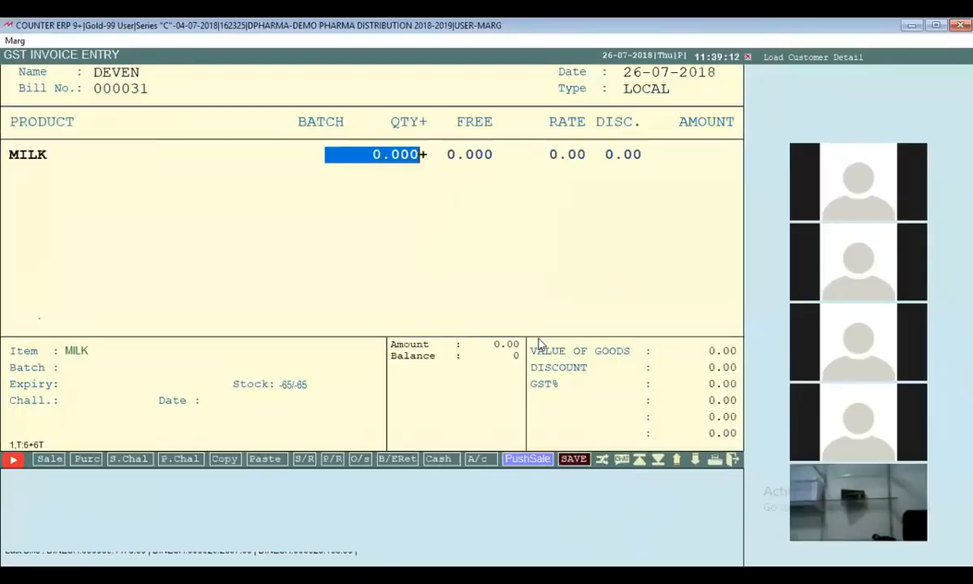
type("102    .")
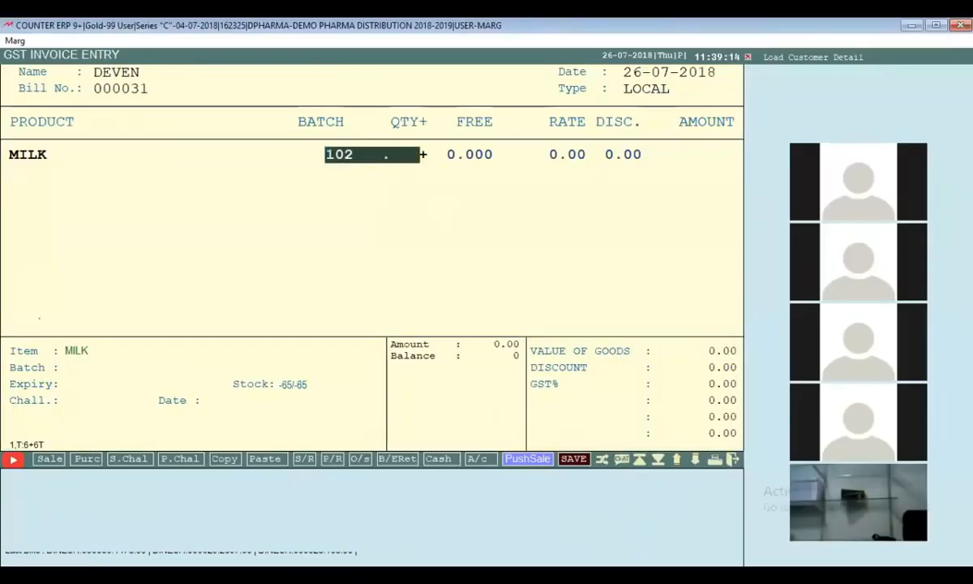
key("Return")
type("70")
key("Return")
key("Return")
Save the bill with no cash received and unchanged caret details, view the AC-format file preview, and exit billing
key("Tab")
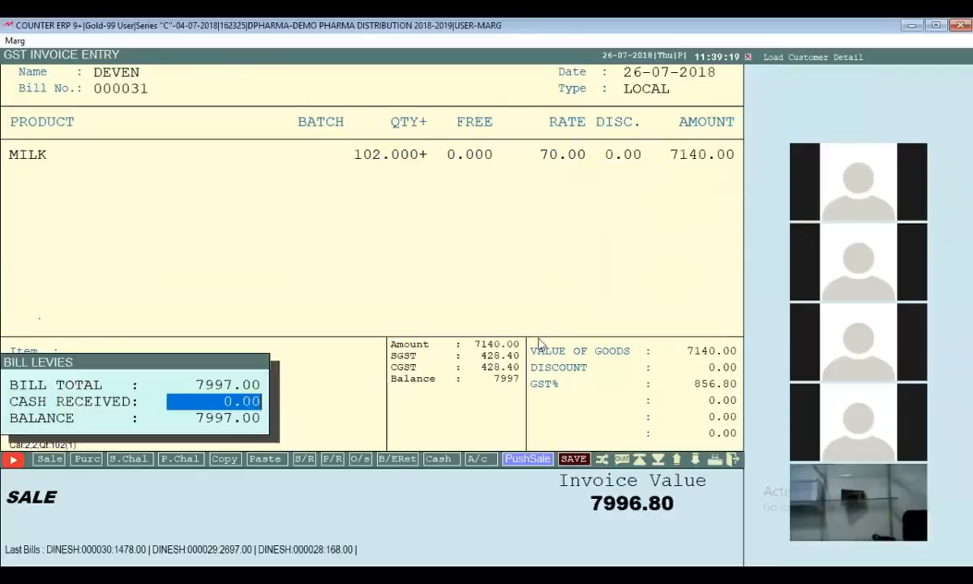
key("Return")
key("Return")
key("Return")
key("Return")
key("f")
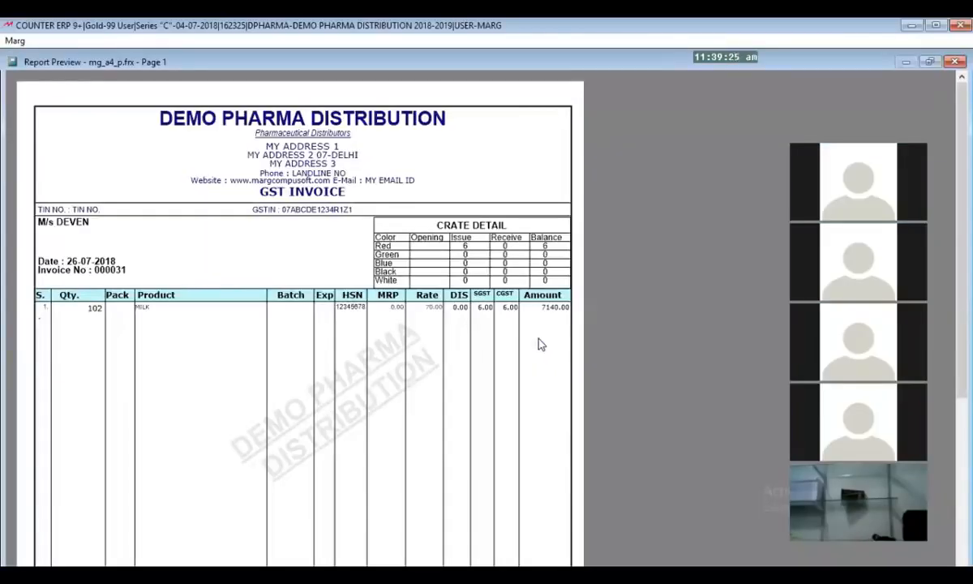
key("Escape")
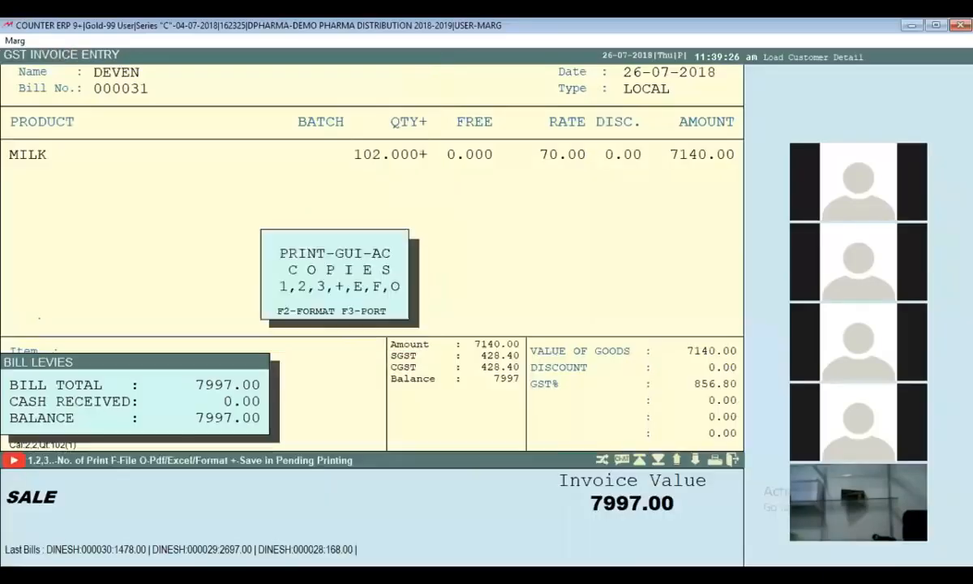
key("Escape")
Reopen the Caret Reports to review the caret balances of all parties, and close the report
key("alt+d")
key("Left")
key("Up")
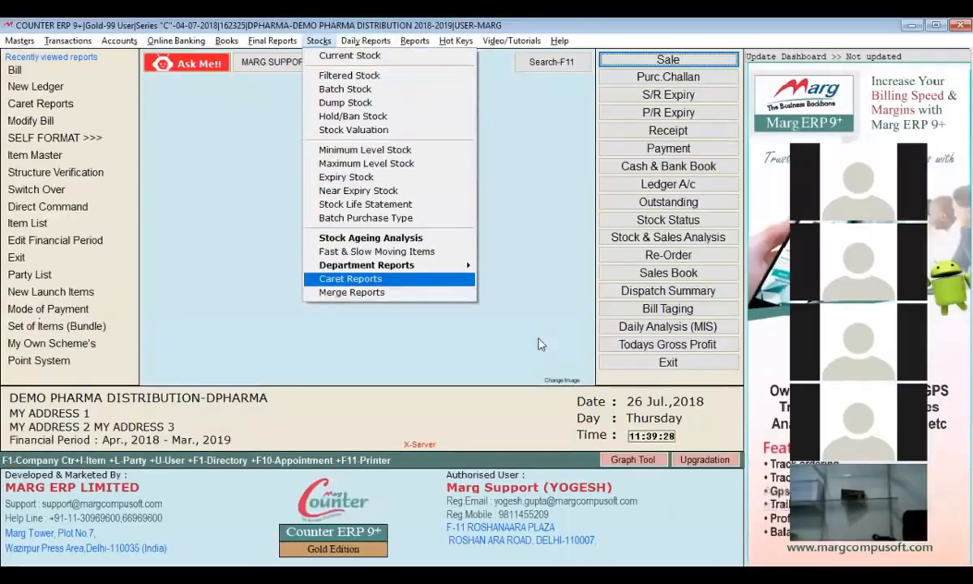
key("Return")
key("Down")
key("Down")
key("Up")
key("Escape")
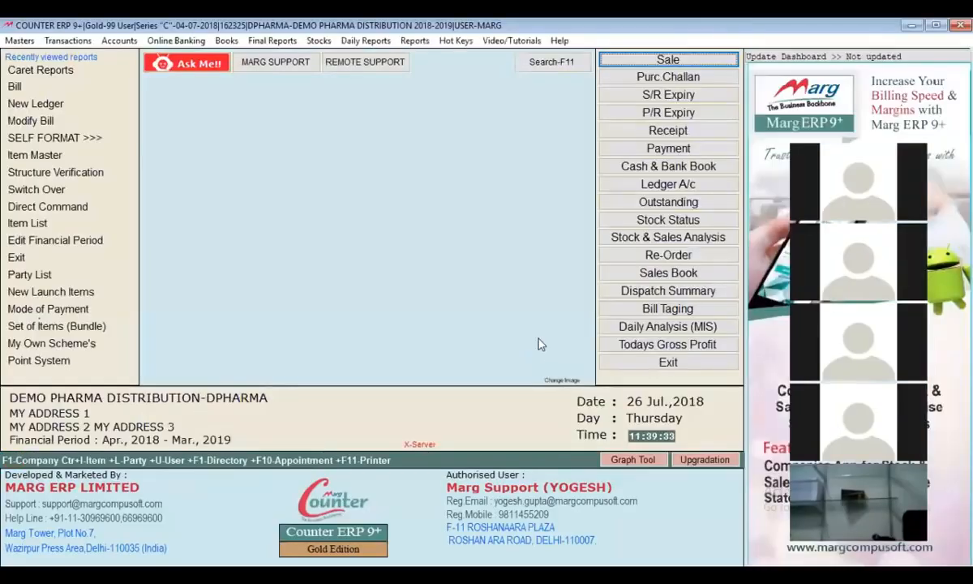
Open the code of the AC "Full Page Local" GUI invoice format in the format editor
key("alt+m")
key("Up")
key("Right")
key("Down")
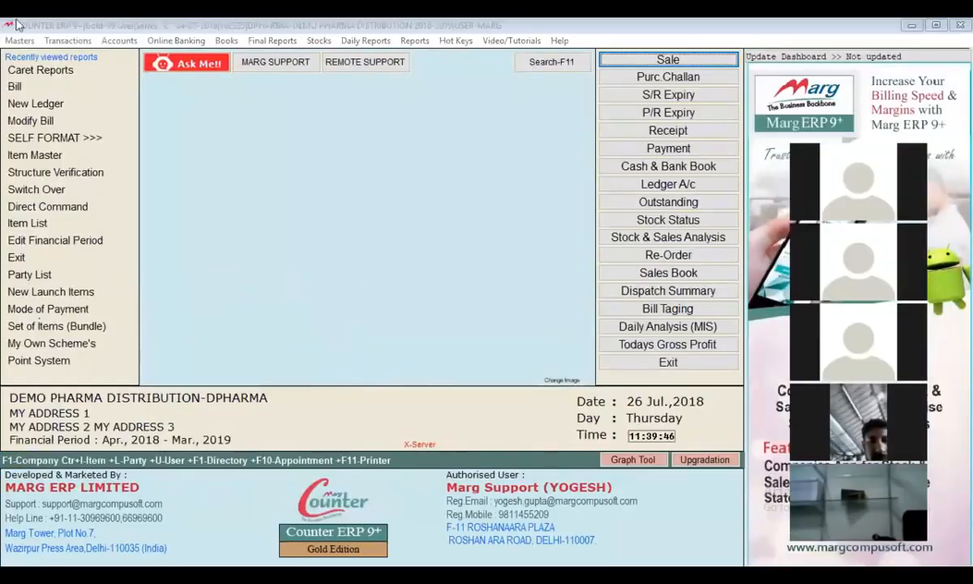
left_click(20, 44)
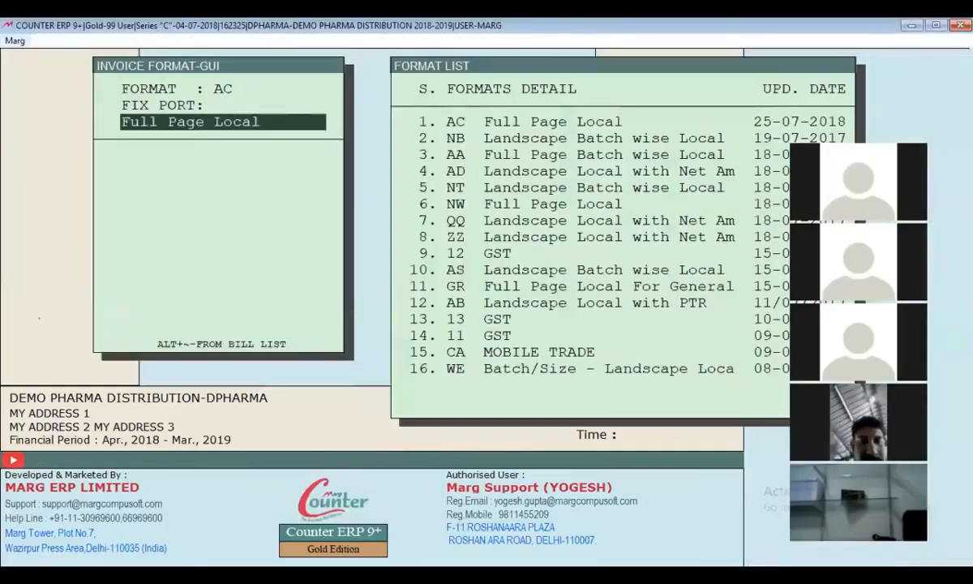
key("Return")
key("Down")
key("Return")
key("Return")
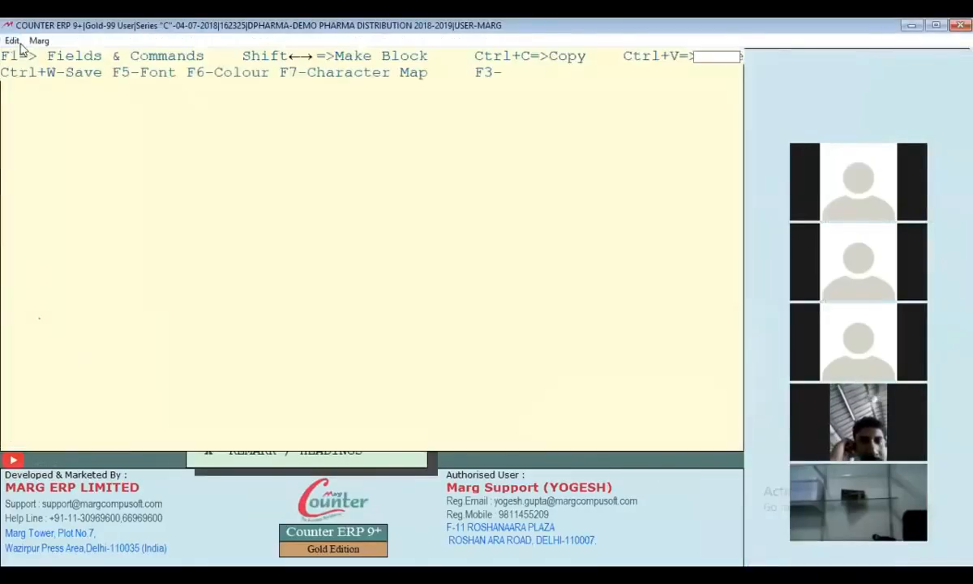
Locate the start of the CARET section in the PINV99AC format code
key("Up")
key("Up")
key("Up")
key("Up")
key("Up")
key("Up")
key("Up")
key("Up")
key("Up")
key("Up")
key("Left")
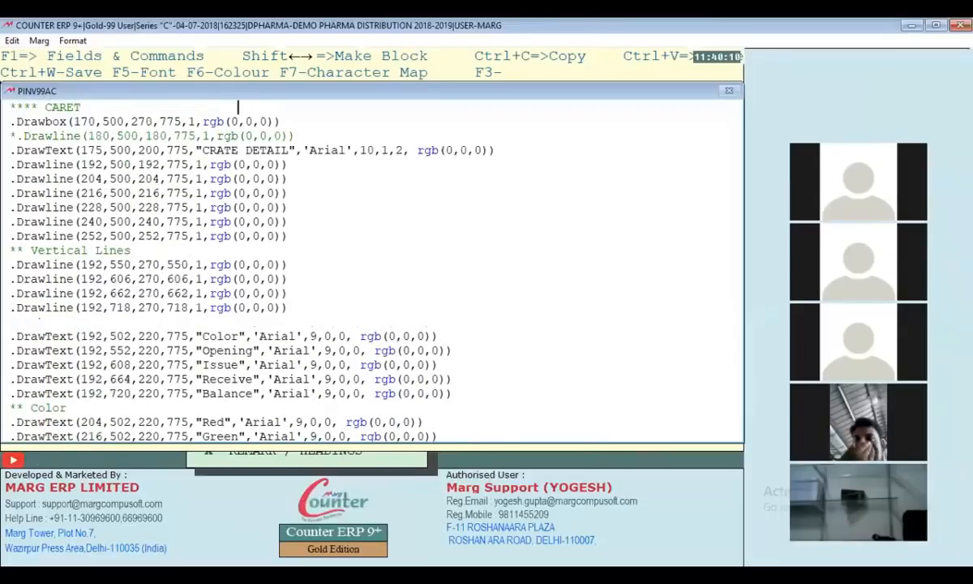
key("Left")
key("Left")
key("Left")
key("Left")
key("Left")
key("Left")
key("Left")
key("Left")
key("Left")
key("Left")
key("Left")
key("Left")
key("Left")
key("Left")
key("Up")
key("Up")
key("Up")
key("Up")
key("Up")
key("Up")
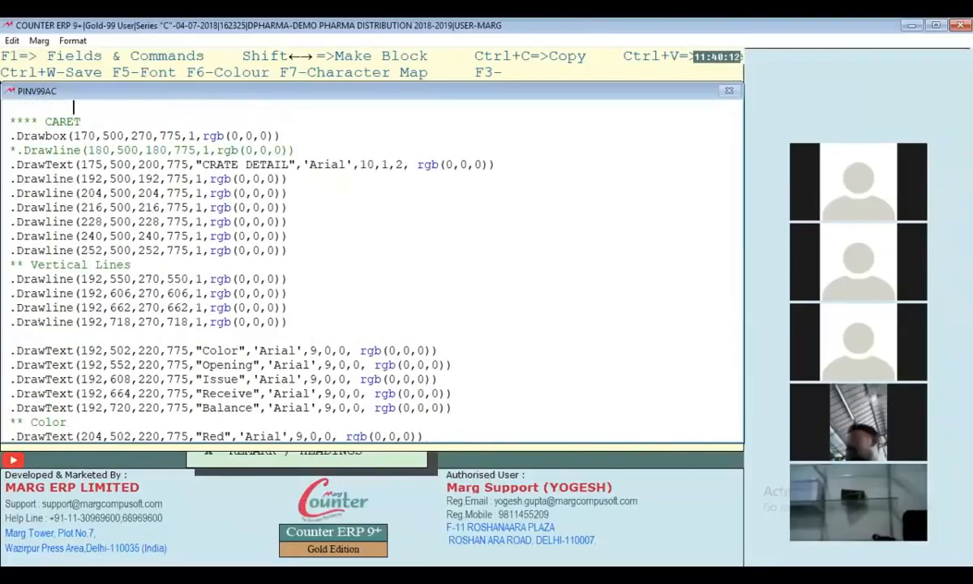
key("Left")
key("Left")
key("Left")
key("Left")
key("Left")
key("Left")
key("Left")
Examine the CARET section's CRATE DETAIL box, its horizontal and vertical line commands, and the column headings from Color to Balance
key("Down")
key("Down")
key("Down")
key("Down")
key("Down")
key("Down")
key("Down")
key("Down")
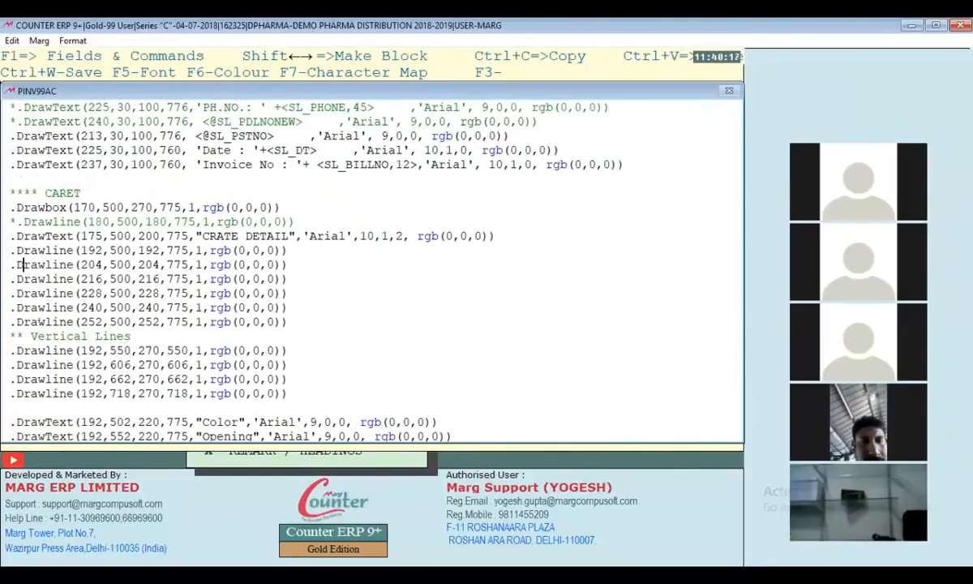
key("Down")
key("Down")
key("Down")
key("Down")
key("Down")
key("Down")
key("Down")
key("Down")
key("Down")
key("Down")
key("Down")
key("Down")
key("Down")
key("Down")
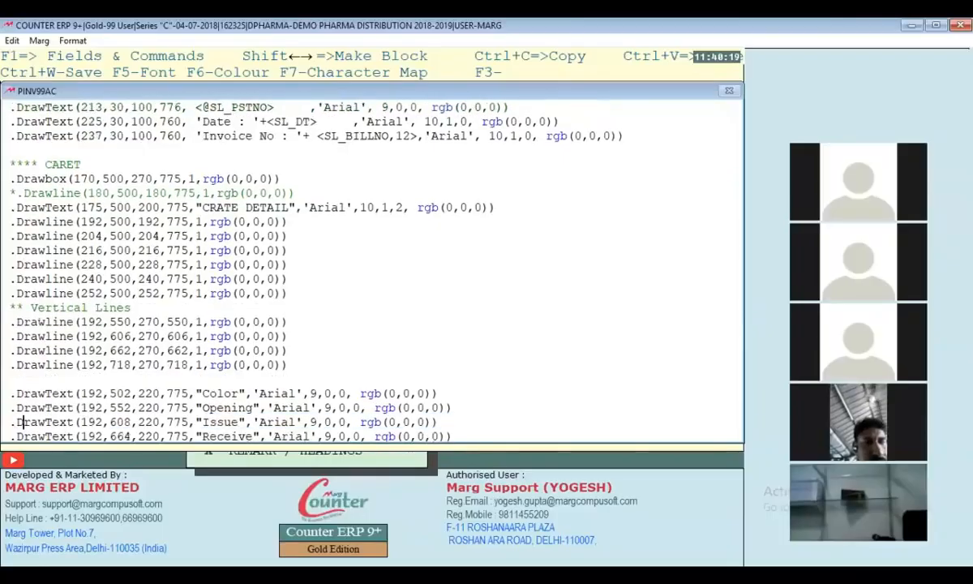
key("Down")
key("Up")
key("Up")
key("Up")
key("Up")
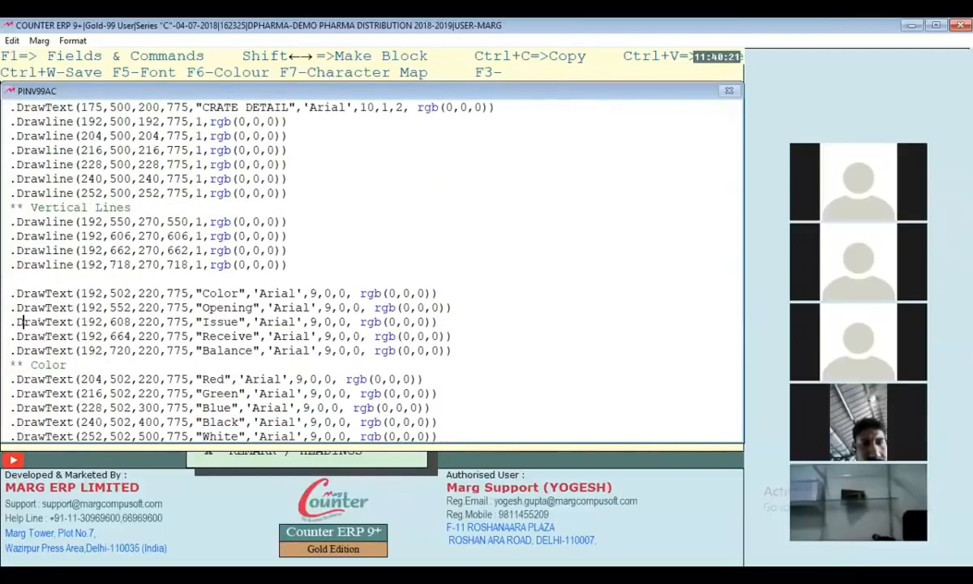
key("Down")
key("Down")
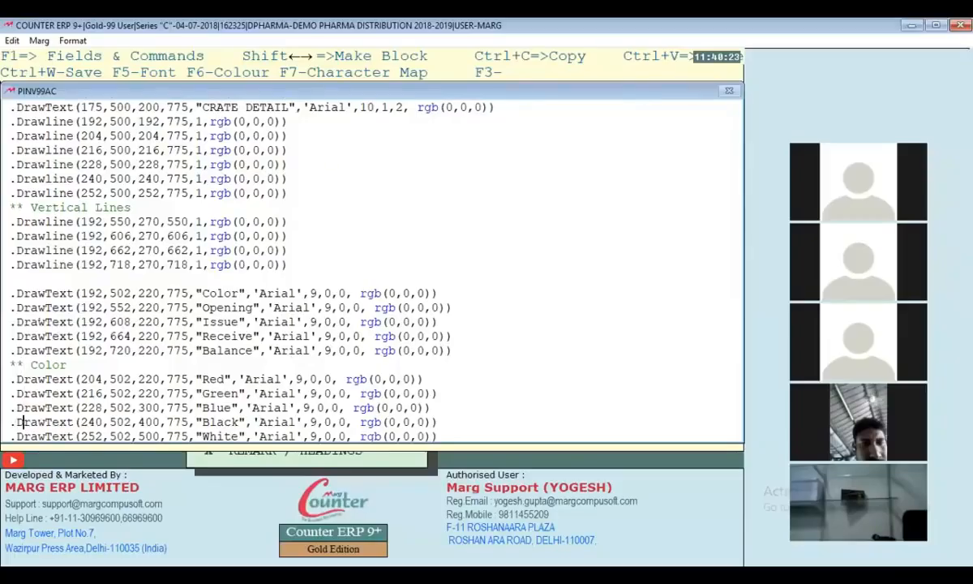
Review the colour label lines and the commented Opening line of the CARET section, ending at the CARRET ISSUE heading
key("Down")
key("Down")
key("Down")
key("Down")
key("Down")
key("Down")
key("Down")
key("Down")
key("Down")
key("Down")
key("Down")
key("Down")
key("Down")
key("Down")
key("Down")
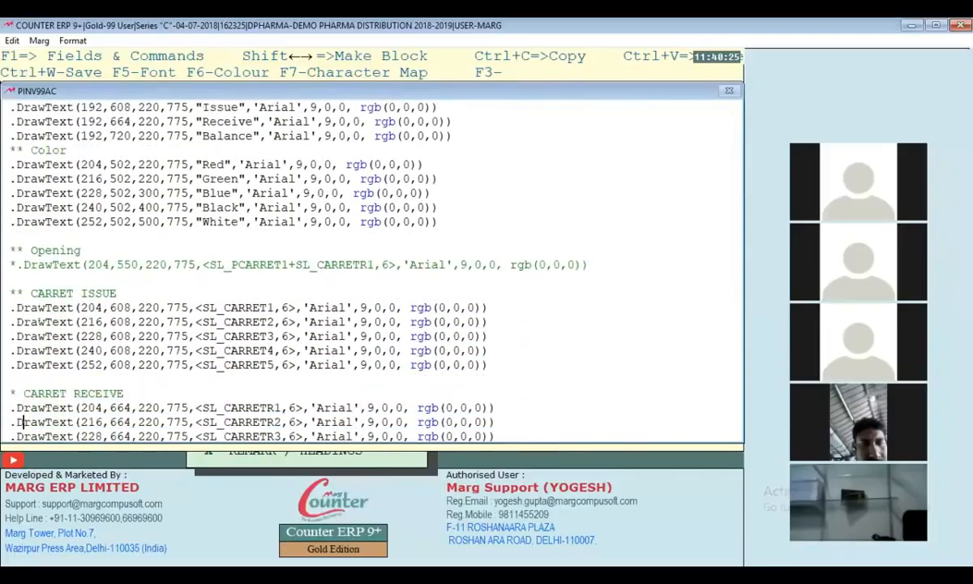
key("Down")
key("Up")
key("Up")
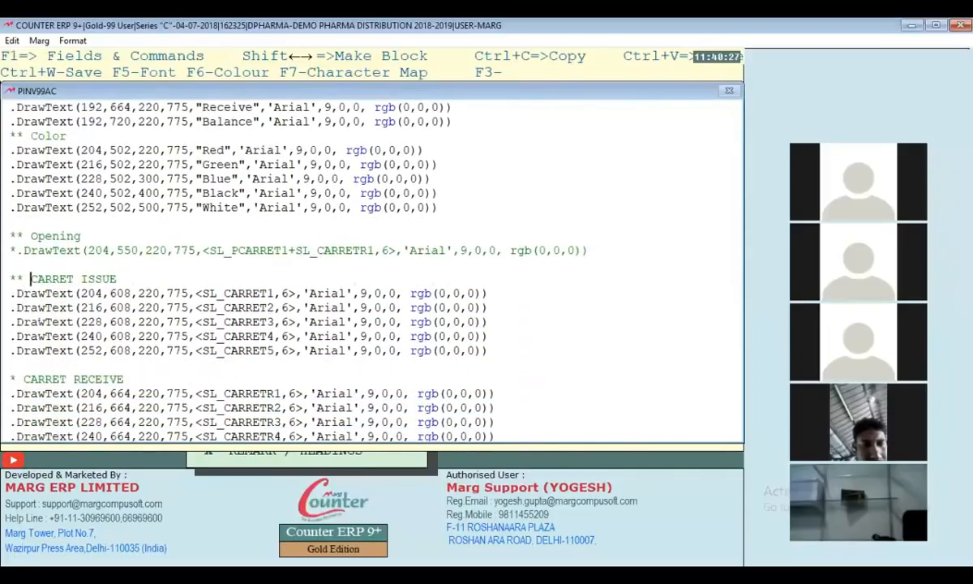
Examine the CARRET ISSUE block with the fields SL_CARRET1 to SL_CARRET5
key("Right")
key("shift+Right")
key("shift+Right")
key("shift+Right")
key("shift+Right")
key("shift+Right")
key("shift+Right")
key("Right")
key("Right")
key("Right")
key("Right")
key("Right")
key("Right")
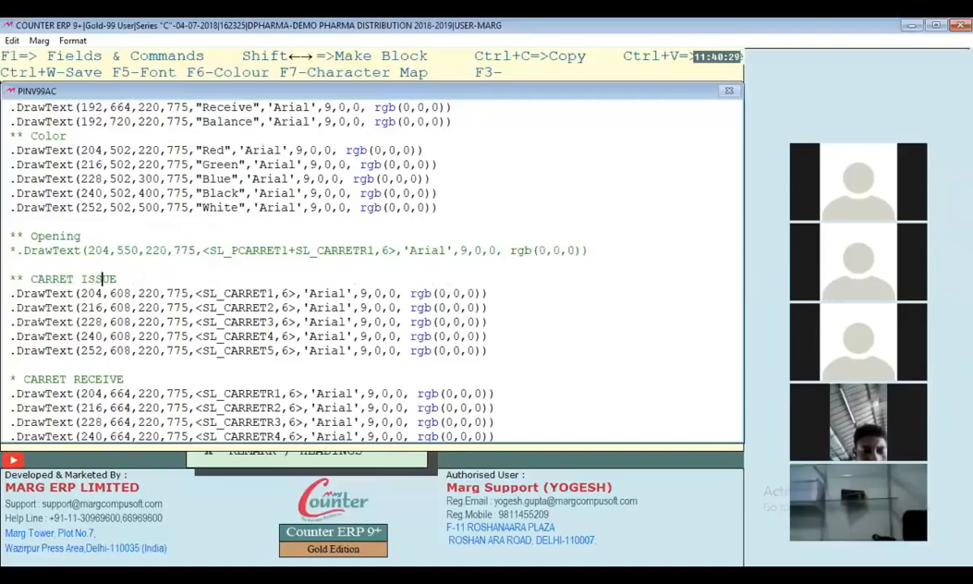
key("Down")
key("Right")
key("Right")
key("Down")
key("Down")
key("Down")
key("Down")
key("Down")
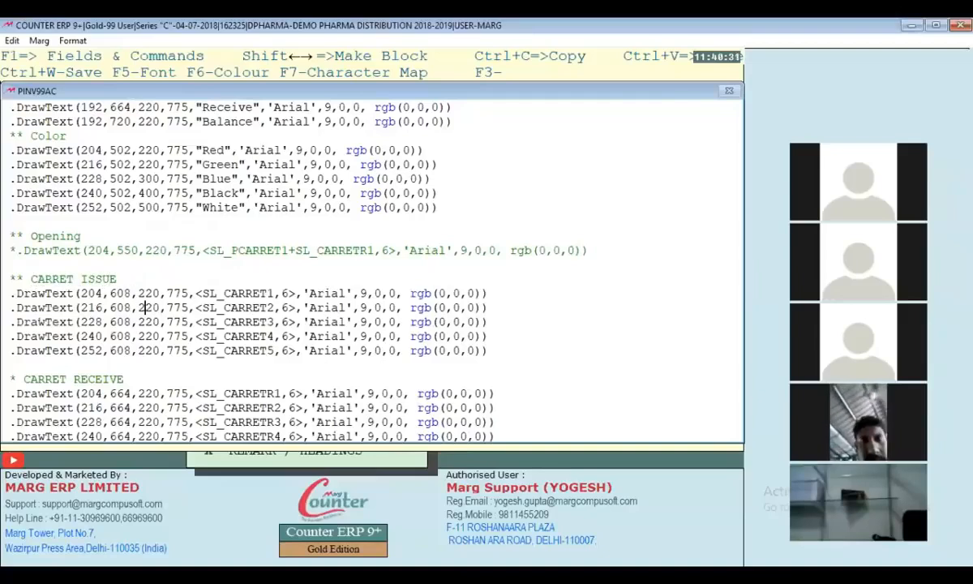
key("Down")
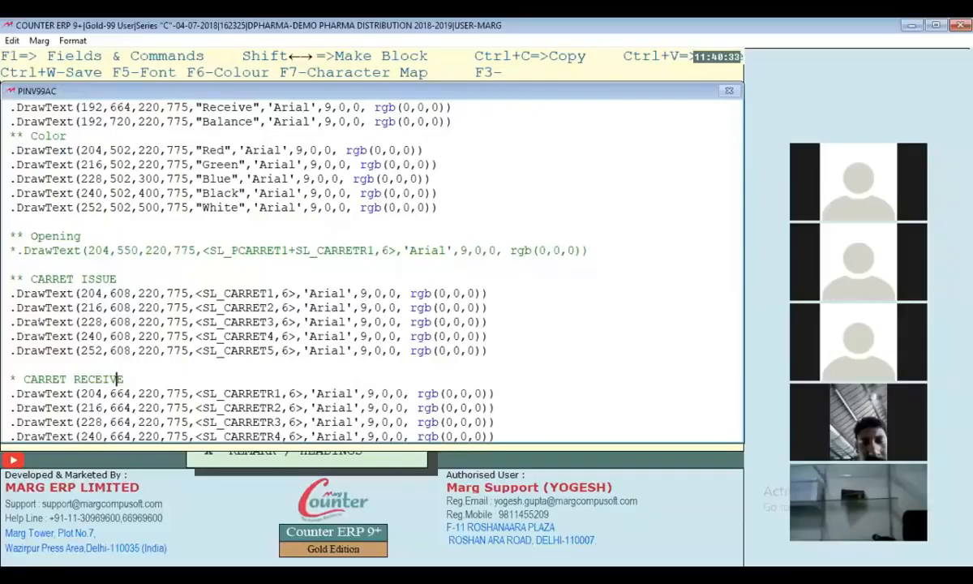
Examine the CARRET RECEIVE fields SL_CARRETR1 to SL_CARRETR5 and the CARRET BALANCE fields SL_PCARRET1 to SL_PCARRET5
key("Down")
key("Down")
key("Down")
key("Down")
key("Down")
key("Down")
key("Down")
key("Down")
key("Down")
key("Down")
key("Down")
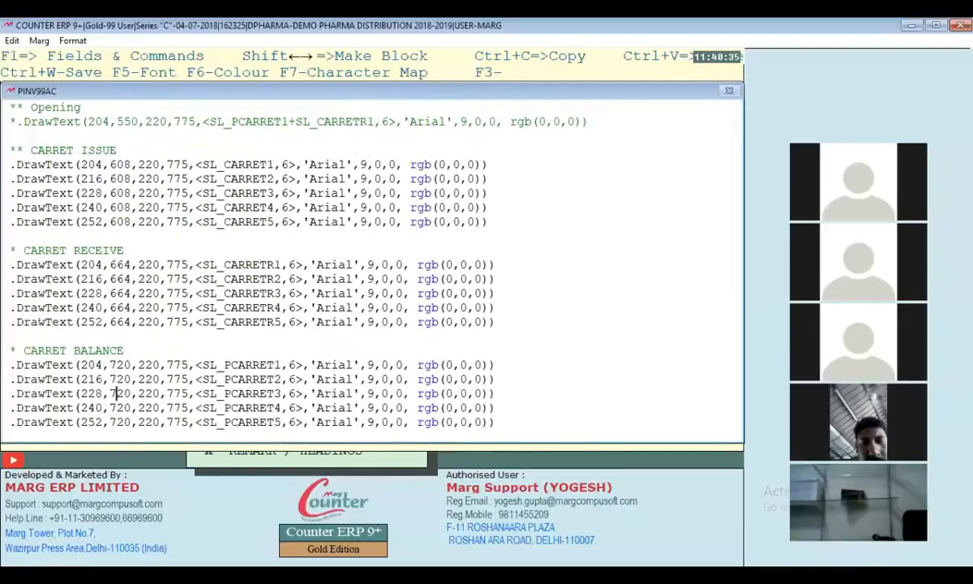
key("Right")
key("Right")
key("Right")
key("Right")
key("Right")
key("Right")
key("Right")
key("Right")
key("Right")
key("Right")
key("Right")
key("Up")
key("Down")
key("Left")
key("Down")
key("Down")
key("Down")
key("Down")
key("Down")
key("Down")
key("Down")
key("Down")
key("Down")
key("Down")
key("Down")
key("Down")
key("Down")
key("Down")
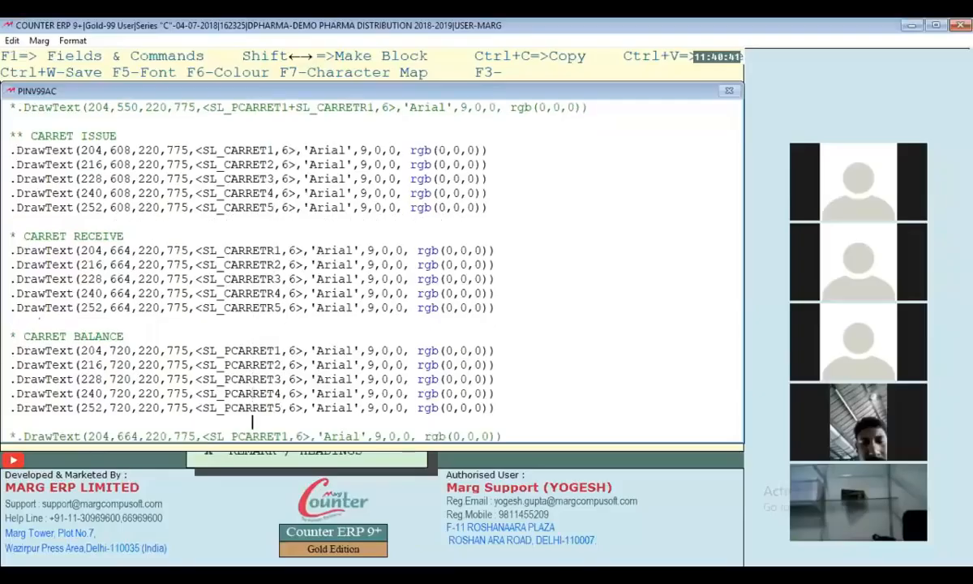
Examine the commented order, transport and due-date lines below CARRET BALANCE, and the Heading section's DrawText and vertical DrawLine commands
key("Down")
key("Down")
key("Down")
key("Down")
key("Down")
key("Down")
key("Down")
key("Down")
key("Down")
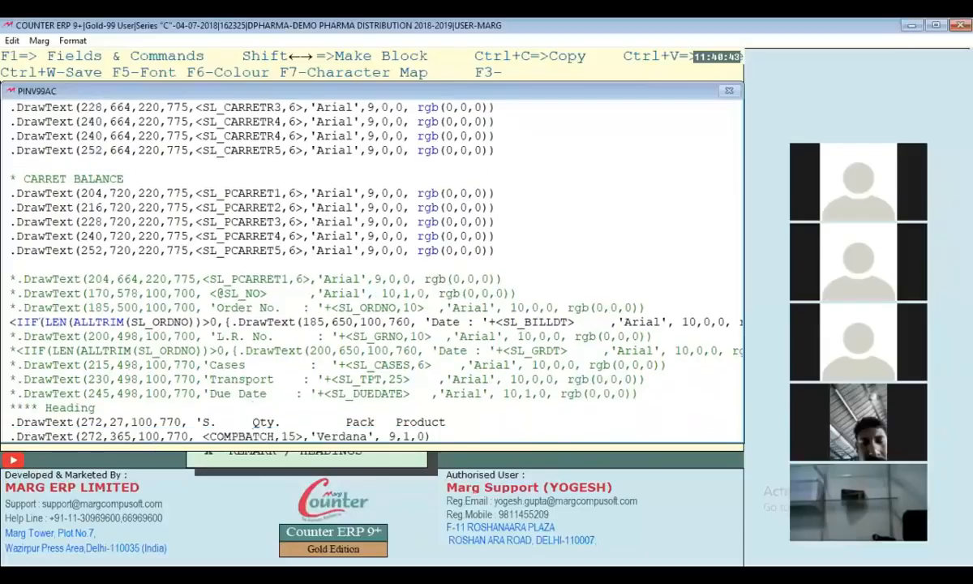
key("Down")
key("Down")
key("Down")
key("Down")
key("Down")
key("Down")
key("Down")
key("Down")
key("Down")
key("Down")
key("Down")
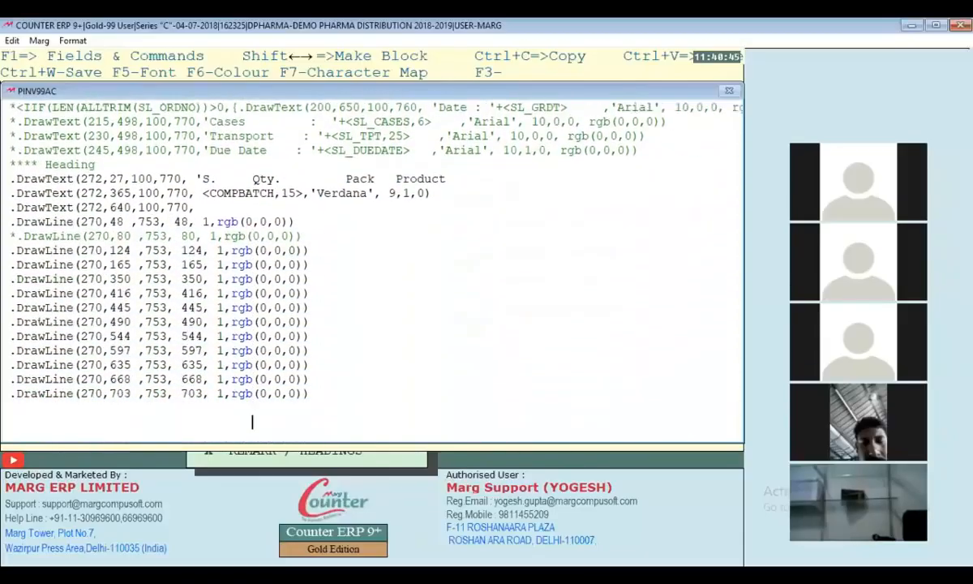
Review the CARRET ISSUE, CARRET RECEIVE and CARRET BALANCE blocks again, comparing their field names
key("Up")
key("Up")
key("Up")
key("Up")
key("Up")
key("Up")
key("Up")
key("Up")
key("Up")
key("Up")
key("Up")
key("Up")
key("Up")
key("Up")
key("Up")
key("Up")
key("Up")
key("Up")
key("Up")
key("Up")
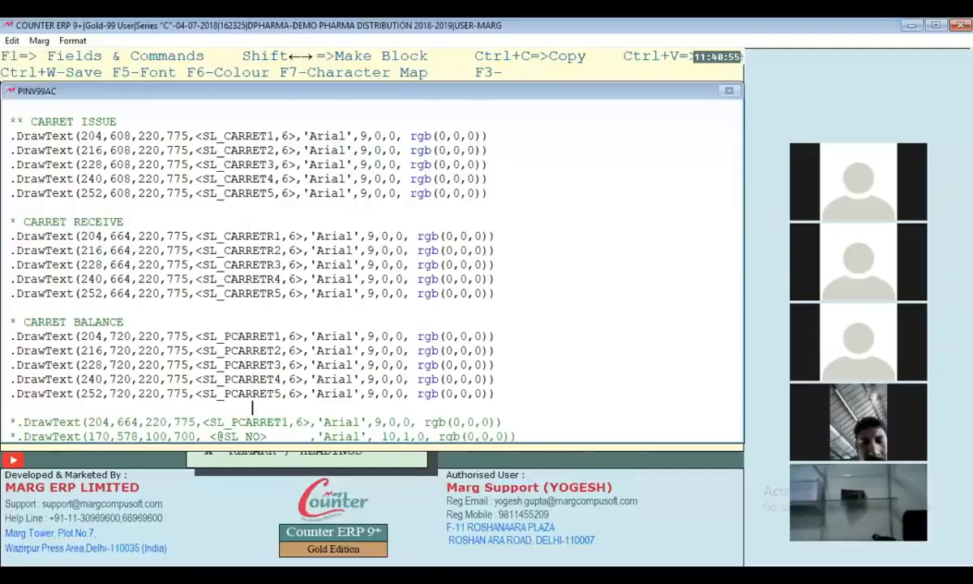
key("Down")
key("Down")
key("Down")
key("Down")
key("Down")
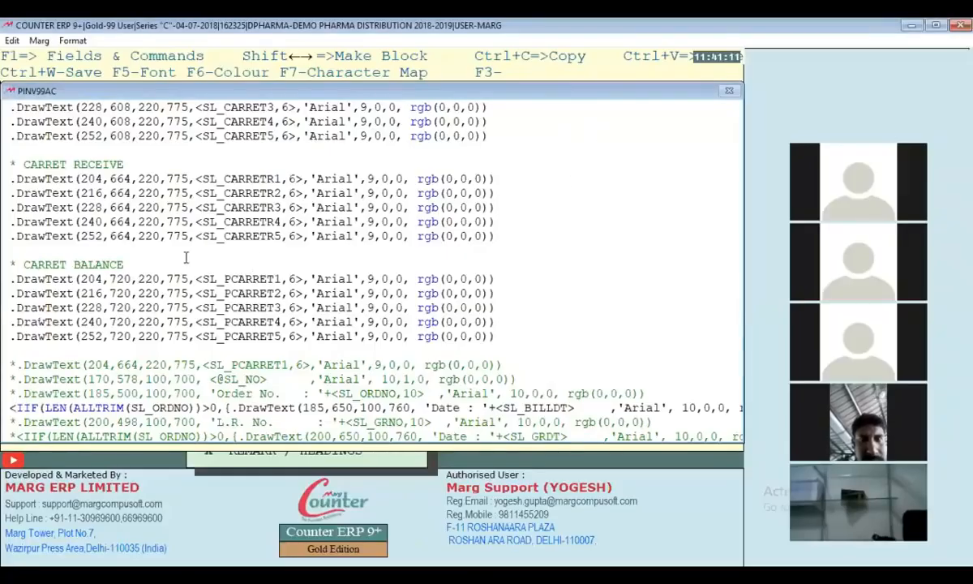
Copy the first CARRET BALANCE field onto the blank line above that heading and replace its ,6 with a minus sign
left_click_drag(195, 279, 301, 279)
left_click(300, 279)
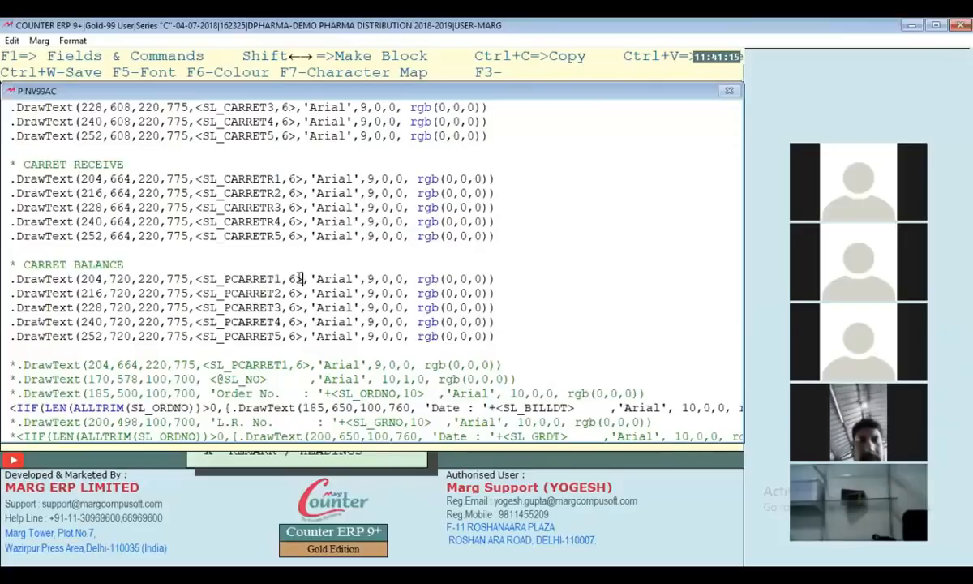
left_click_drag(301, 279, 195, 279)
key("ctrl+c")
left_click(195, 250)
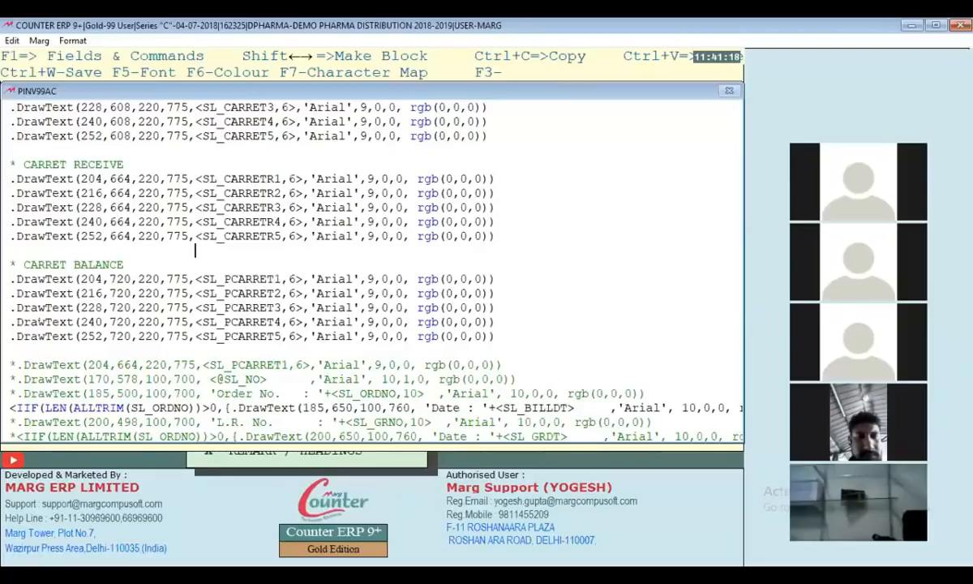
key("ctrl+v")
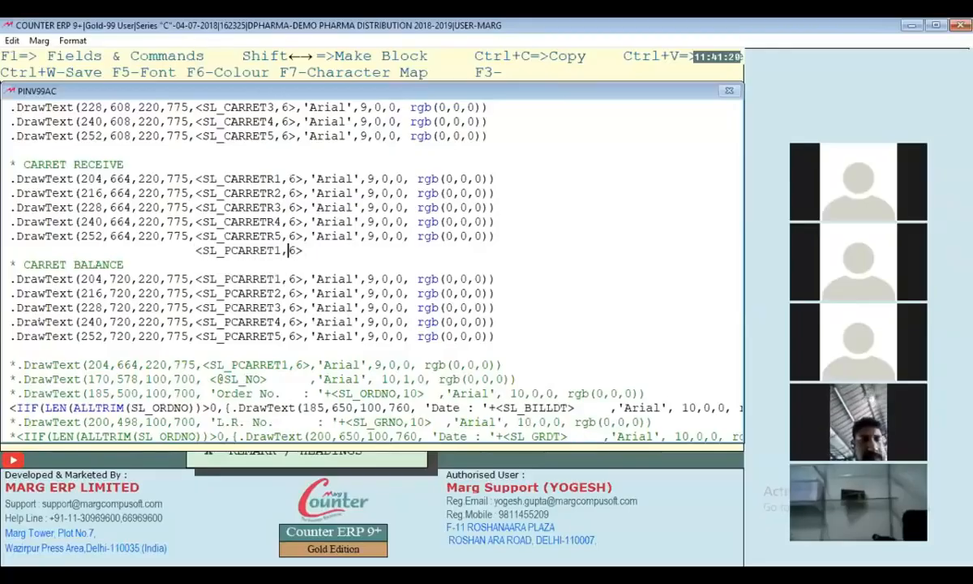
key("BackSpace")
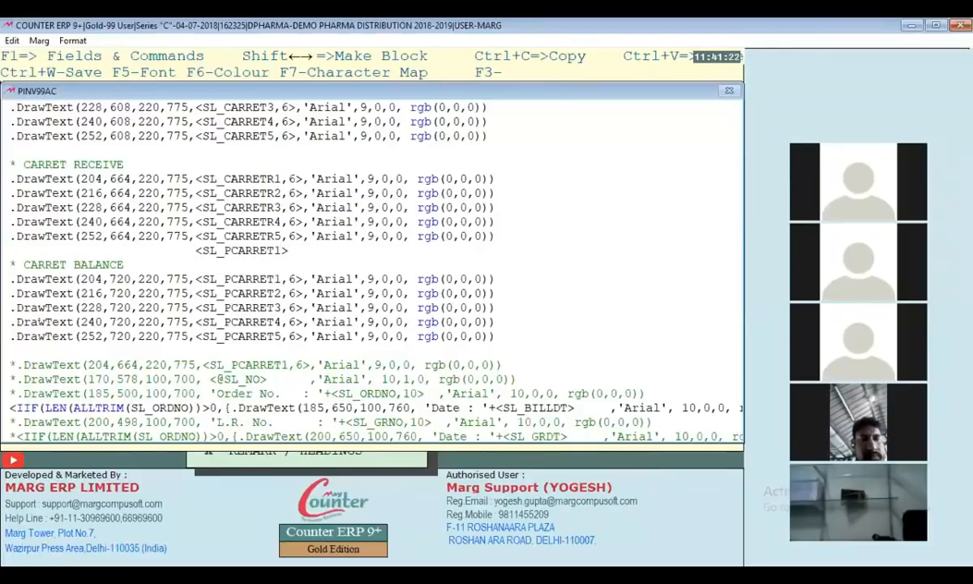
type("-")
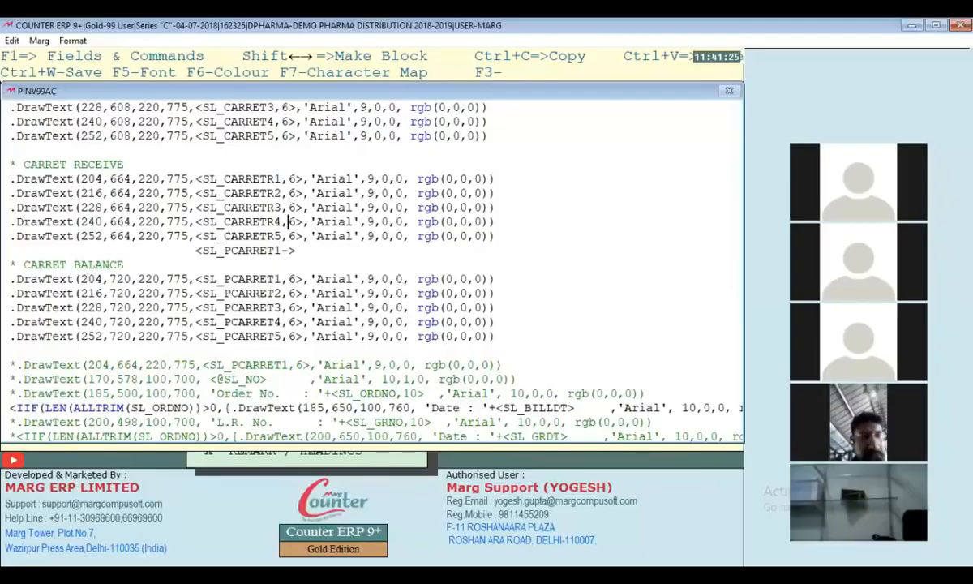
Copy SL_CARRETR1 from the CARRET RECEIVE block into the sample expression, making it <SL_PCARRET1- SL_CARRETR1>
key("Up")
key("Up")
key("shift+Left")
key("shift+Left")
key("shift+Left")
key("shift+Left")
key("shift+Left")
key("shift+Left")
key("shift+Left")
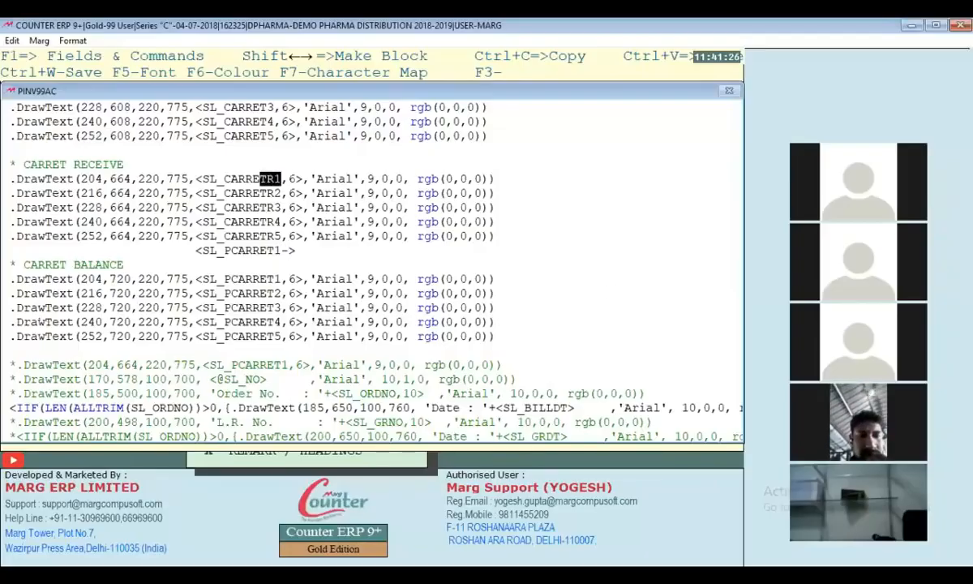
key("shift+Left")
key("shift+Left")
key("shift+Left")
key("shift+Left")
key("ctrl+c")
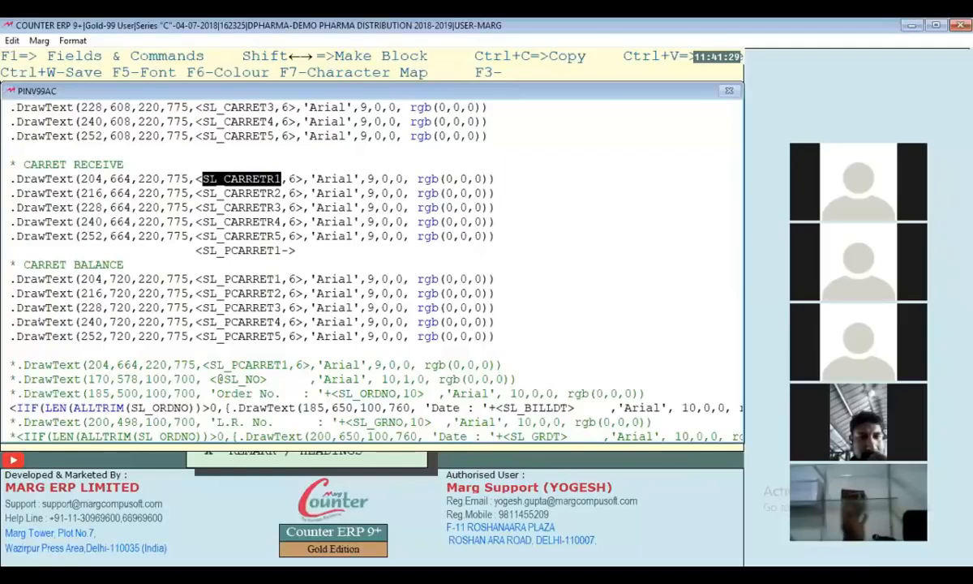
key("Down")
key("Down")
key("Down")
key("Down")
key("Right")
key("Right")
key("Right")
key("Right")
key("Right")
key("Right")
key("Right")
key("Right")
key("Right")
key("Right")
key("Down")
key("Right")
key("Right")
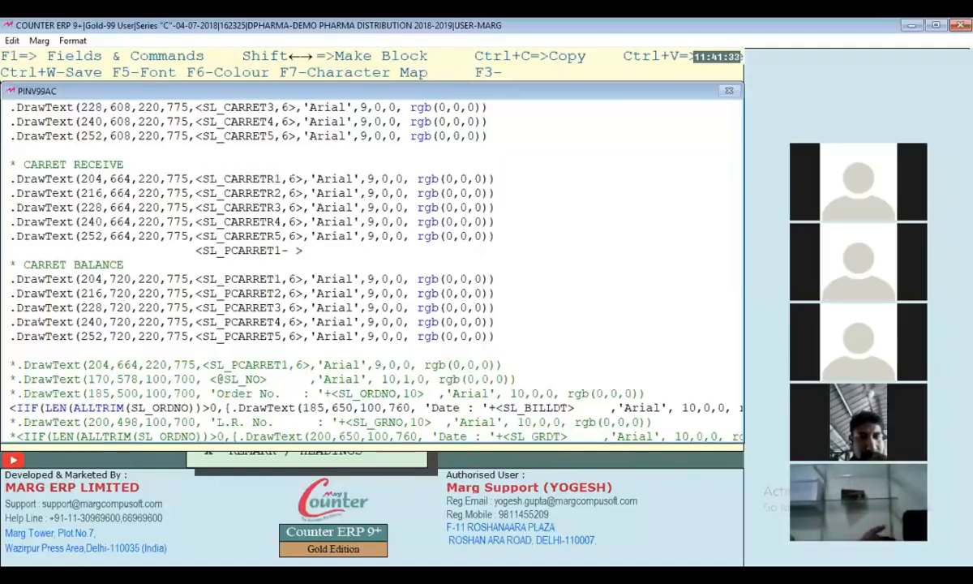
key("ctrl+v")
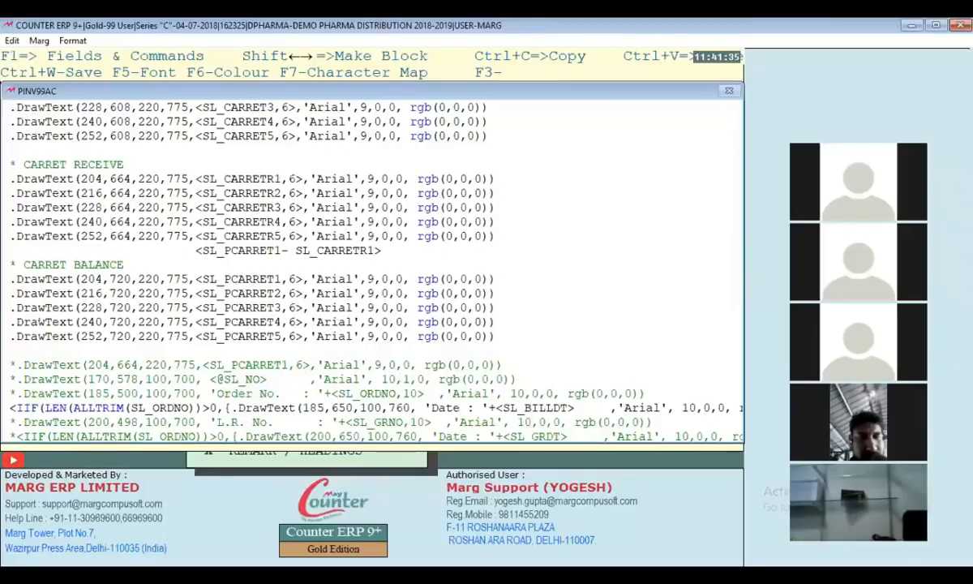
Delete the sample expression <SL_PCARRET1- SL_CARRETR1> from the line above CARRET BALANCE
key("Left")
key("Left")
key("Left")
key("Left")
key("Left")
key("Left")
key("Left")
key("Left")
key("Left")
key("Left")
key("Left")
key("Left")
key("Left")
key("Left")
key("Left")
key("Left")
key("Left")
key("Left")
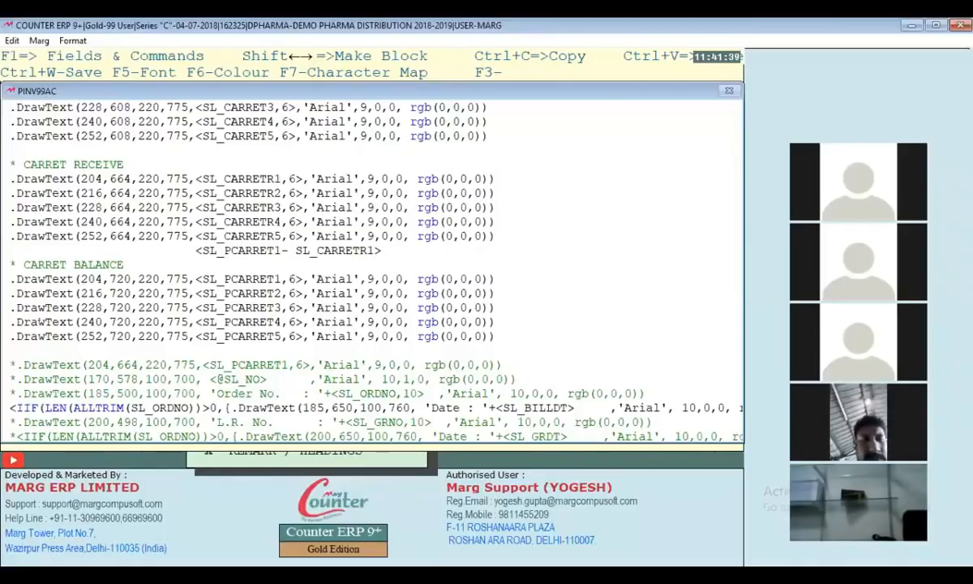
key("shift+Down")
key("shift+Up")
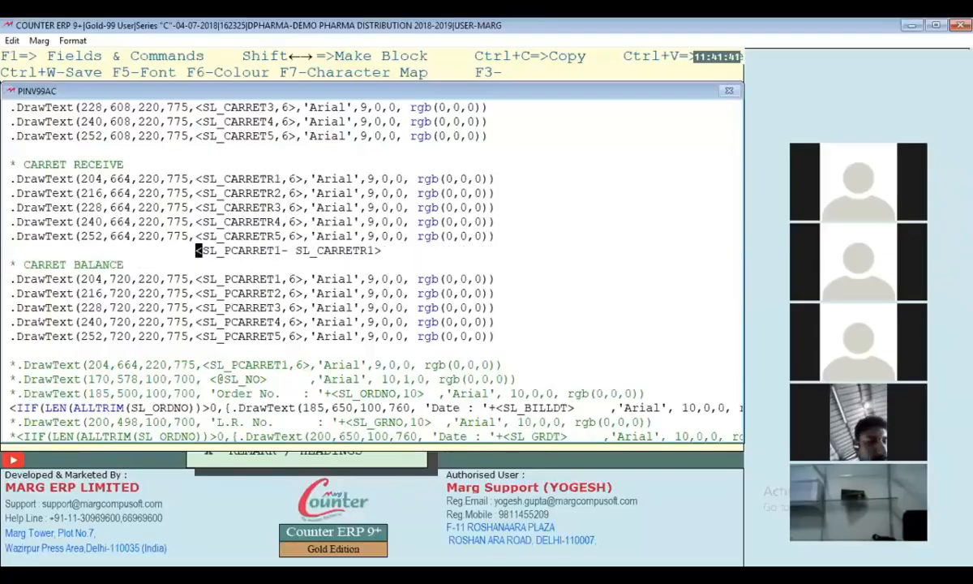
key("shift+Right")
key("shift+Right")
key("shift+Right")
key("shift+Right")
key("shift+Right")
key("shift+Right")
key("shift+Right")
key("shift+Right")
key("shift+Right")
key("shift+Right")
key("shift+Right")
key("shift+Right")
key("shift+Right")
key("shift+Right")
key("shift+Right")
key("shift+Right")
key("shift+Right")
key("shift+Right")
key("shift+Right")
key("shift+Right")
key("Delete")
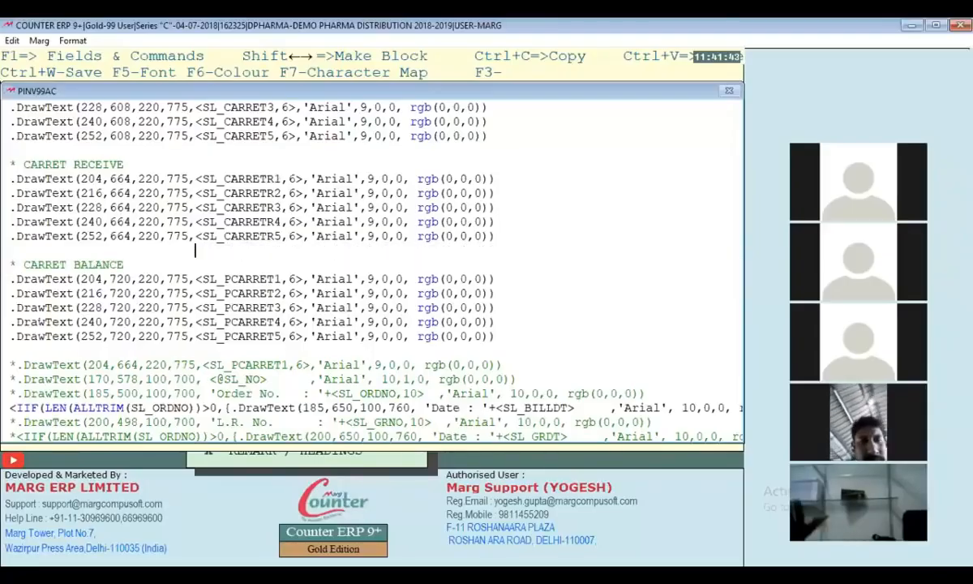
Close the PINV99AC format editor, saving the format, and leave the format menu
key("Escape")
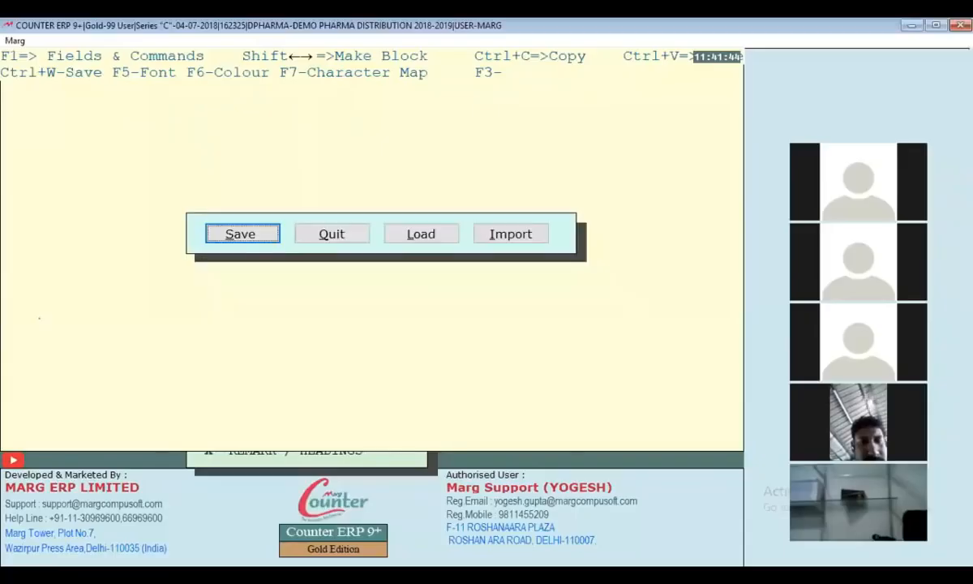
key("Return")
key("Escape")
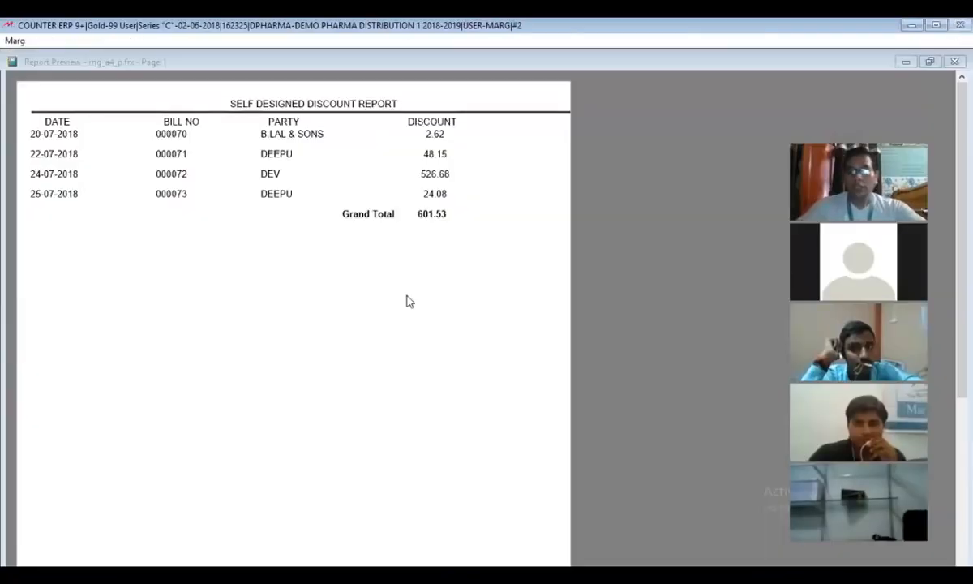